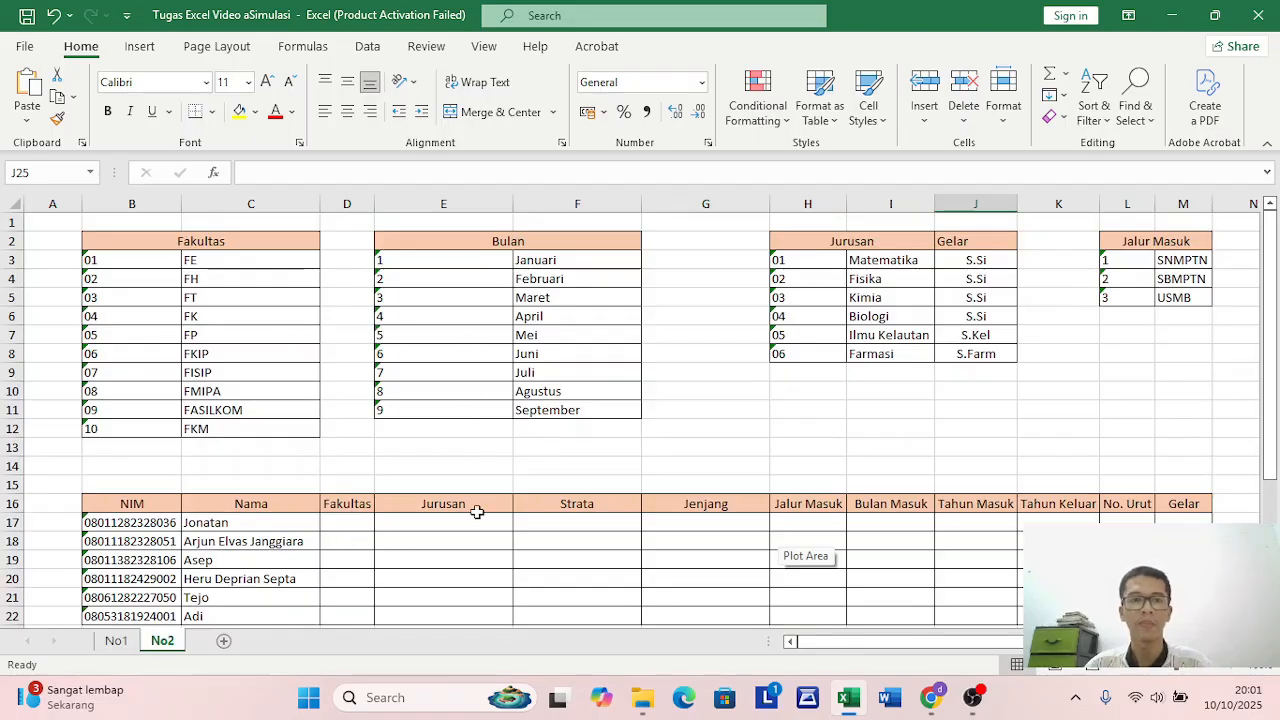
# Start a VLOOKUP formula in the first Fakultas cell, D17, with MID(B17;1;2) as the lookup value
pyautogui.scroll(-2, 345, 575)
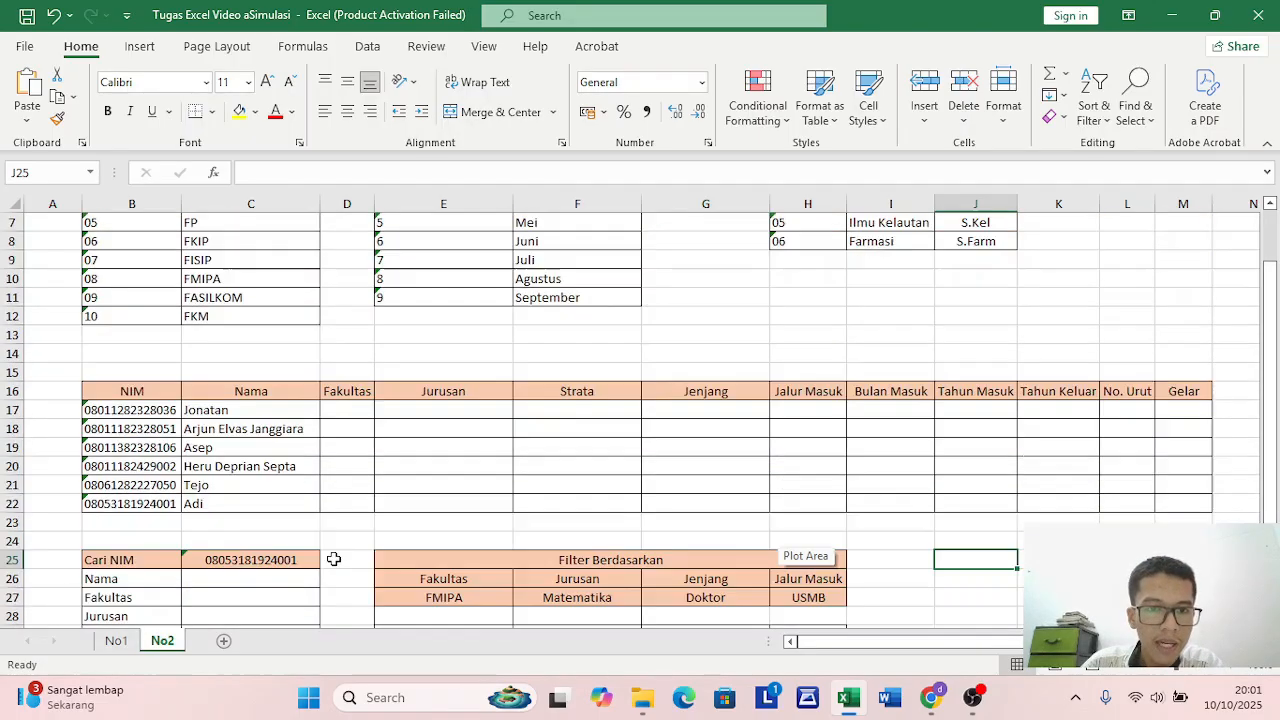
pyautogui.click(330, 408)
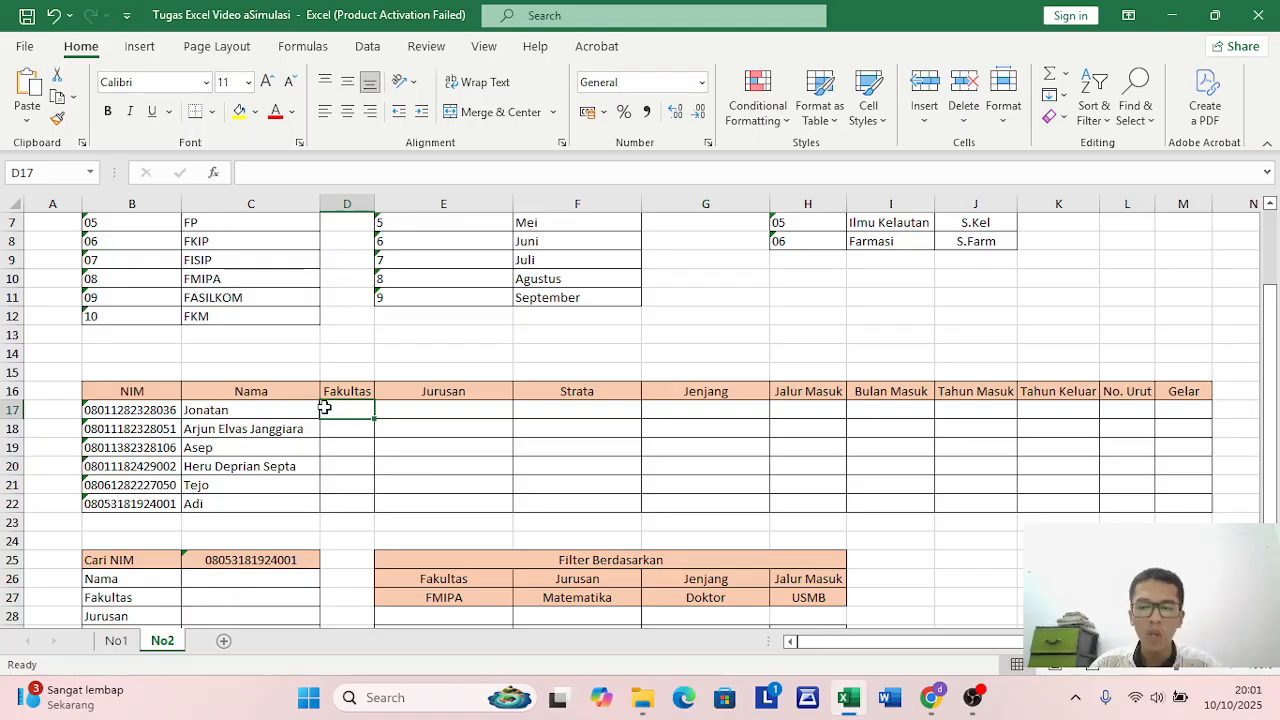
pyautogui.write('=vloo')
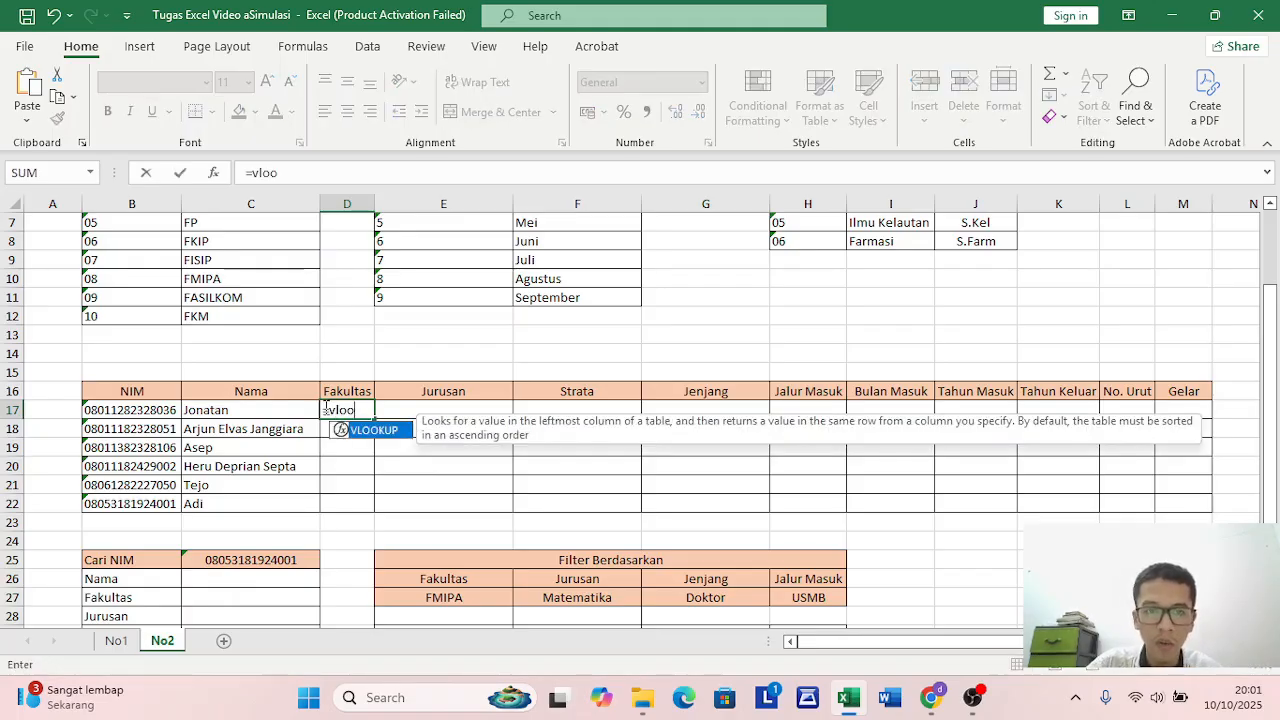
pyautogui.write('k')
pyautogui.doubleClick(366, 432)
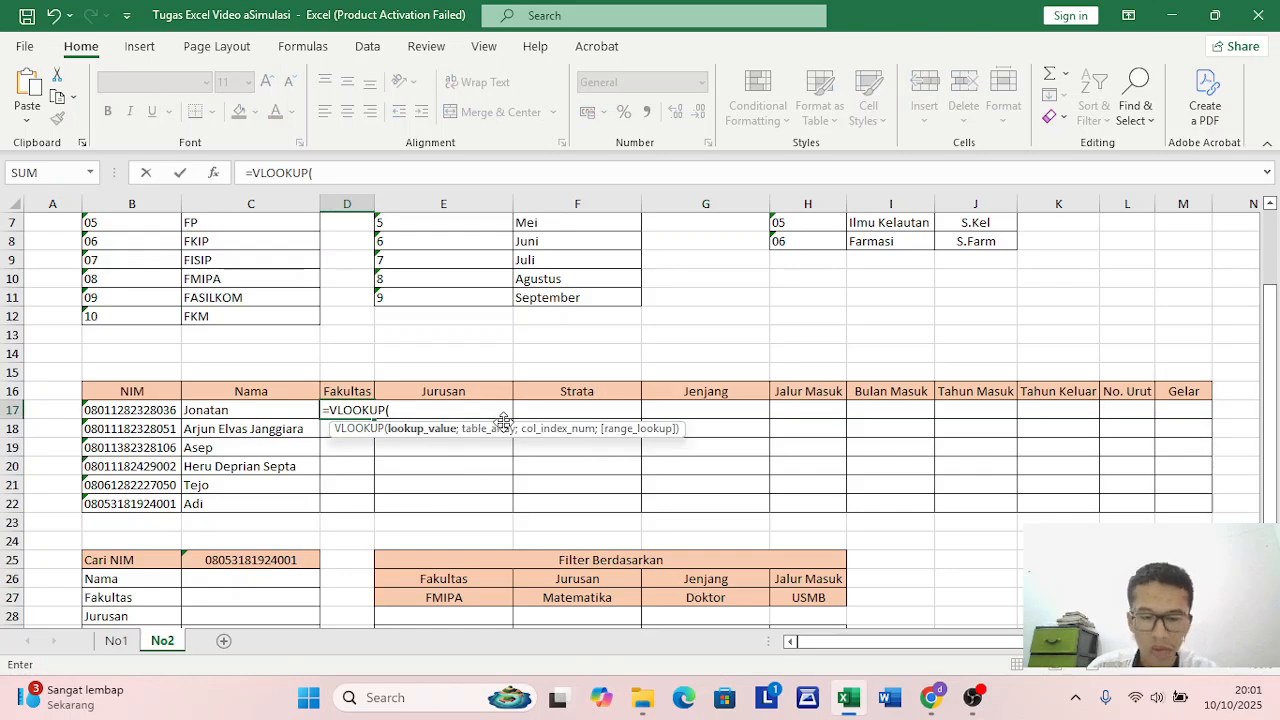
pyautogui.write('mid')
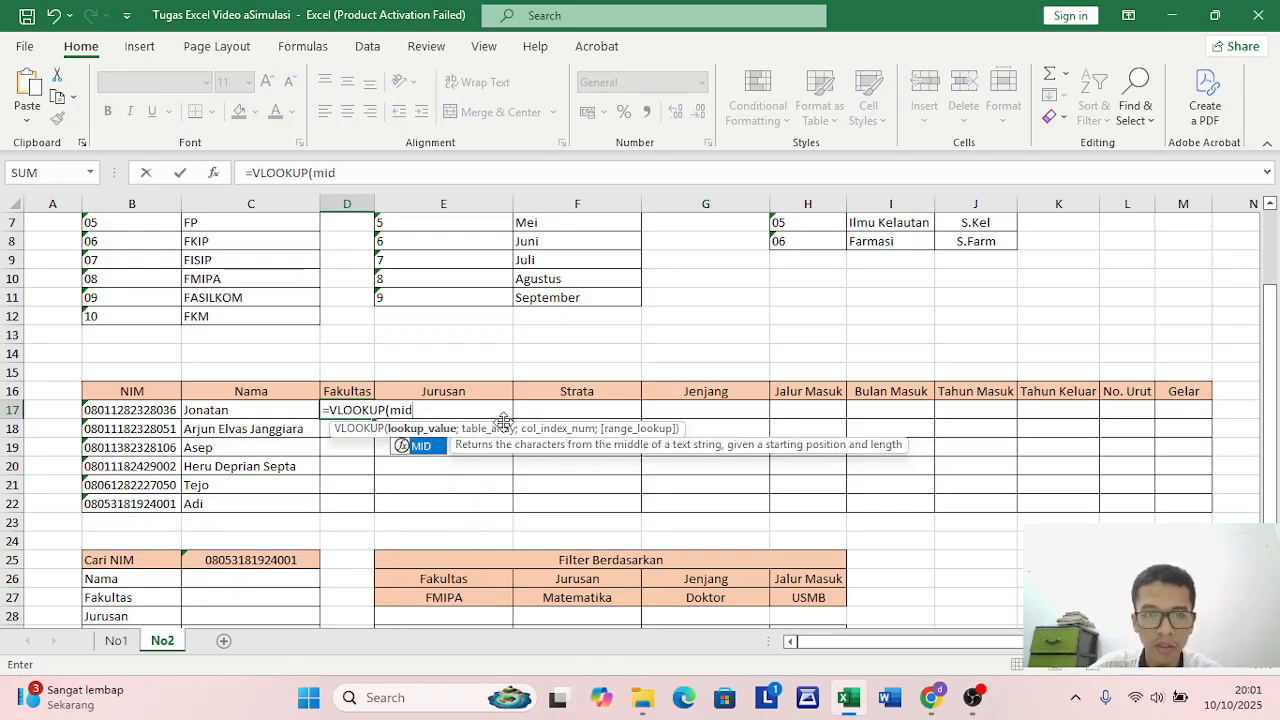
pyautogui.doubleClick(418, 446)
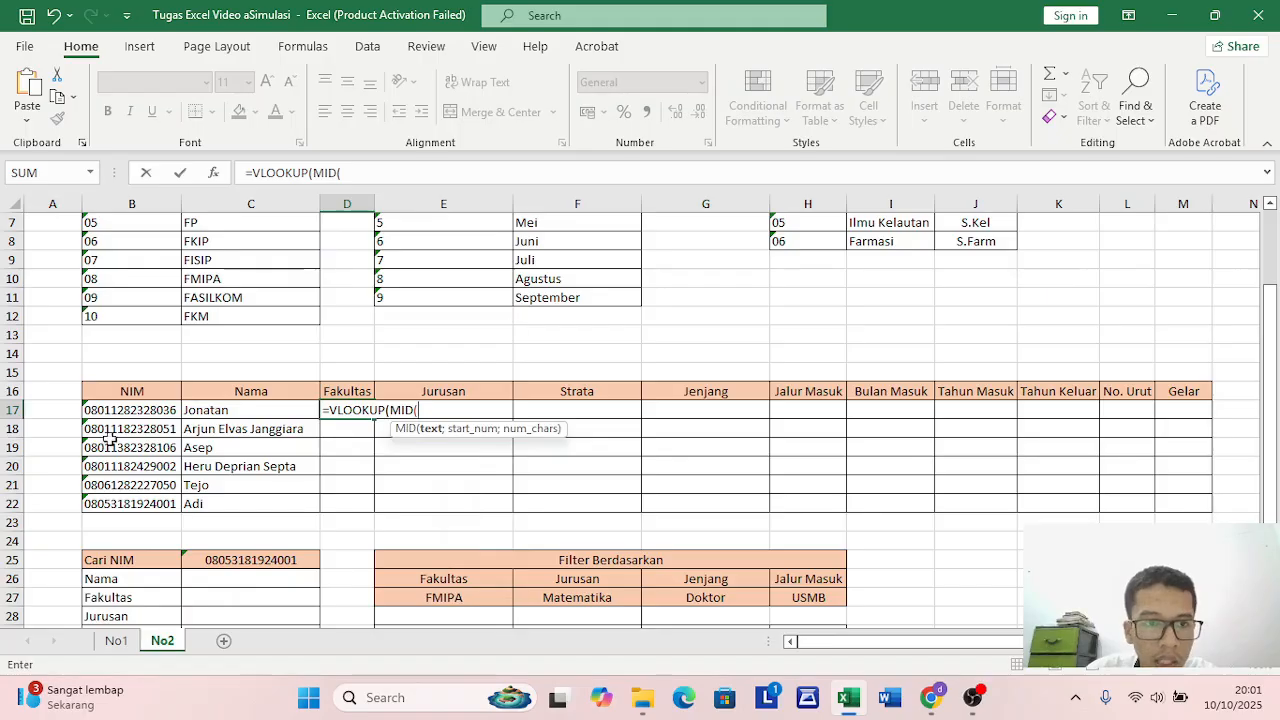
pyautogui.click(121, 410)
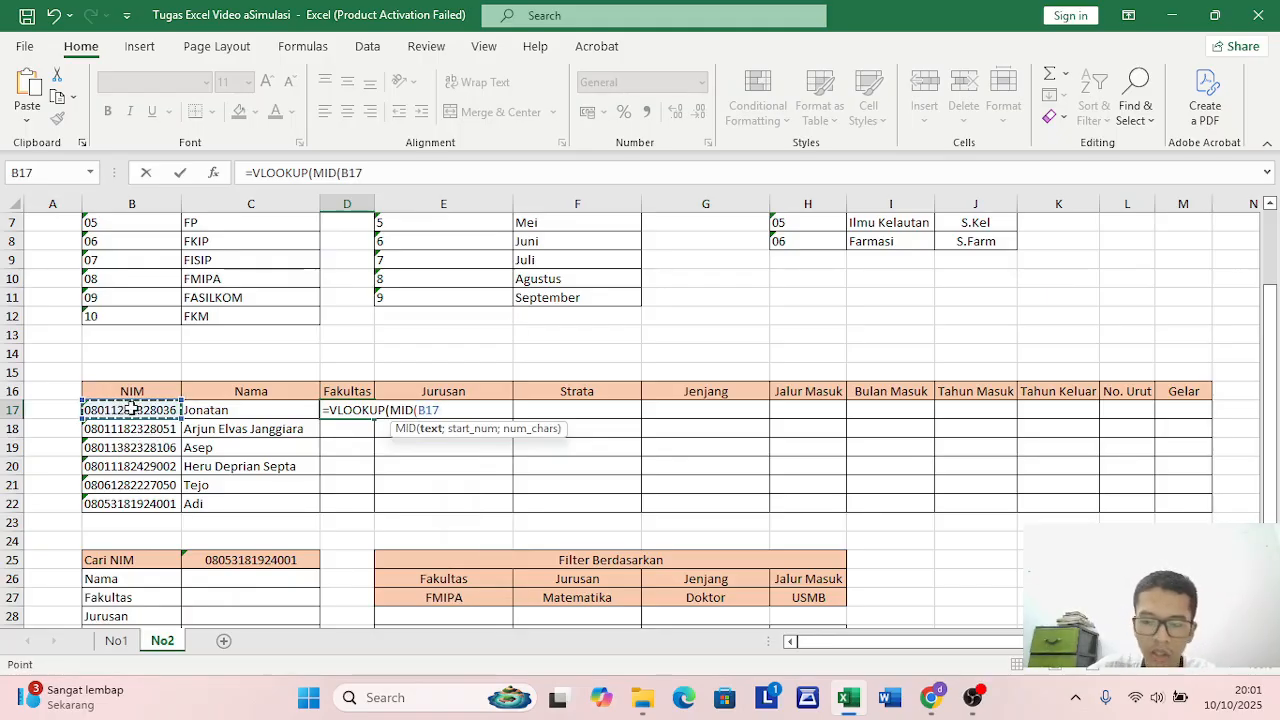
pyautogui.write(';1')
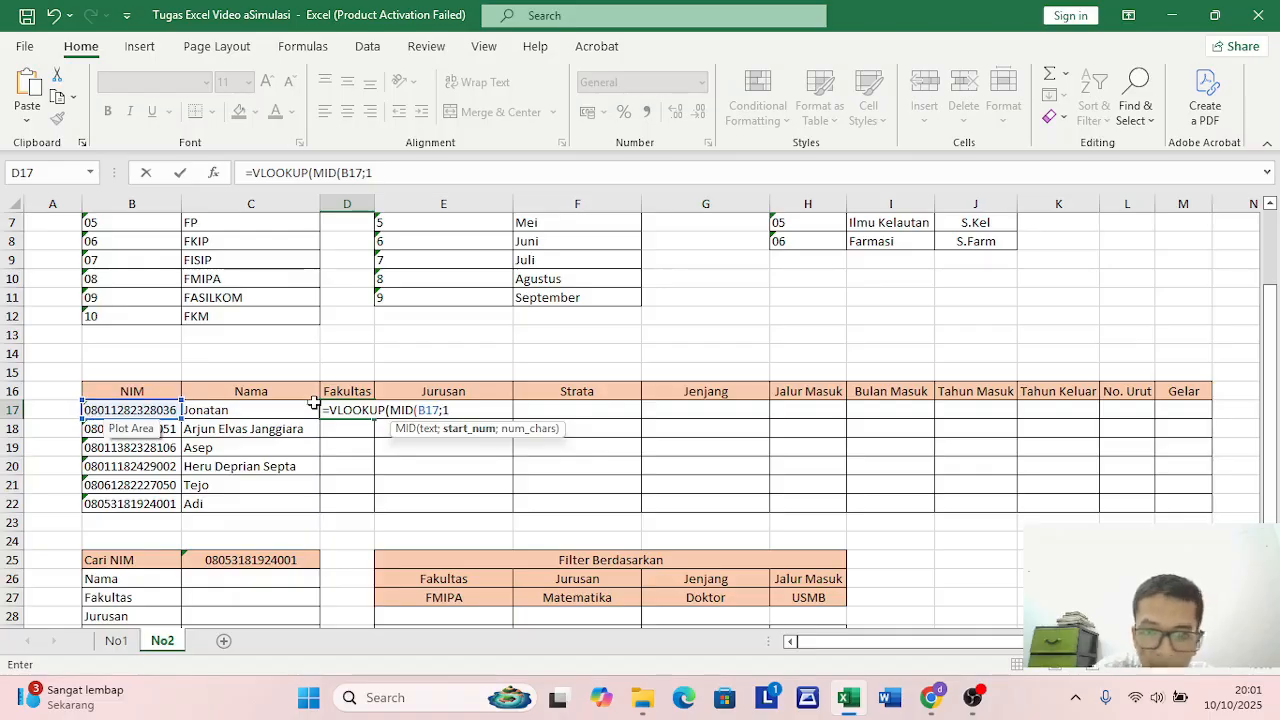
pyautogui.write(';')
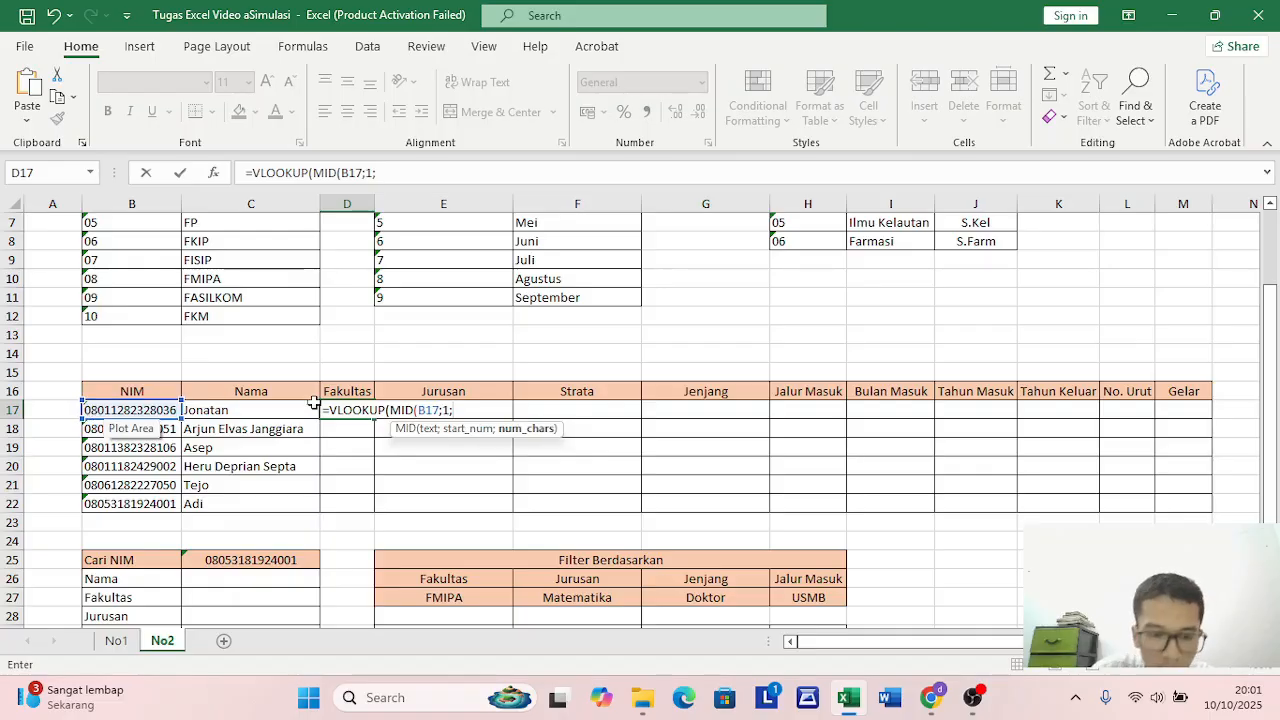
pyautogui.write('2)')
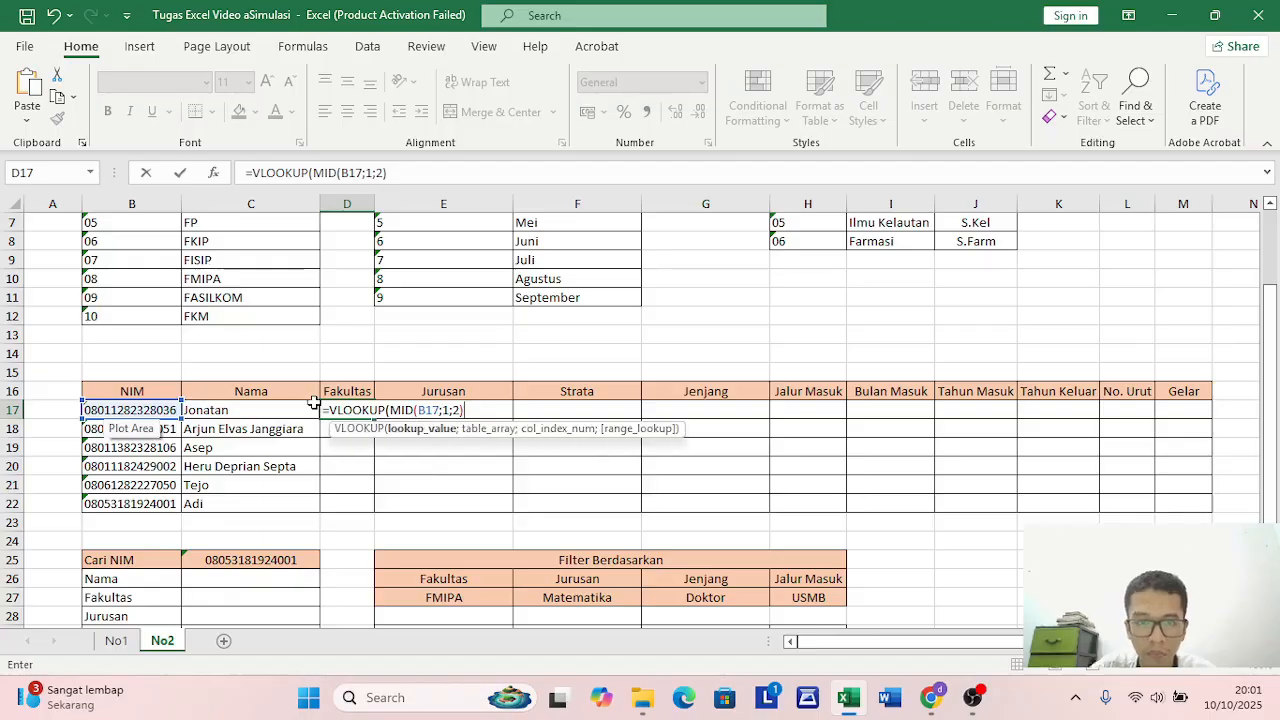
pyautogui.write(';')
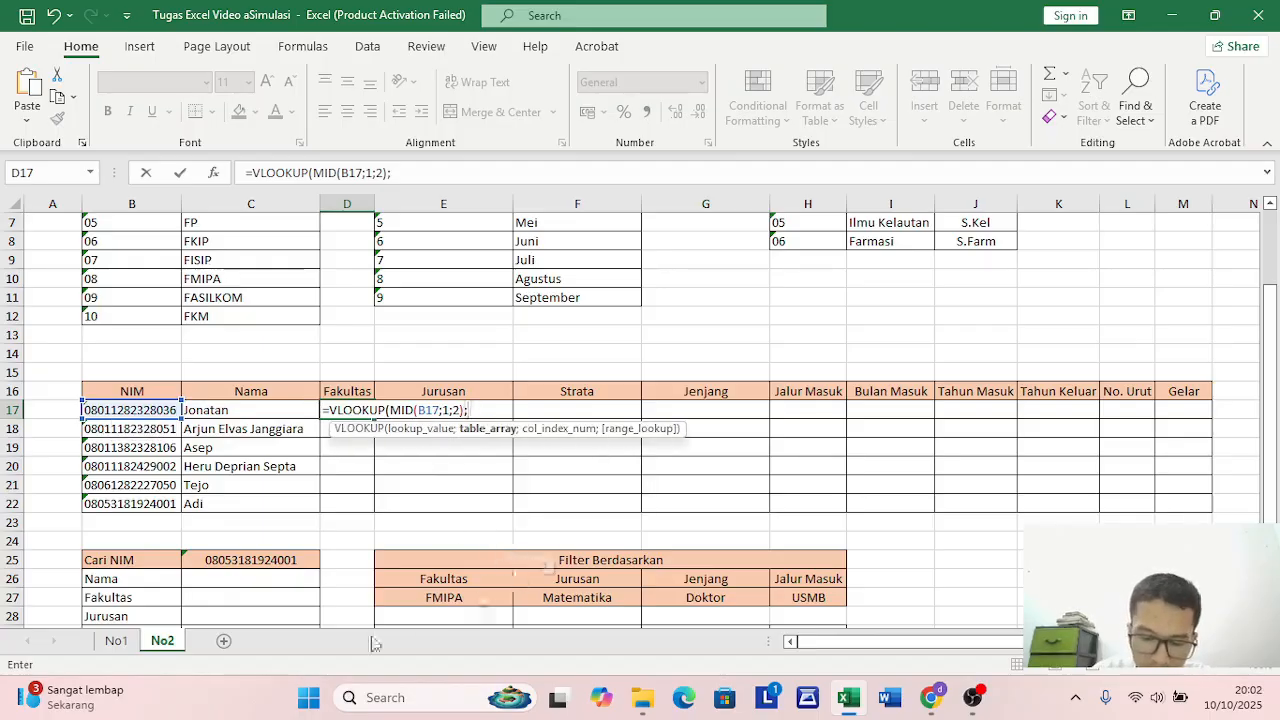
# Complete the D17 VLOOKUP with the absolute Fakultas table range $B$3:$C$12, column index 2 and exact match FALSE
pyautogui.scroll(2, 250, 500)
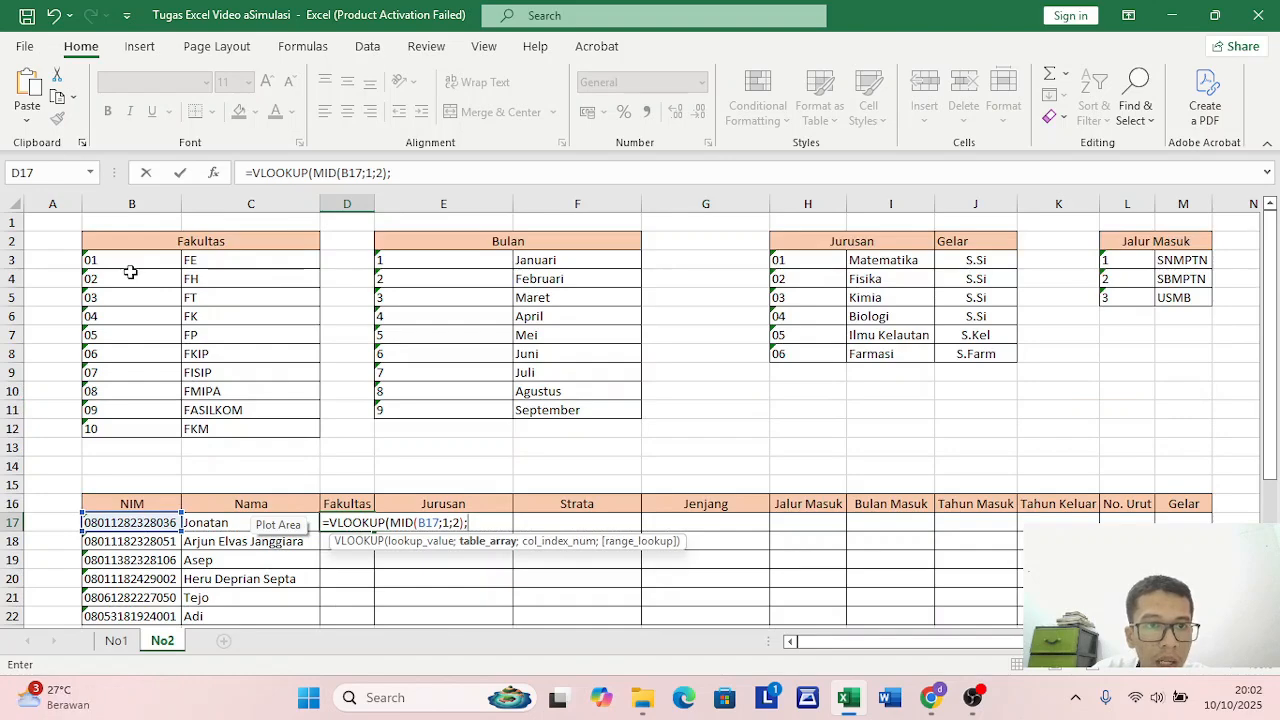
pyautogui.moveTo(131, 260); pyautogui.dragTo(263, 431)
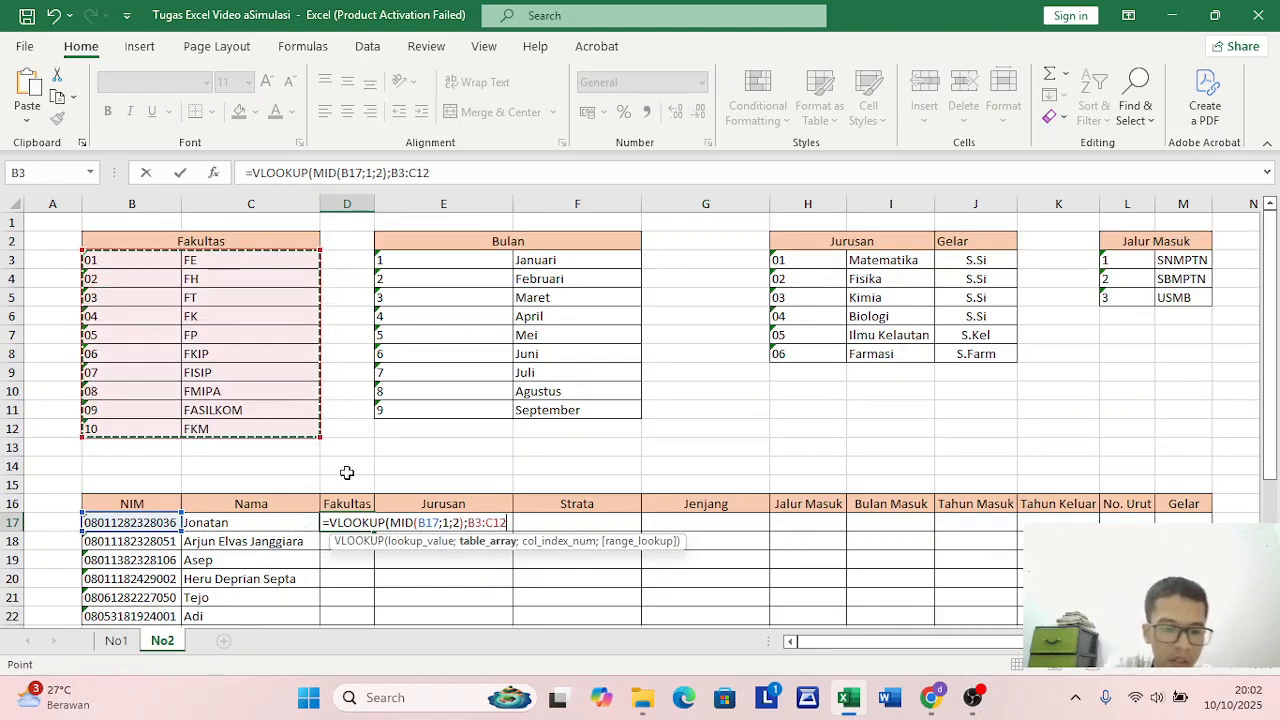
pyautogui.press('F4')
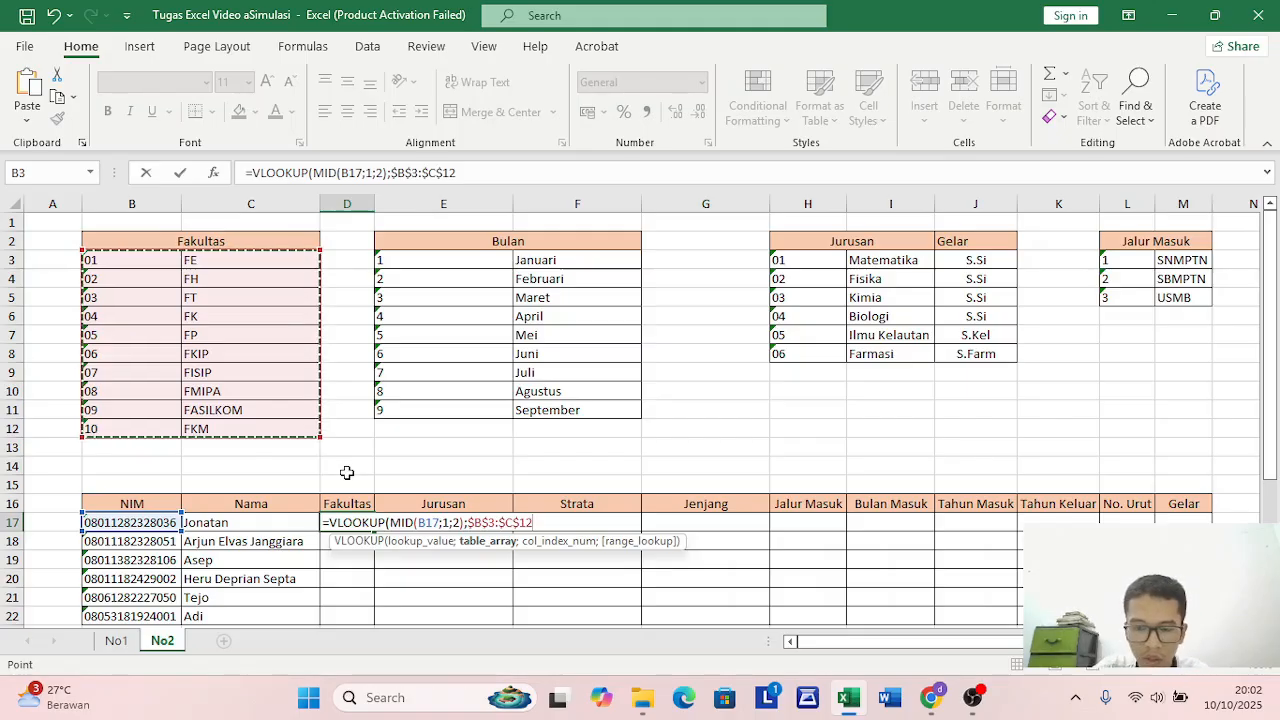
pyautogui.write(';')
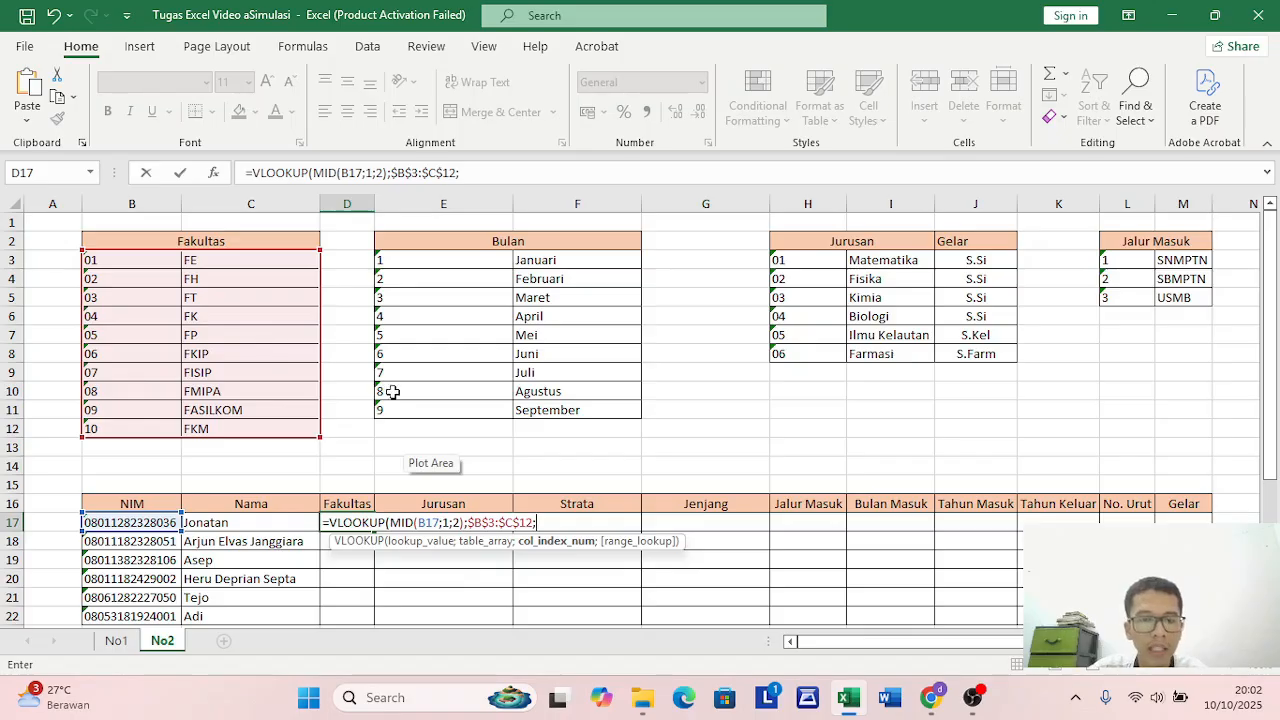
pyautogui.write(';')
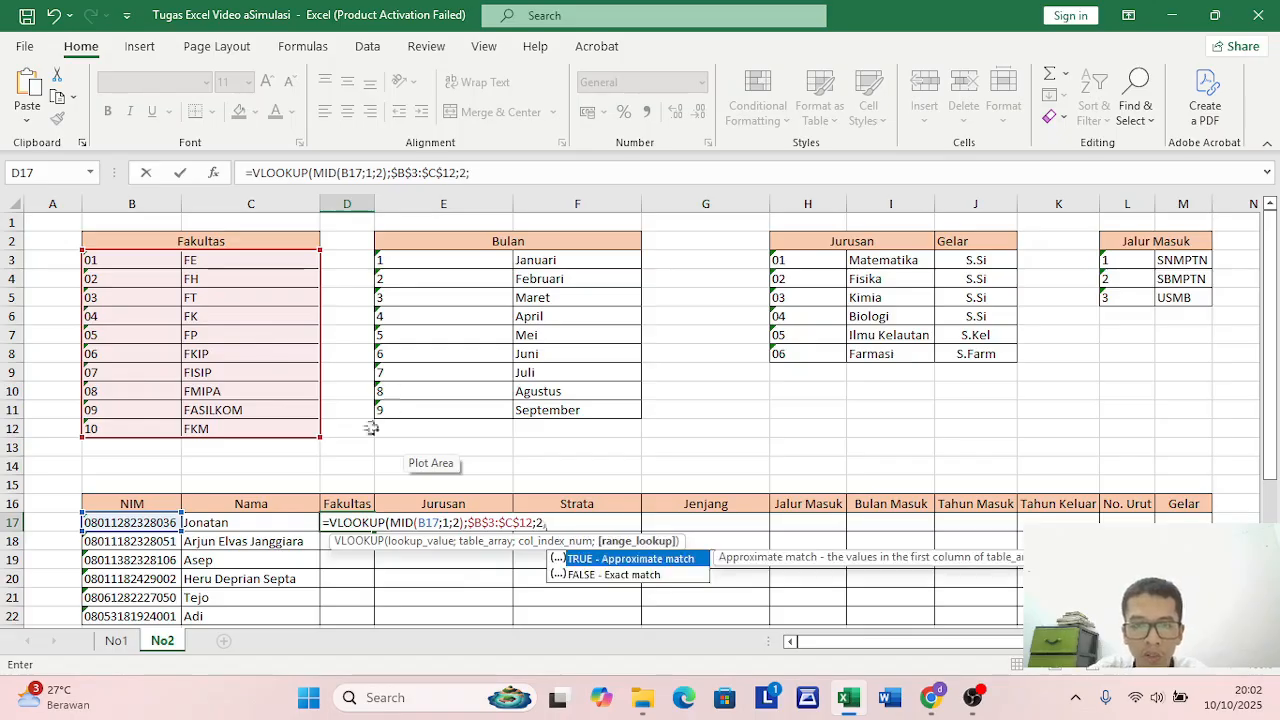
pyautogui.doubleClick(615, 574)
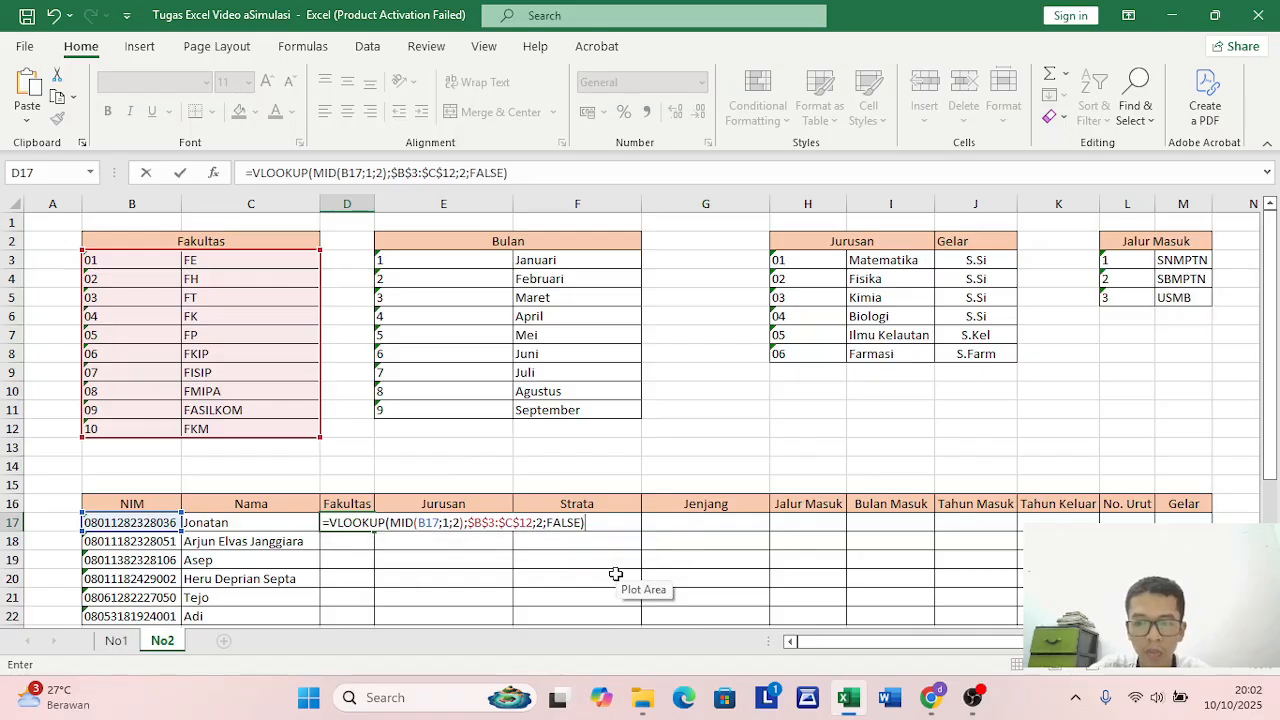
pyautogui.press('Return')
# Fill the Fakultas formula from D17 down through D22
pyautogui.scroll(-1, 560, 595)
pyautogui.click(350, 448)
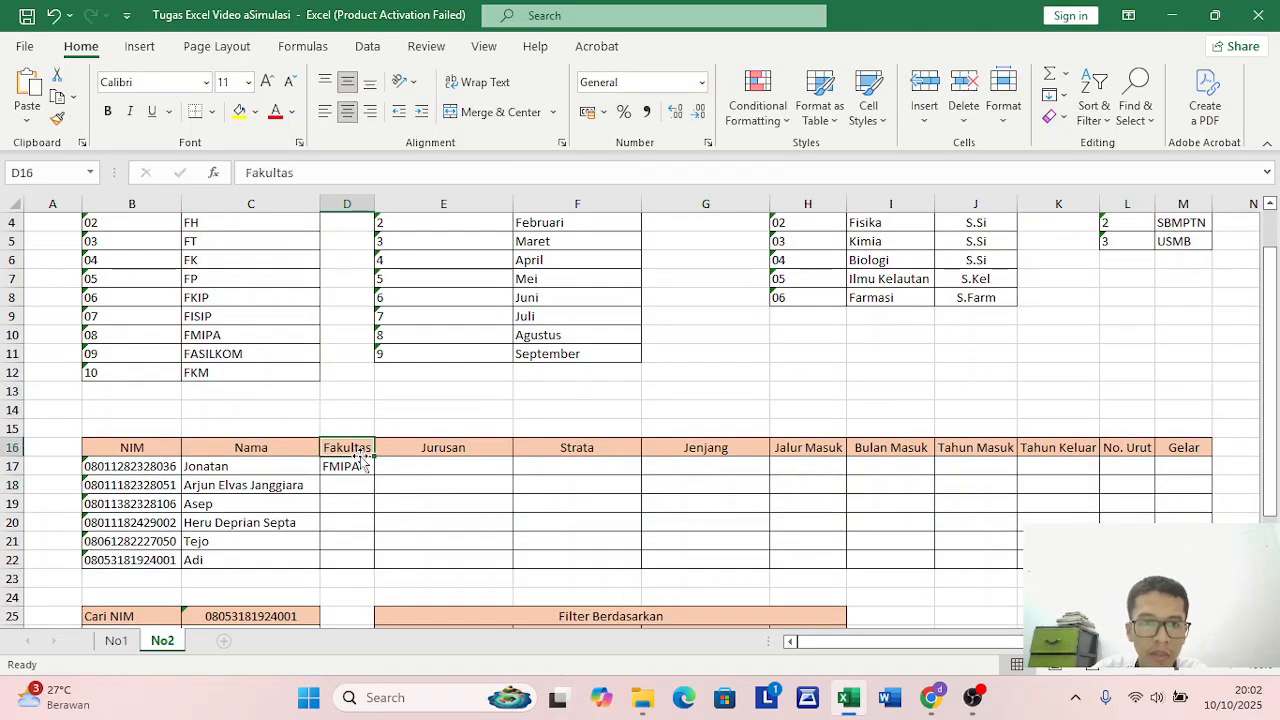
pyautogui.click(350, 467)
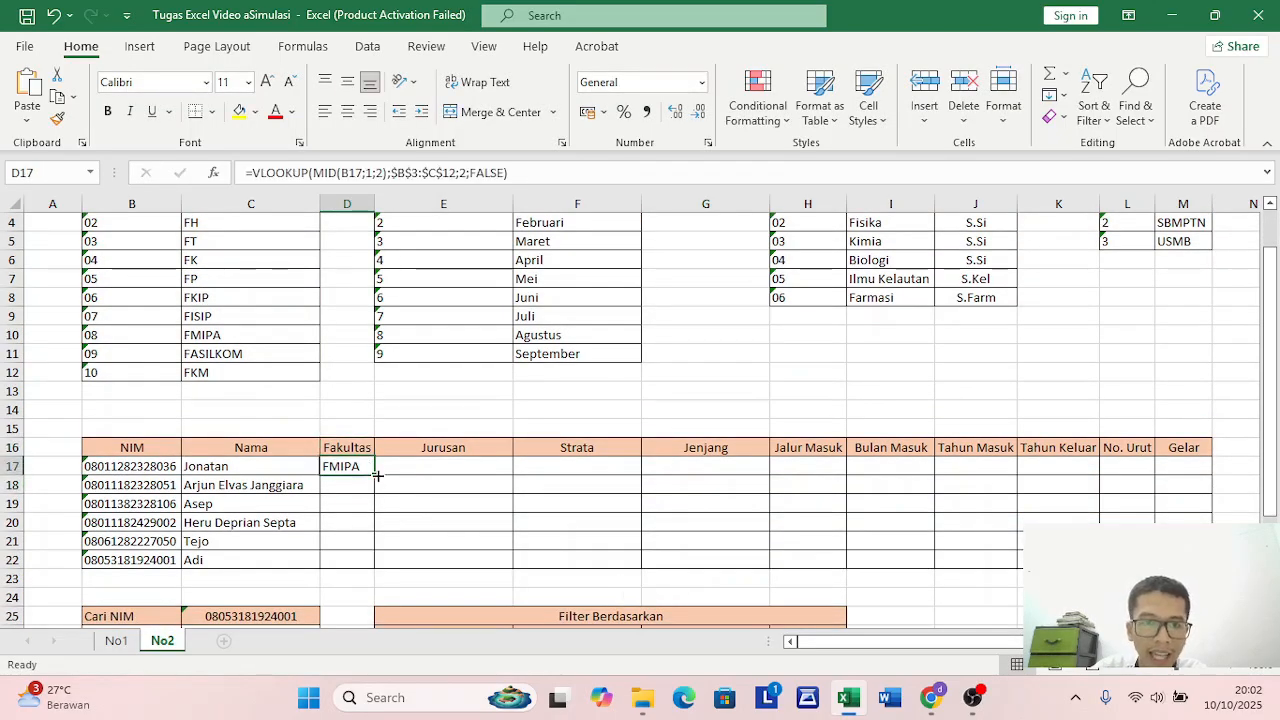
pyautogui.moveTo(377, 476); pyautogui.dragTo(377, 565)
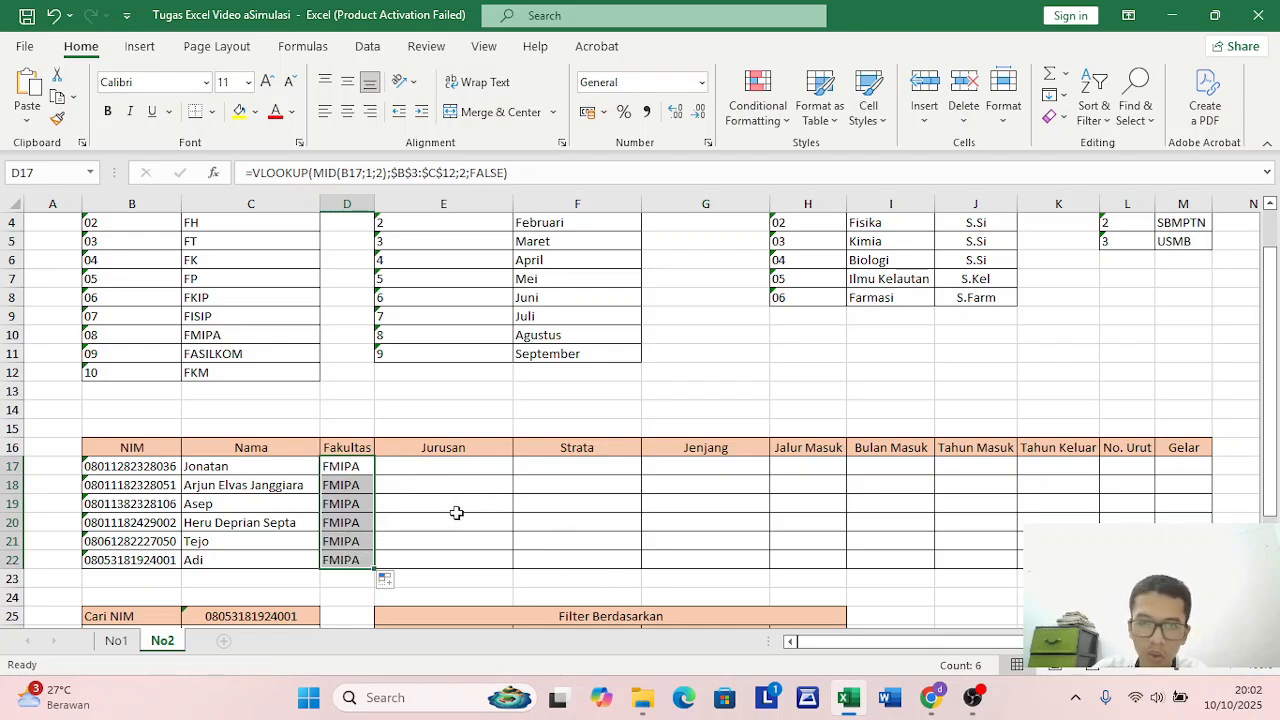
# Start a VLOOKUP formula in the first Jurusan cell, E17, with MID(B17;3;2) as the lookup value
pyautogui.click(421, 469)
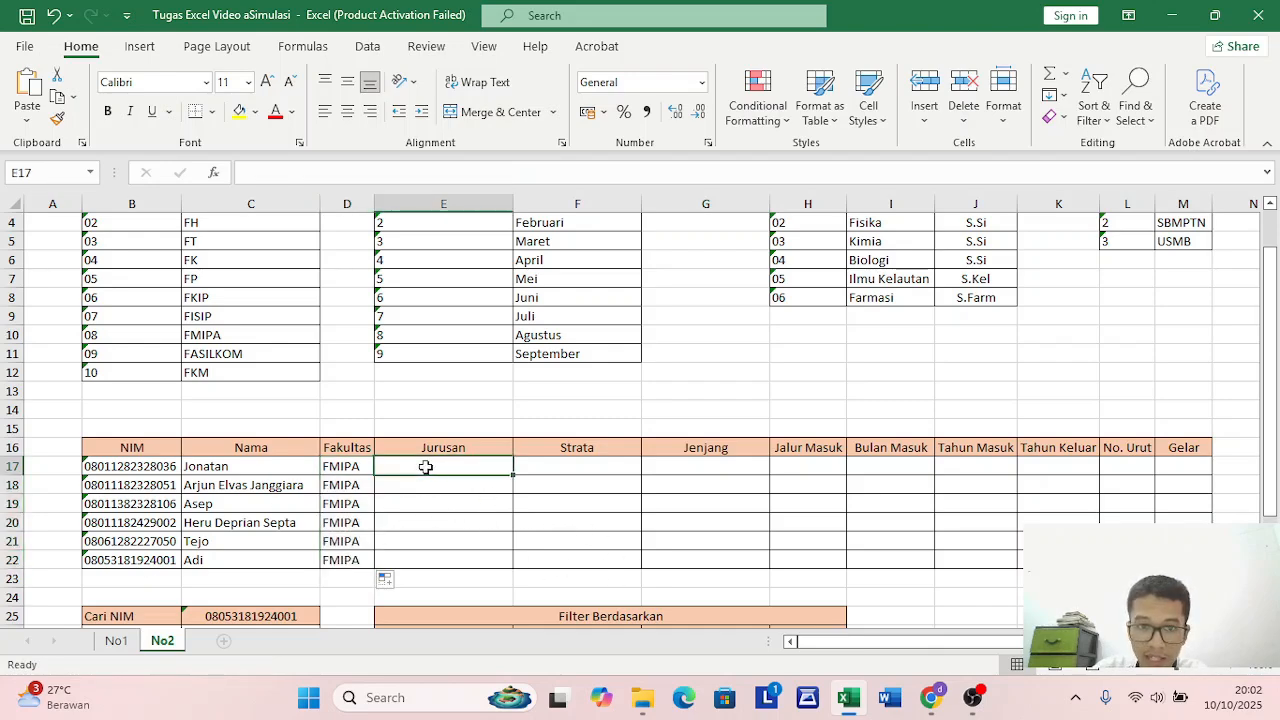
pyautogui.write('=')
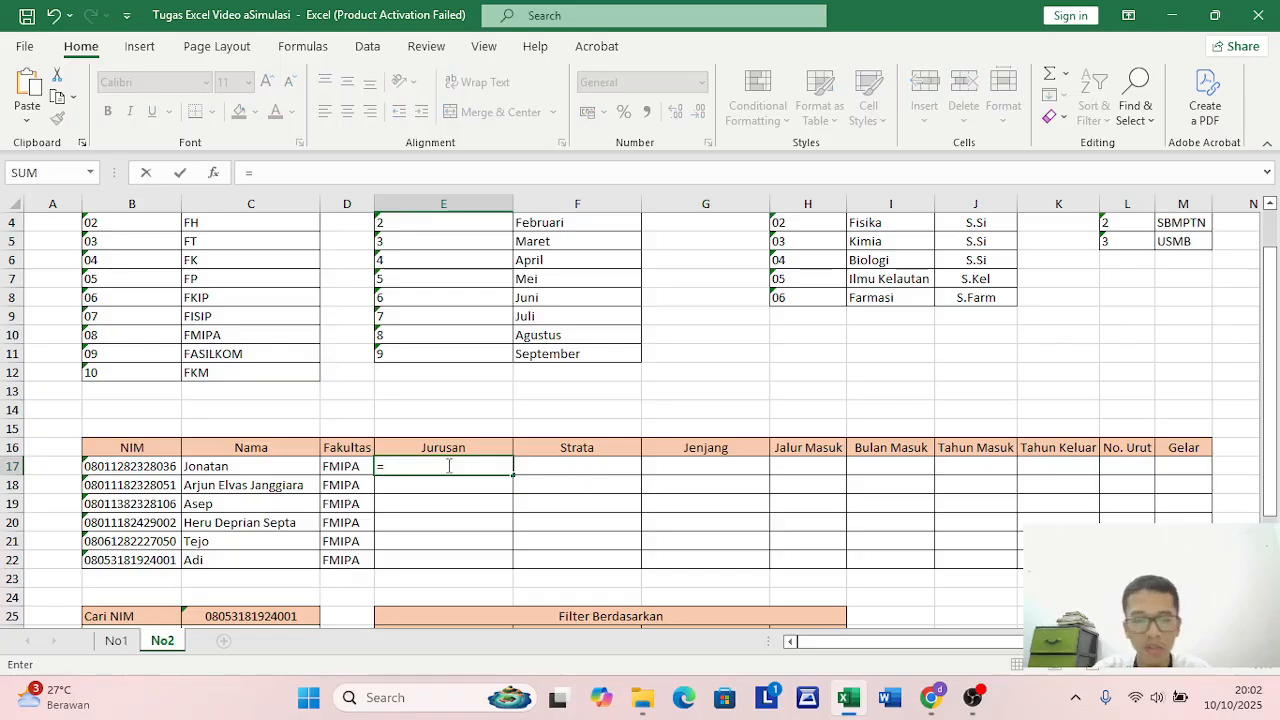
pyautogui.write('vloo')
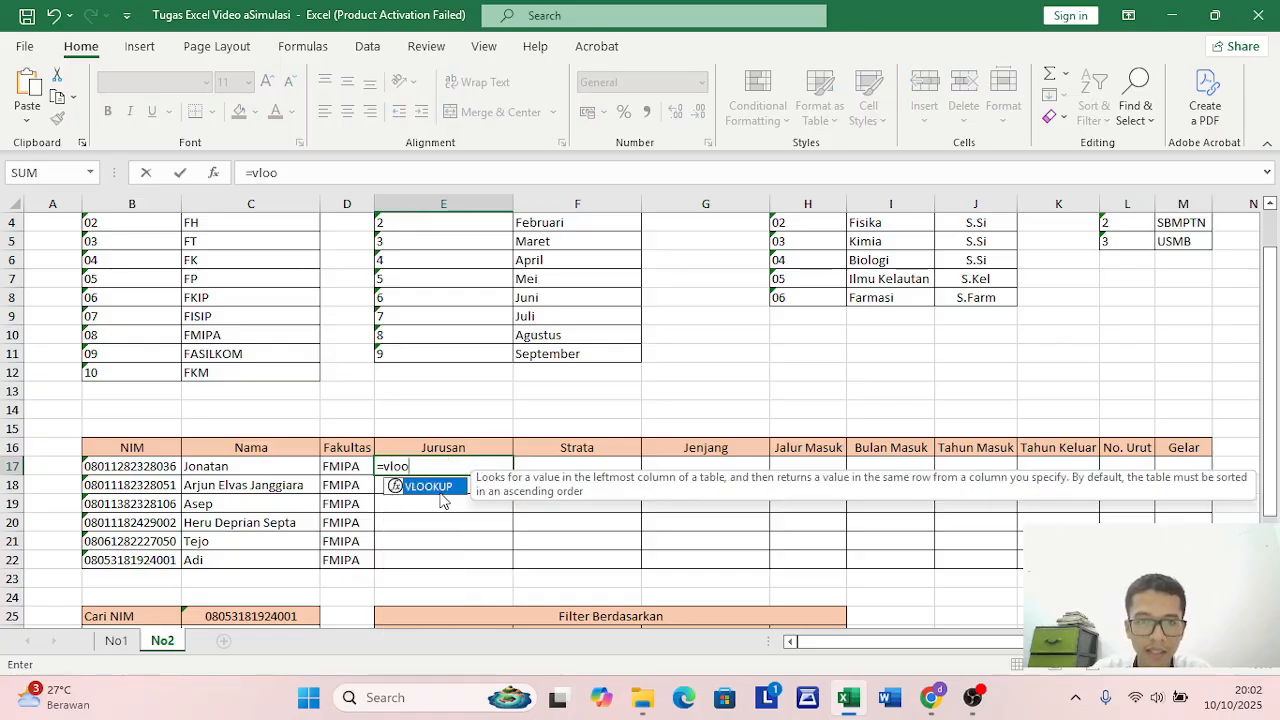
pyautogui.doubleClick(440, 487)
pyautogui.press('capslock')
pyautogui.write('((')
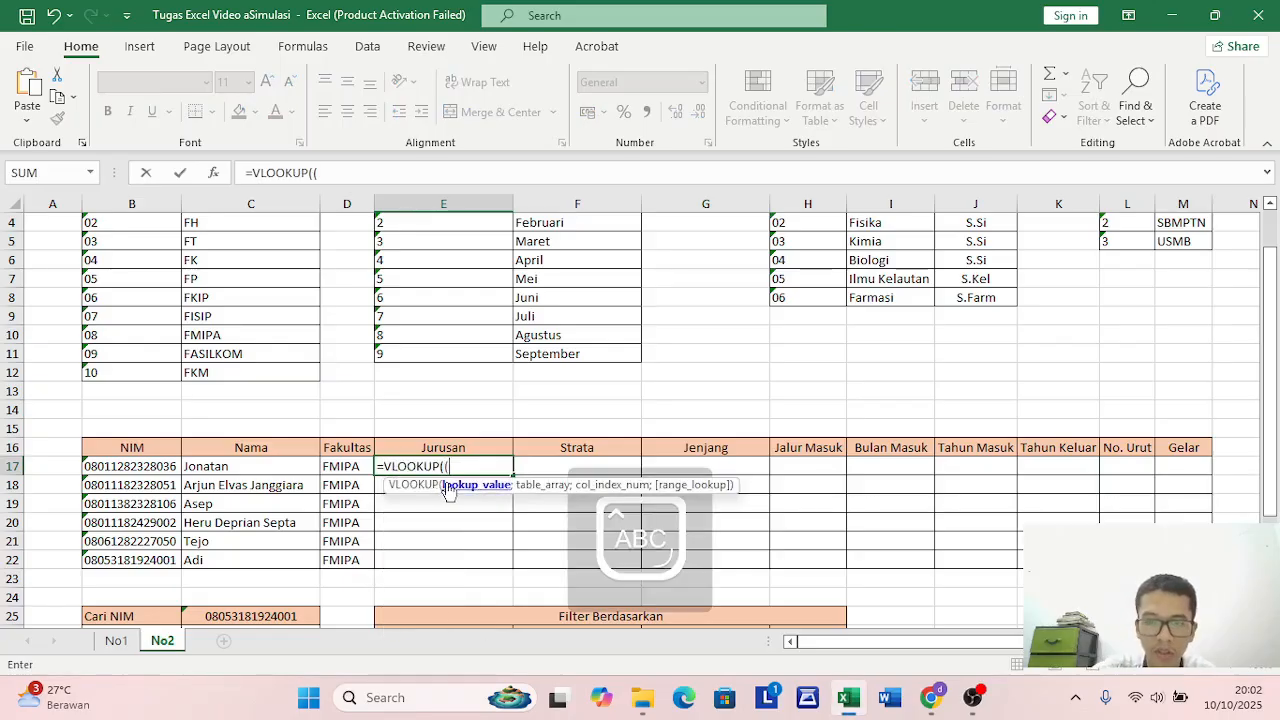
pyautogui.press('BackSpace')
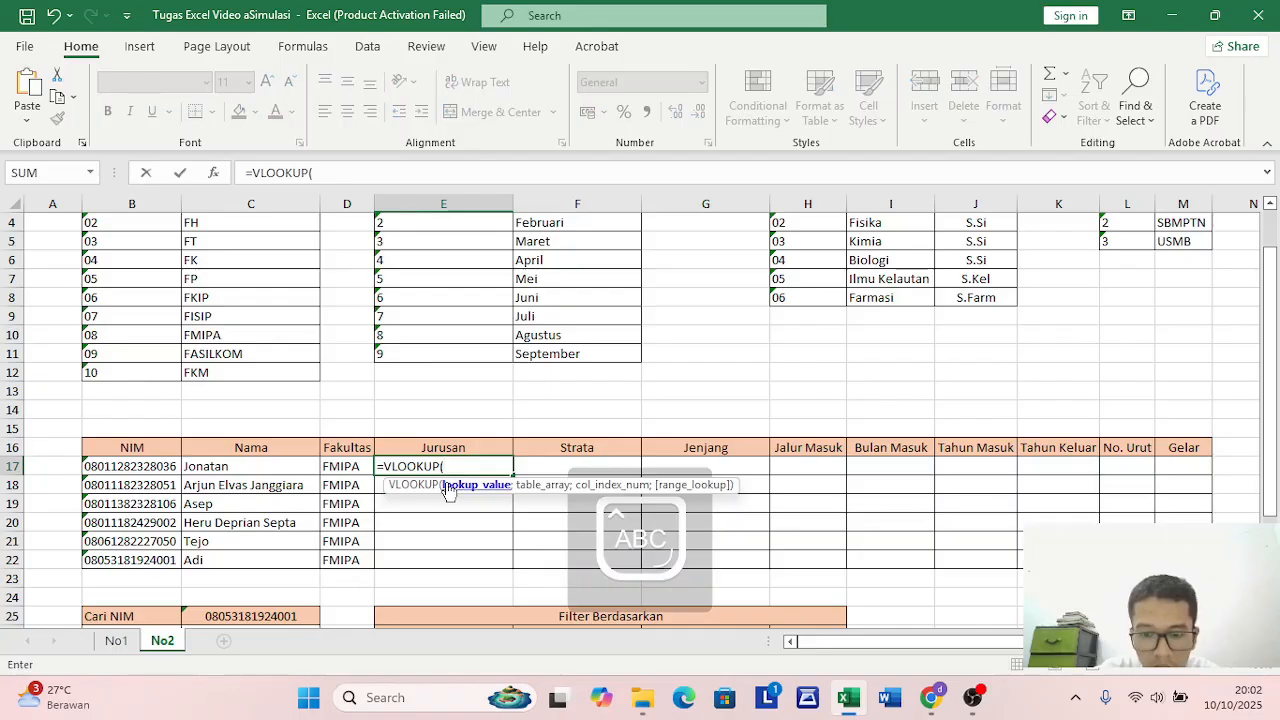
pyautogui.write('MID(')
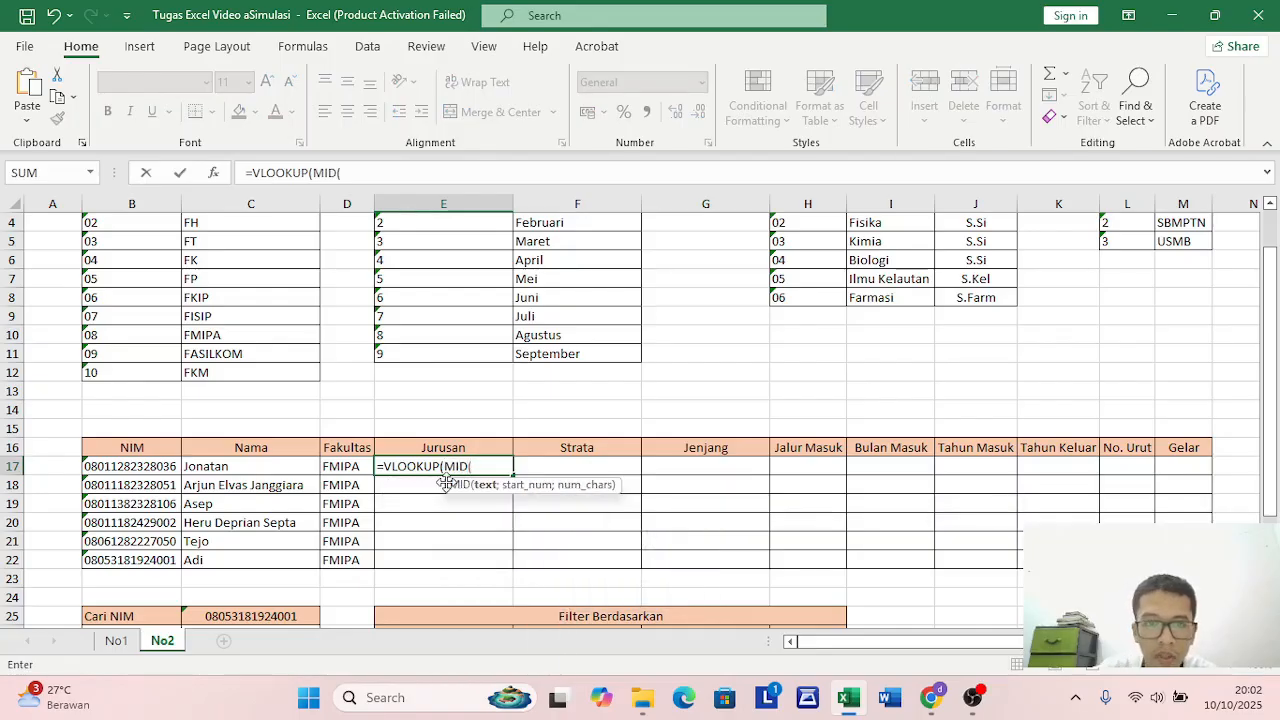
pyautogui.click(160, 466)
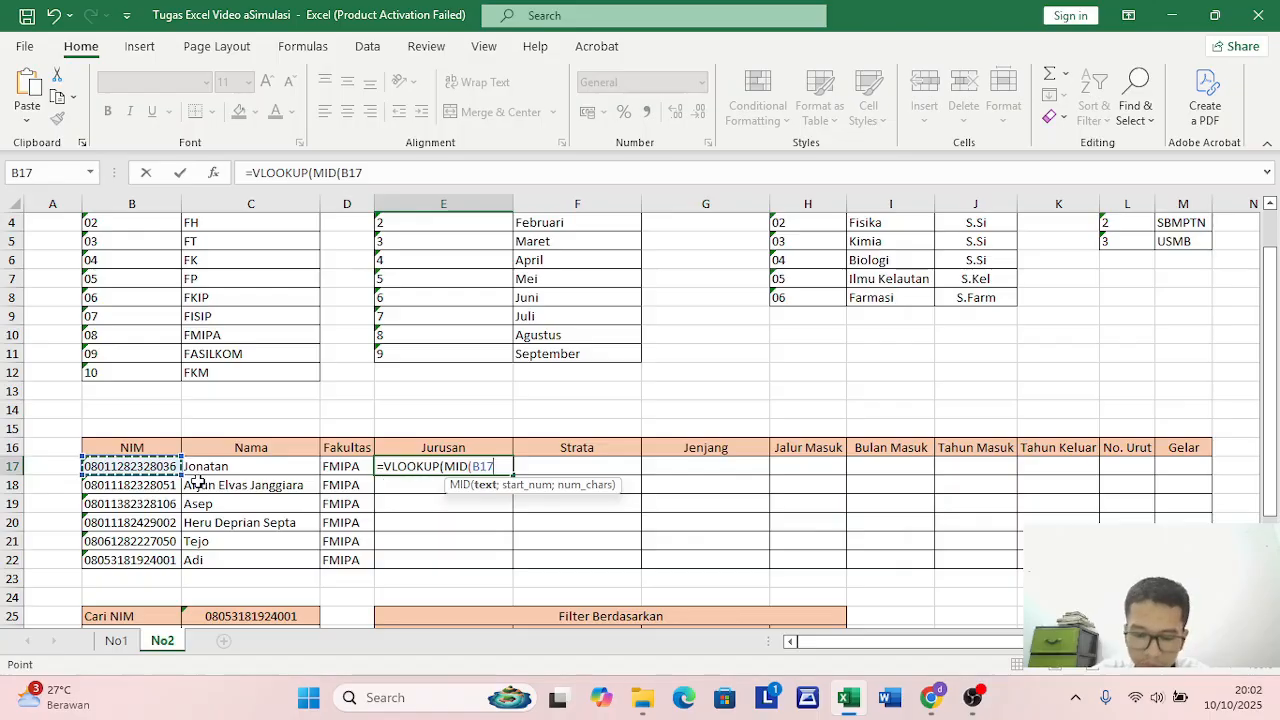
pyautogui.write(';')
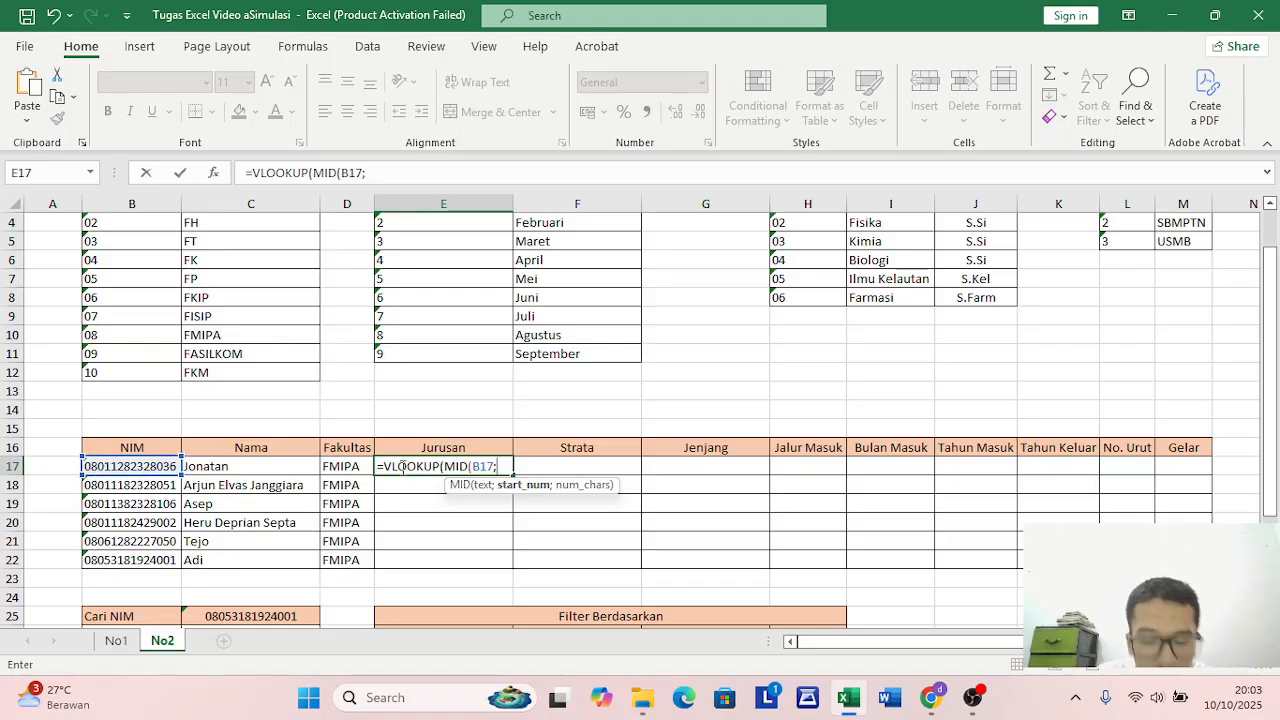
pyautogui.write('3')
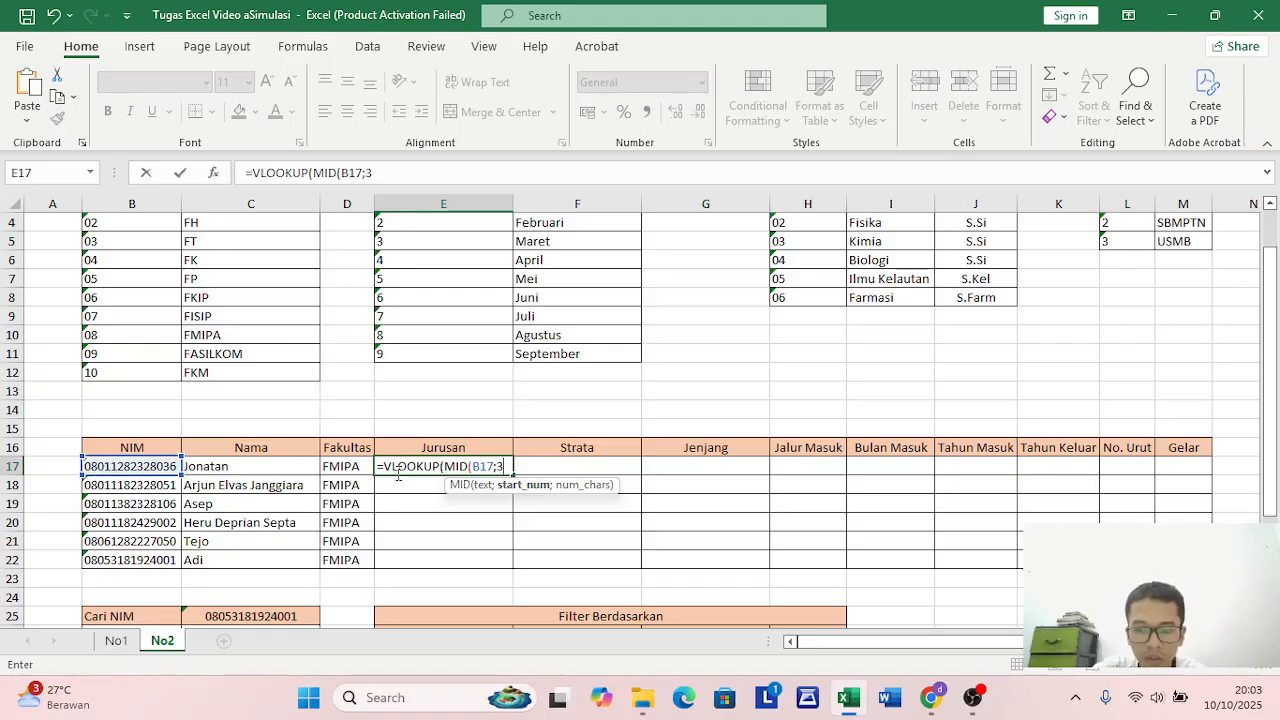
pyautogui.write(';')
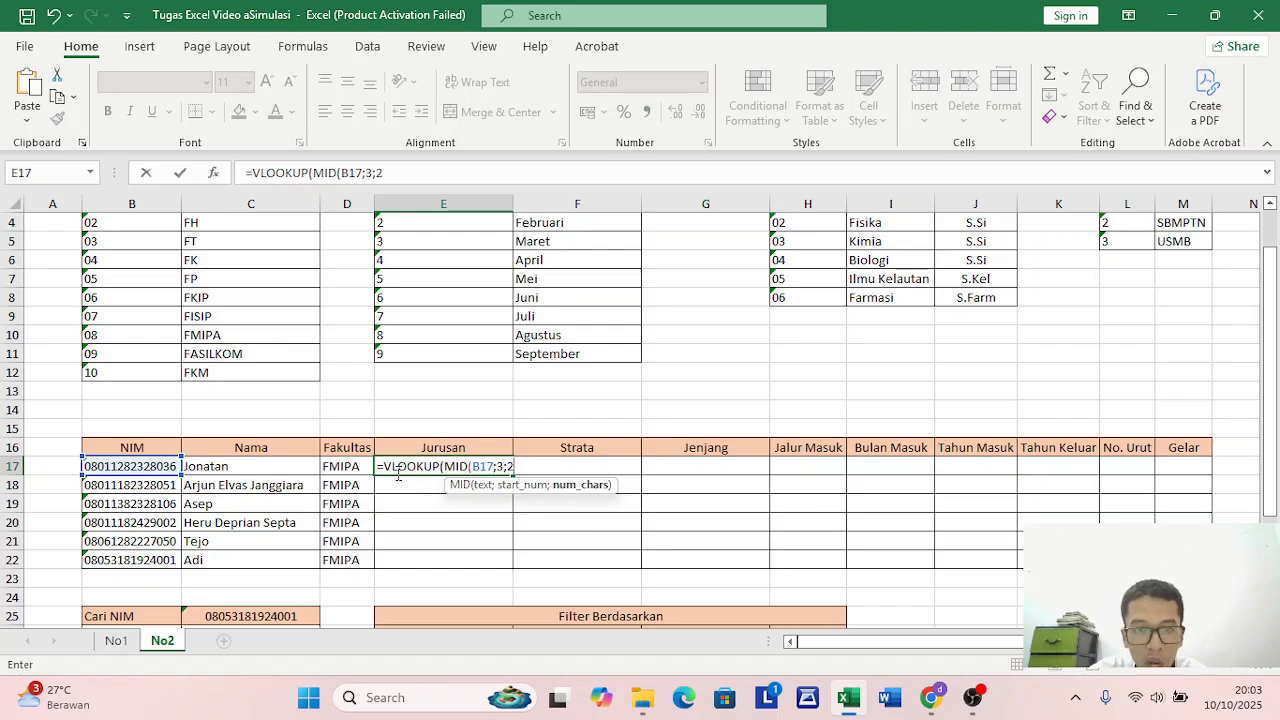
pyautogui.write('2)')
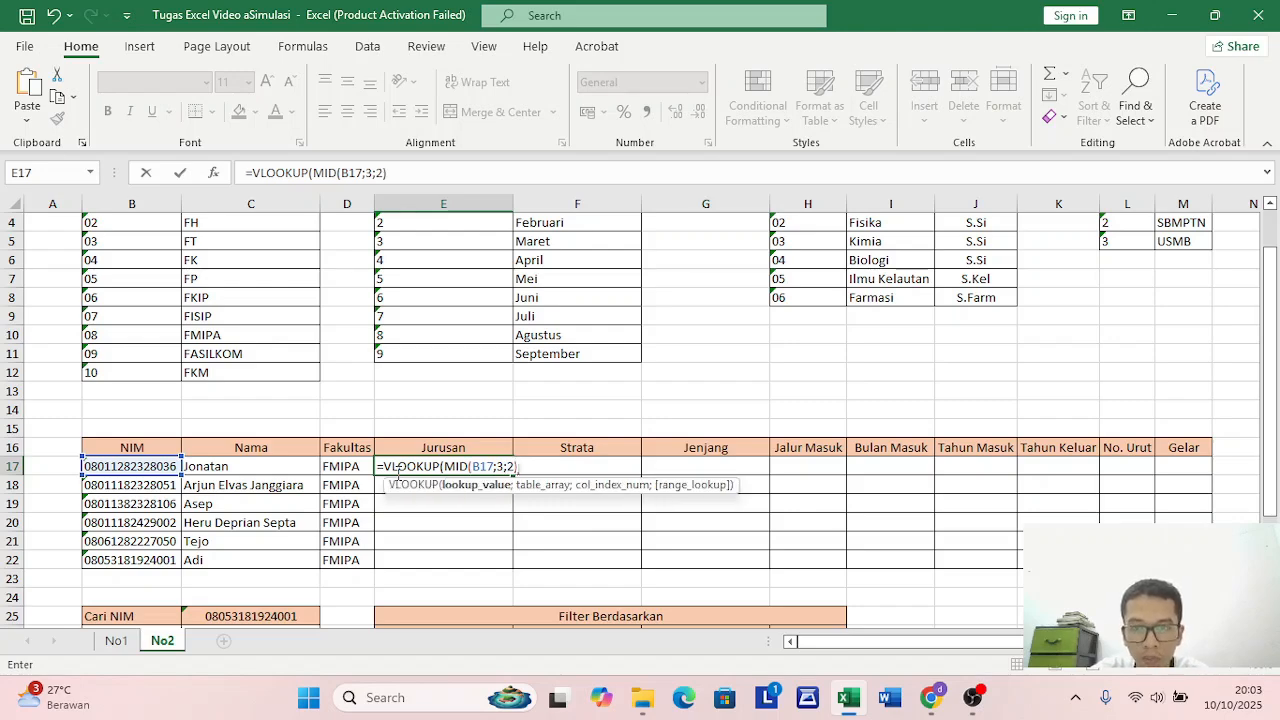
pyautogui.write(';')
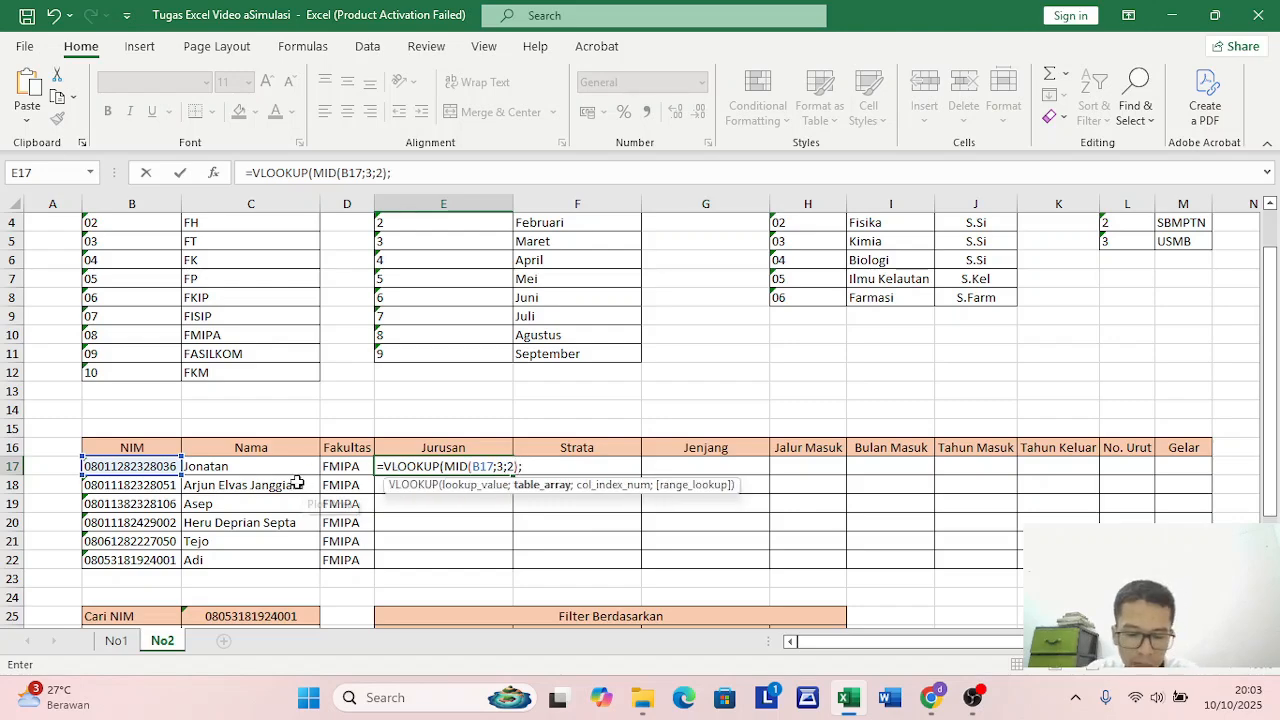
# Complete the E17 VLOOKUP with the absolute Jurusan table range $H$3:$I$8, column index 2 and exact match FALSE
pyautogui.scroll(1, 295, 460)
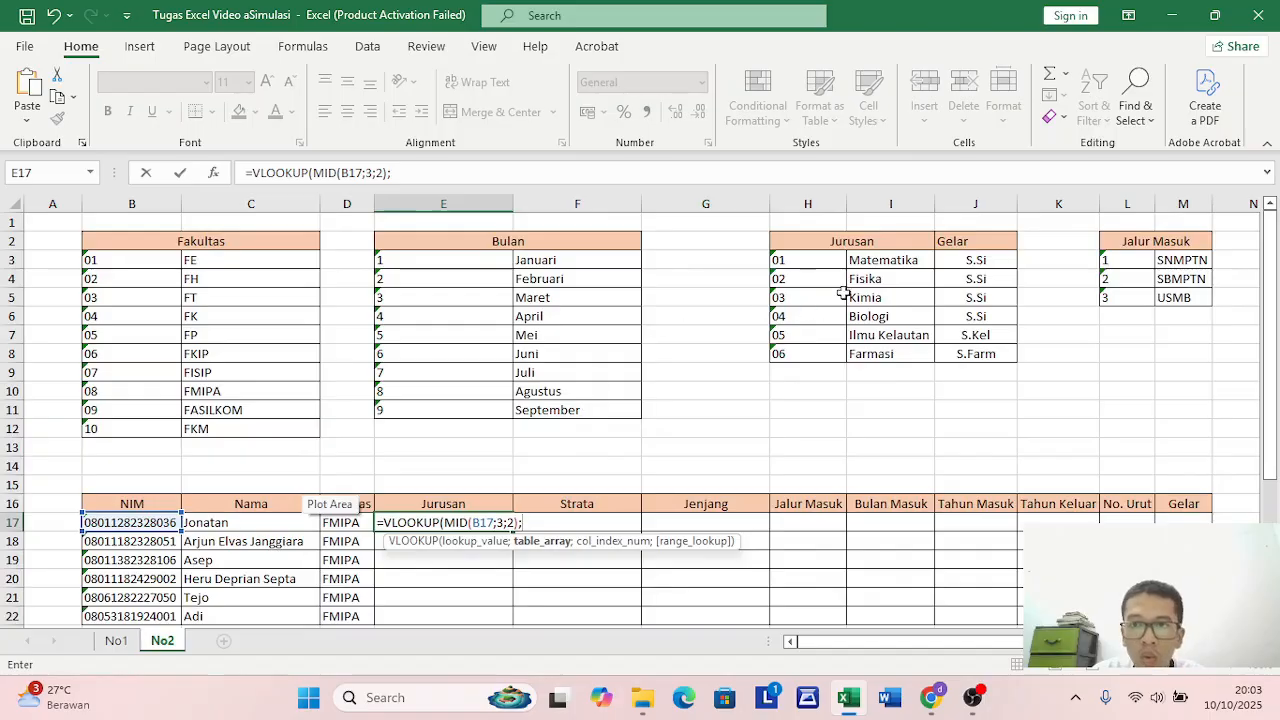
pyautogui.moveTo(820, 256); pyautogui.dragTo(912, 362)
pyautogui.press('F4')
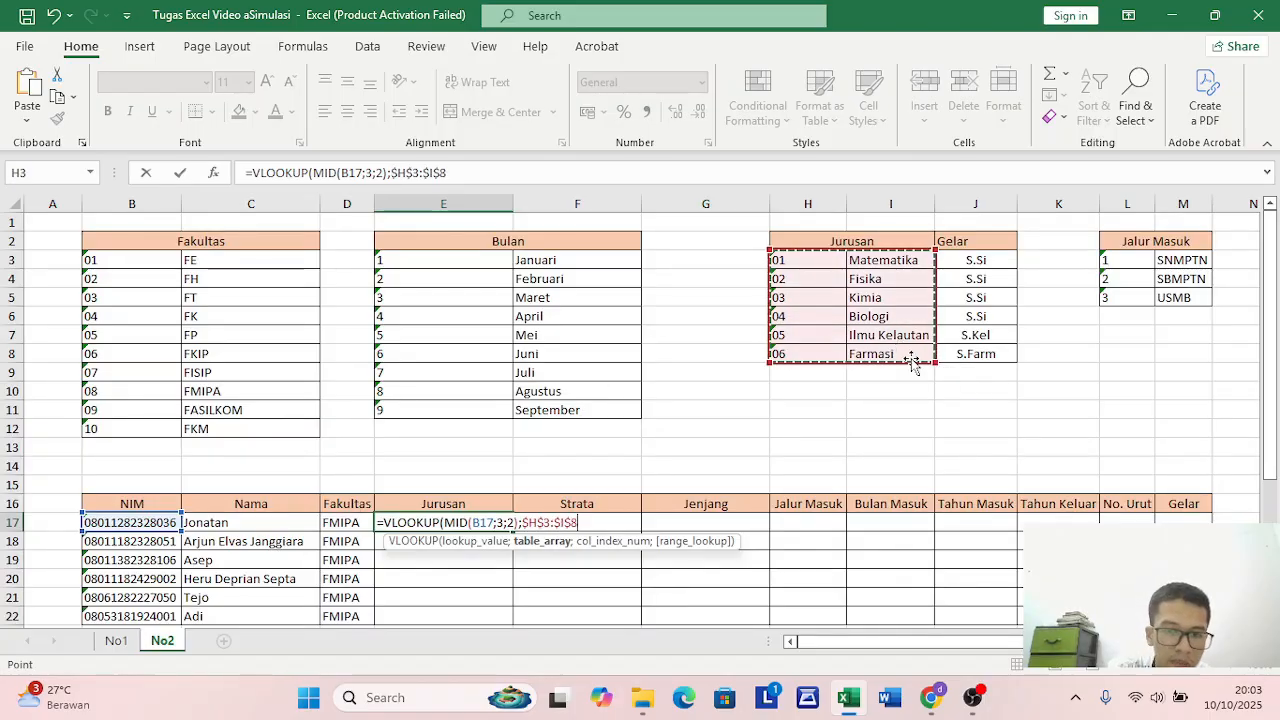
pyautogui.write(';')
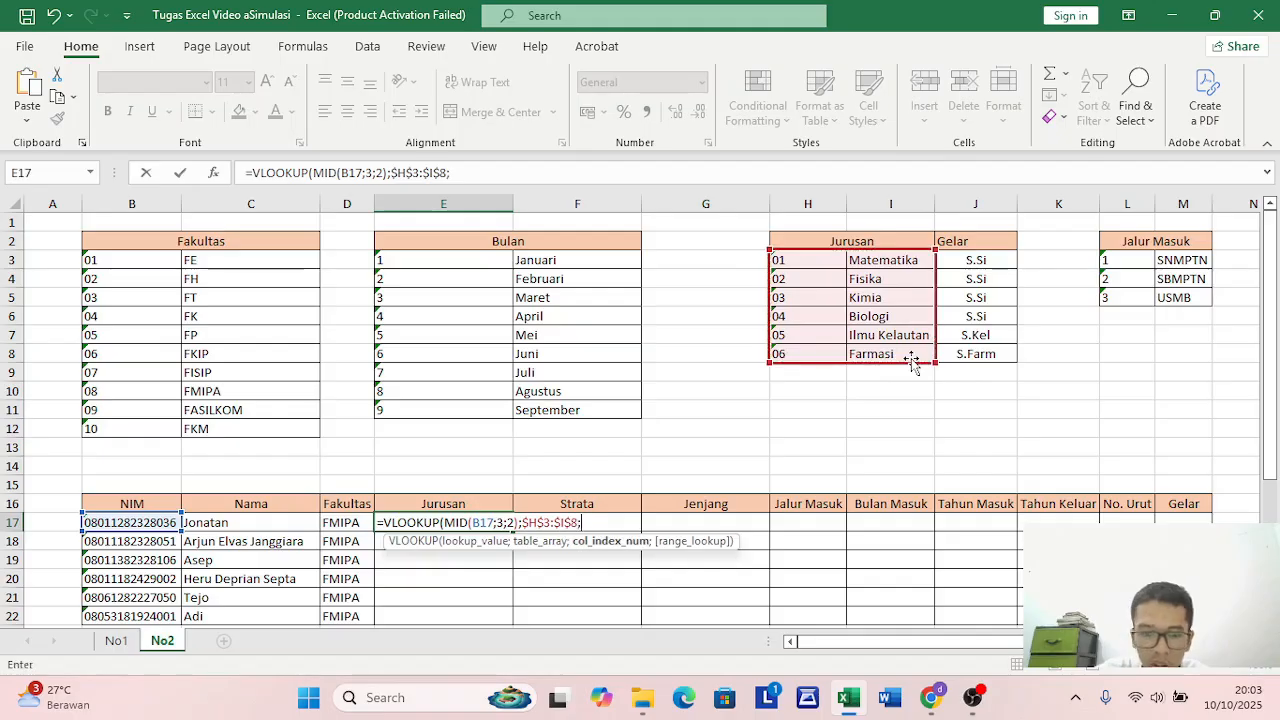
pyautogui.write('2')
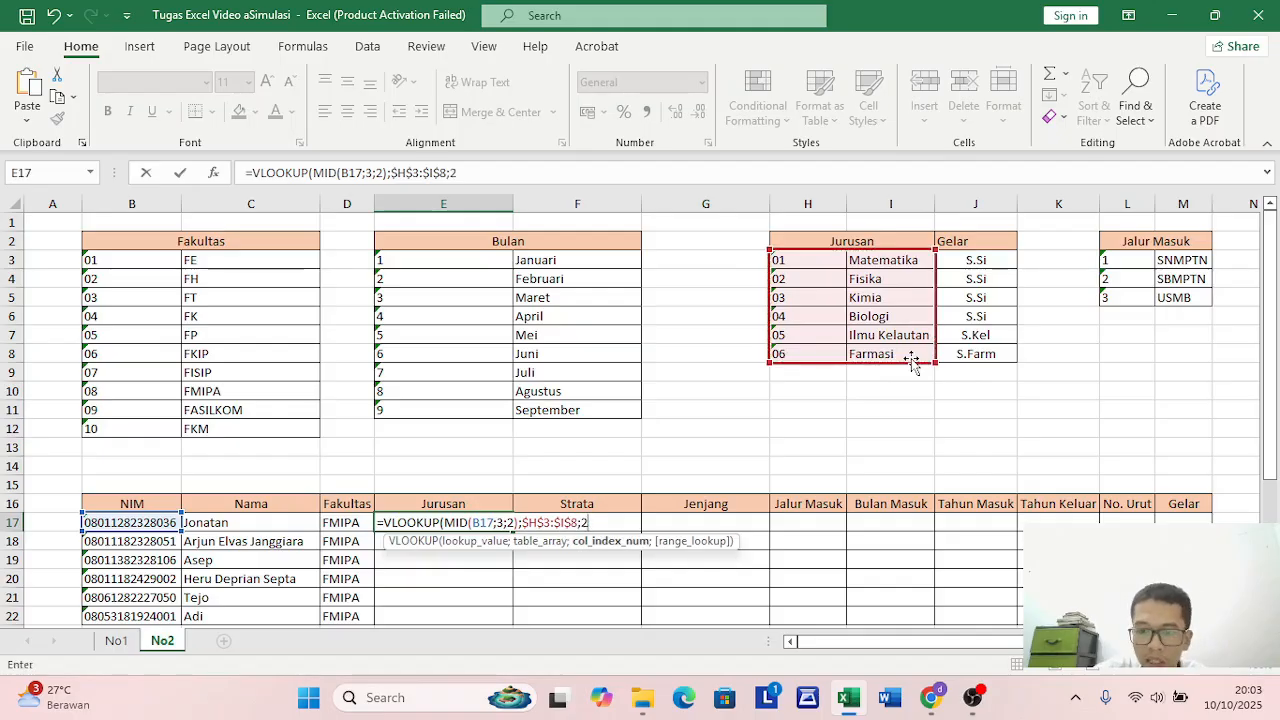
pyautogui.write(';')
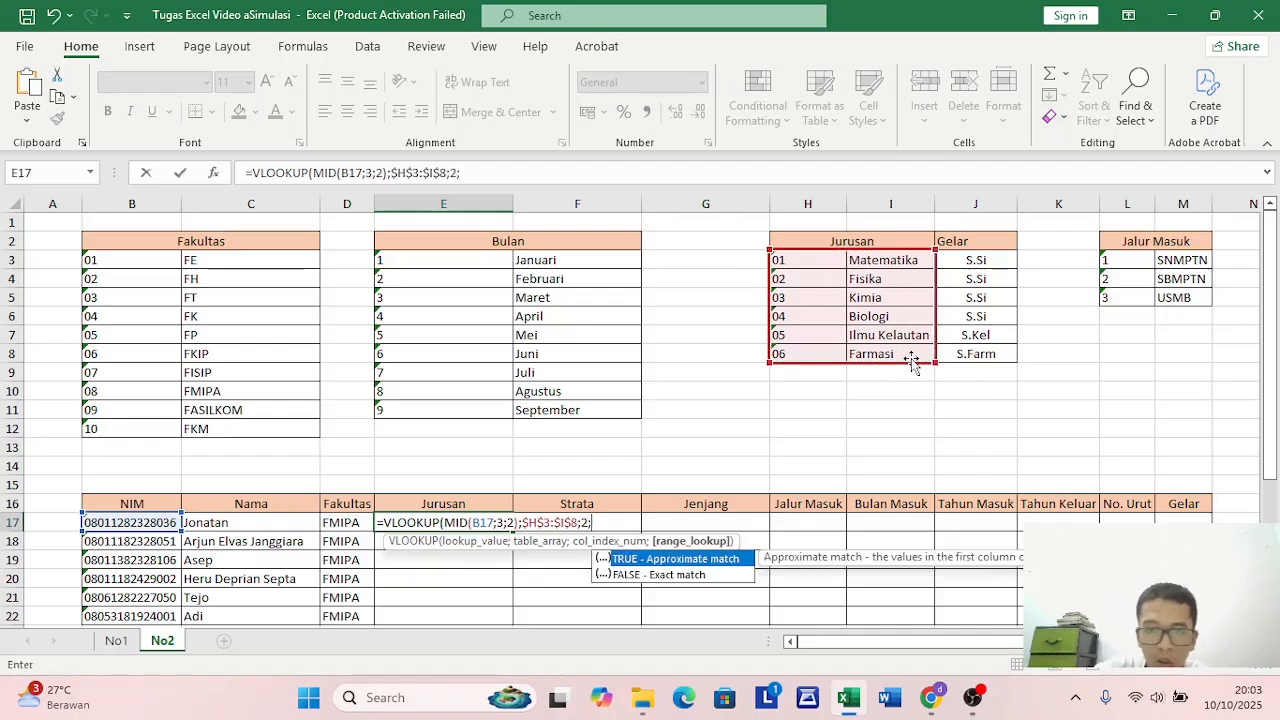
pyautogui.doubleClick(640, 575)
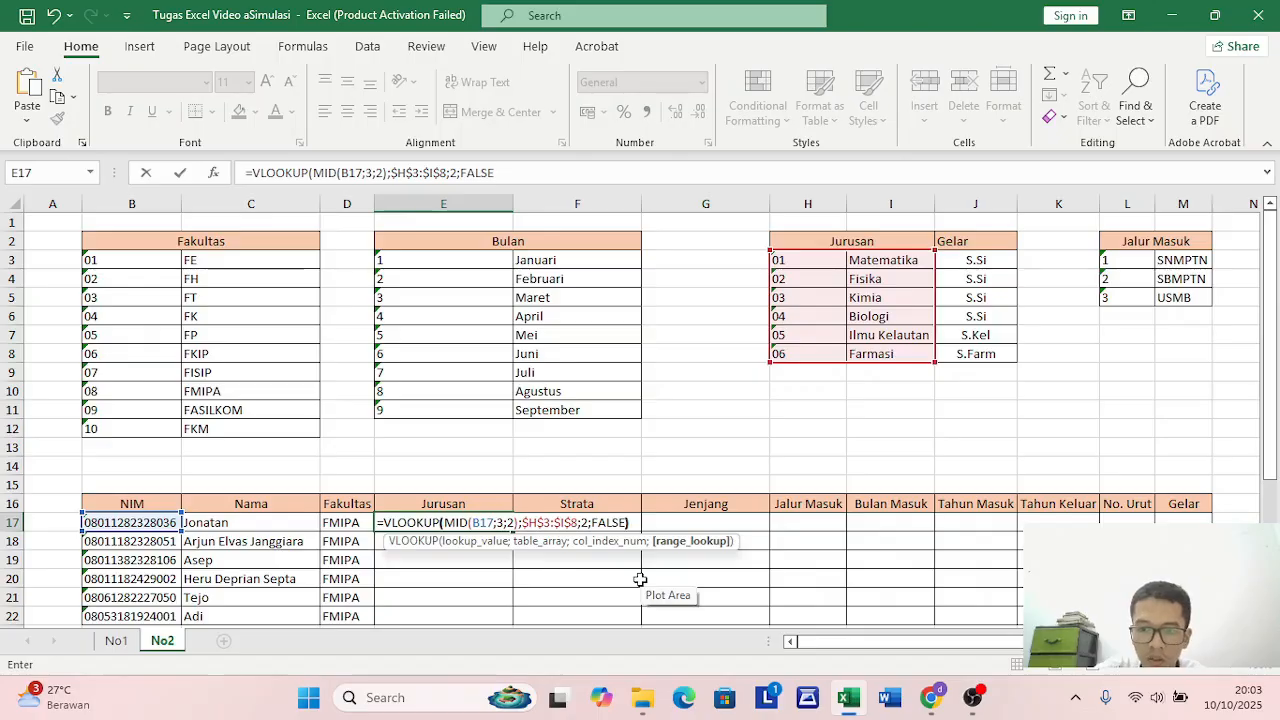
pyautogui.write(')')
pyautogui.press('Return')
# Fill the Jurusan formula from E17 down through E22
pyautogui.scroll(-1, 534, 532)
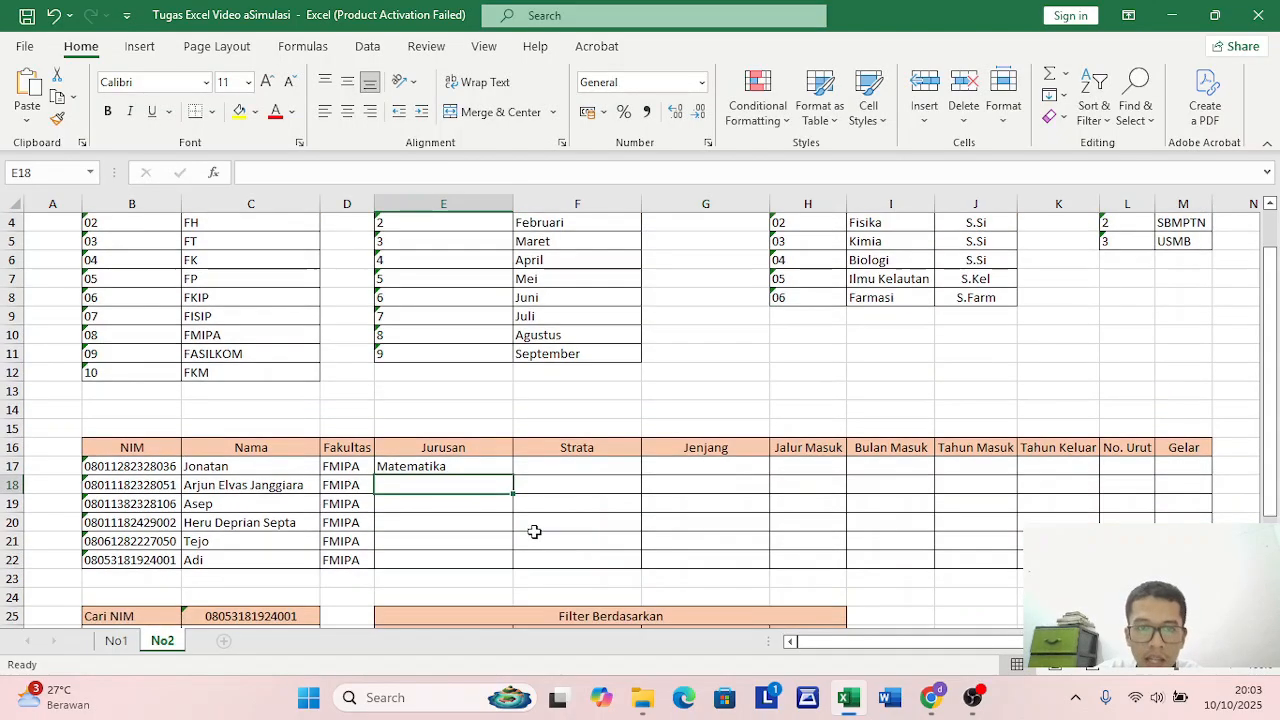
pyautogui.scroll(-1, 534, 532)
pyautogui.click(474, 410)
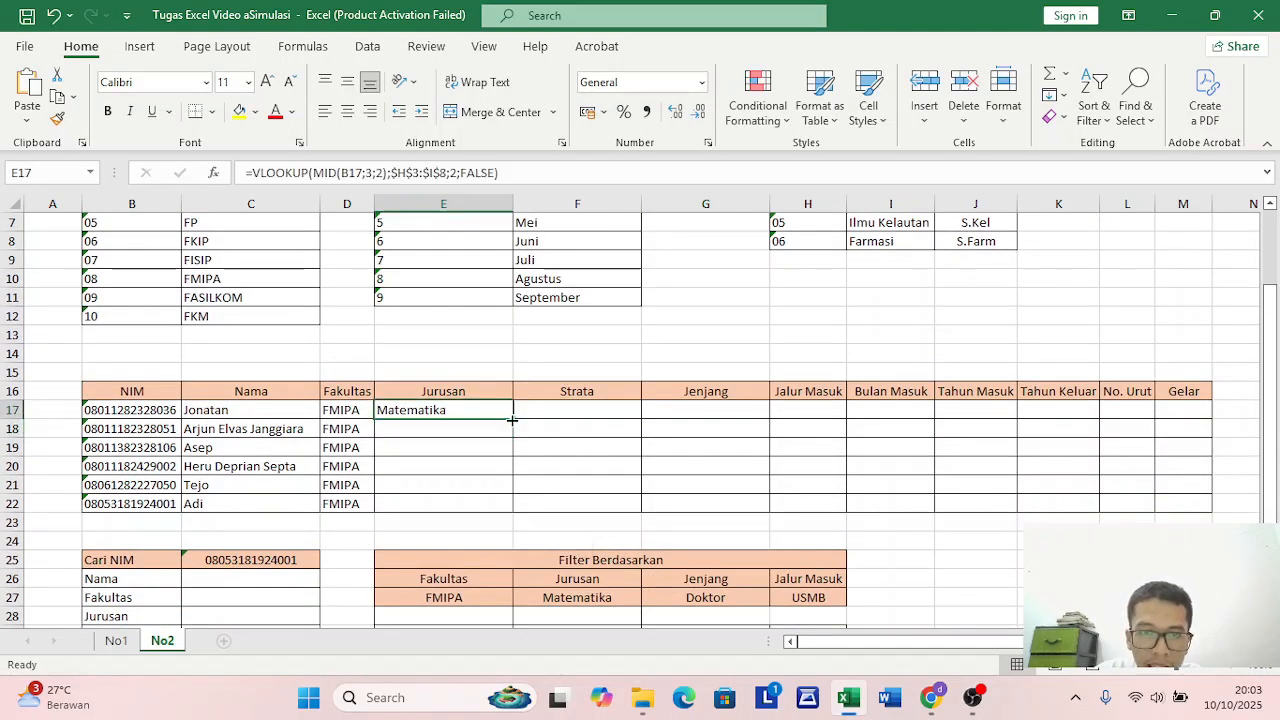
pyautogui.moveTo(512, 420); pyautogui.dragTo(509, 506)
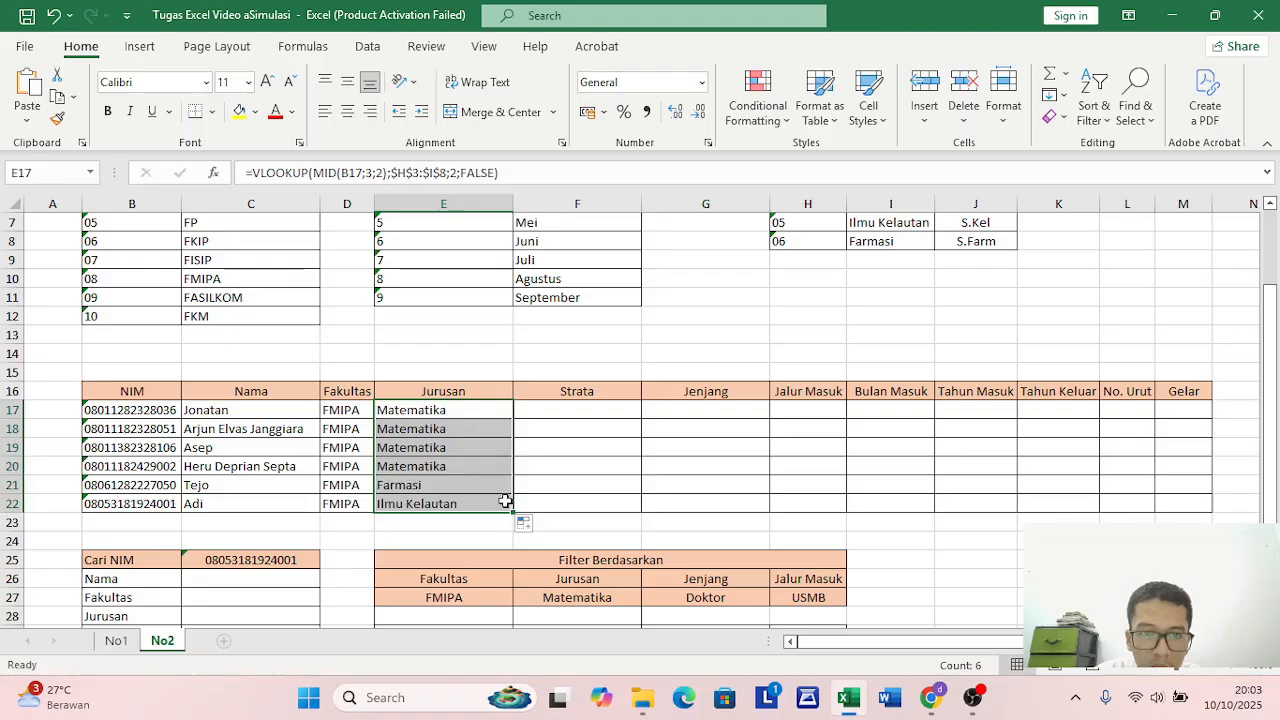
pyautogui.click(611, 409)
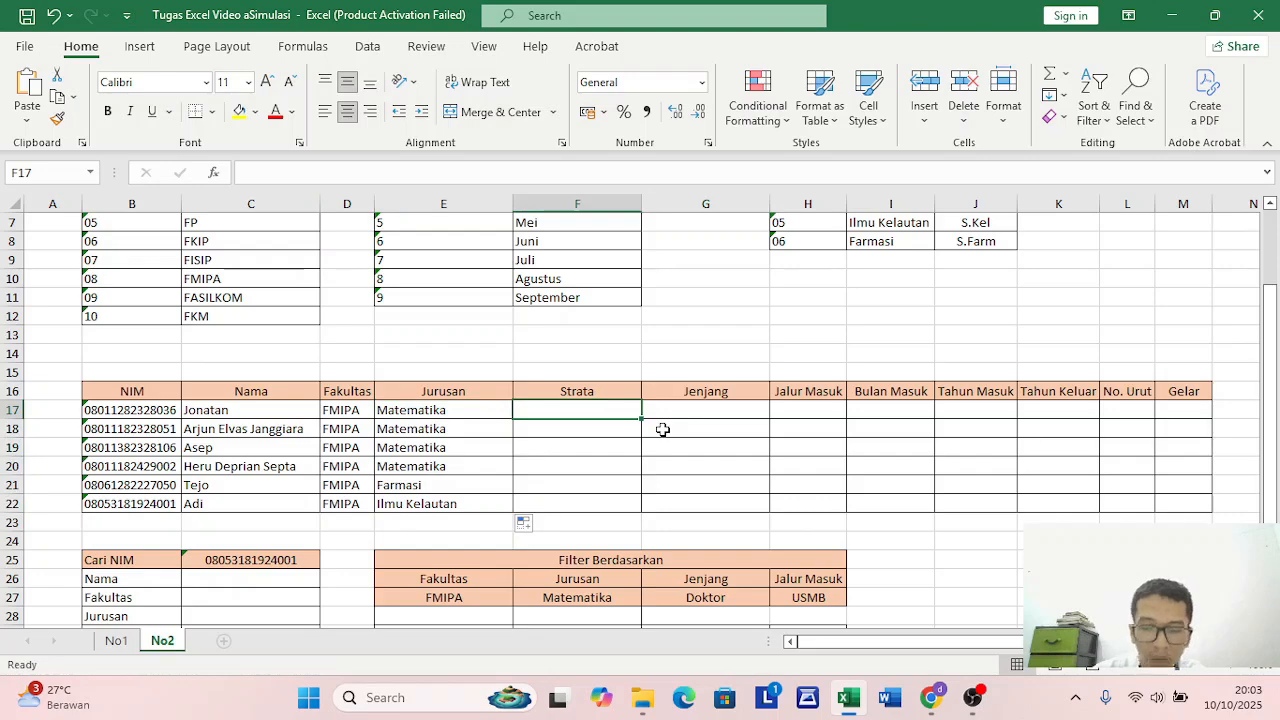
pyautogui.write('=VLOOKUP')
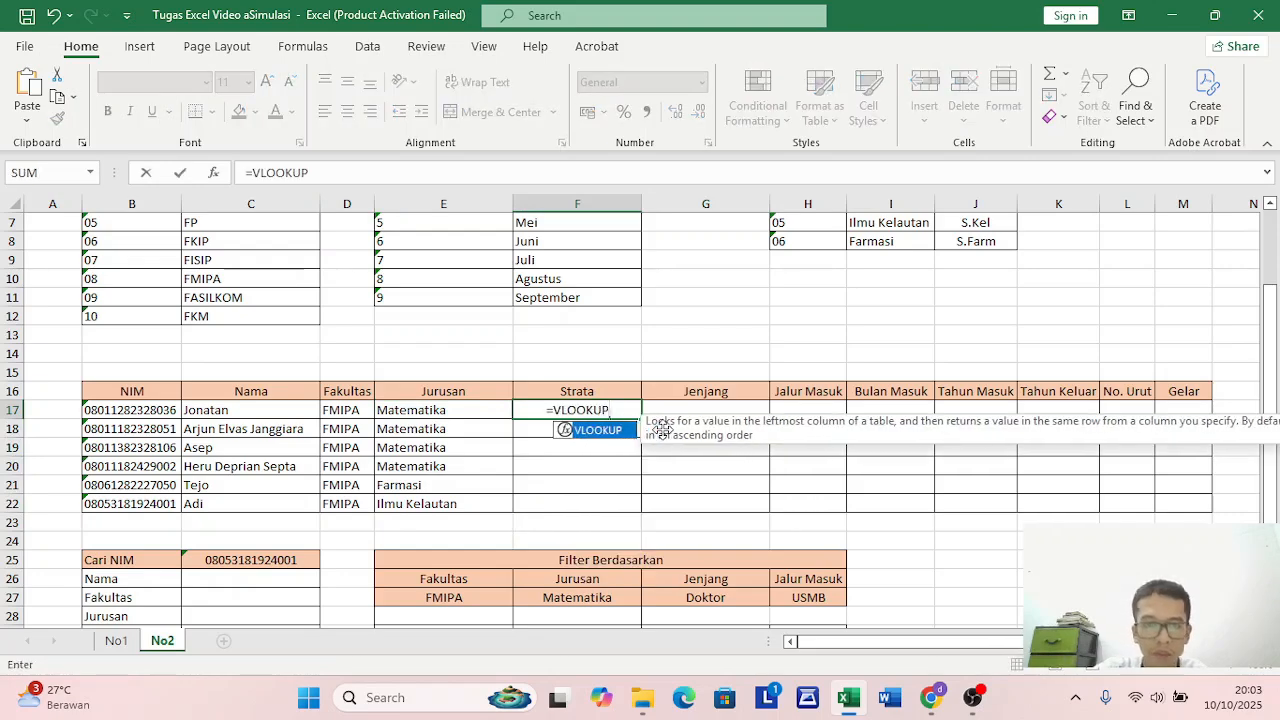
pyautogui.write('(MID')
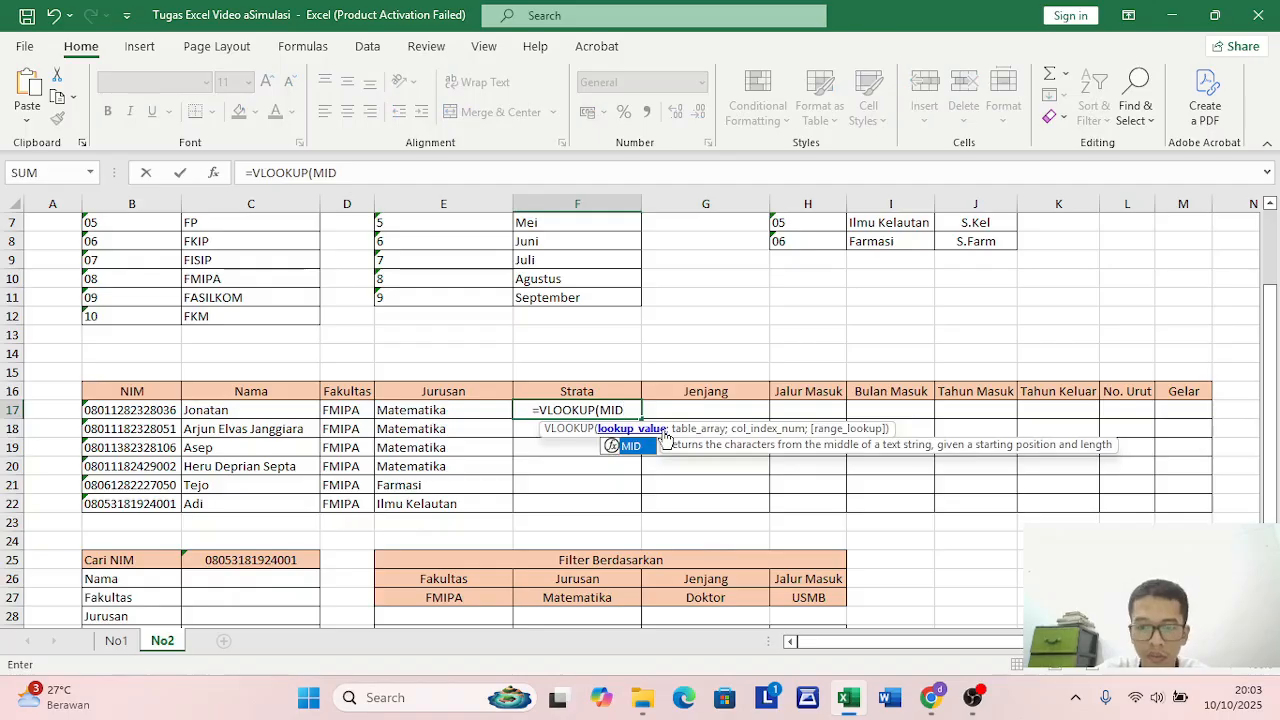
pyautogui.write('(')
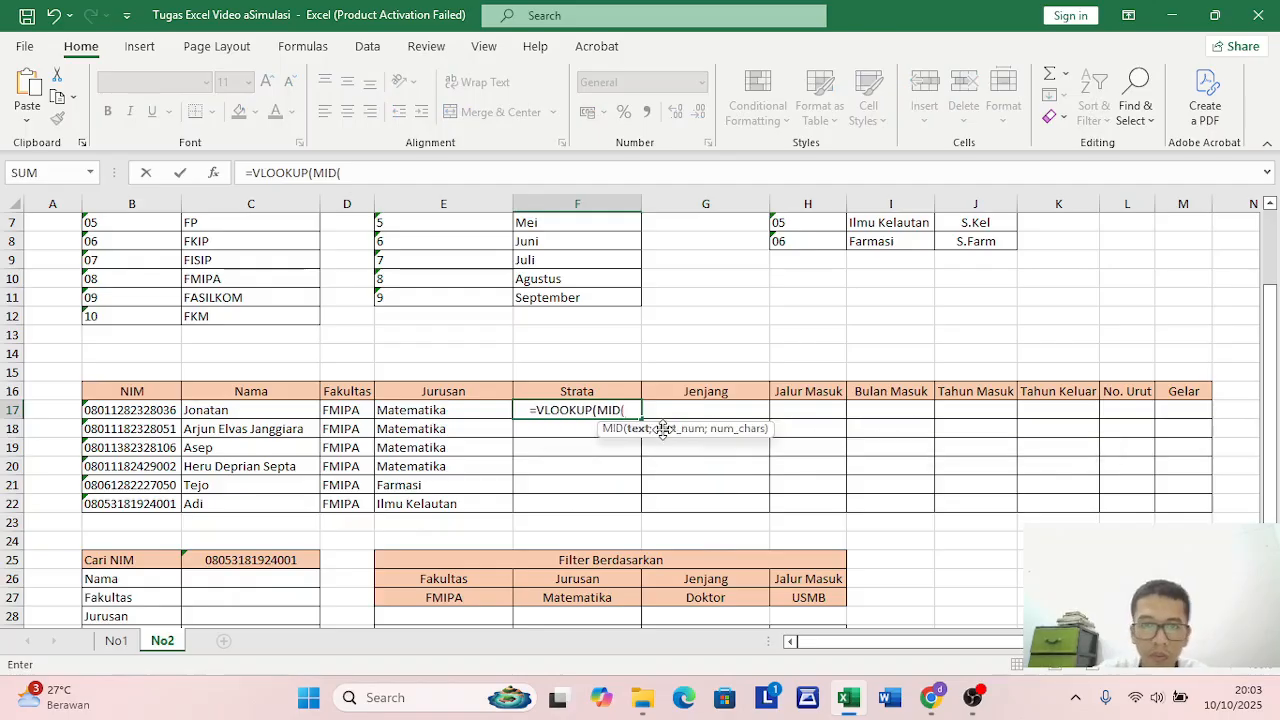
pyautogui.click(145, 410)
pyautogui.press('F8')
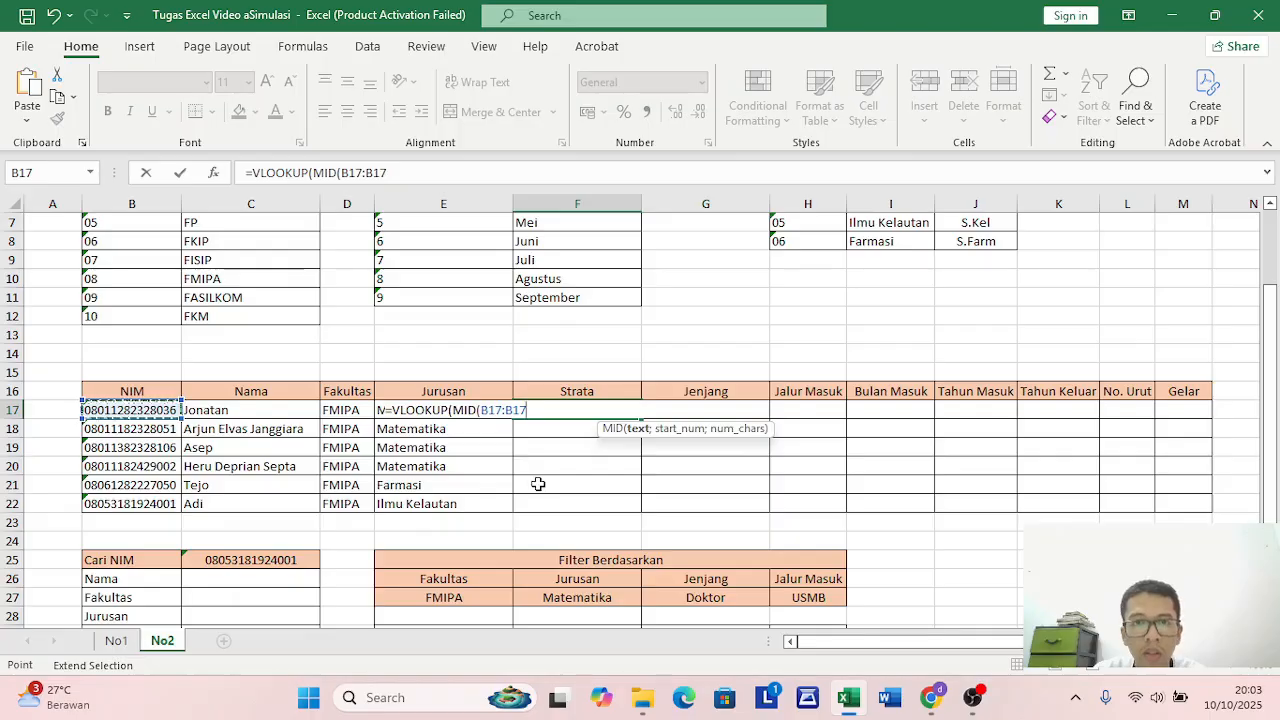
pyautogui.press('BackSpace')
pyautogui.press('BackSpace')
pyautogui.press('BackSpace')
pyautogui.press('BackSpace')
pyautogui.press('BackSpace')
pyautogui.press('BackSpace')
pyautogui.press('BackSpace')
pyautogui.press('BackSpace')
pyautogui.press('BackSpace')
pyautogui.press('BackSpace')
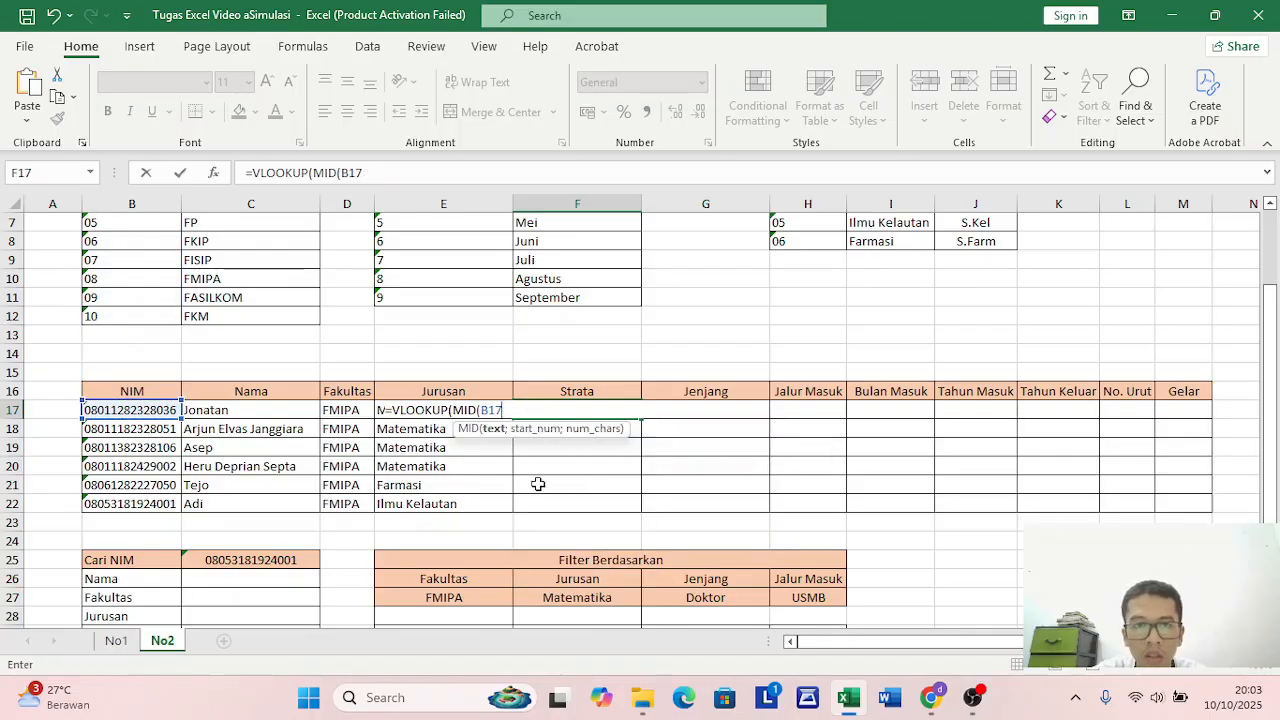
pyautogui.press('BackSpace')
pyautogui.press('BackSpace')
pyautogui.press('BackSpace')
pyautogui.press('BackSpace')
pyautogui.press('BackSpace')
pyautogui.press('BackSpace')
pyautogui.press('BackSpace')
pyautogui.press('BackSpace')
pyautogui.press('BackSpace')
pyautogui.press('BackSpace')
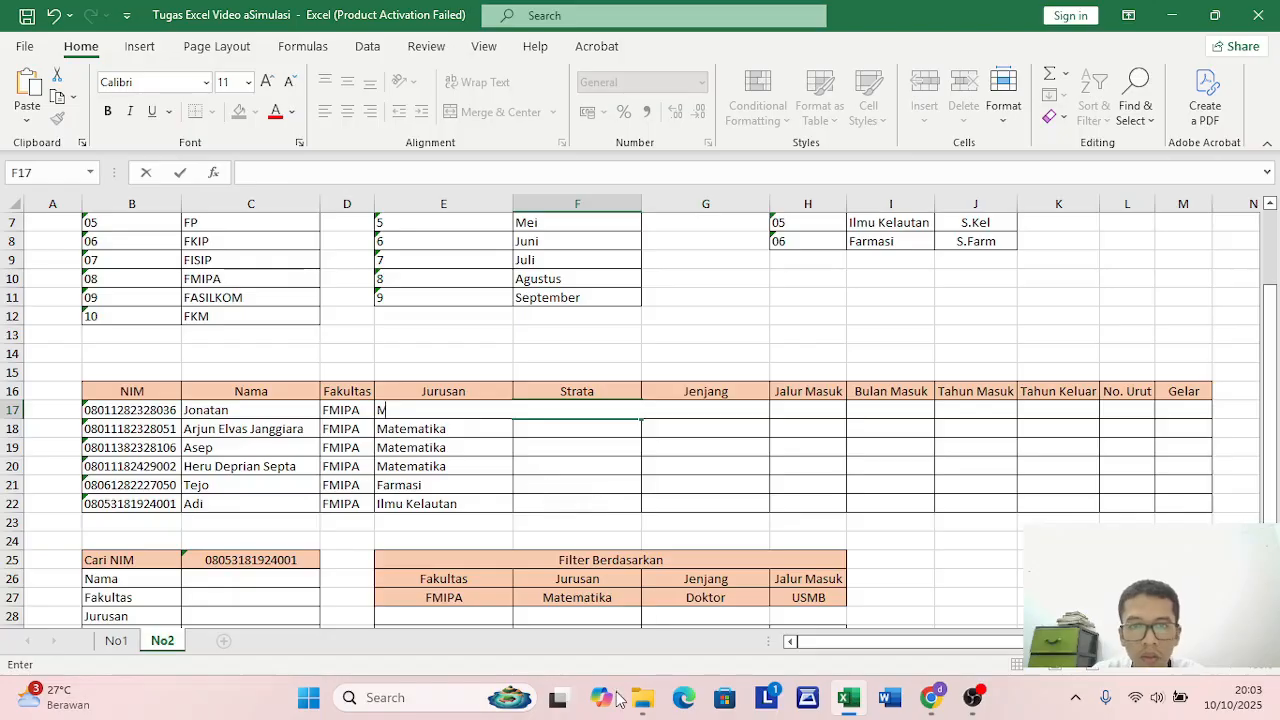
pyautogui.click(884, 311)
pyautogui.click(527, 417)
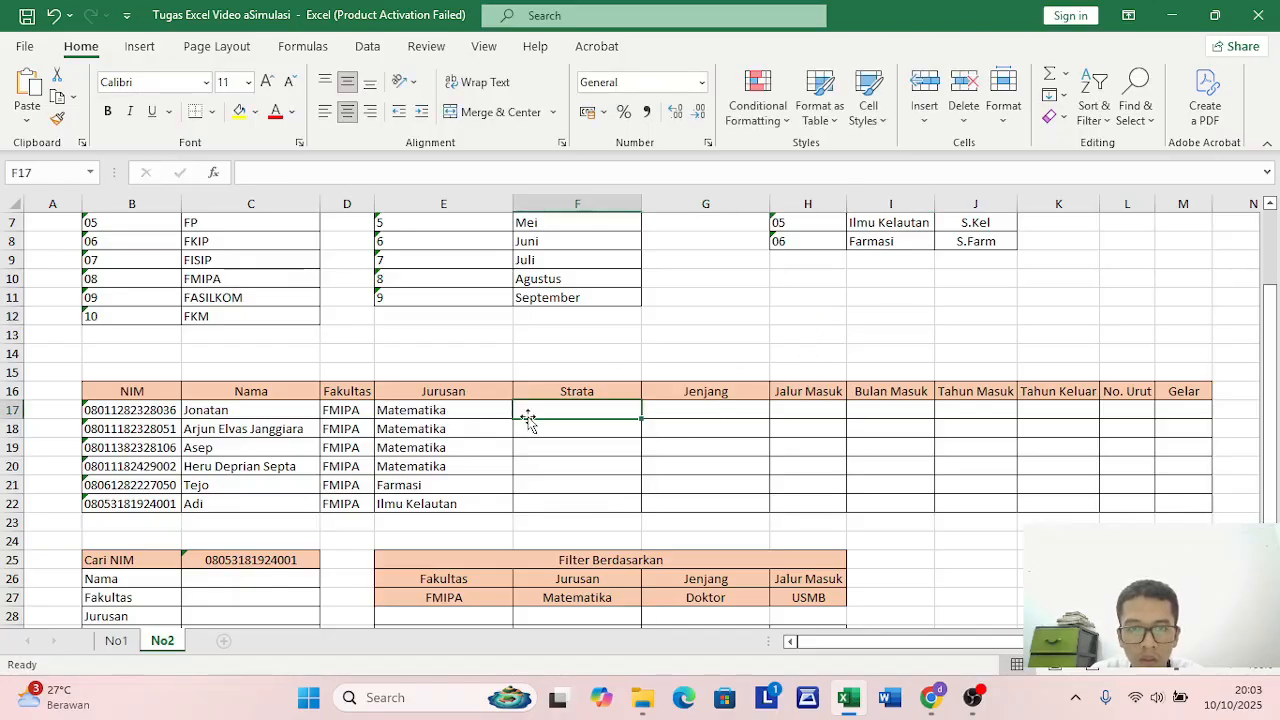
pyautogui.doubleClick(529, 420)
pyautogui.doubleClick(531, 411)
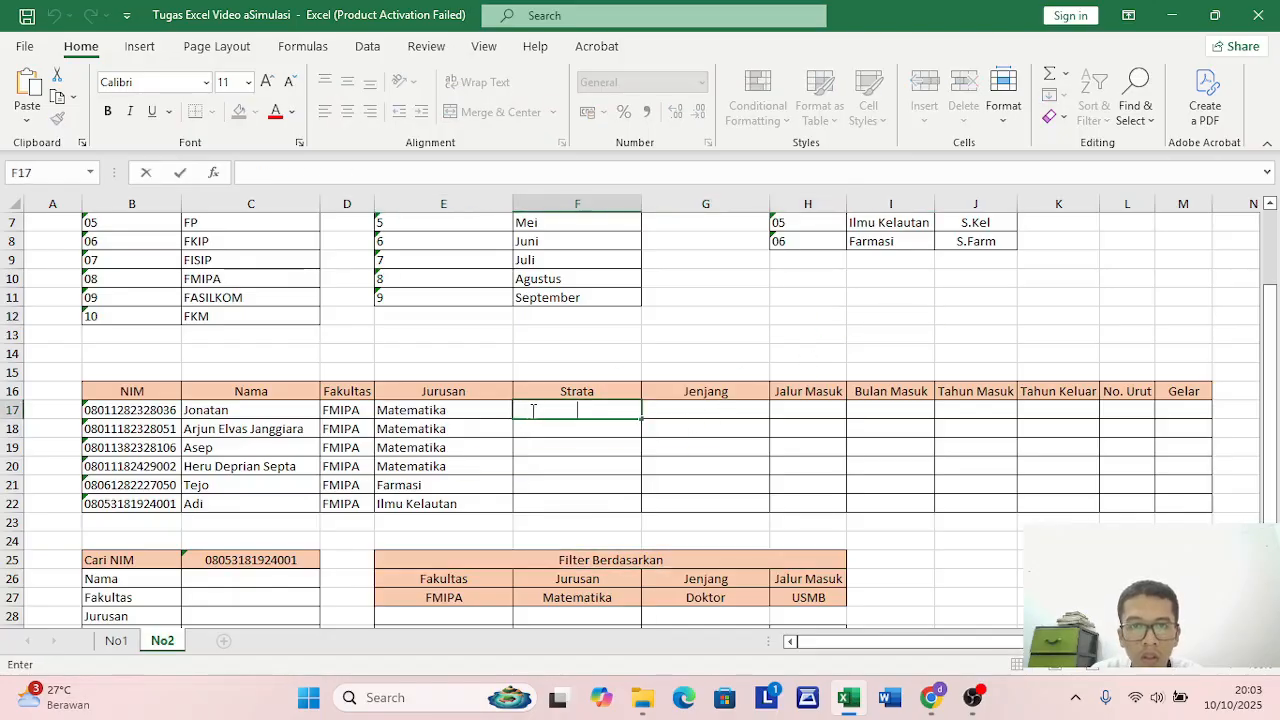
# Left-align the first Strata cell, F17, and start a VLOOKUP formula in it with MID(B17;5;1) as the lookup value
pyautogui.click(657, 411)
pyautogui.click(577, 414)
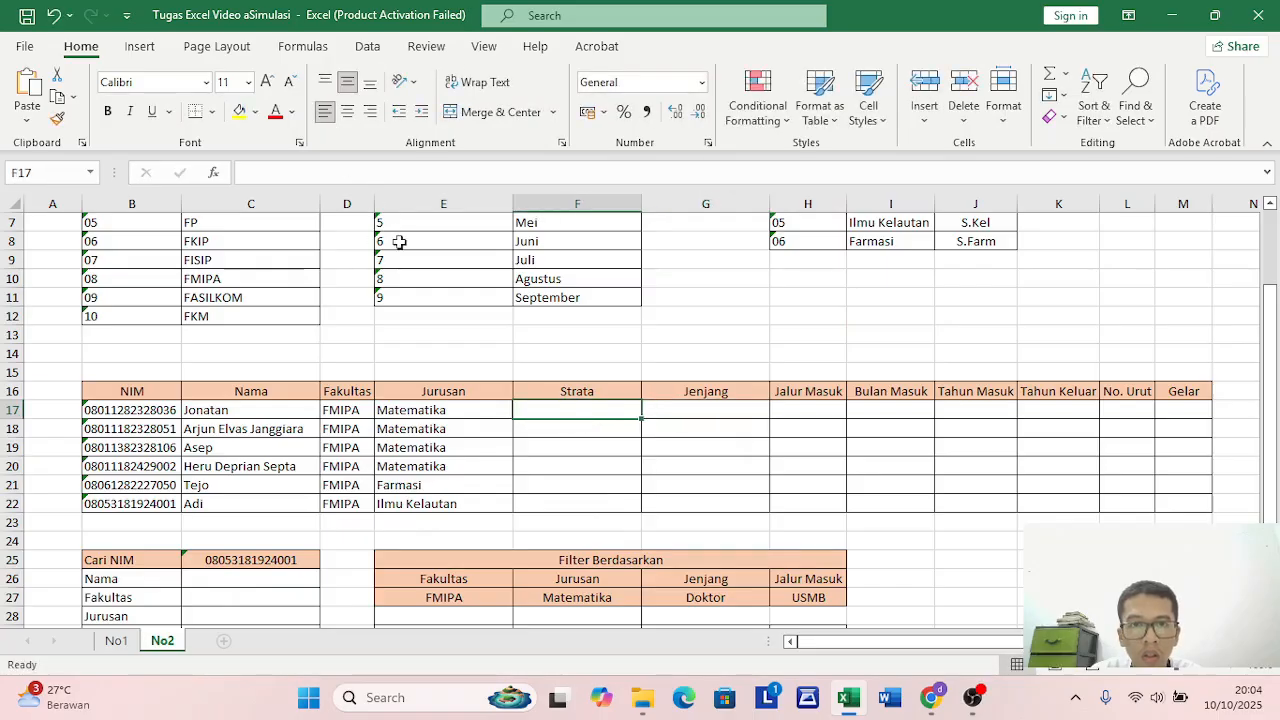
pyautogui.write('=')
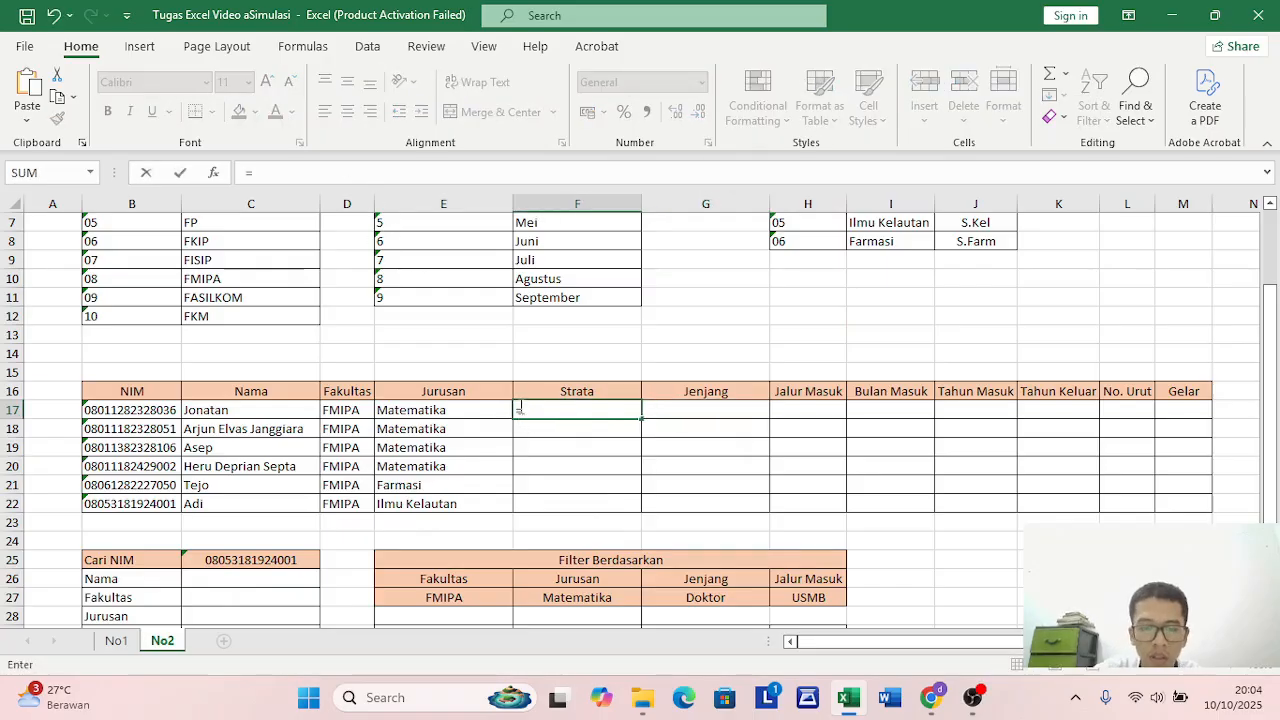
pyautogui.write('VLOO')
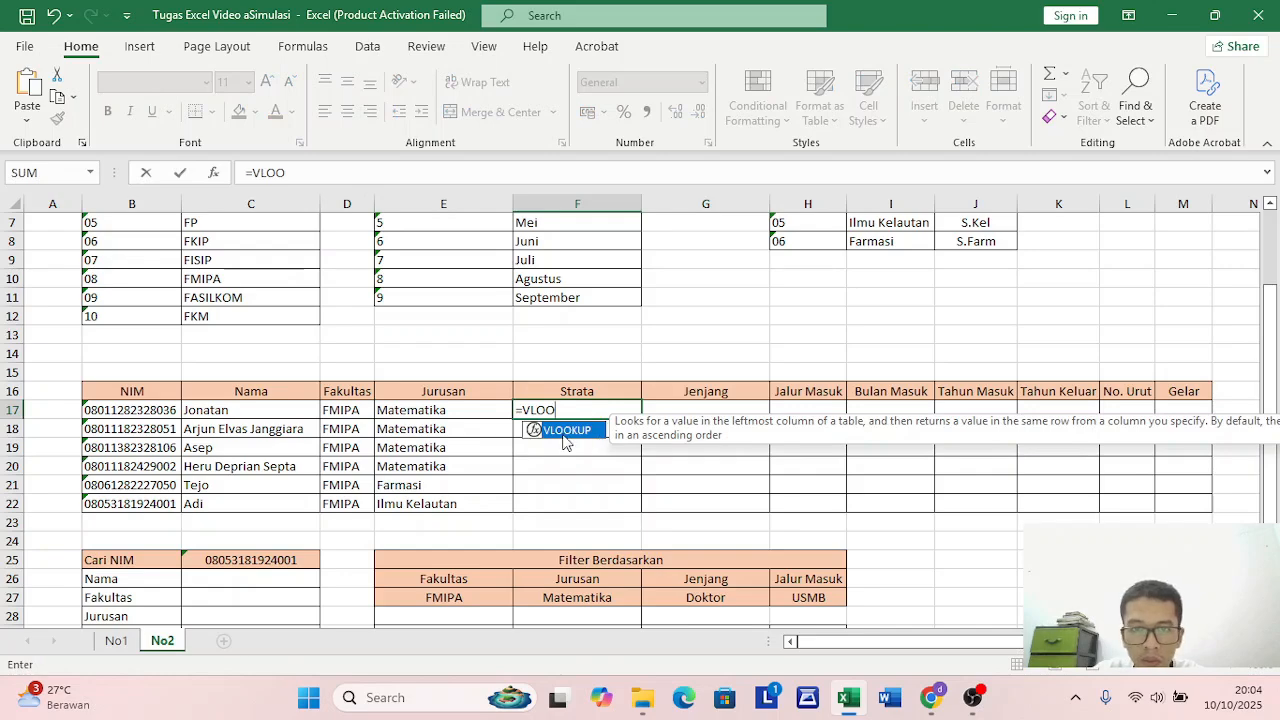
pyautogui.doubleClick(565, 432)
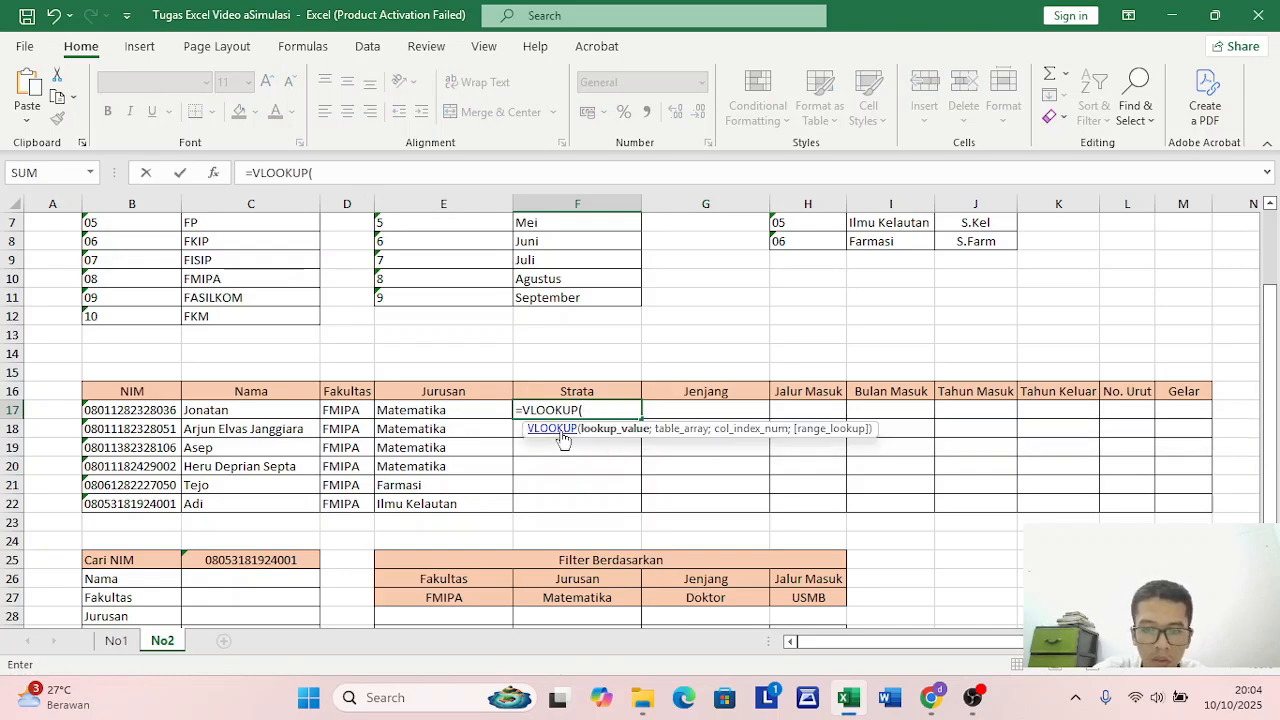
pyautogui.write('MID(')
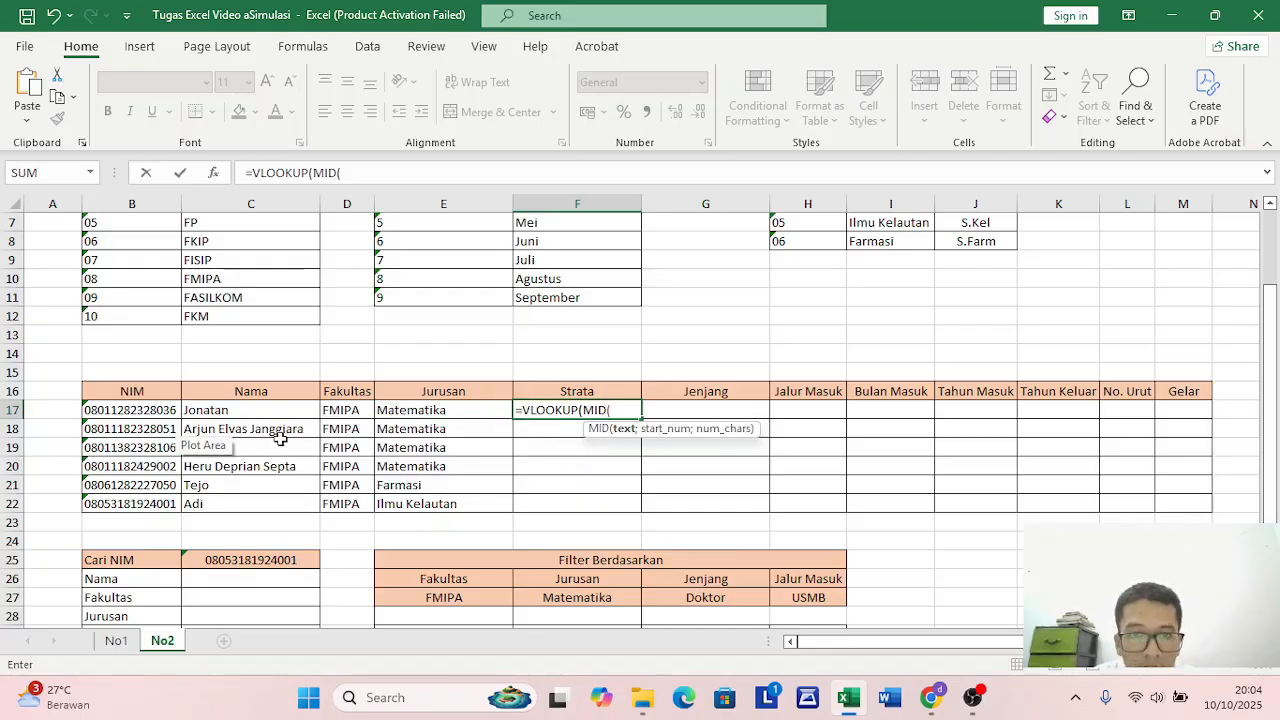
pyautogui.click(130, 410)
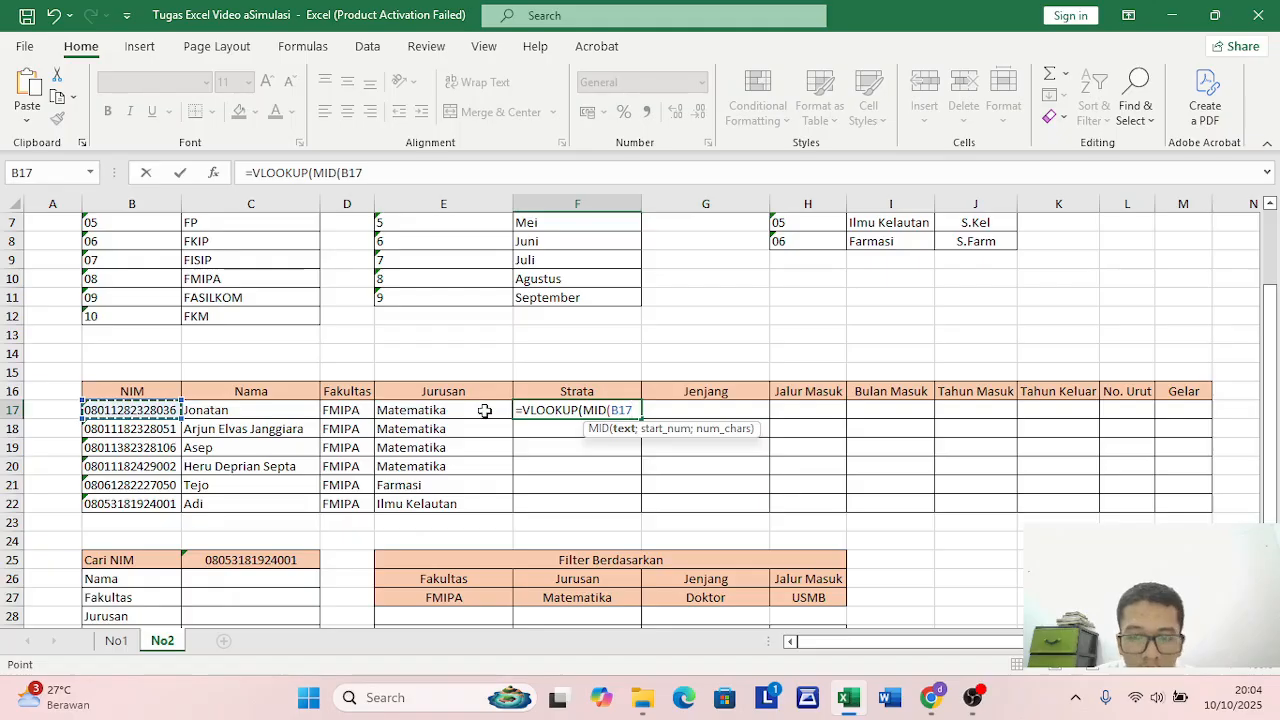
pyautogui.write(';')
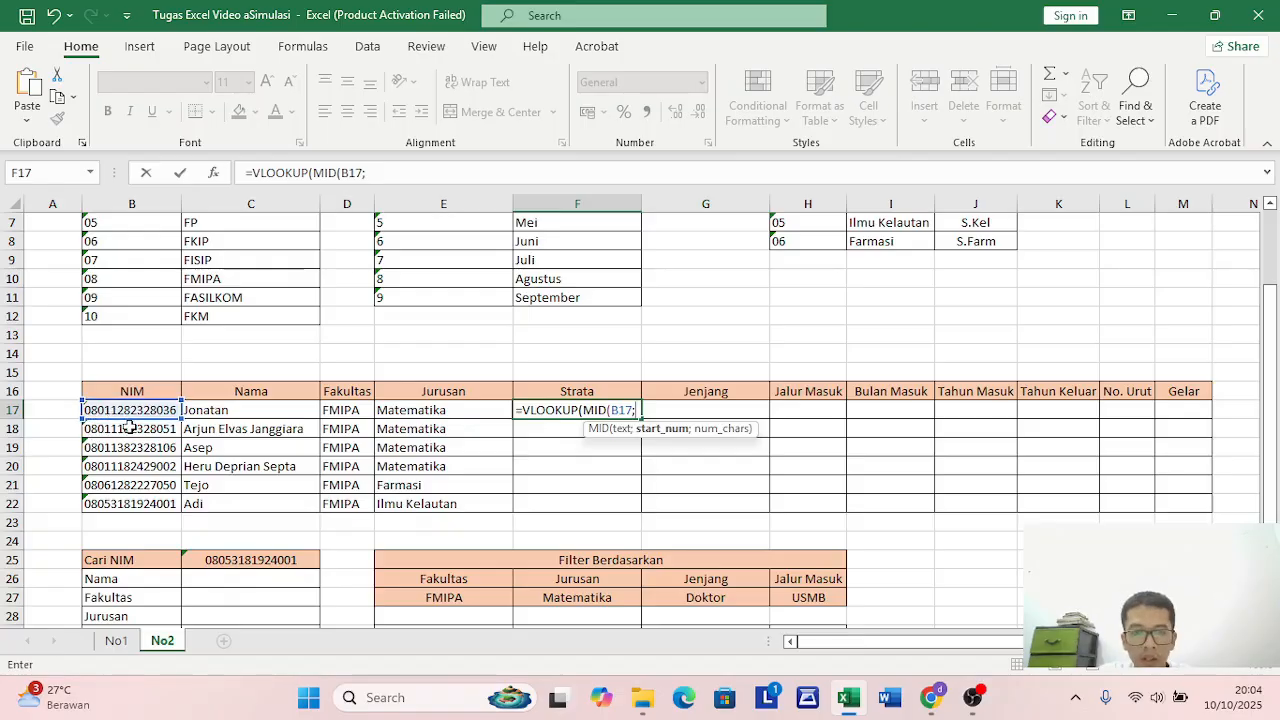
pyautogui.write(';')
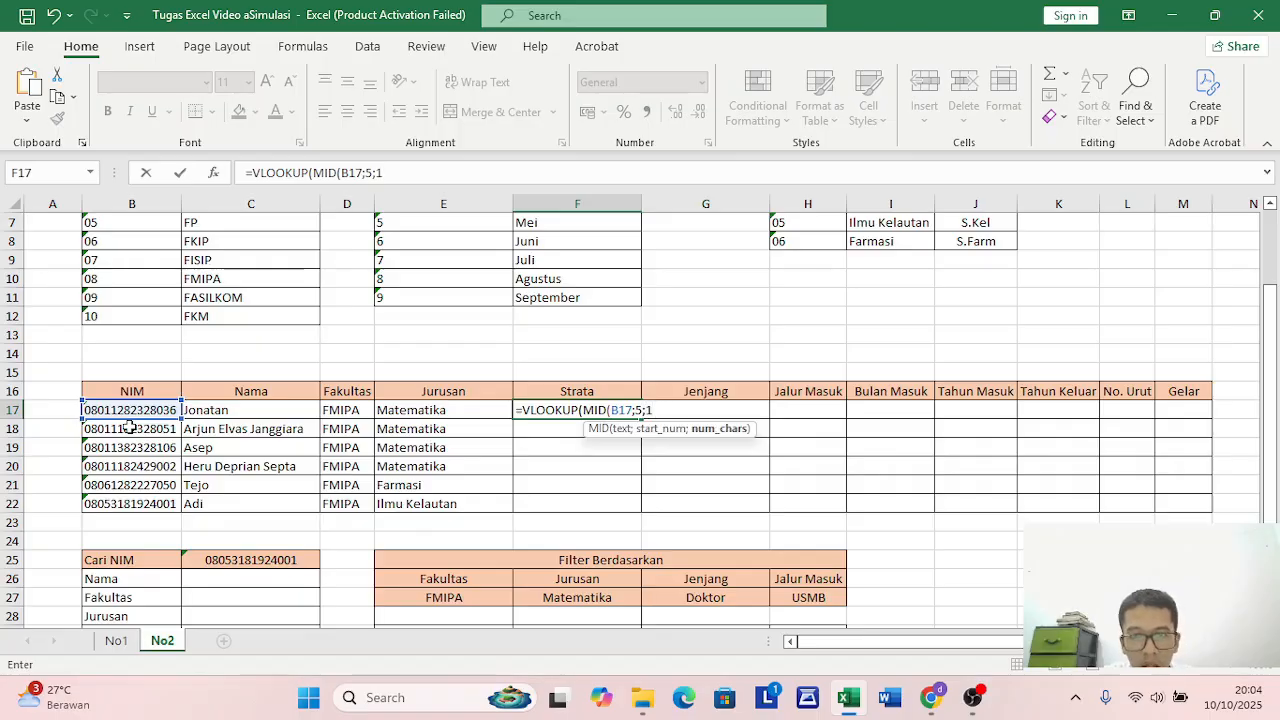
pyautogui.write('1);')
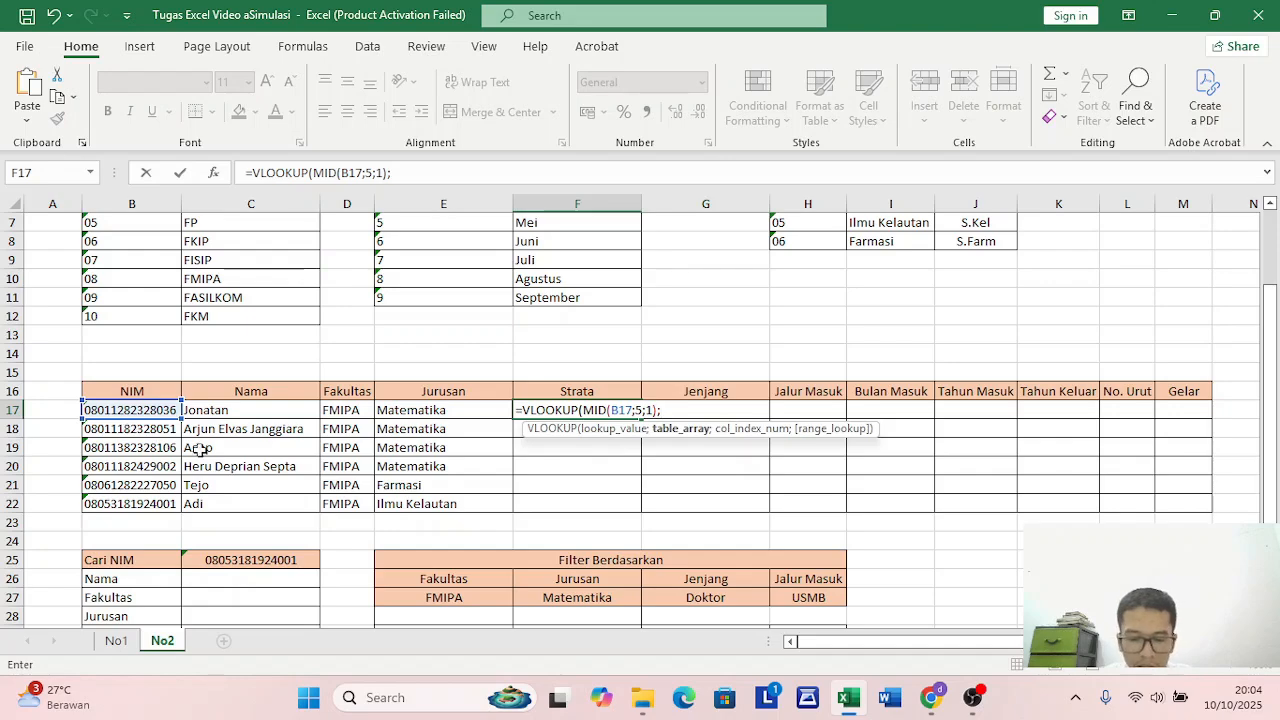
# Complete the F17 VLOOKUP with the absolute Strata table range $O$3:$P$5, column index 2 and exact match FALSE
pyautogui.scroll(2, 366, 377)
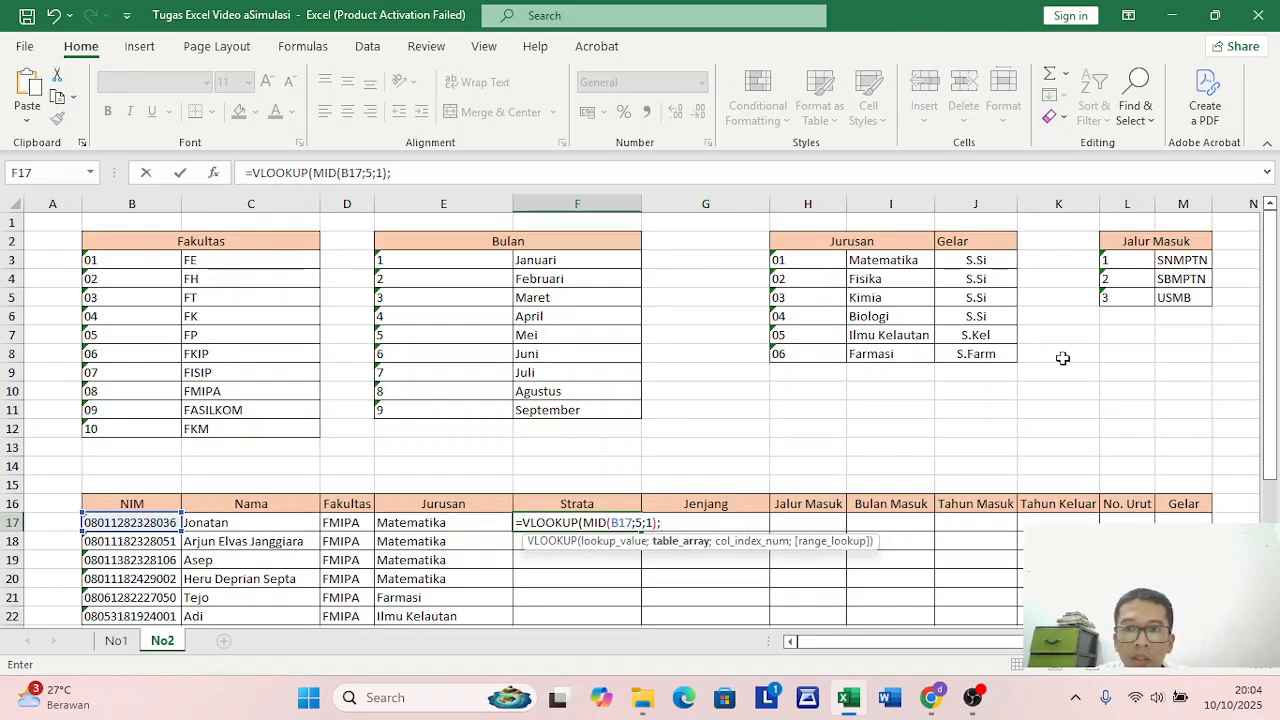
pyautogui.hscroll(2, 1166, 456)
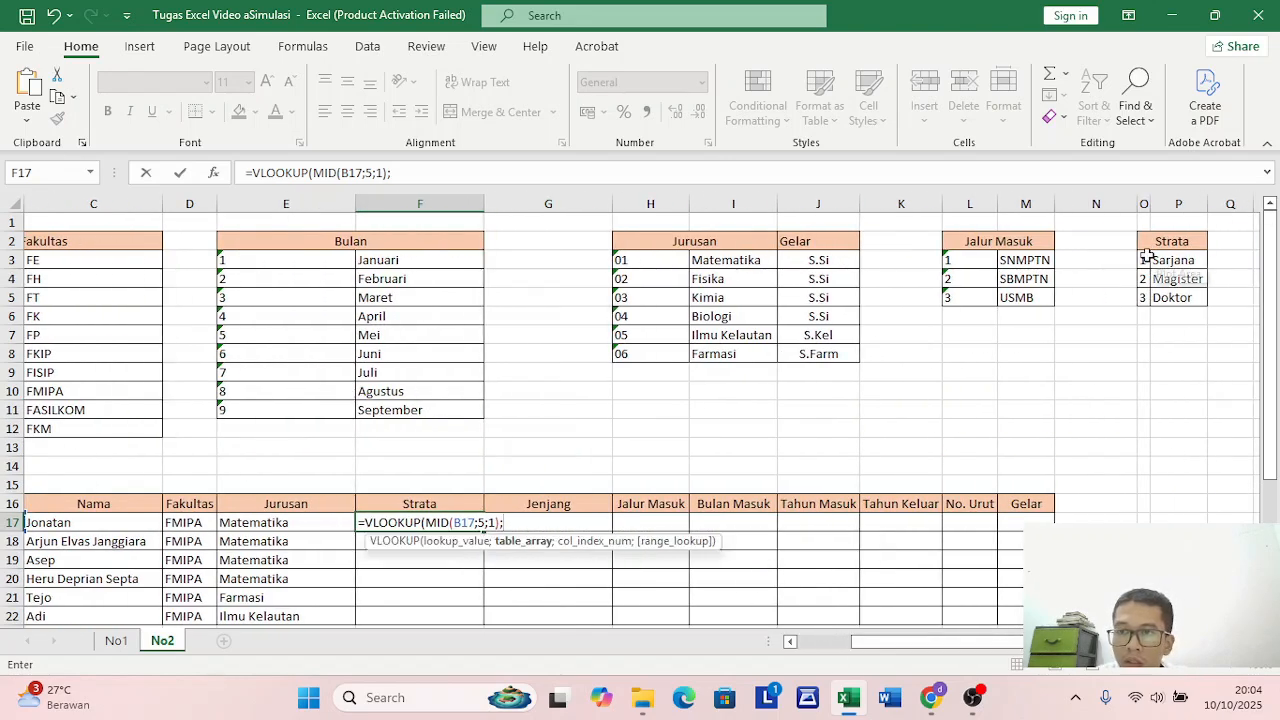
pyautogui.moveTo(1143, 260); pyautogui.dragTo(1193, 298)
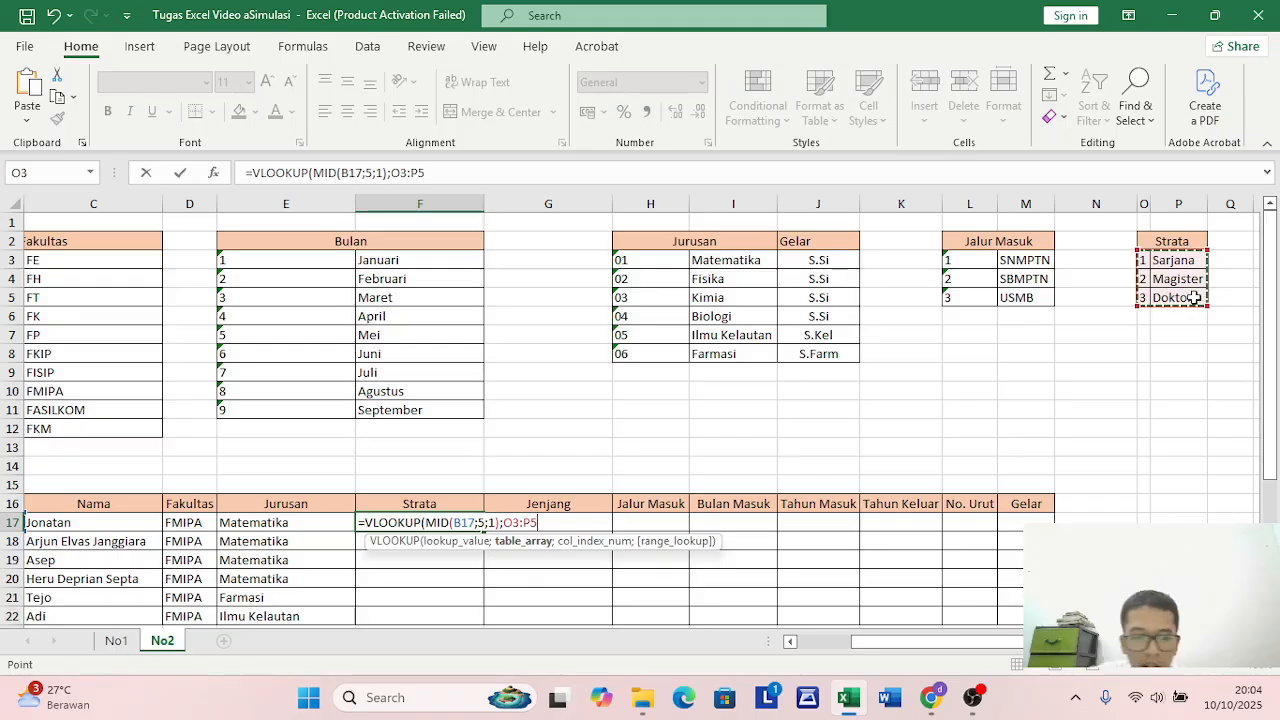
pyautogui.press('F4')
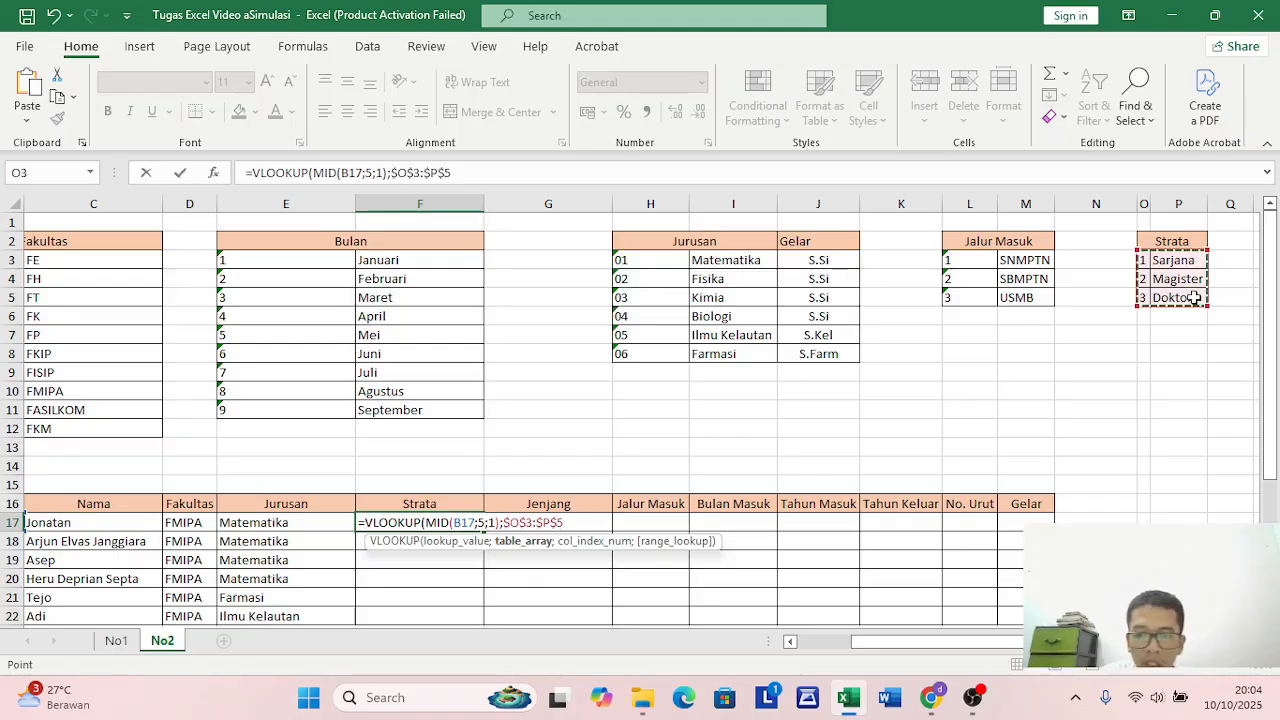
pyautogui.write(';2')
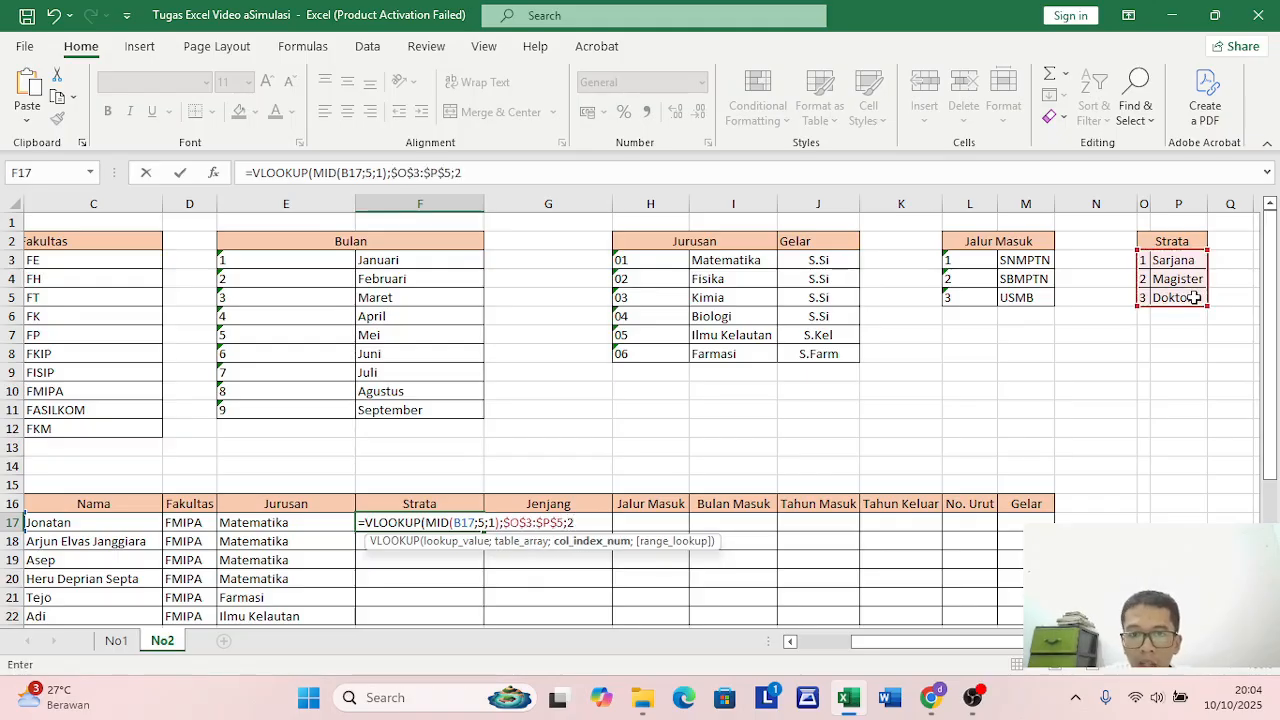
pyautogui.write(';')
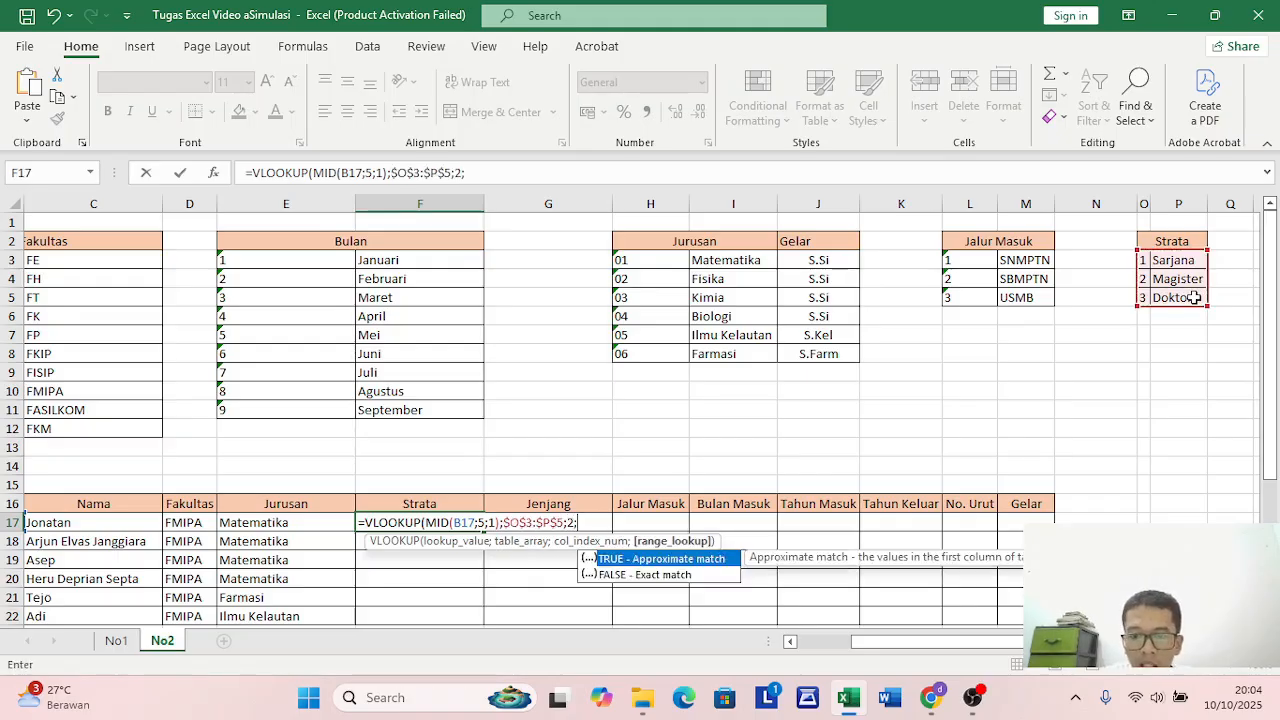
pyautogui.doubleClick(624, 576)
pyautogui.write(')')
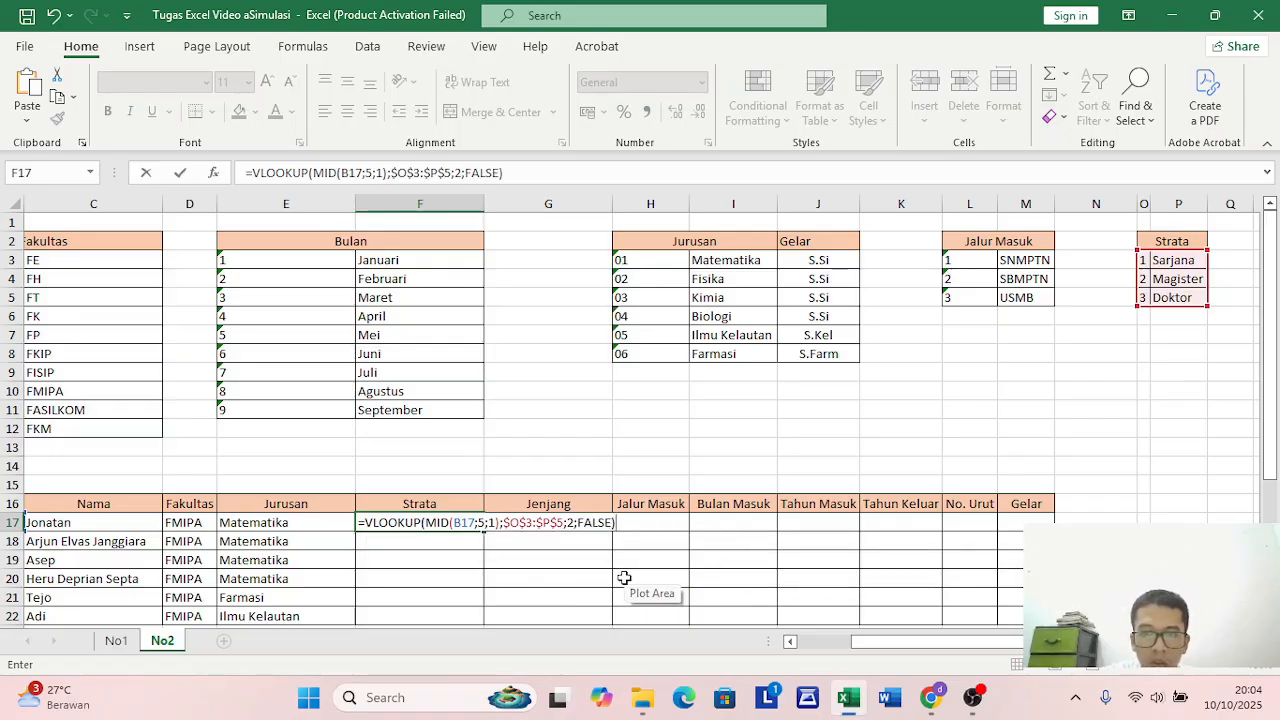
pyautogui.press('Return')
# Confirm the Strata formula in F17 and fill it down through F22
pyautogui.scroll(-1, 623, 578)
pyautogui.click(440, 466)
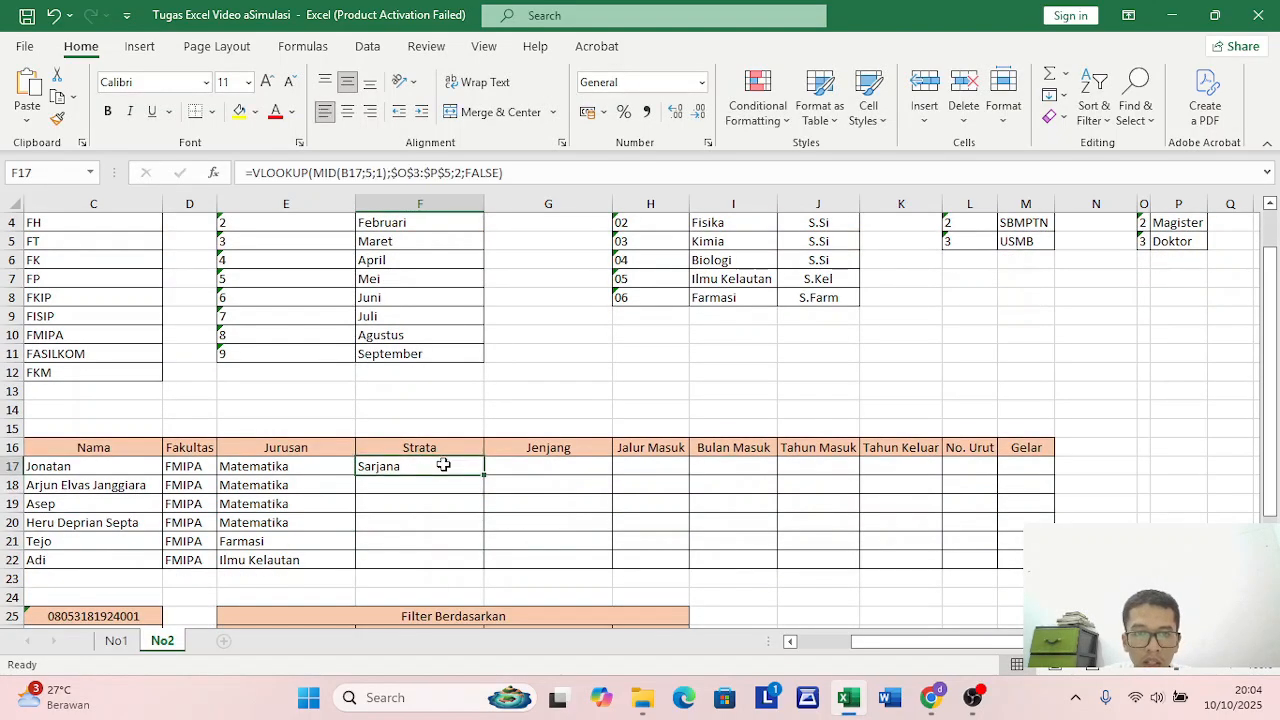
pyautogui.moveTo(484, 475); pyautogui.dragTo(486, 566)
# Enter =MID(B17;8;4) in the first Jenjang cell, G17, and fill it down through G22
pyautogui.click(546, 465)
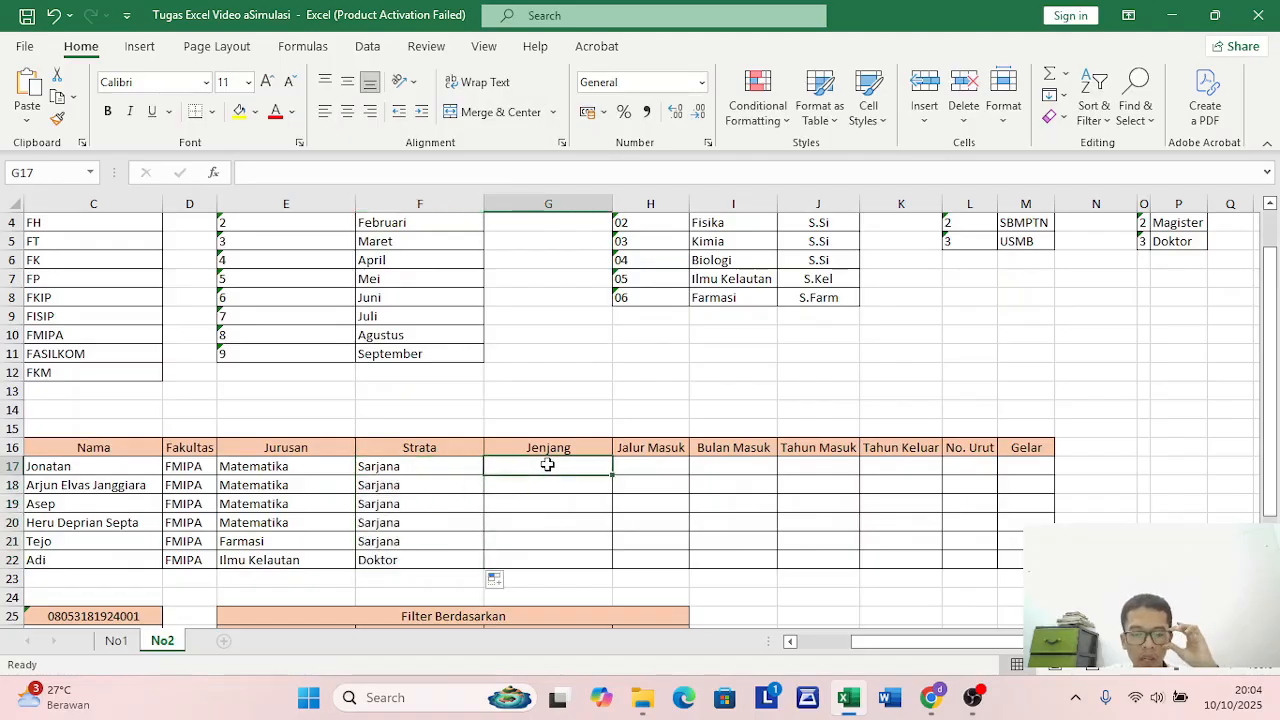
pyautogui.write('=')
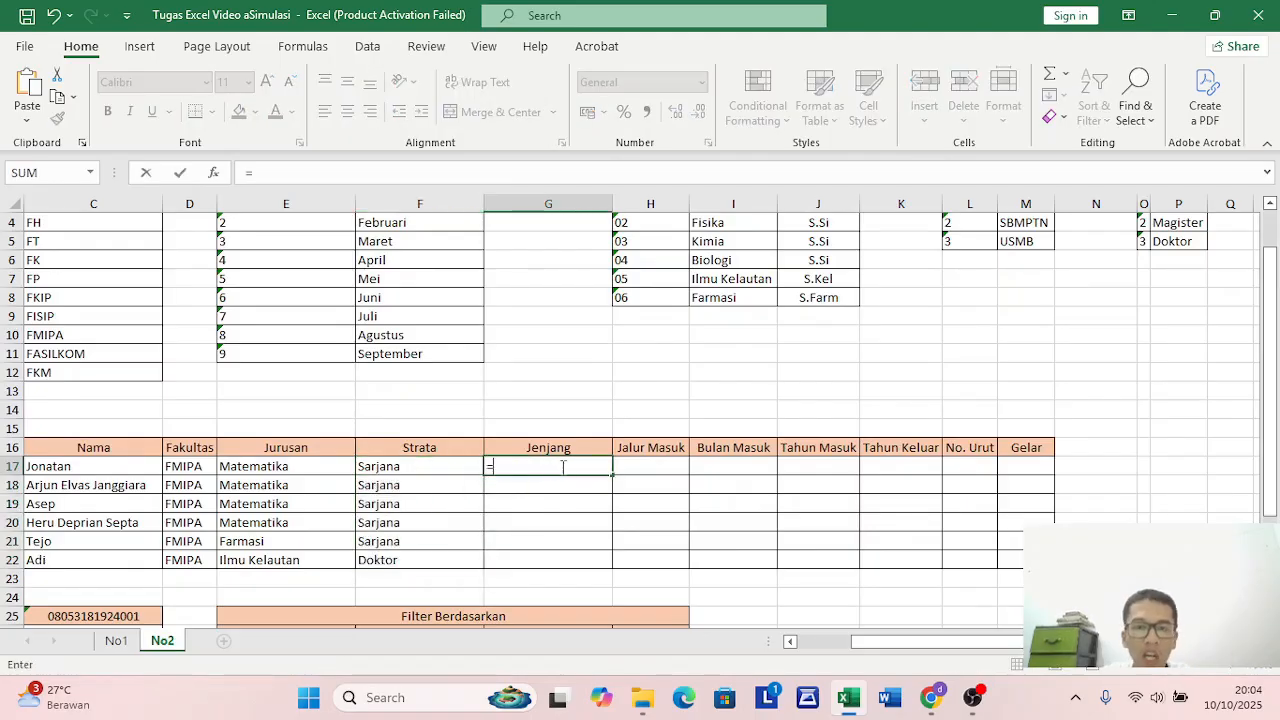
pyautogui.write('MID')
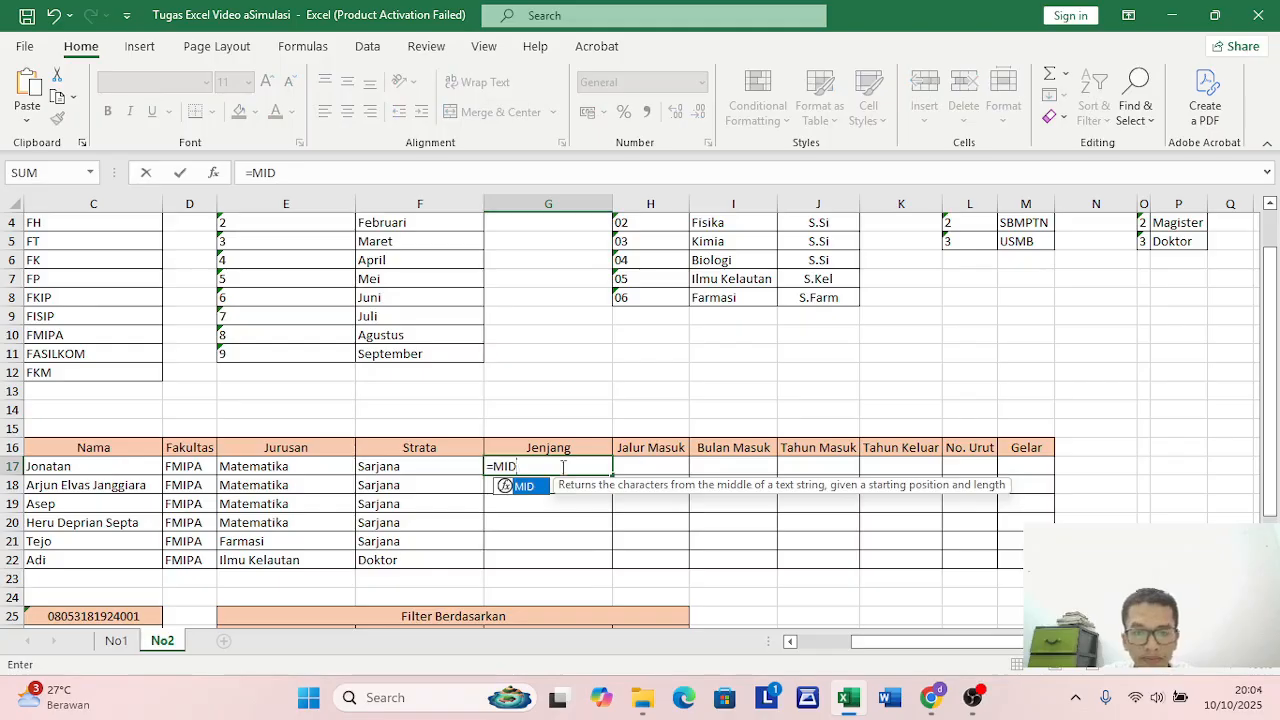
pyautogui.write('(')
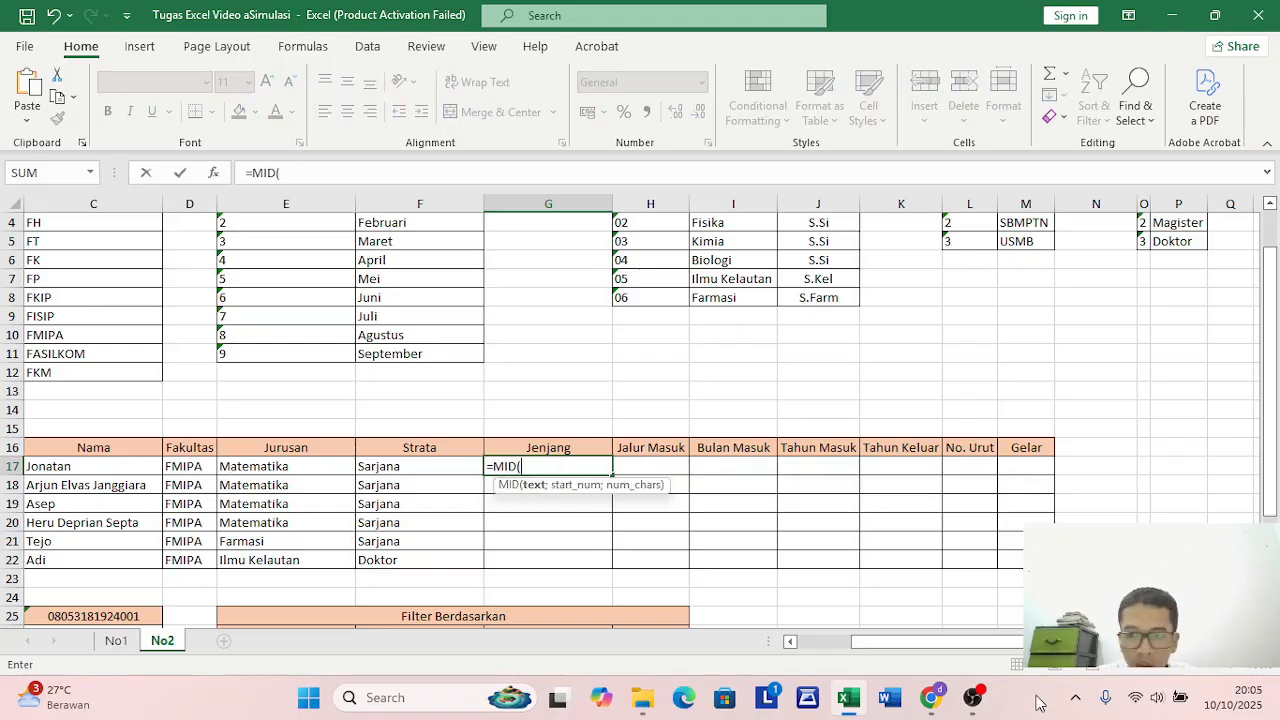
pyautogui.moveTo(940, 644); pyautogui.dragTo(868, 647)
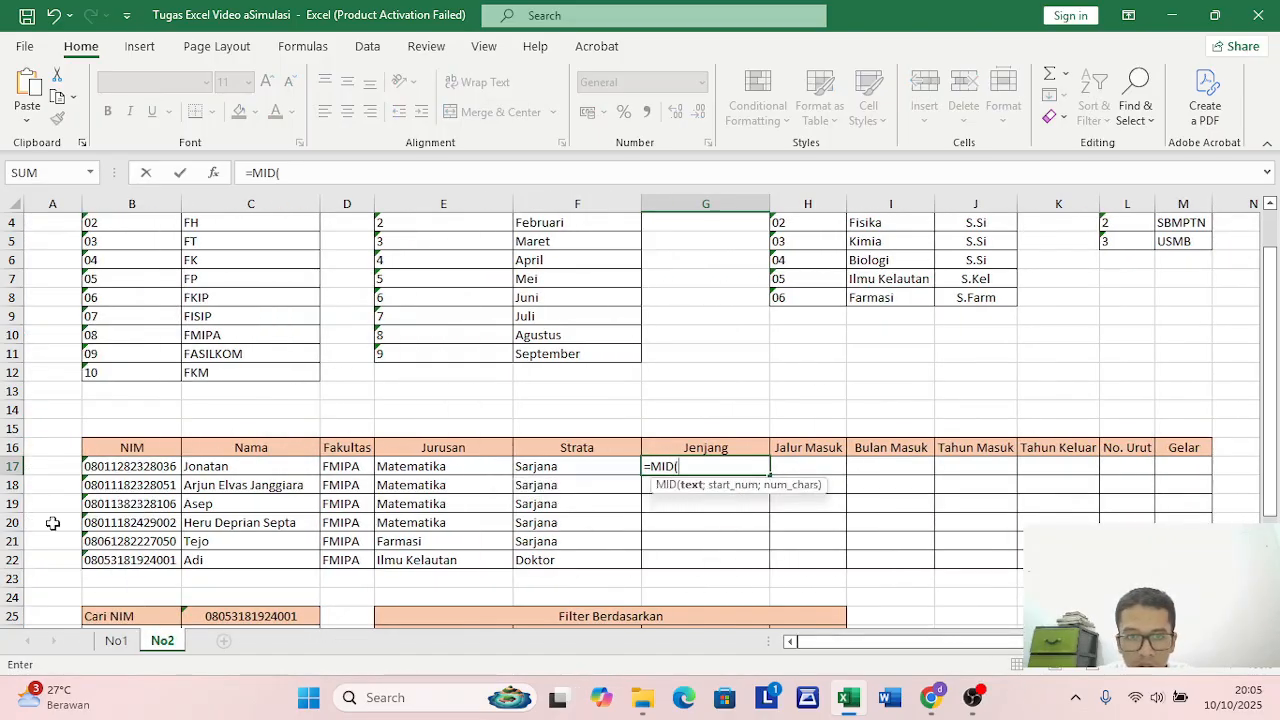
pyautogui.click(130, 467)
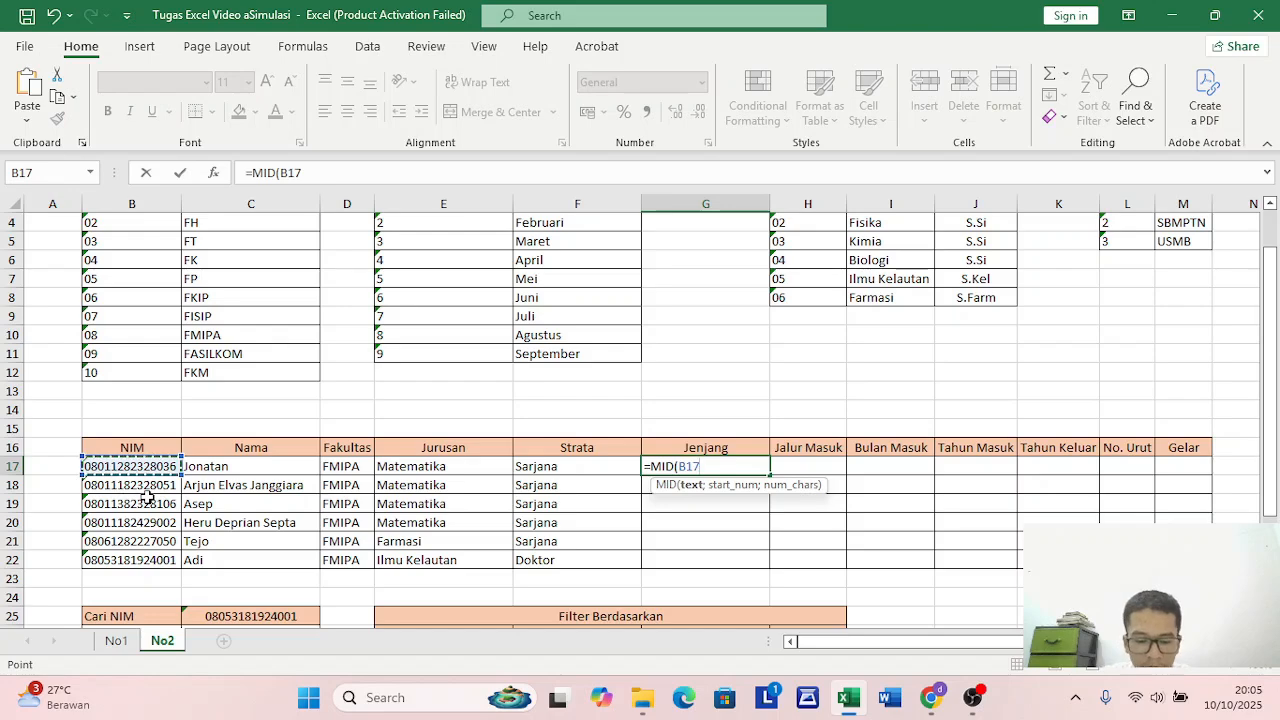
pyautogui.write(';')
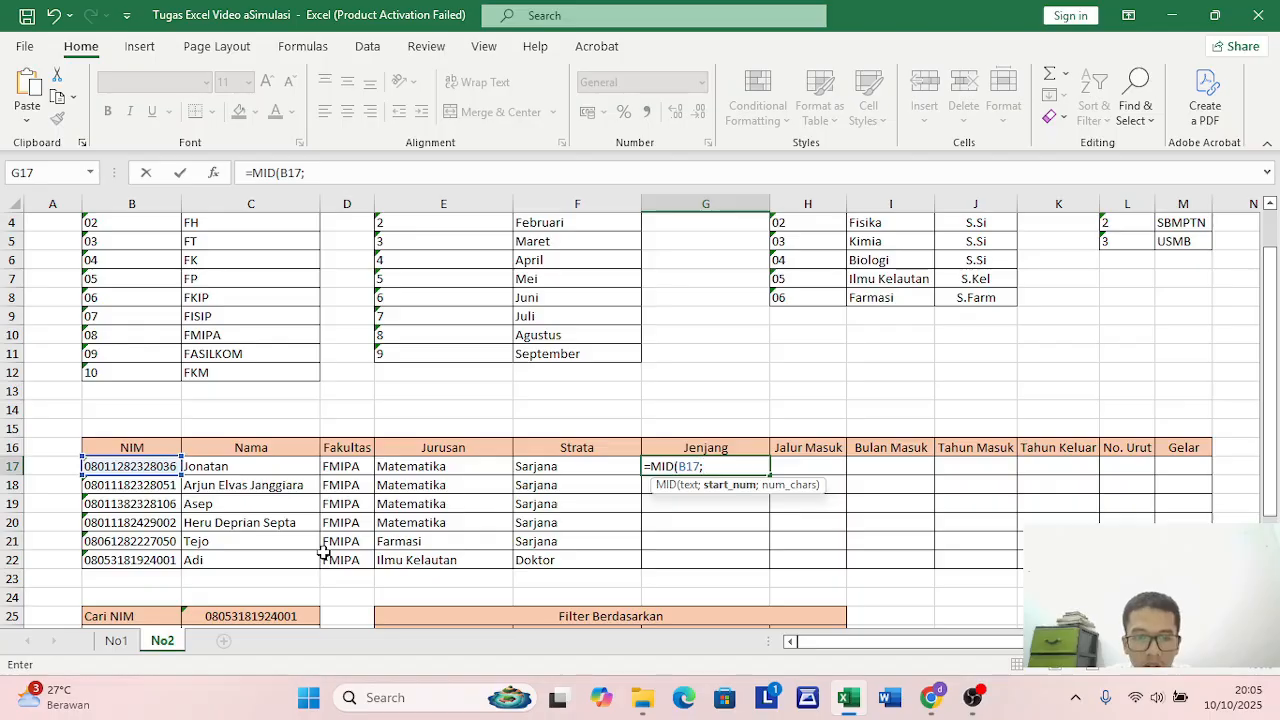
pyautogui.write(';4')
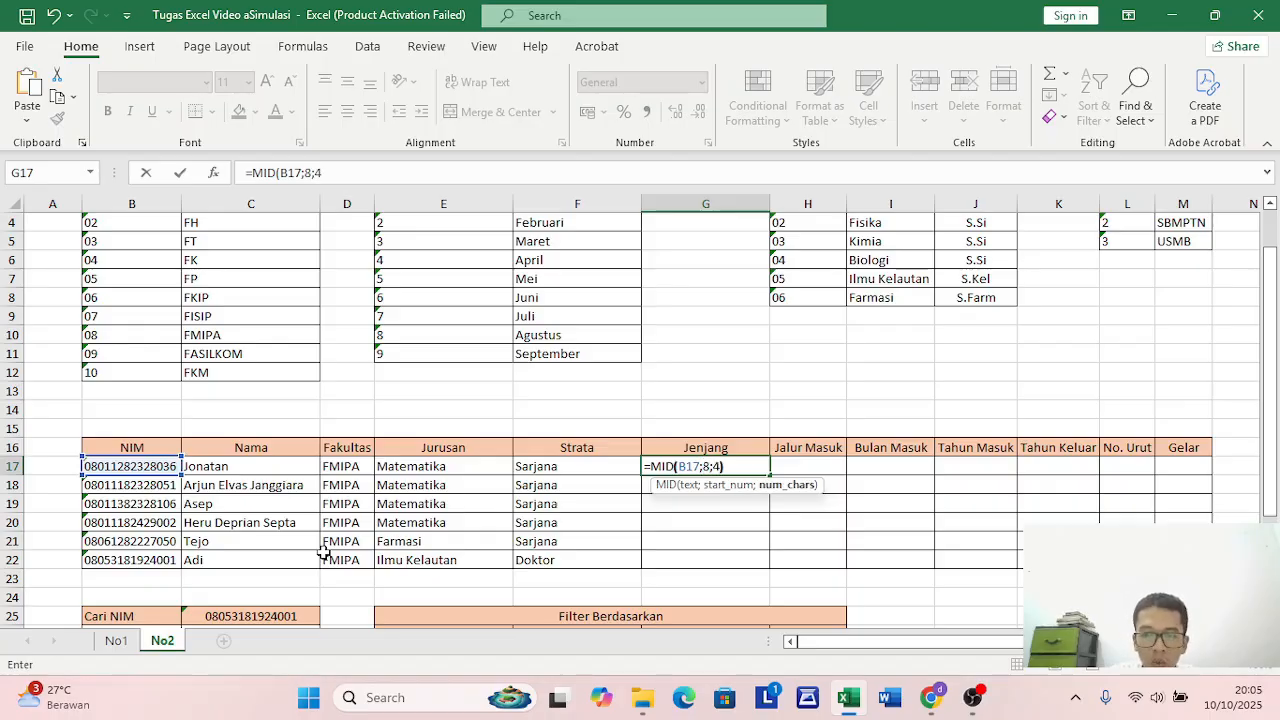
pyautogui.press('Return')
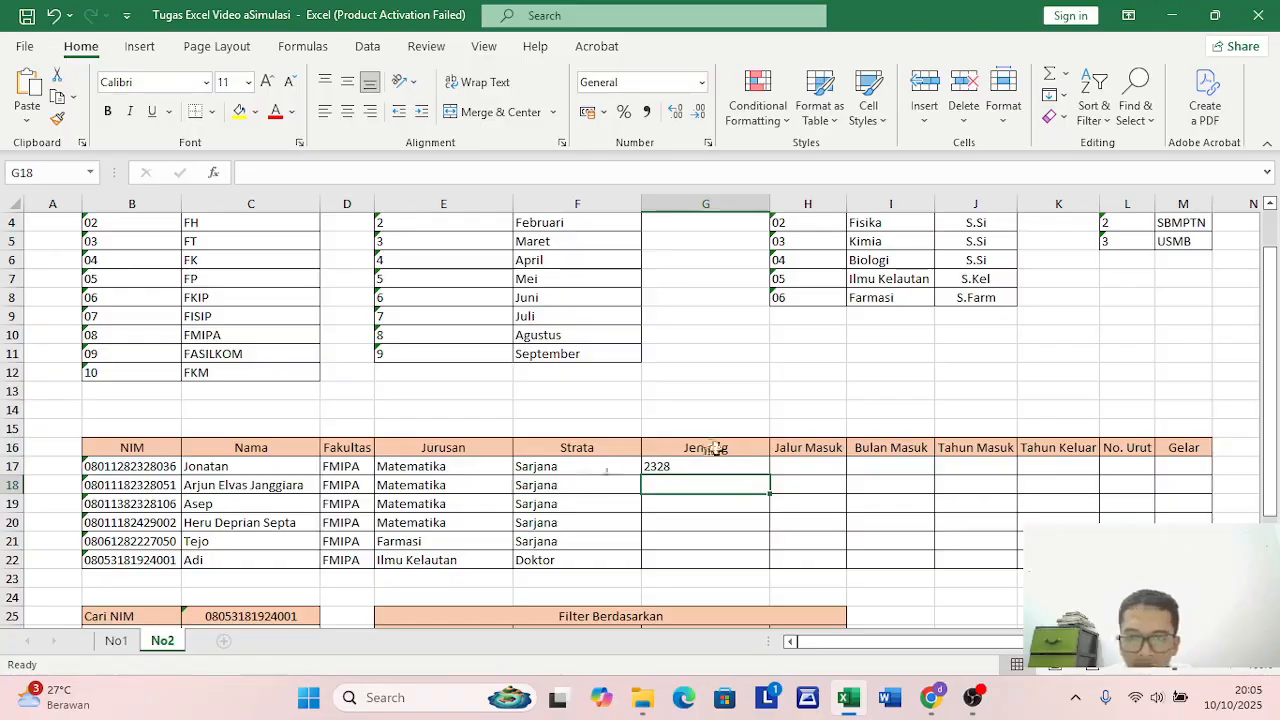
pyautogui.click(727, 470)
pyautogui.moveTo(768, 474); pyautogui.dragTo(771, 562)
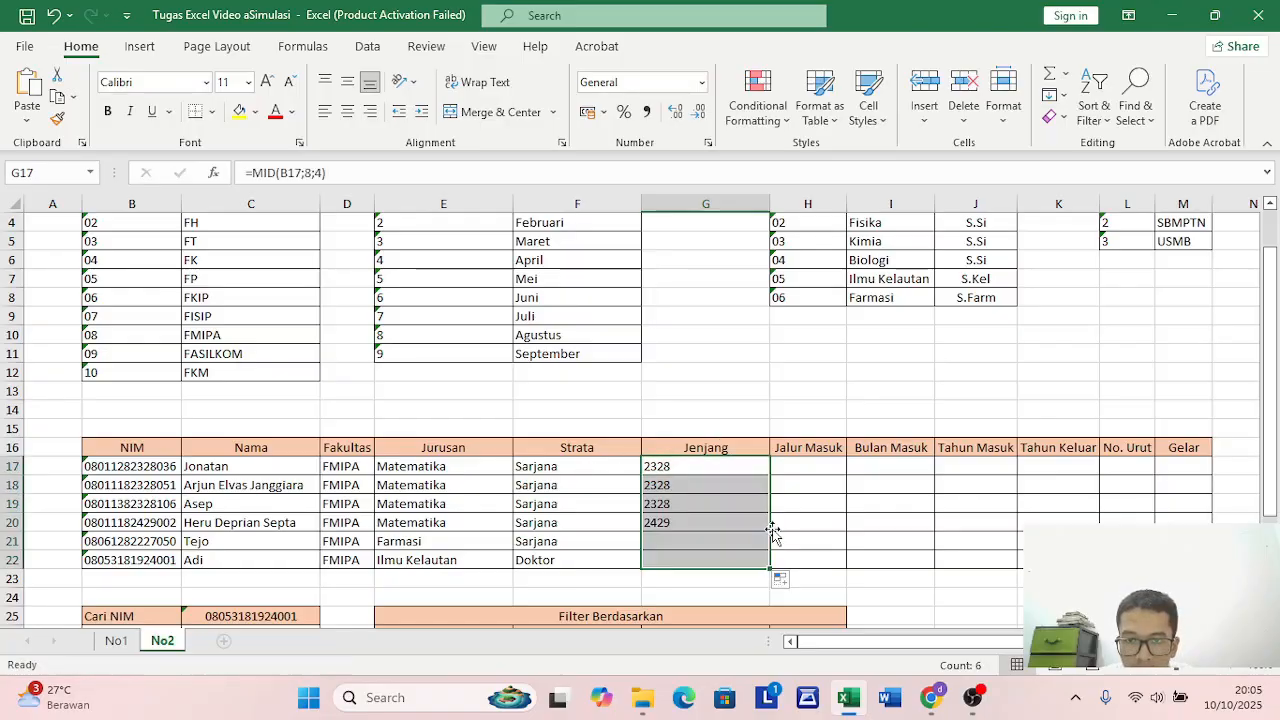
# Start a VLOOKUP formula in the first Jalur Masuk cell, H17, with a nested MID function as the lookup value
pyautogui.click(820, 466)
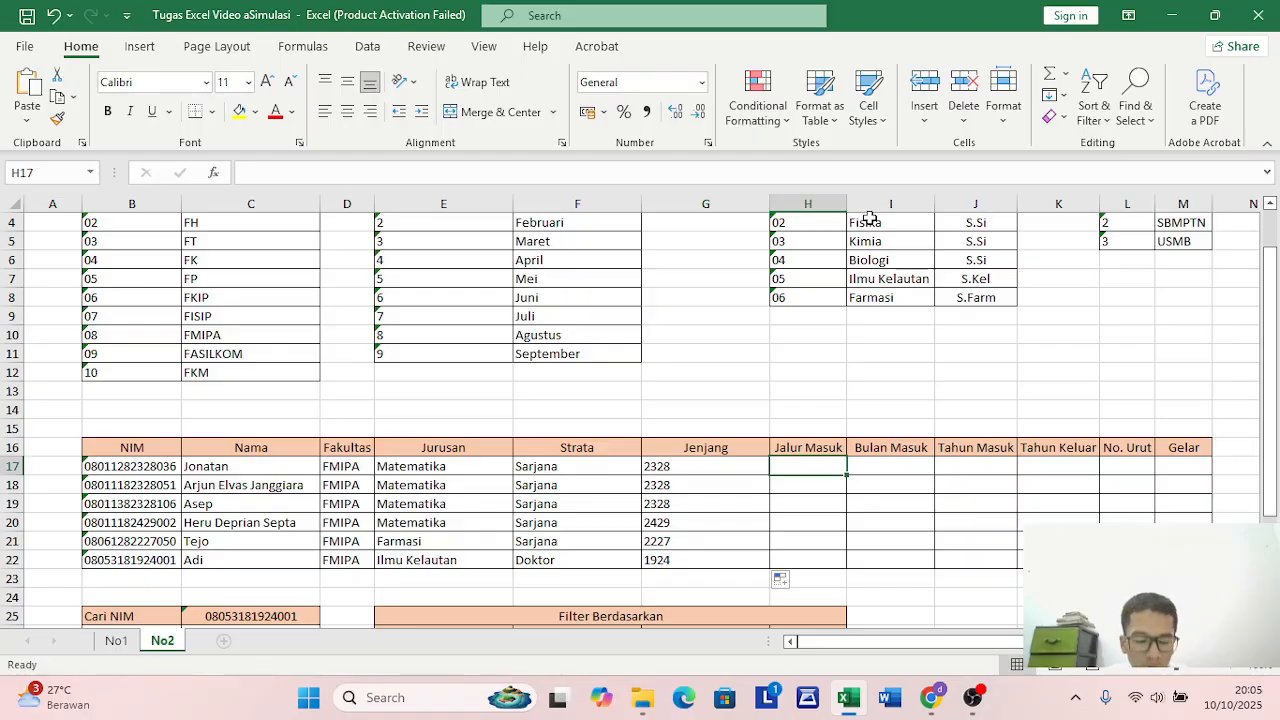
pyautogui.write('=')
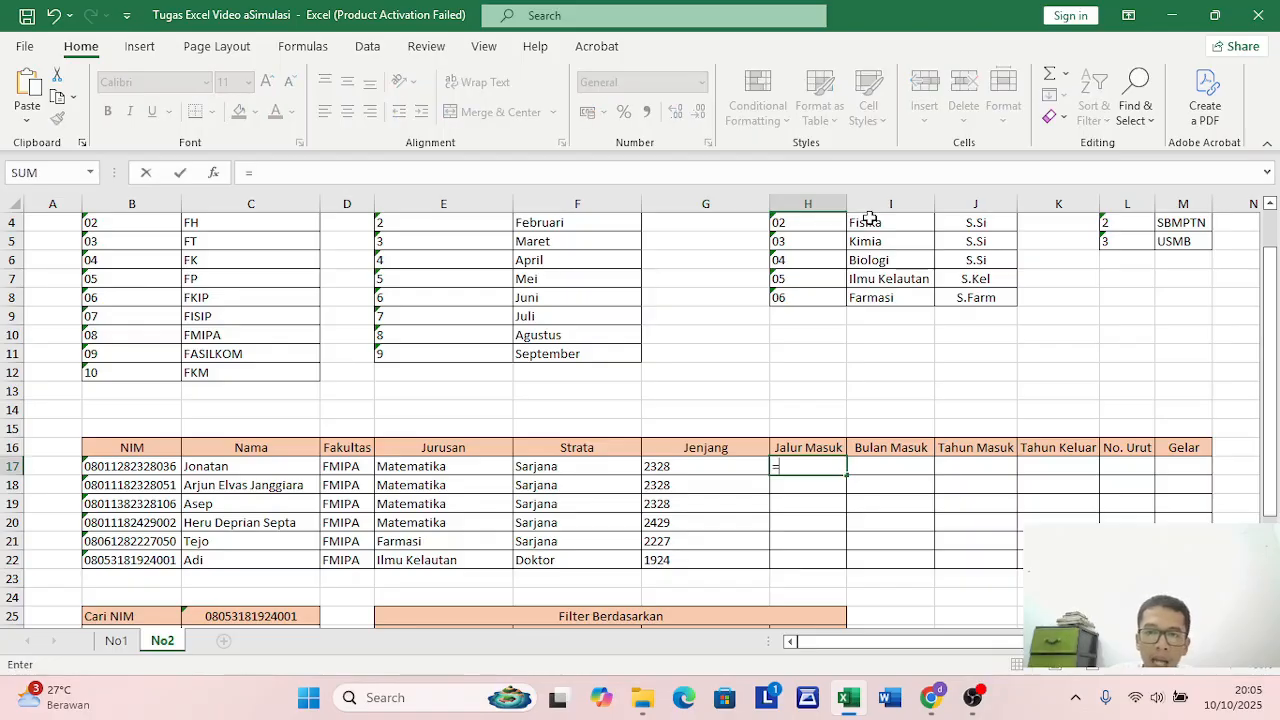
pyautogui.write('VLO')
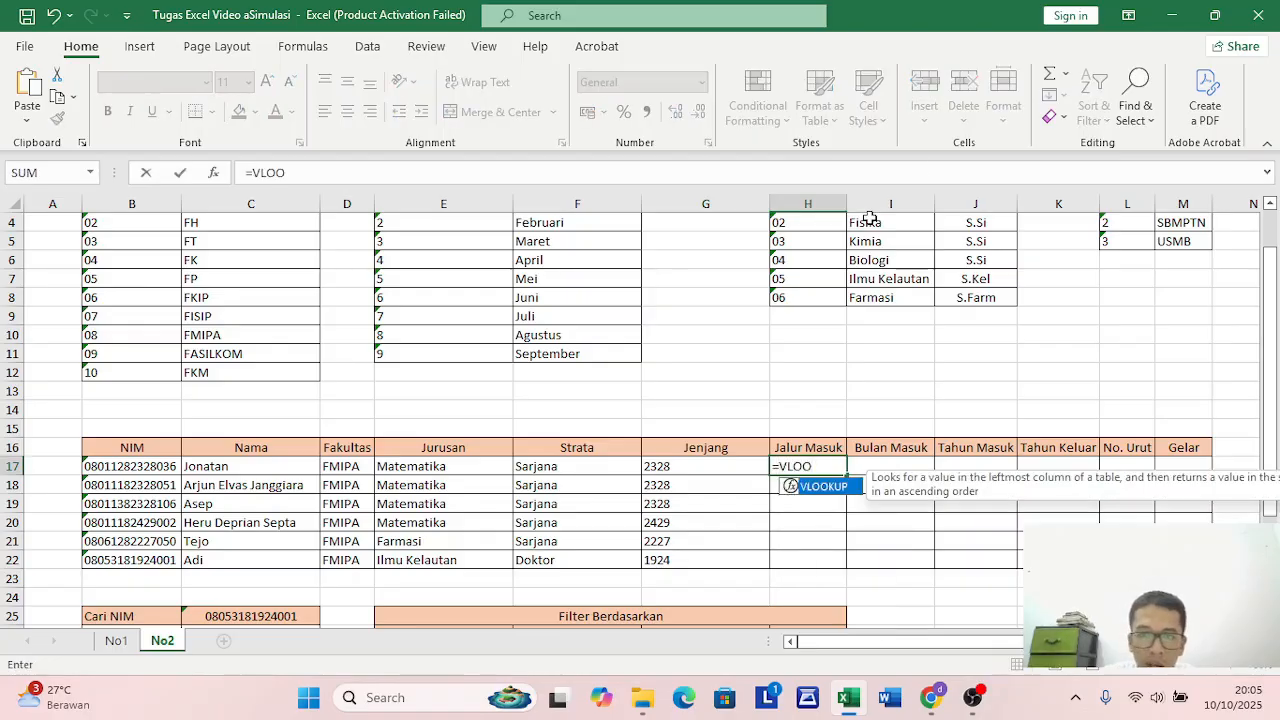
pyautogui.write('O')
pyautogui.doubleClick(814, 488)
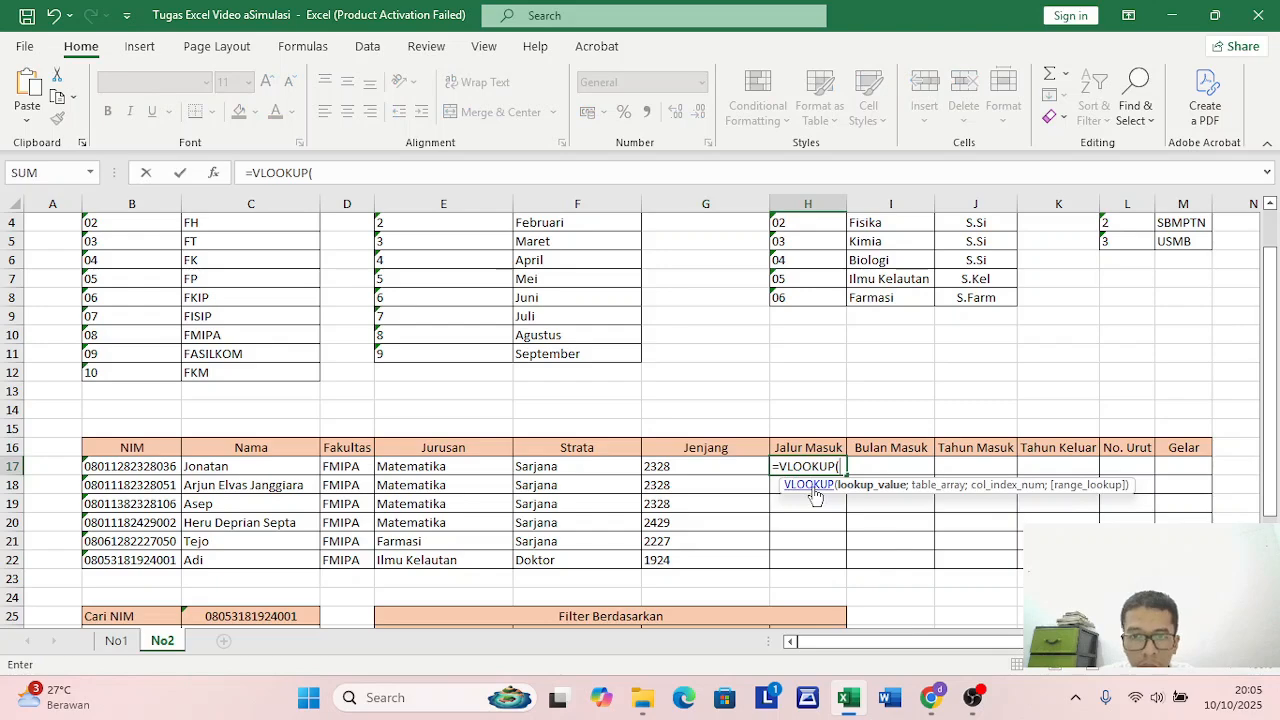
pyautogui.write('MID(')
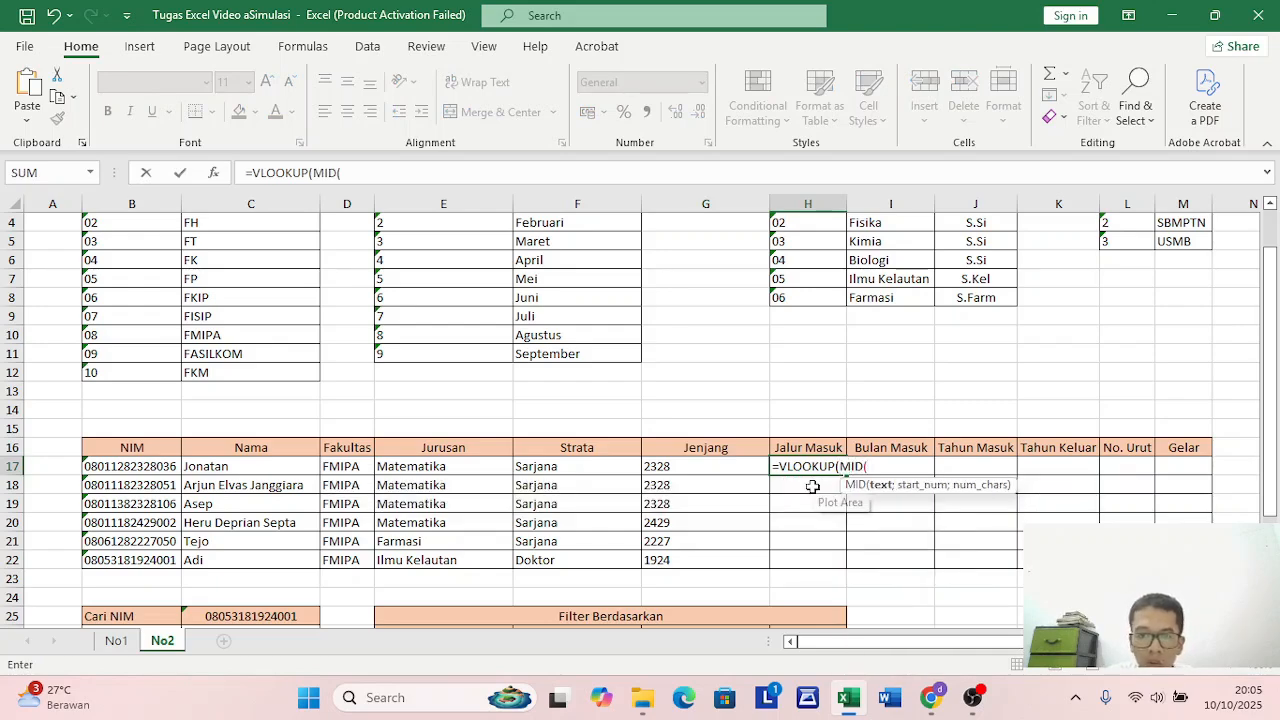
pyautogui.doubleClick(860, 502)
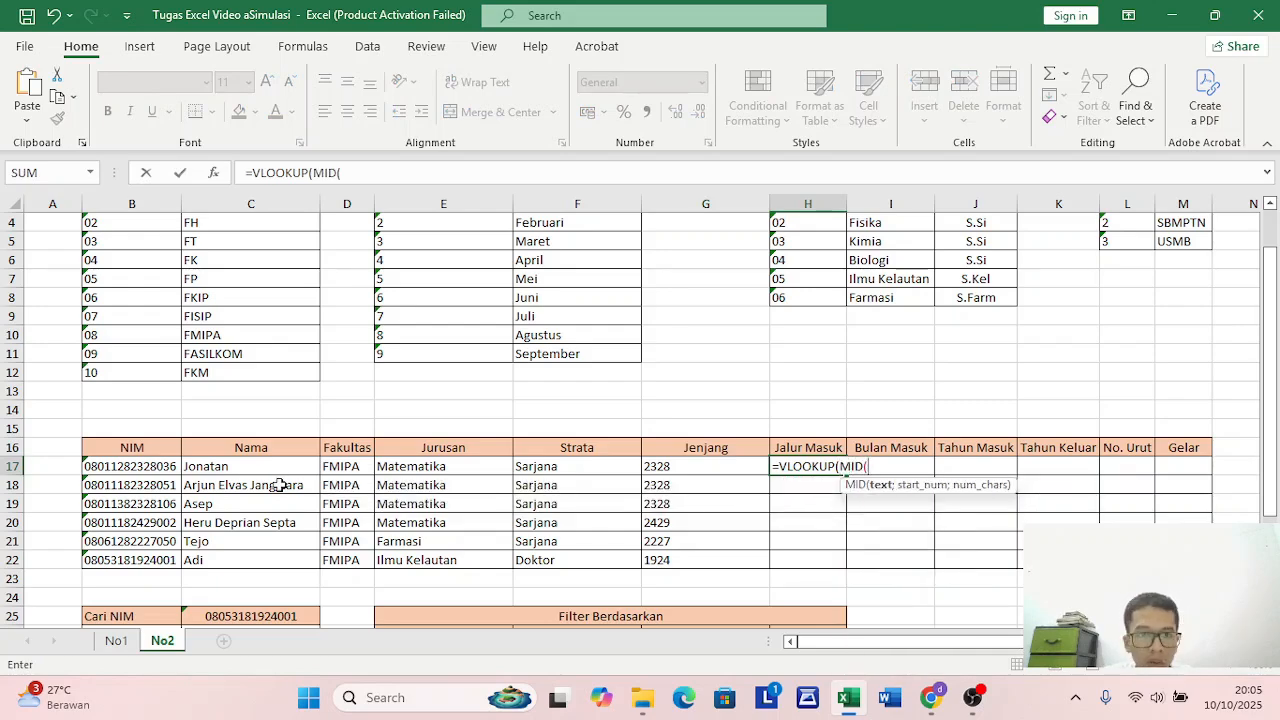
# Set NIM cell B17 as the text argument of the nested MID in H17, as a single-cell reference
pyautogui.click(101, 469)
pyautogui.press('F8')
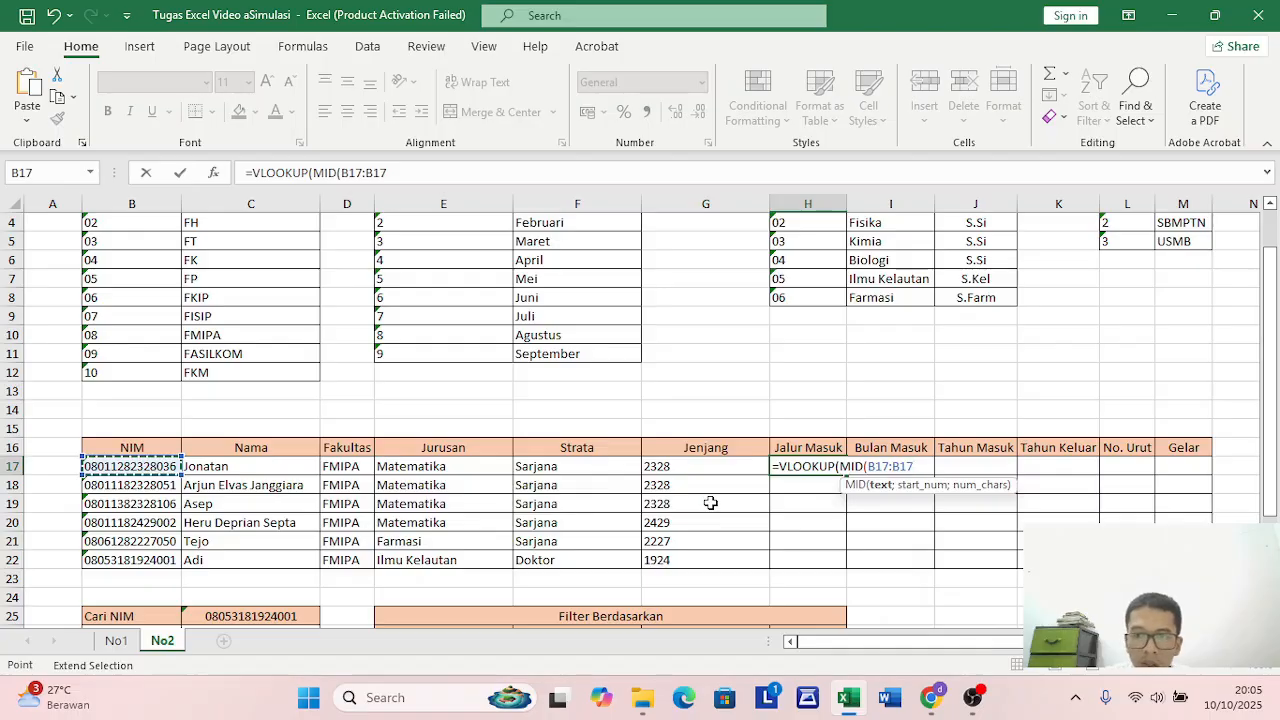
pyautogui.press('BackSpace')
pyautogui.press('BackSpace')
pyautogui.press('BackSpace')
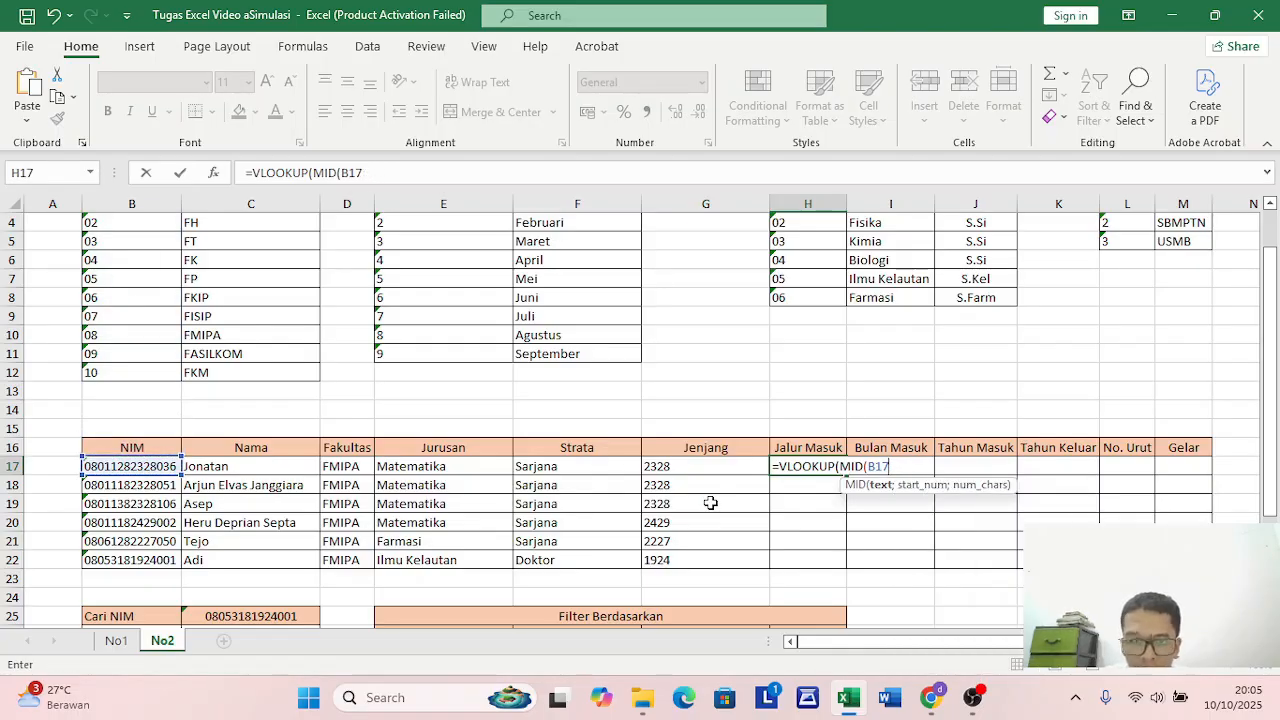
pyautogui.press('BackSpace')
pyautogui.write(';')
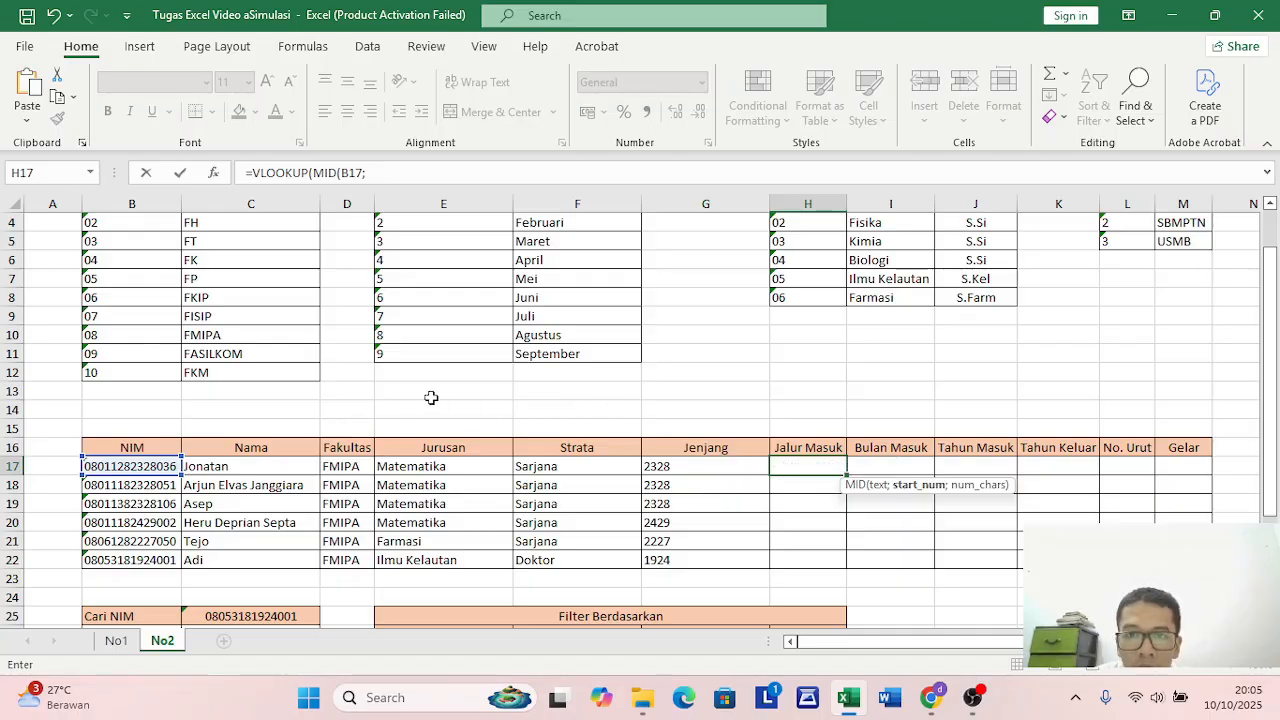
# Add the absolute Jalur Masuk table range $L$3:$M$5 and column index 2 to the H17 formula
pyautogui.scroll(1, 490, 400)
pyautogui.scroll(-2, 1046, 314)
pyautogui.scroll(2, 1046, 314)
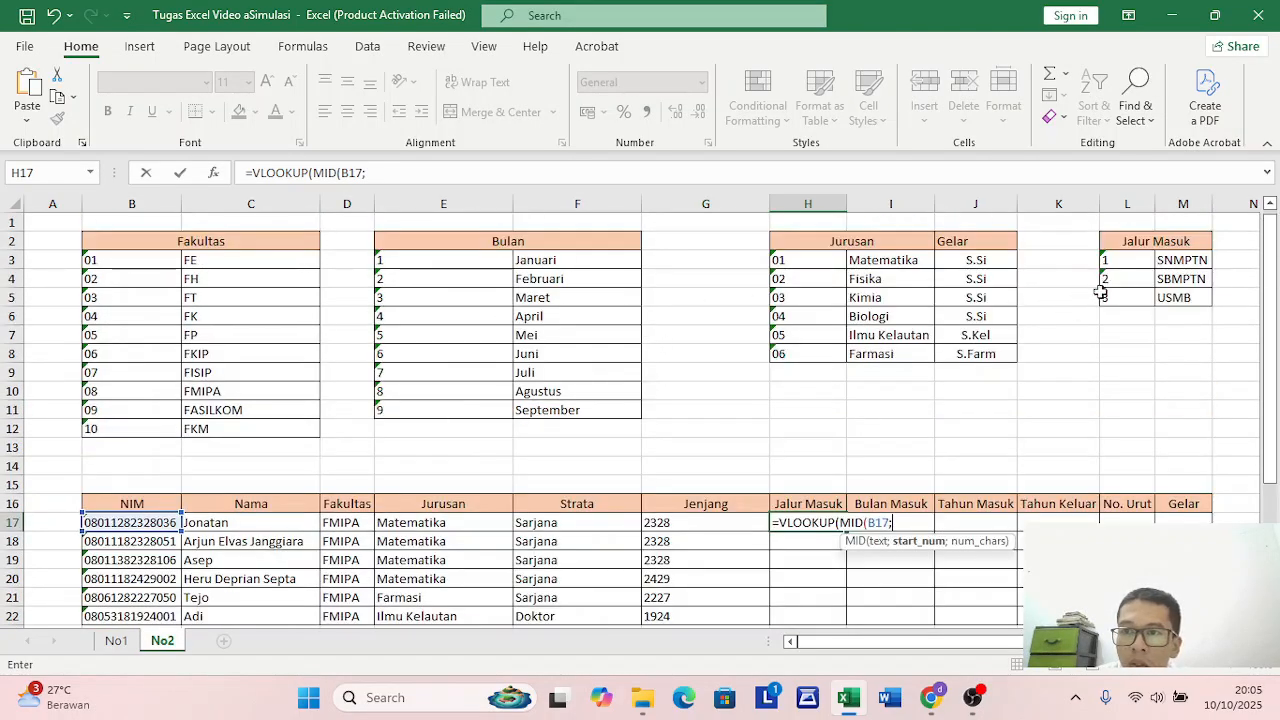
pyautogui.moveTo(1130, 262); pyautogui.dragTo(1208, 302)
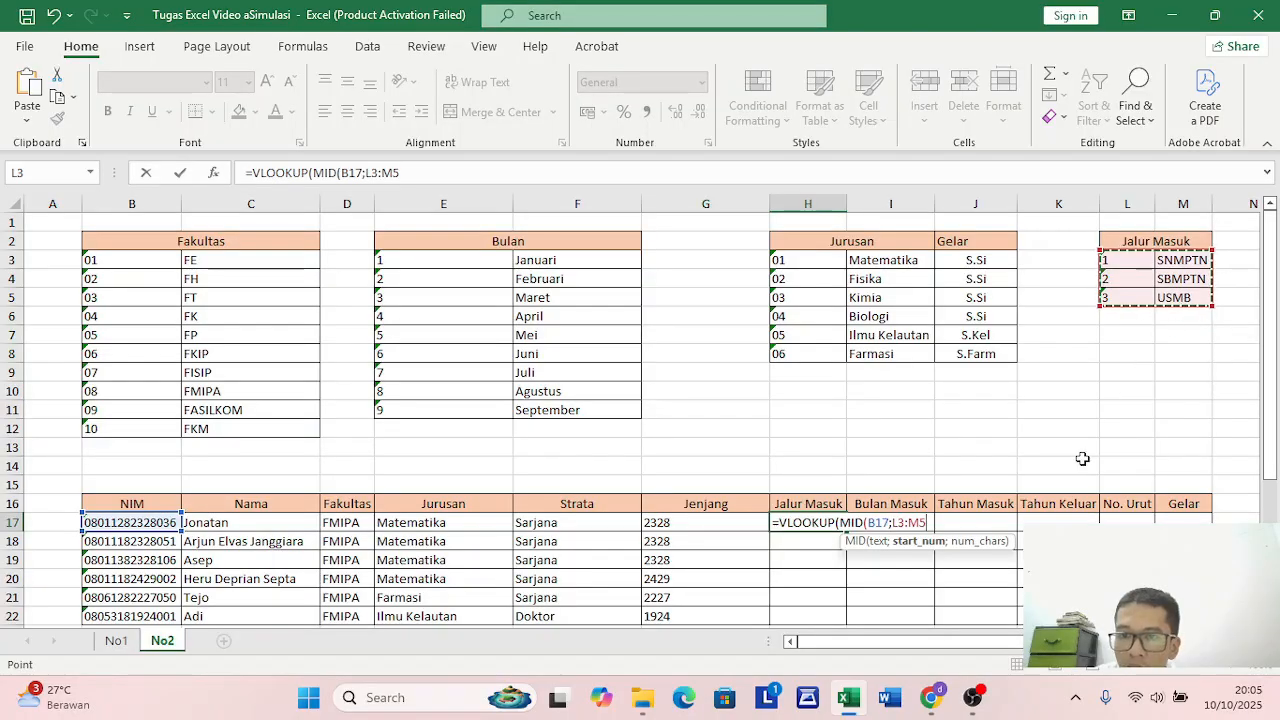
pyautogui.press('F4')
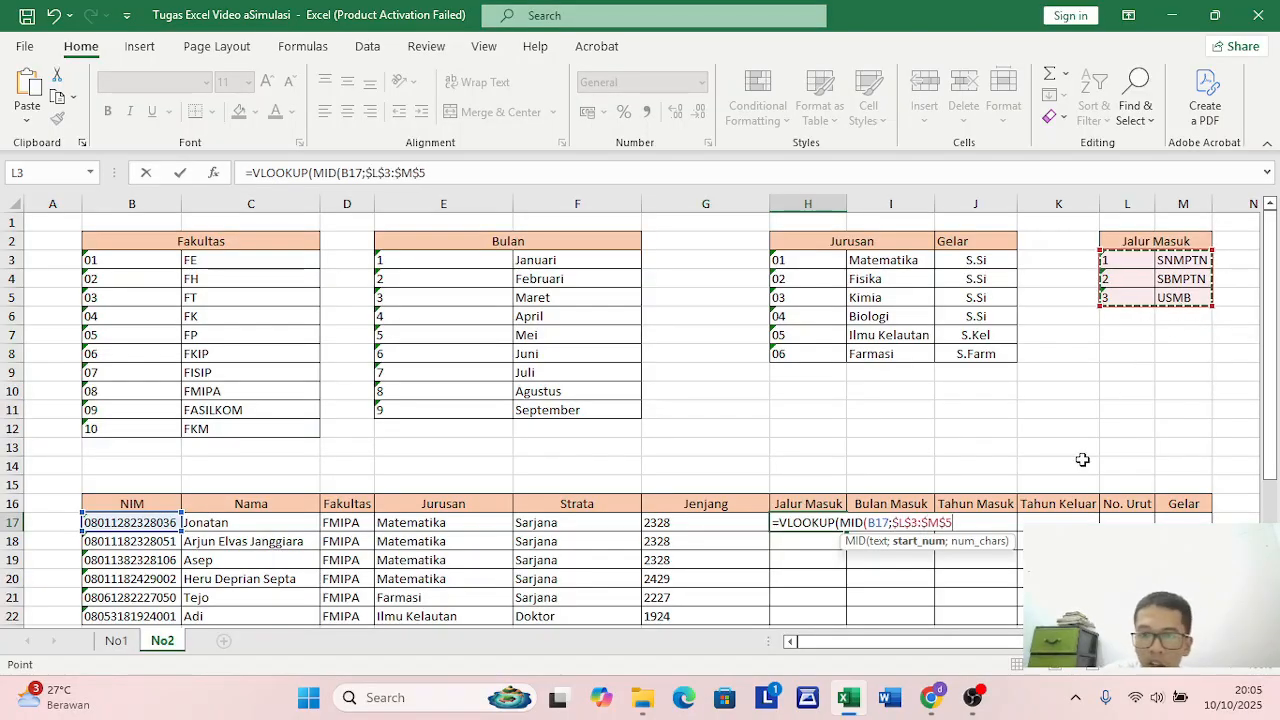
pyautogui.write(';2')
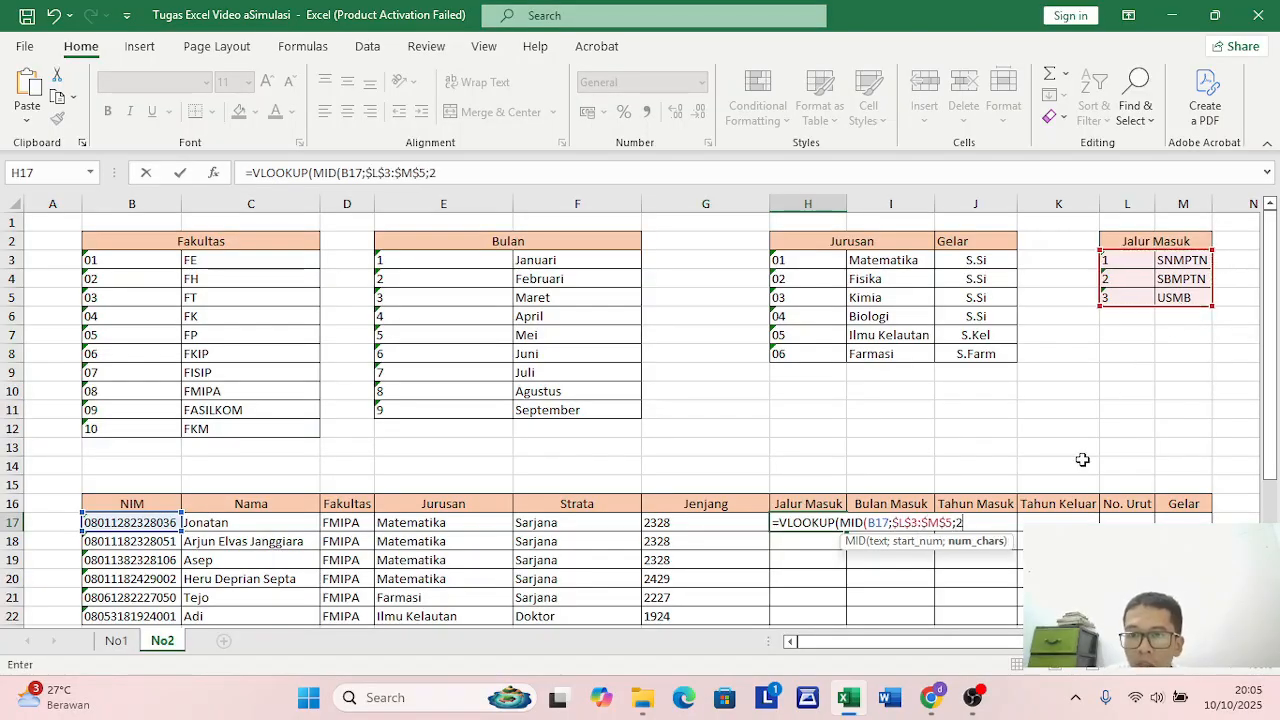
pyautogui.write(';')
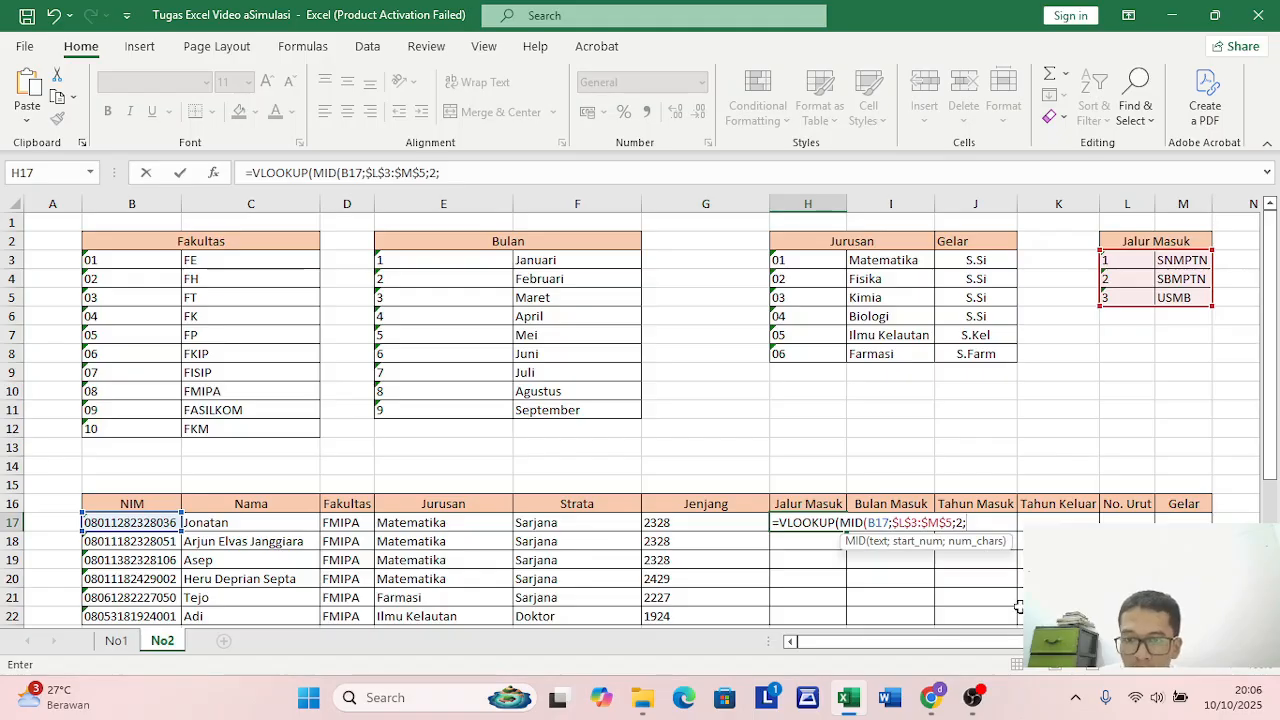
# Complete the nested MID in H17 as MID(B17;5;1), closed and separated from the table range
pyautogui.click(891, 522)
pyautogui.write(';')
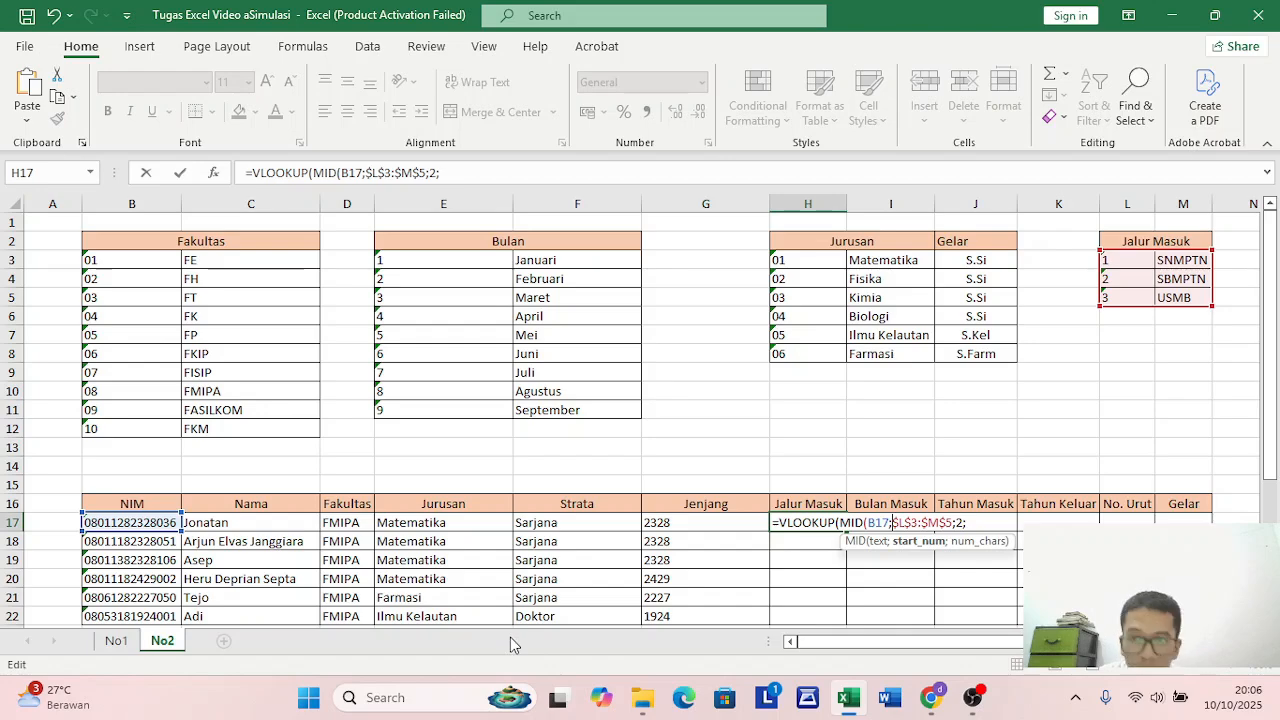
pyautogui.moveTo(652, 697)
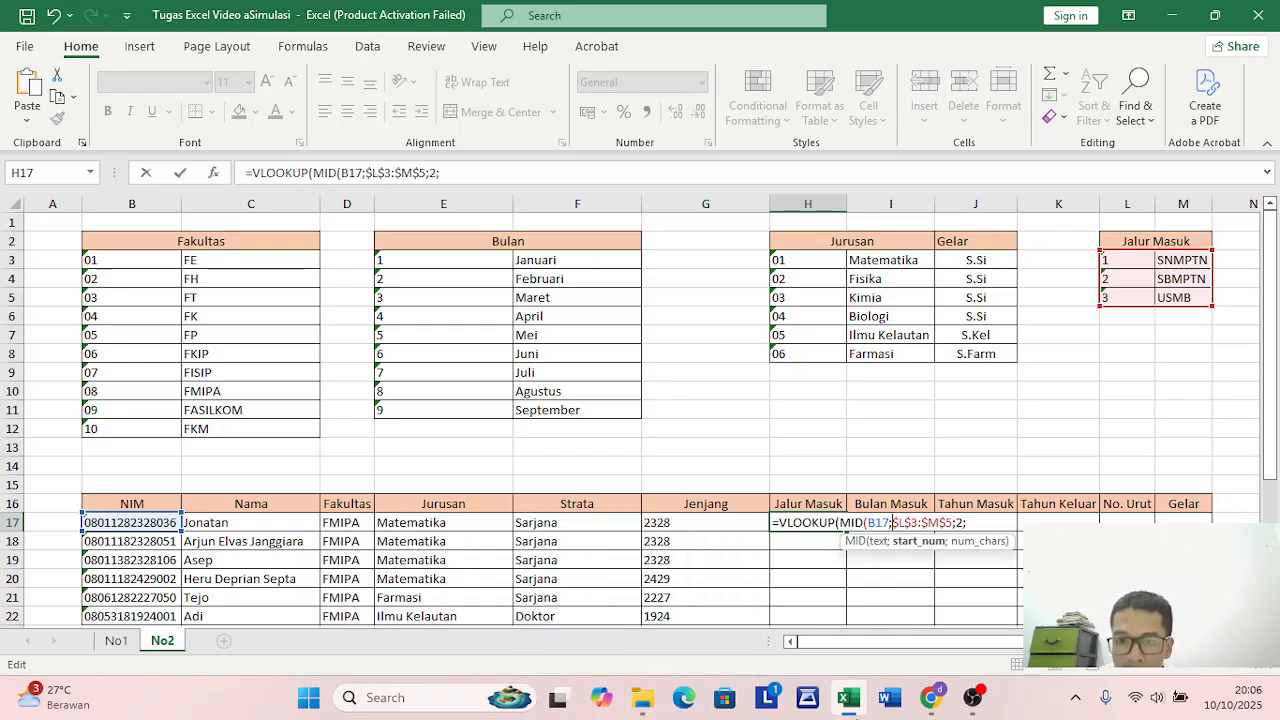
pyautogui.moveTo(849, 697)
pyautogui.write('5')
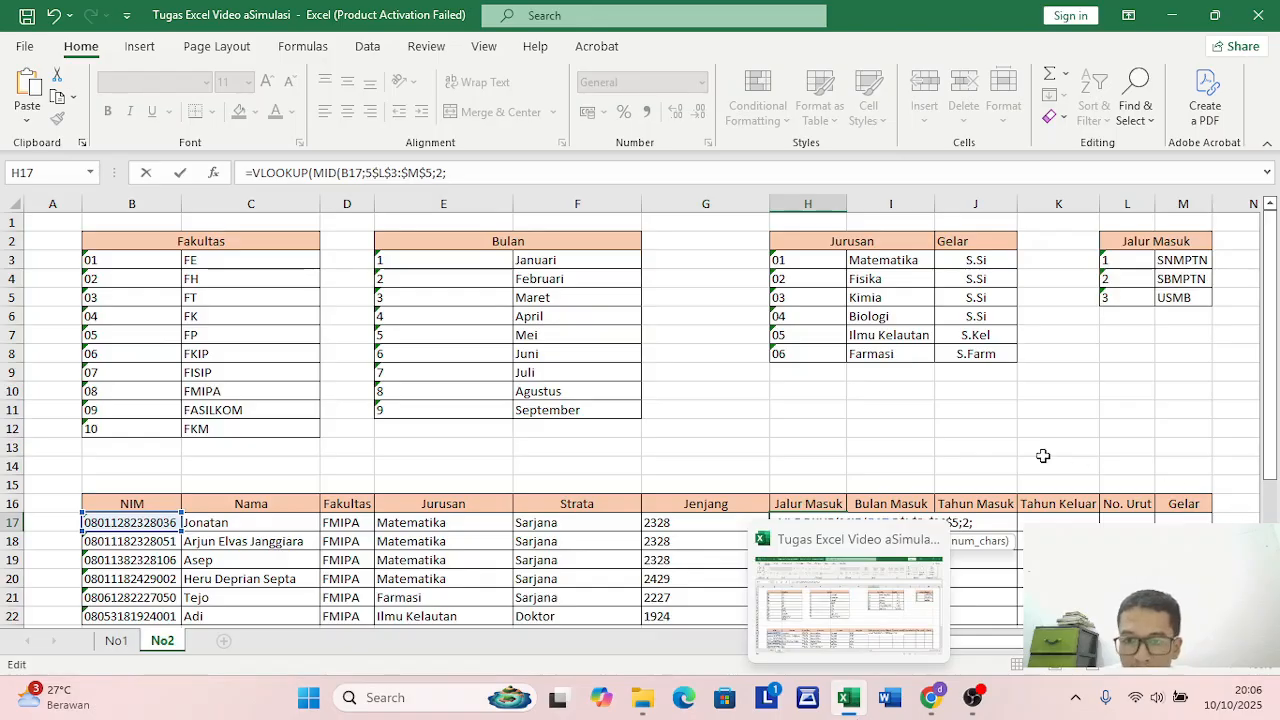
pyautogui.write(';1')
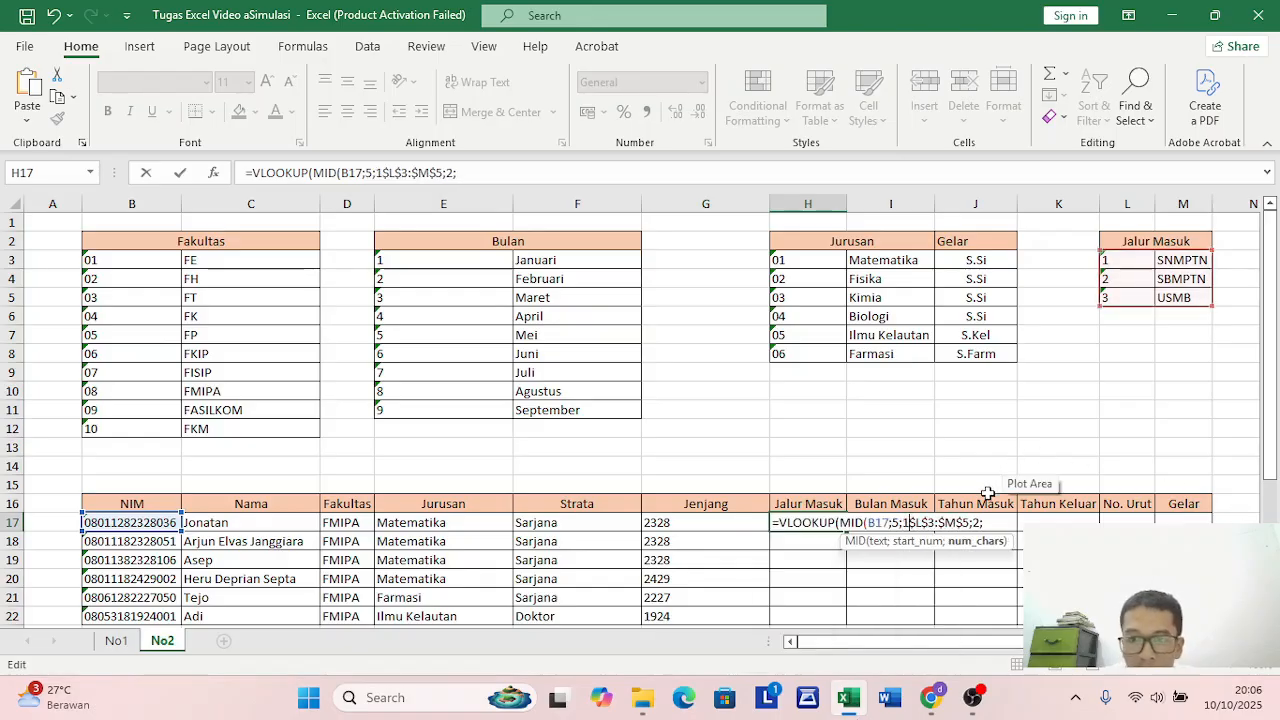
pyautogui.write(')')
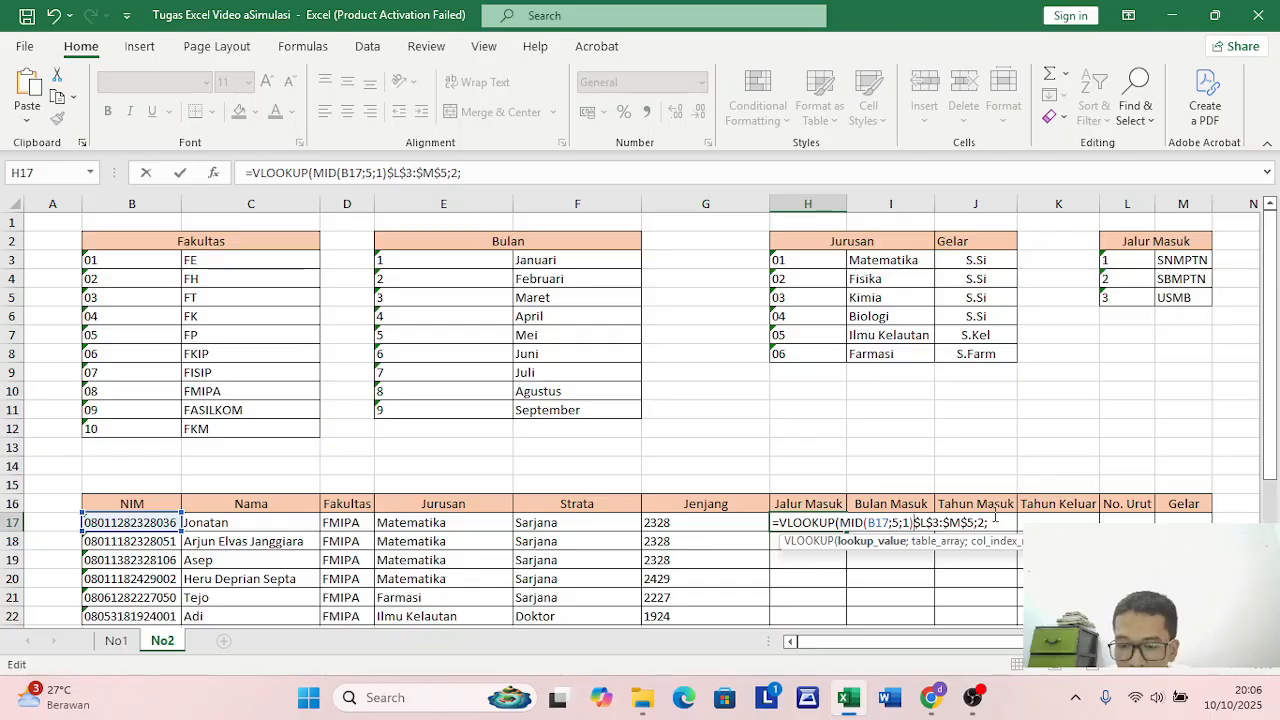
pyautogui.write(';')
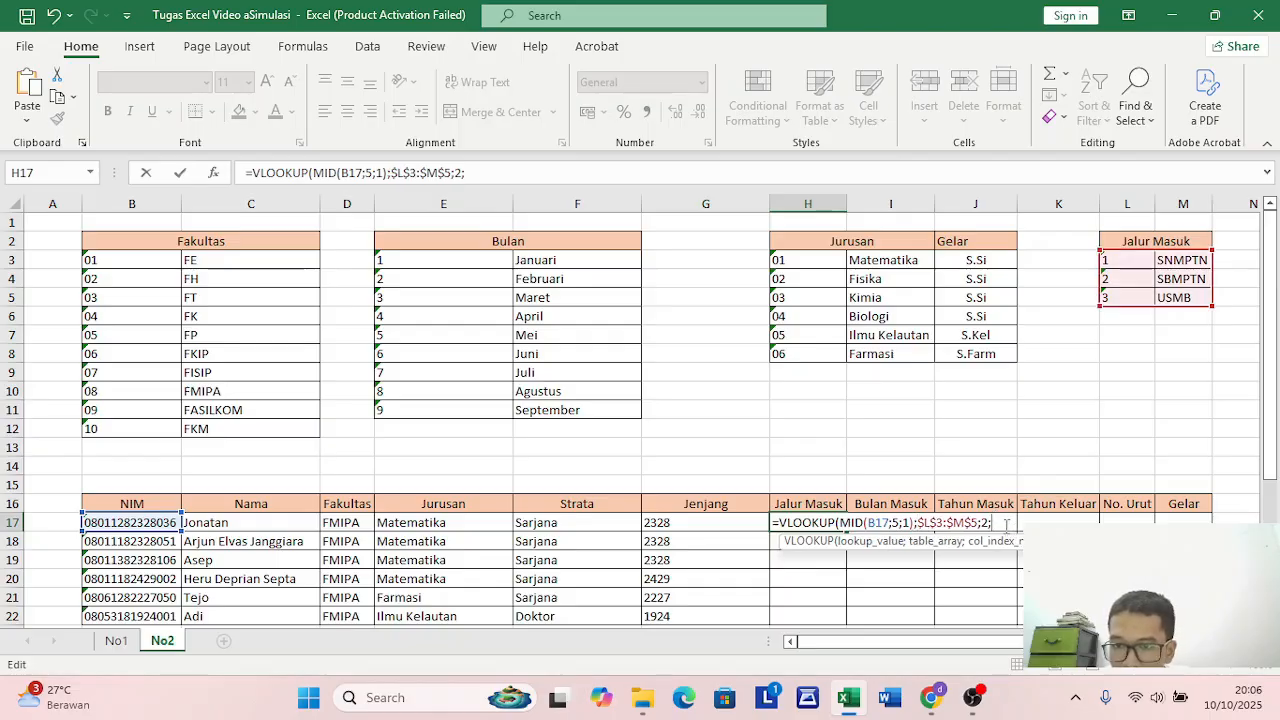
# Finish the H17 VLOOKUP with exact match FALSE, confirm it and reselect H17
pyautogui.press('BackSpace')
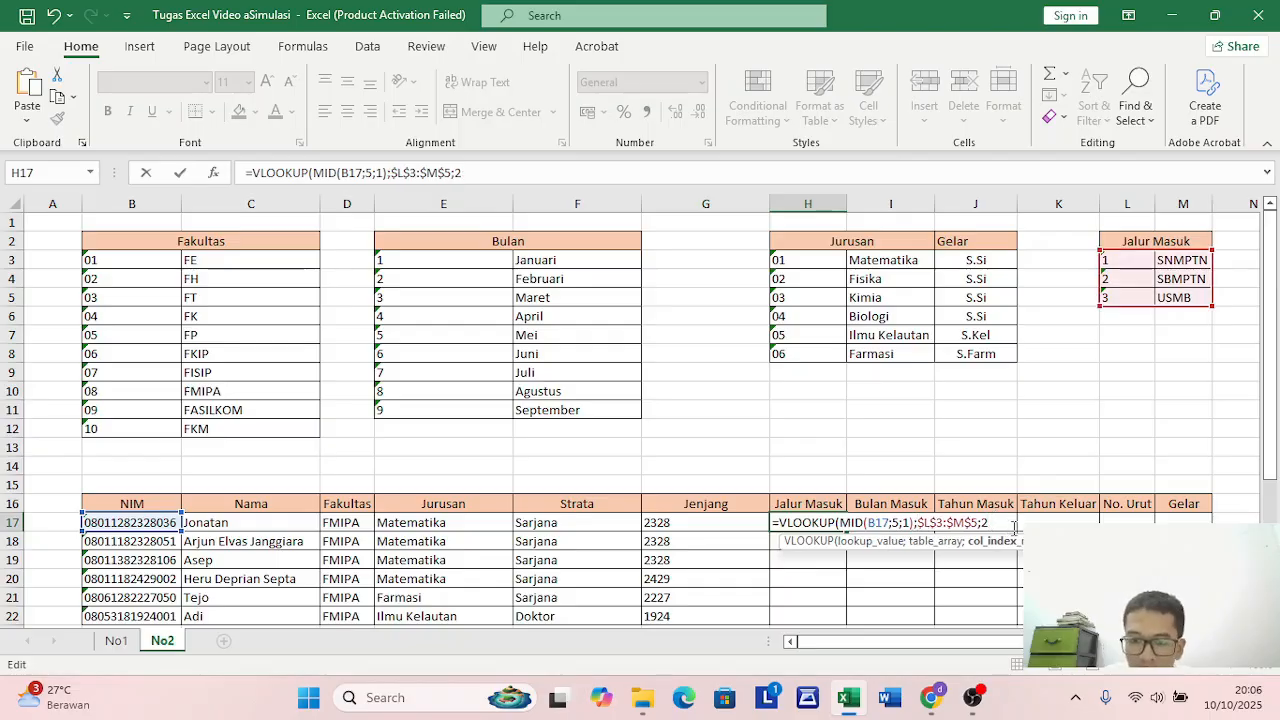
pyautogui.write(';')
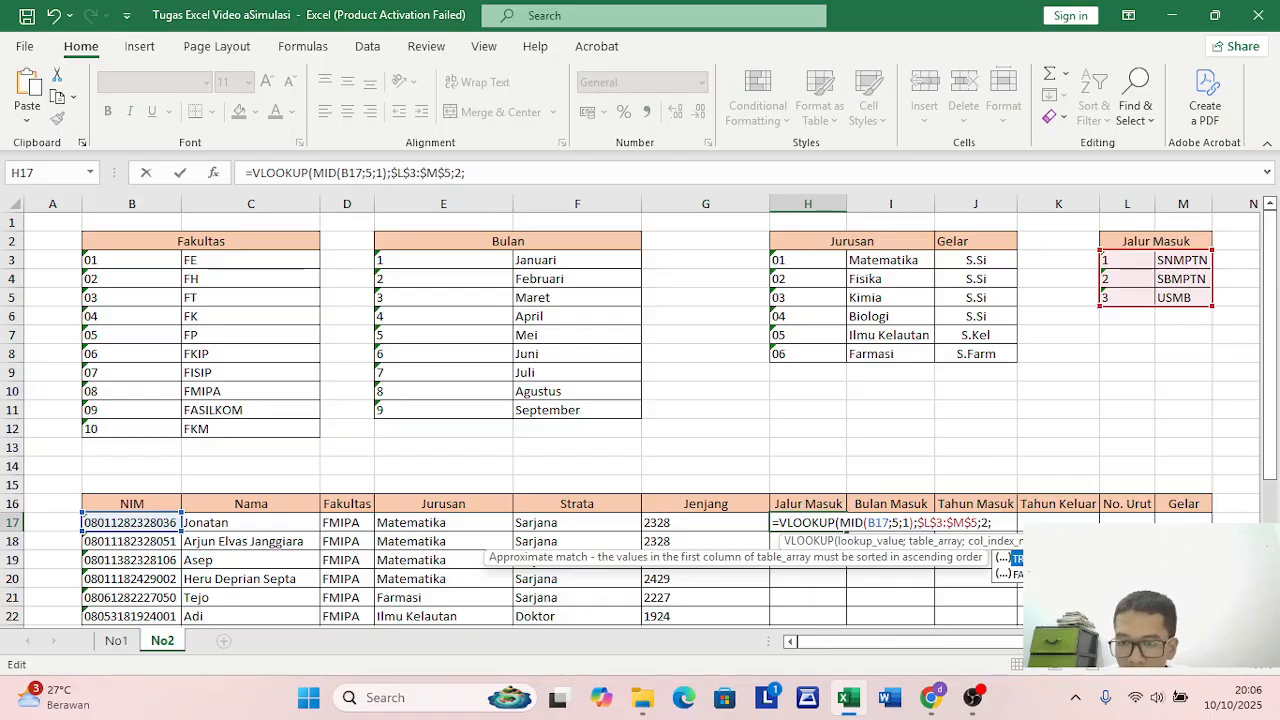
pyautogui.doubleClick(1030, 575)
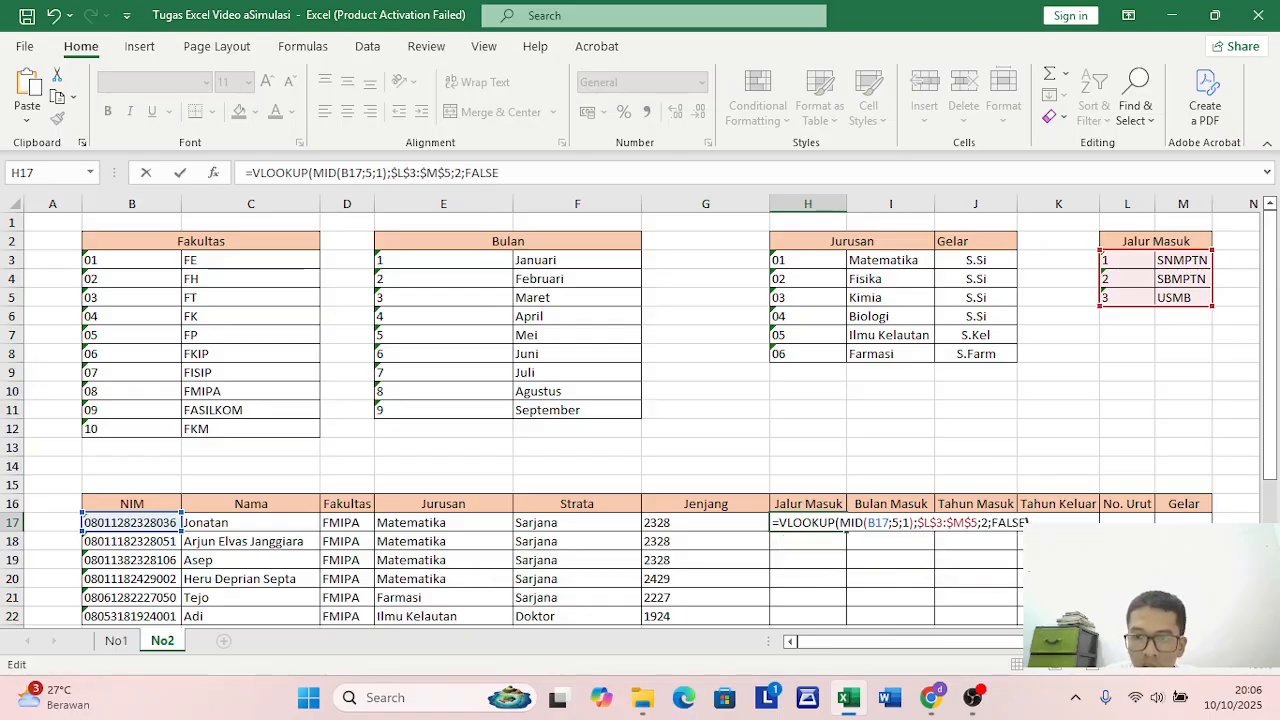
pyautogui.press('Return')
pyautogui.click(800, 522)
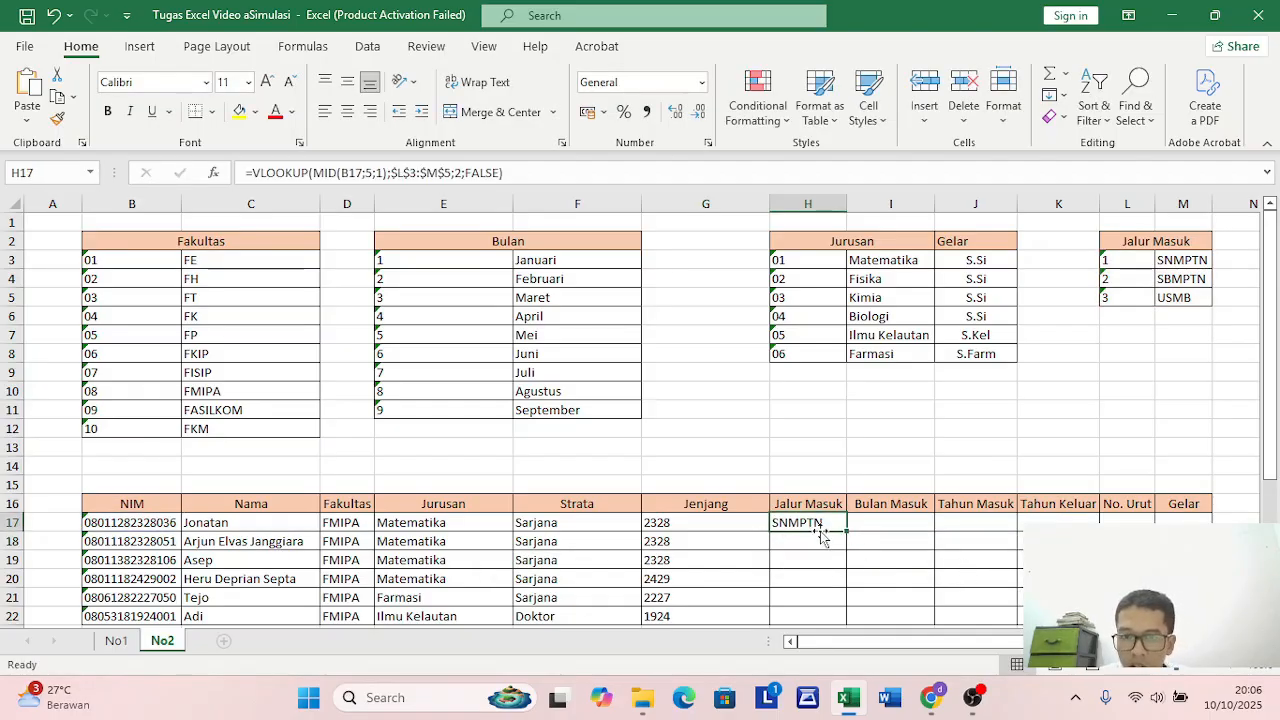
# Fill the Jalur Masuk formula from H17 down through H22 for the remaining students
pyautogui.scroll(-1, 820, 535)
pyautogui.moveTo(851, 497); pyautogui.dragTo(854, 566)
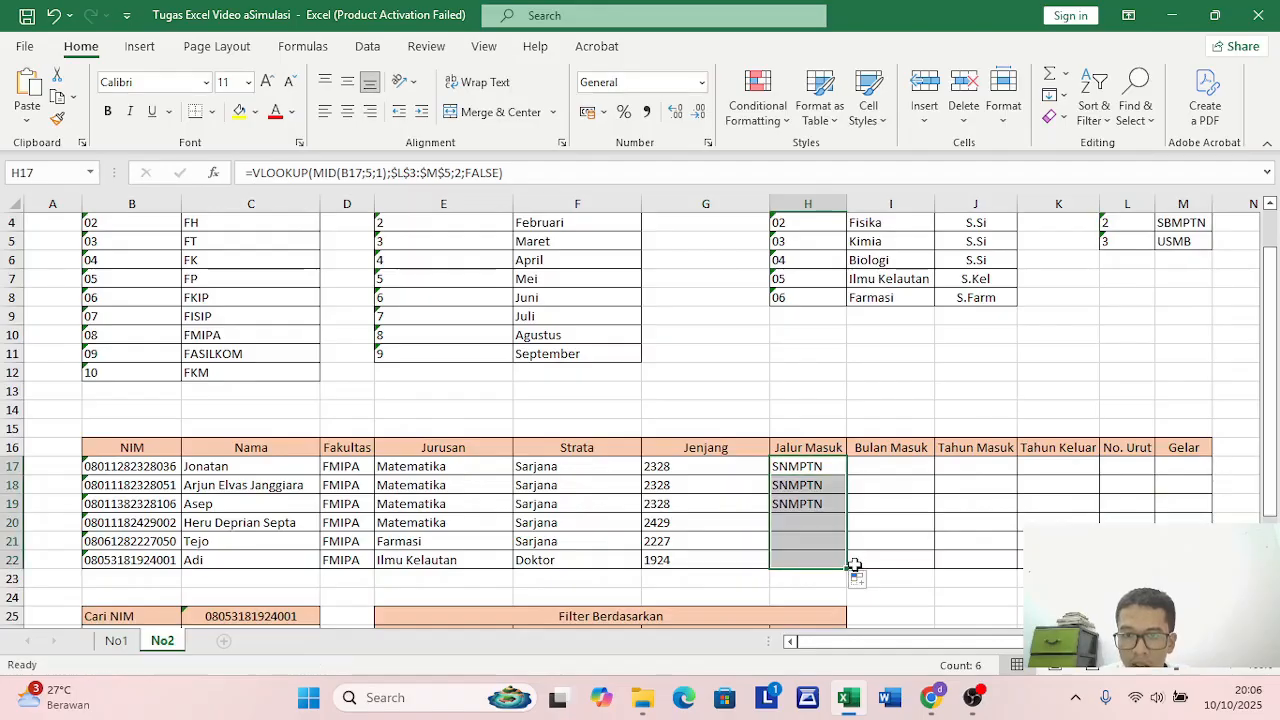
# Start a VLOOKUP in the Bulan Masuk cell I17 with a nested MID as its lookup value
pyautogui.click(893, 468)
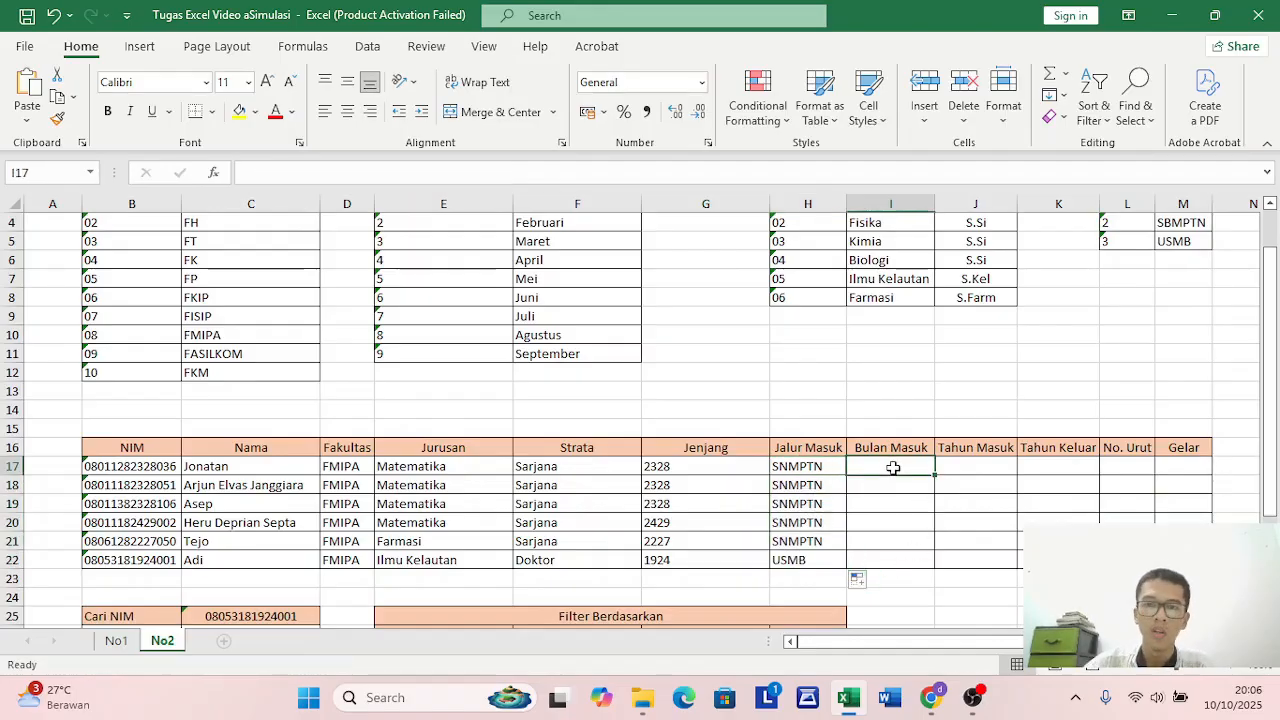
pyautogui.write('=')
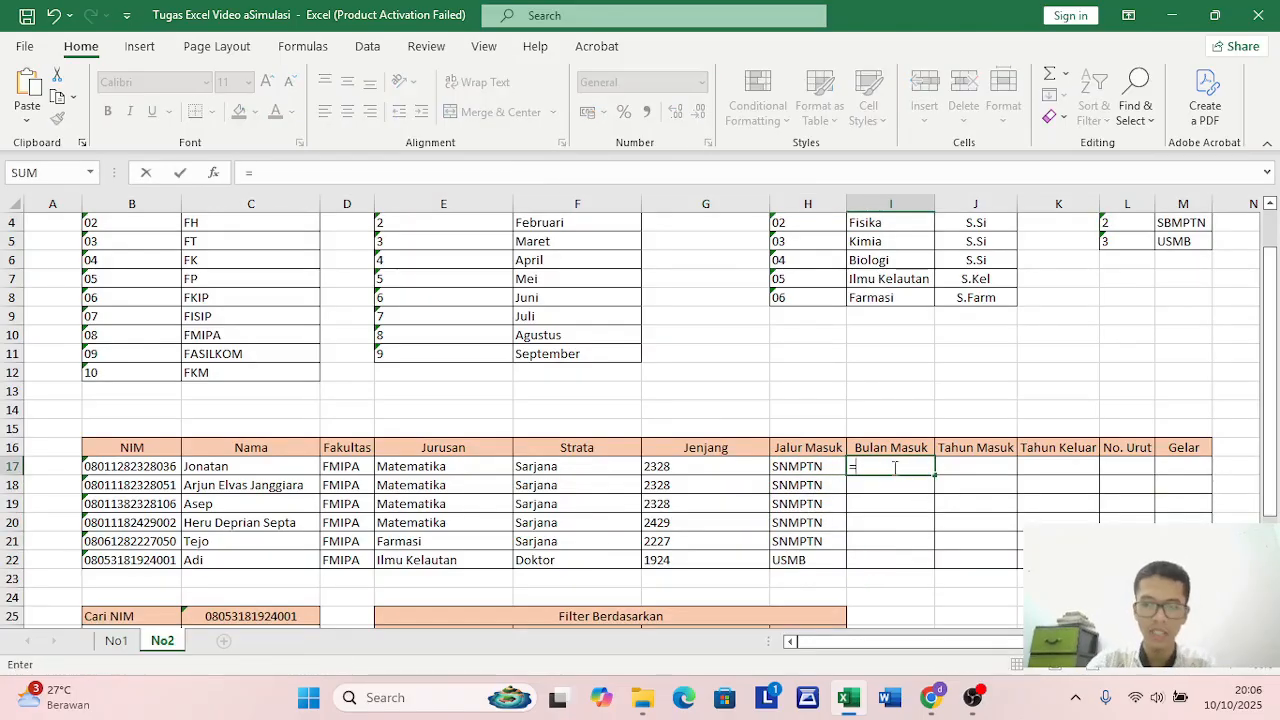
pyautogui.write('VLO')
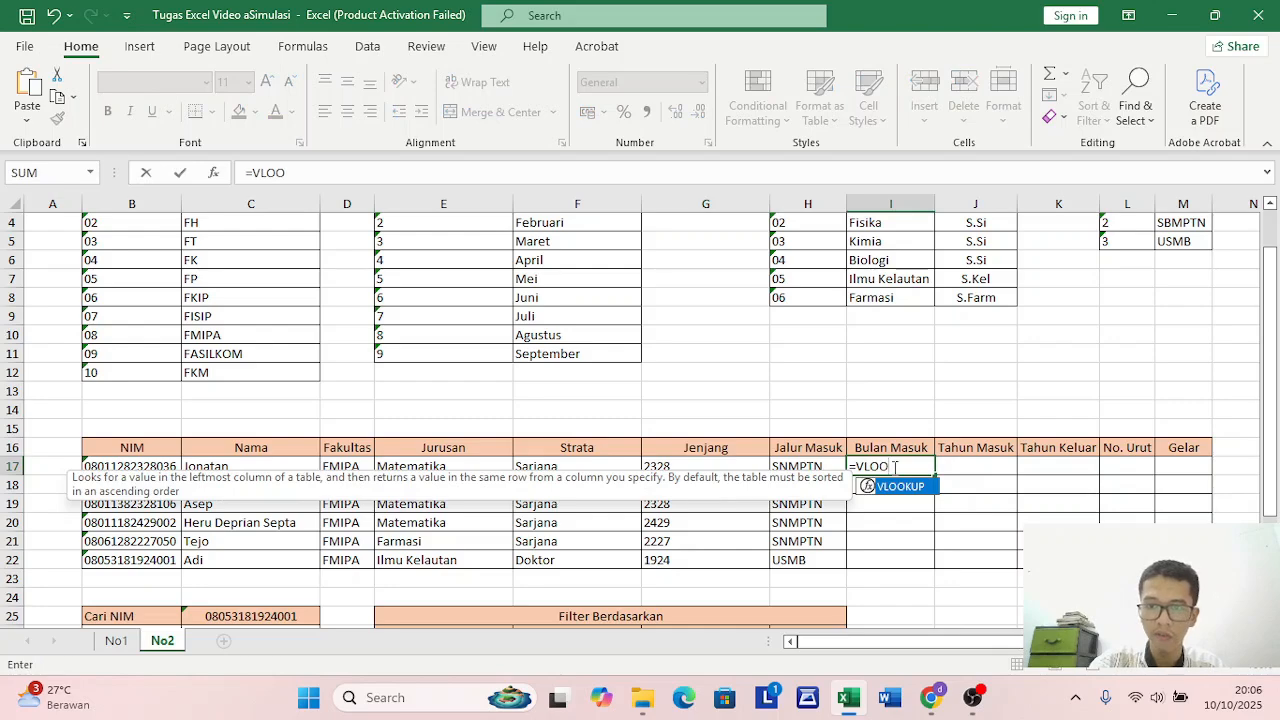
pyautogui.write('O')
pyautogui.press('Tab')
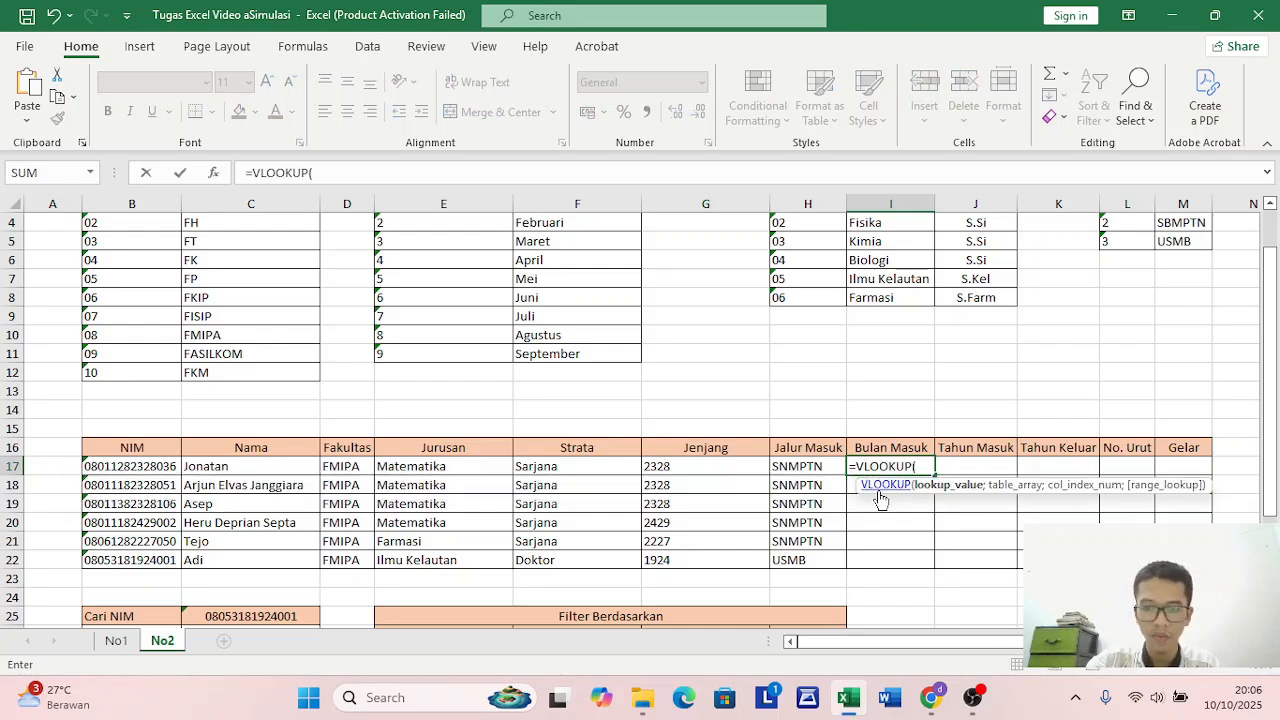
pyautogui.write('MID')
pyautogui.press('Tab')
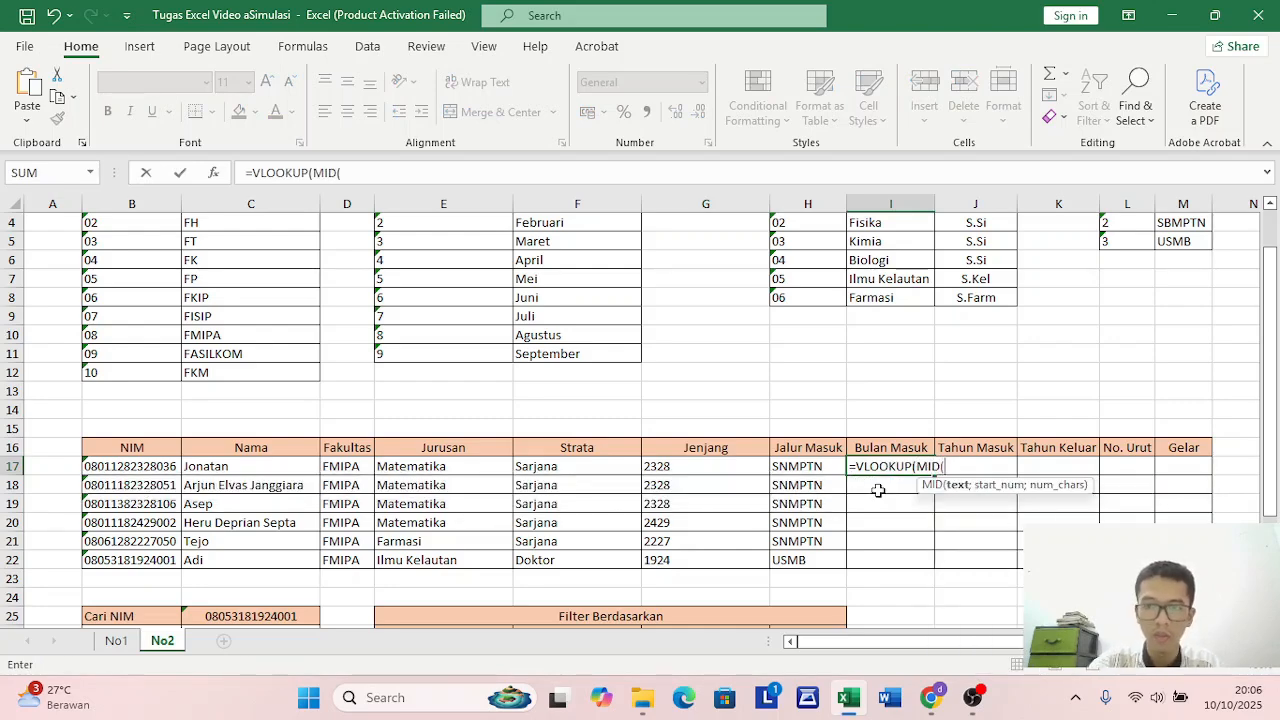
# Complete the nested MID in I17 as MID(B17;7;1), closed and separated from the next argument
pyautogui.click(135, 467)
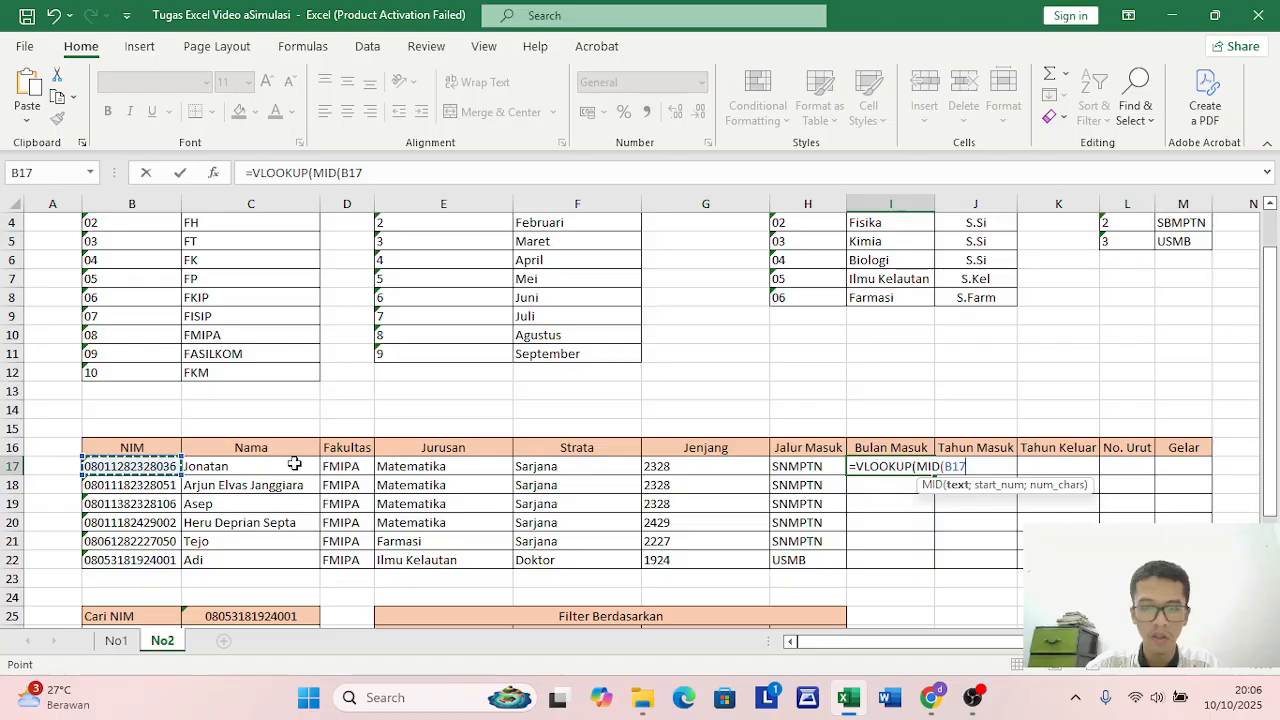
pyautogui.write(';')
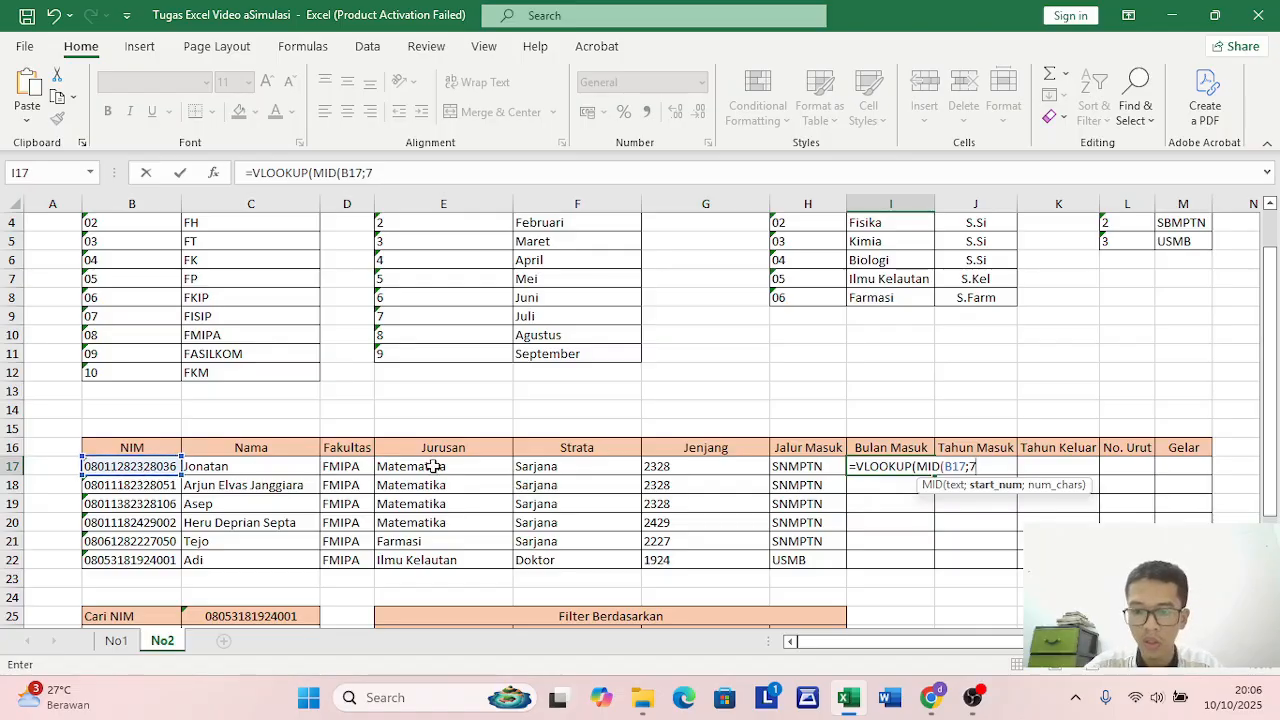
pyautogui.write('7;')
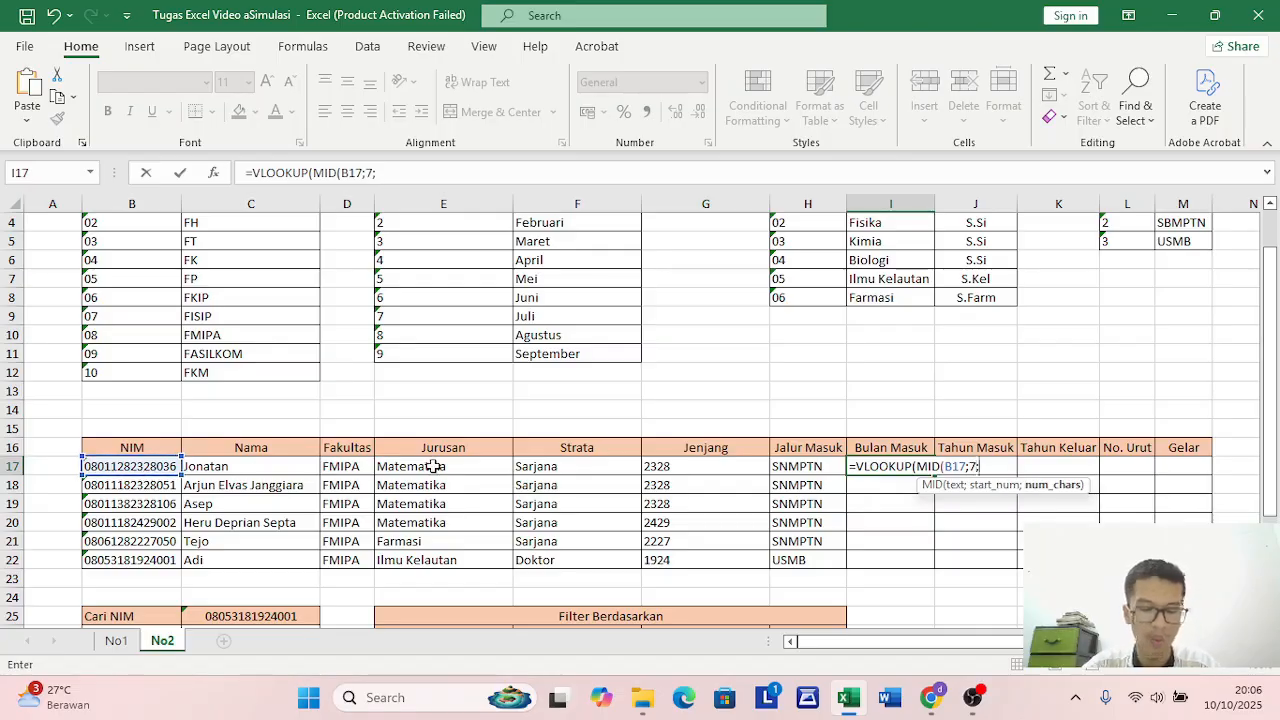
pyautogui.write('1')
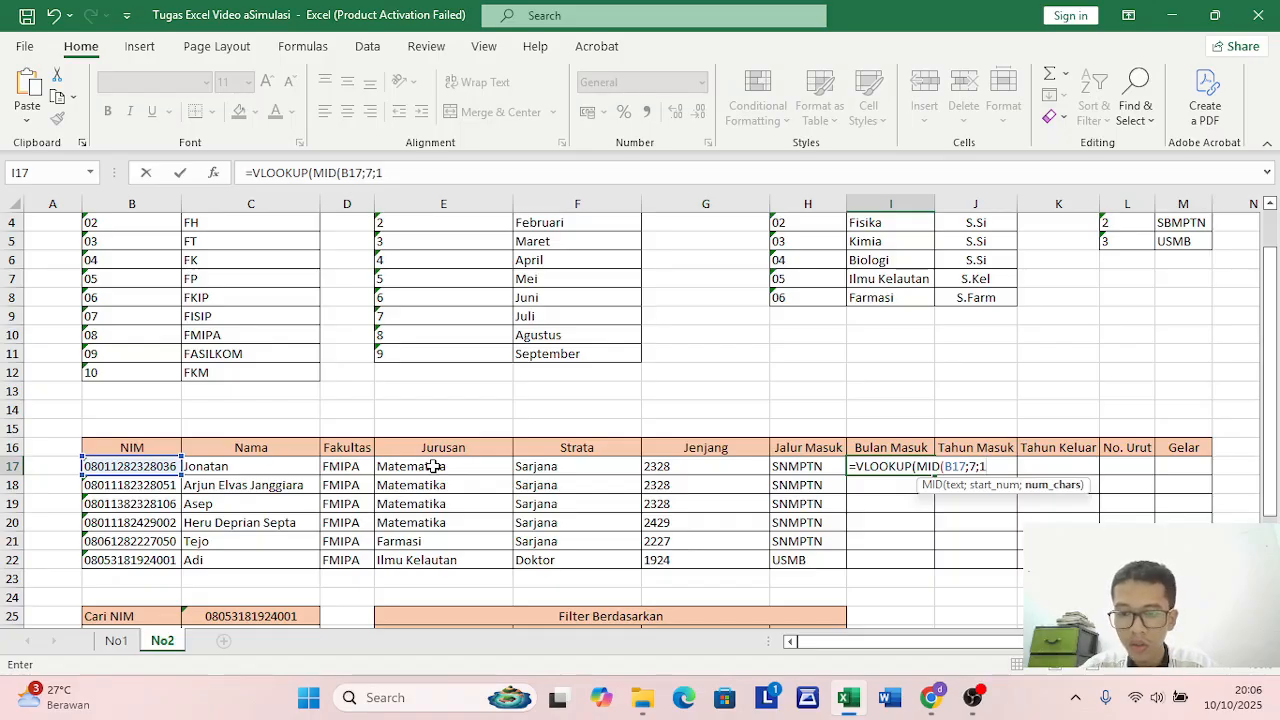
pyautogui.write(')')
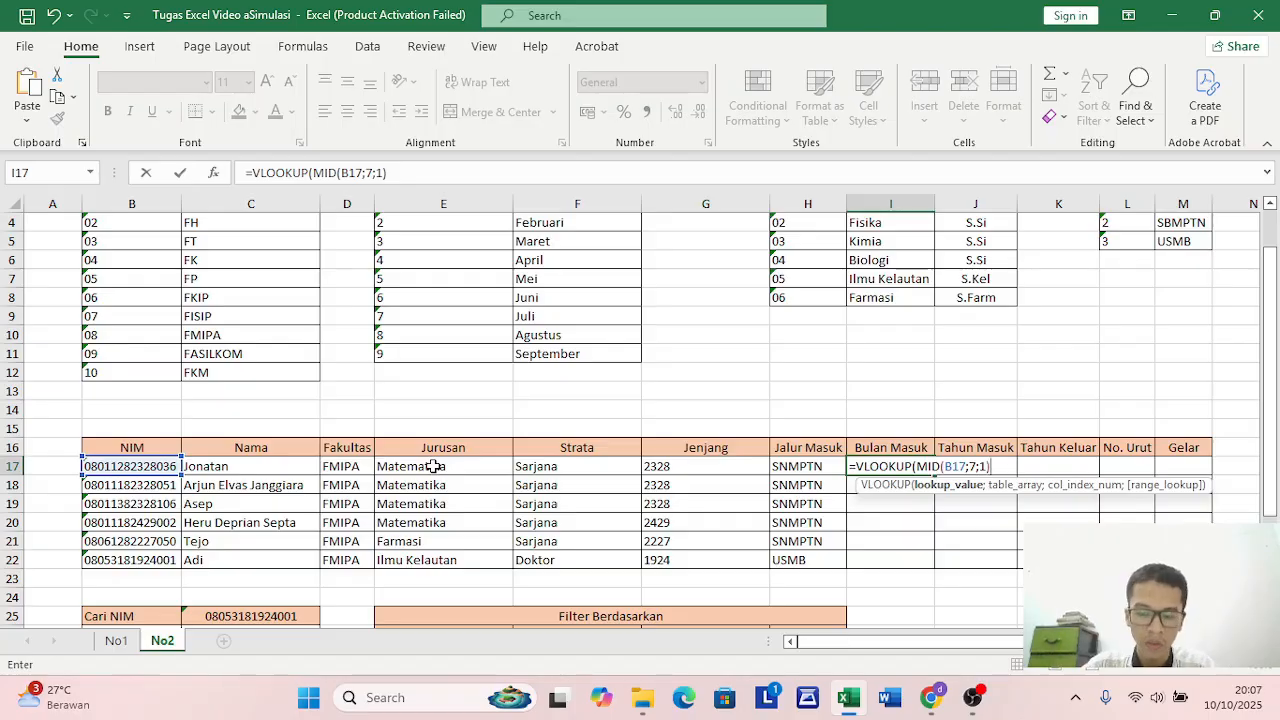
pyautogui.write(';')
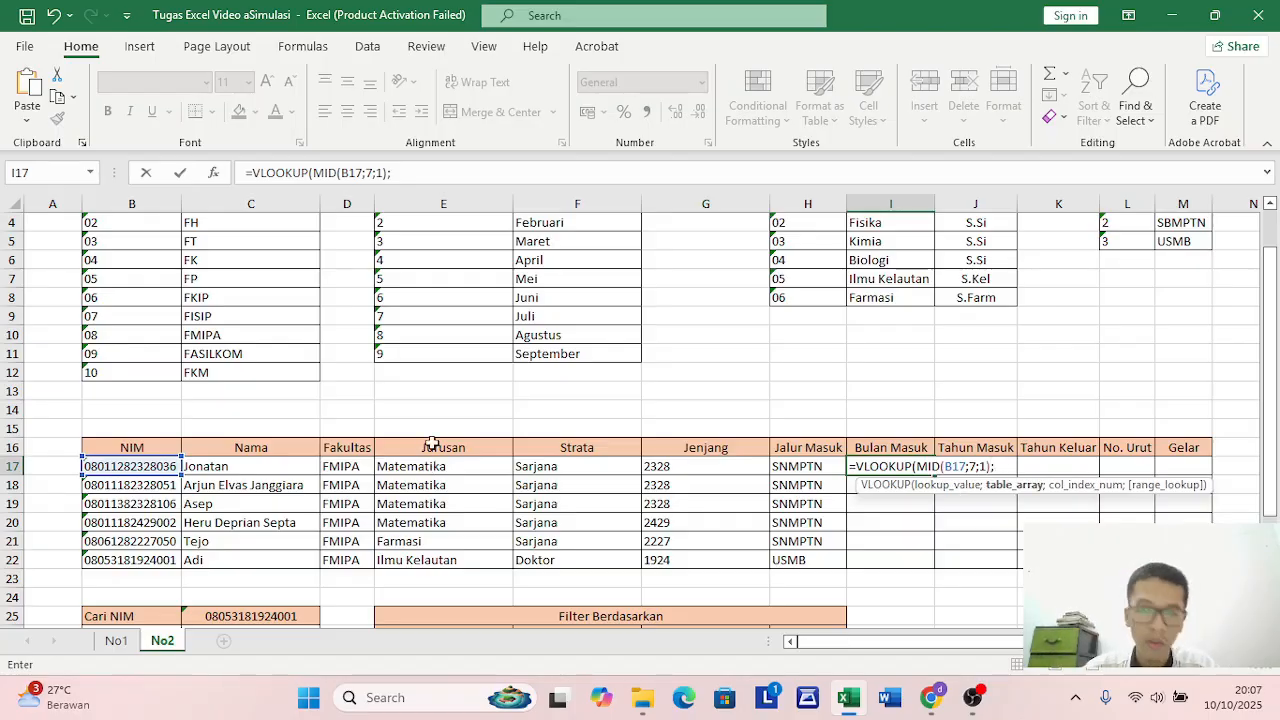
# Finish the I17 VLOOKUP with the absolute Bulan table range $E$3:$F$11, column index 2 and exact match FALSE, and confirm it
pyautogui.scroll(1, 737, 420)
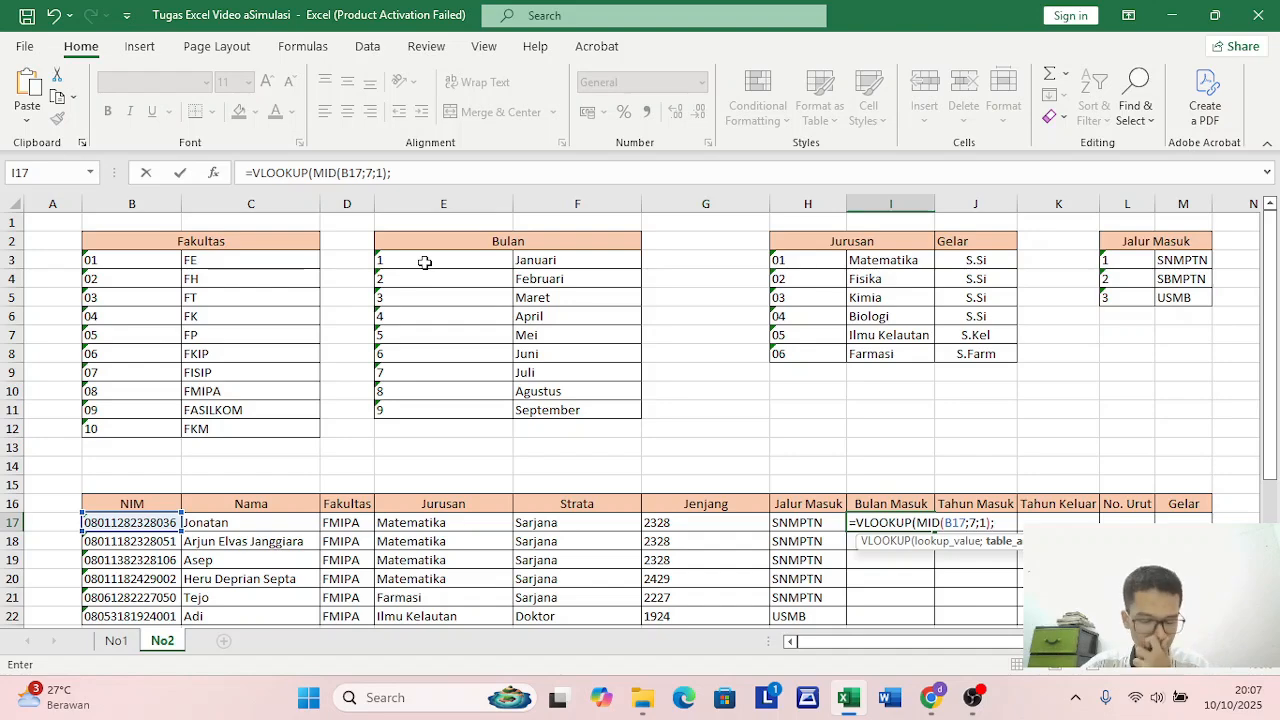
pyautogui.moveTo(425, 262); pyautogui.dragTo(569, 409)
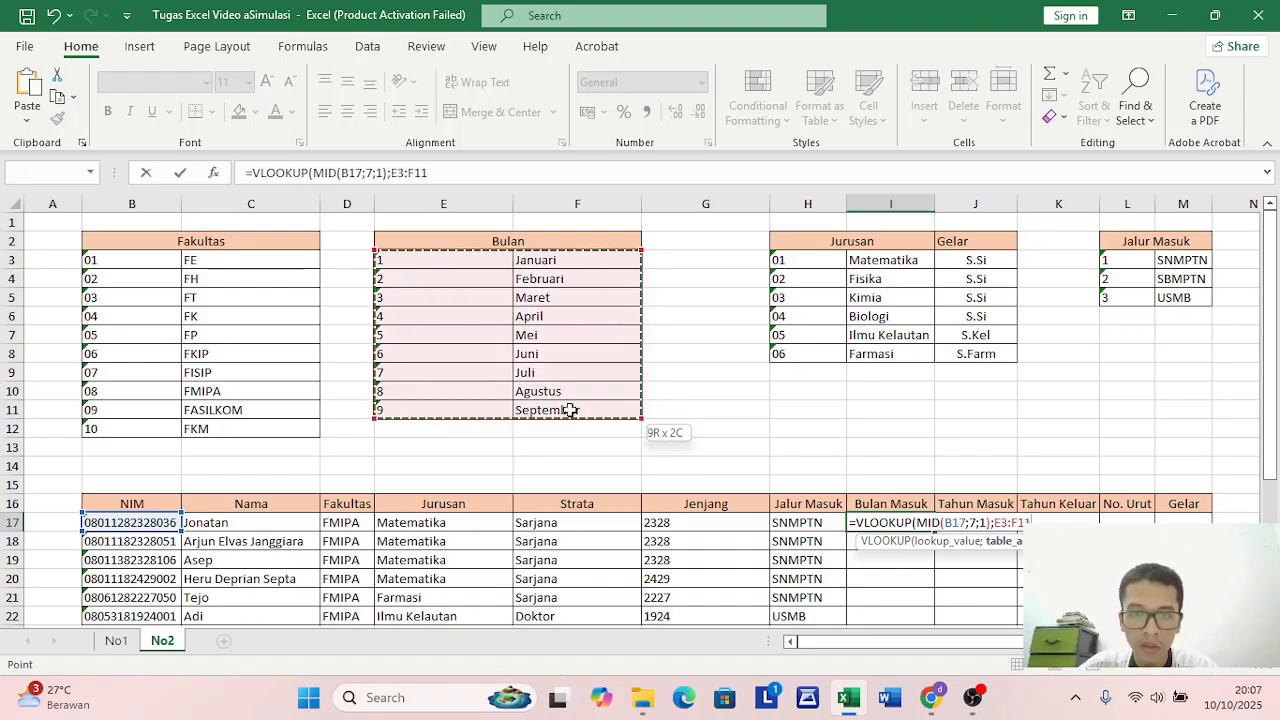
pyautogui.scroll(-1, 766, 468)
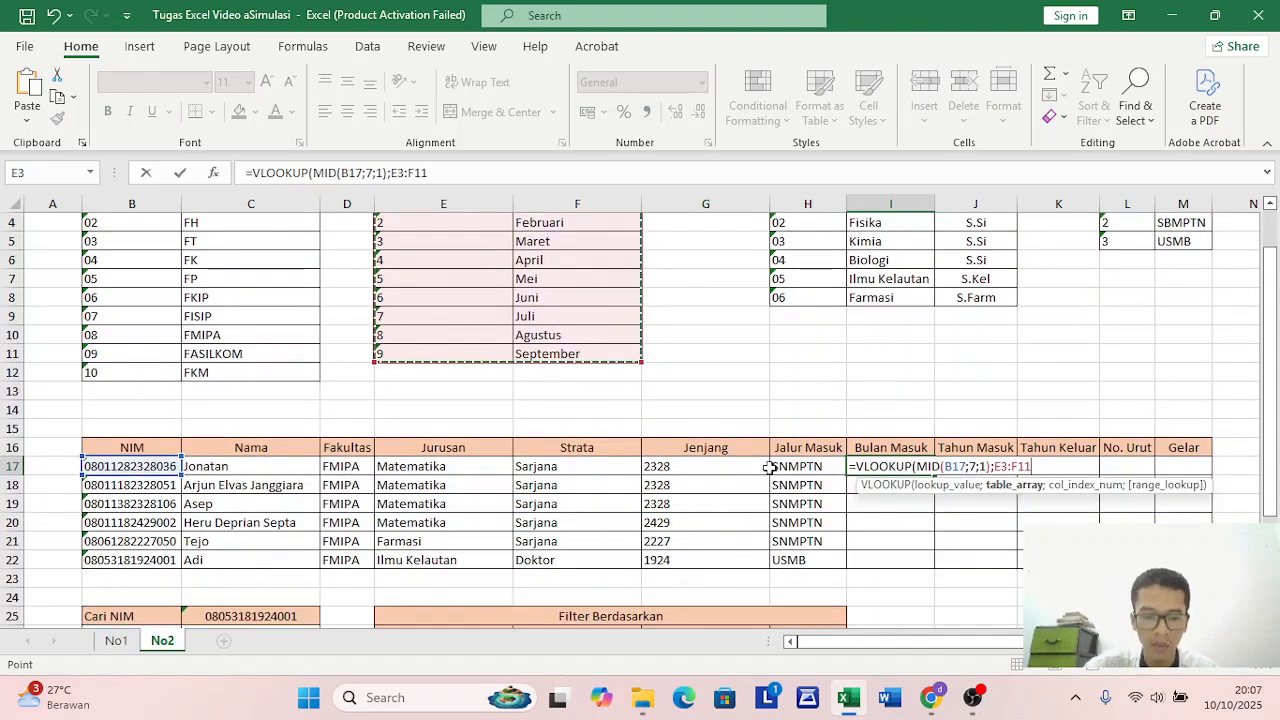
pyautogui.press('F4')
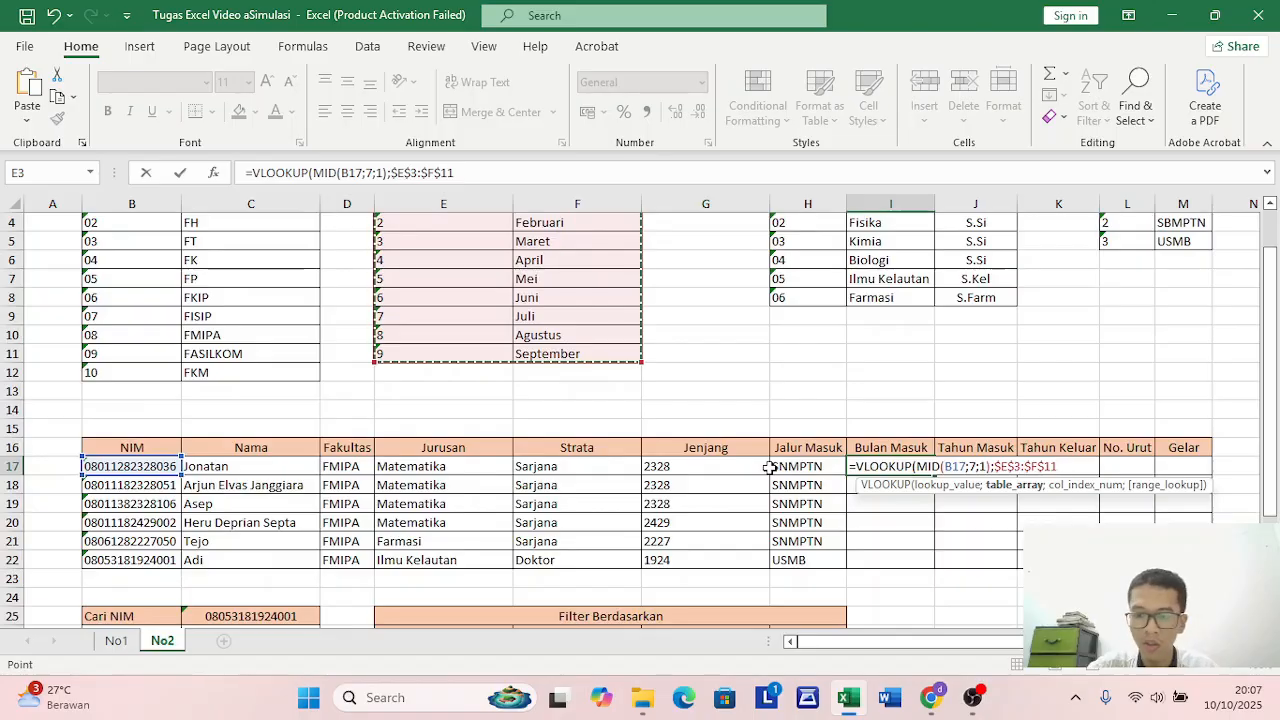
pyautogui.write(';')
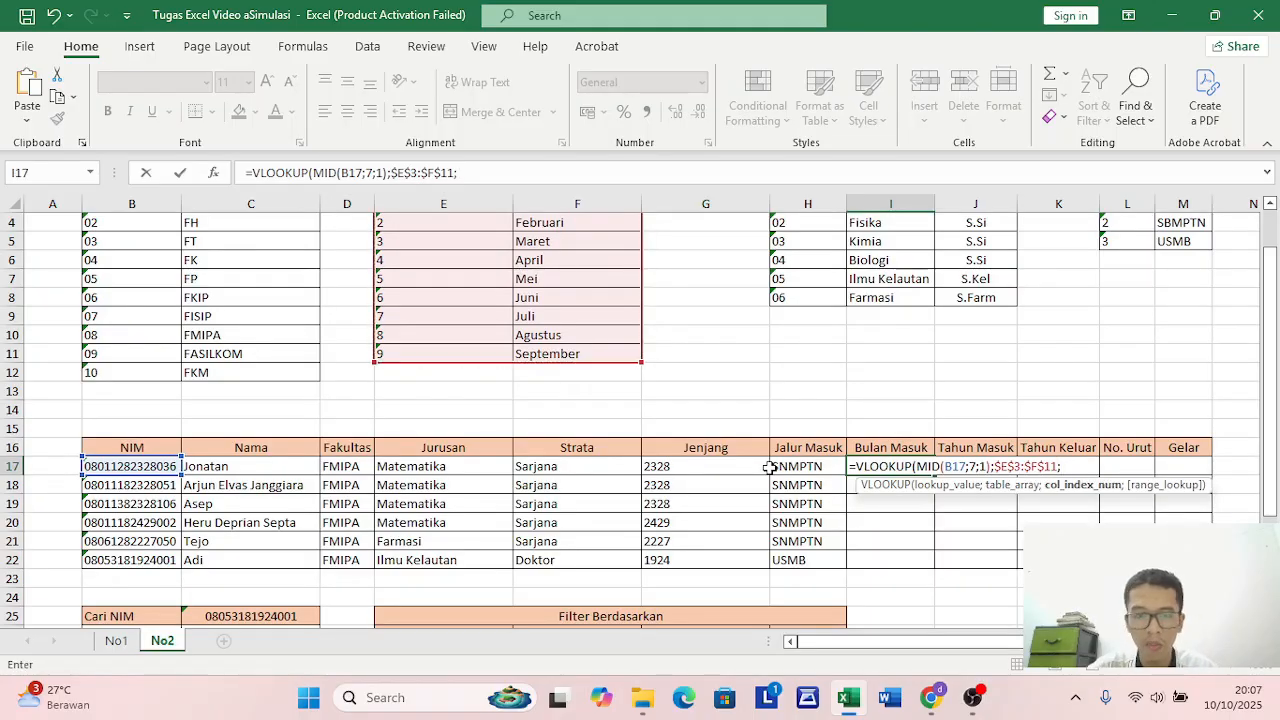
pyautogui.write('2;')
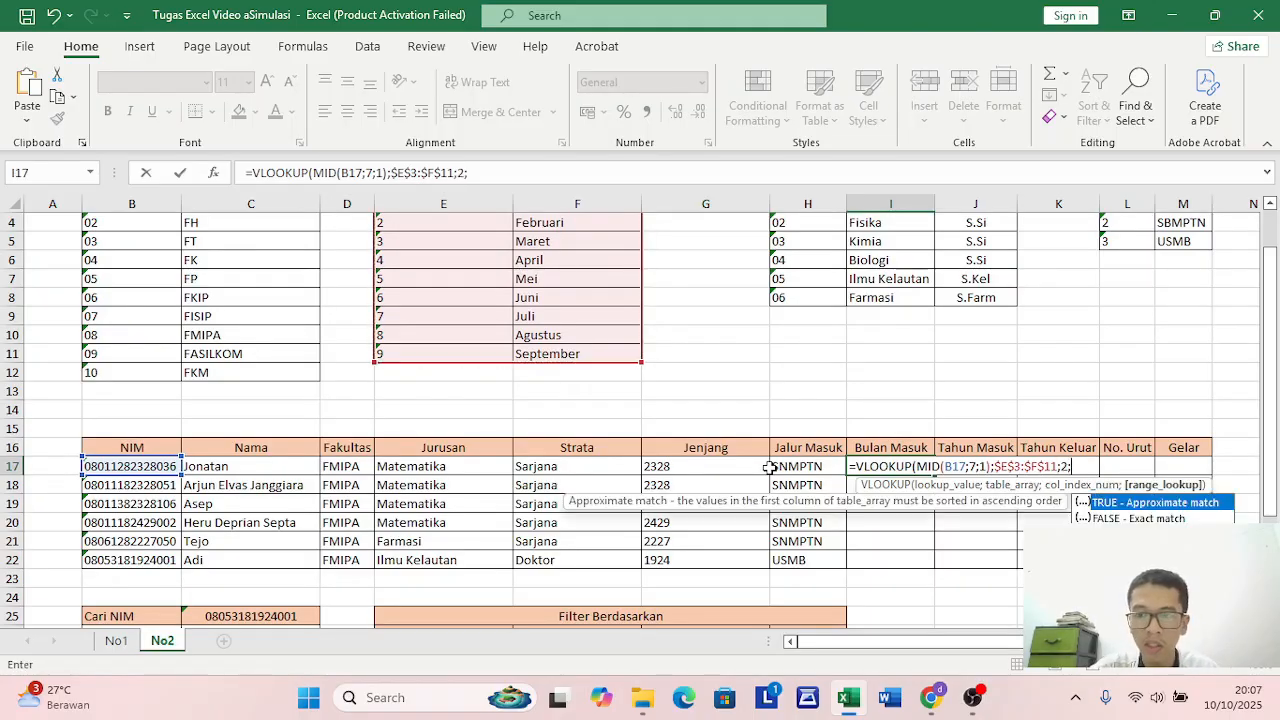
pyautogui.click(1170, 519)
pyautogui.doubleClick(1170, 519)
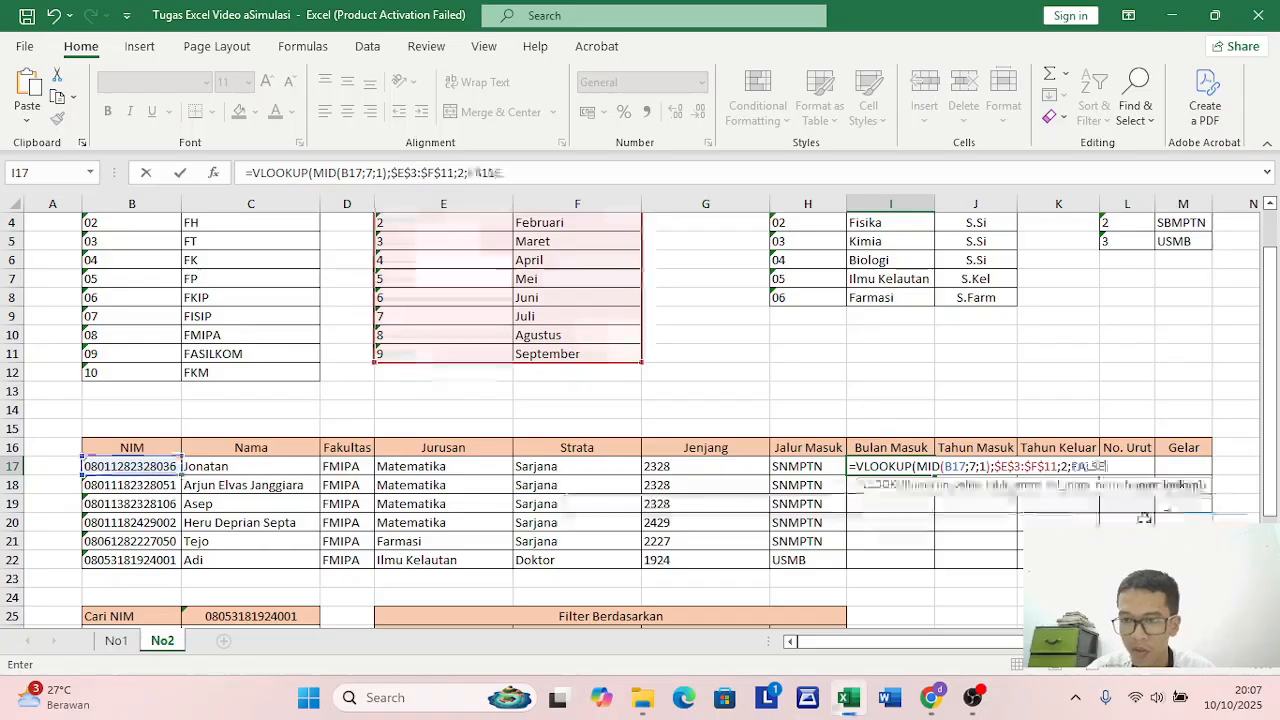
pyautogui.press('Return')
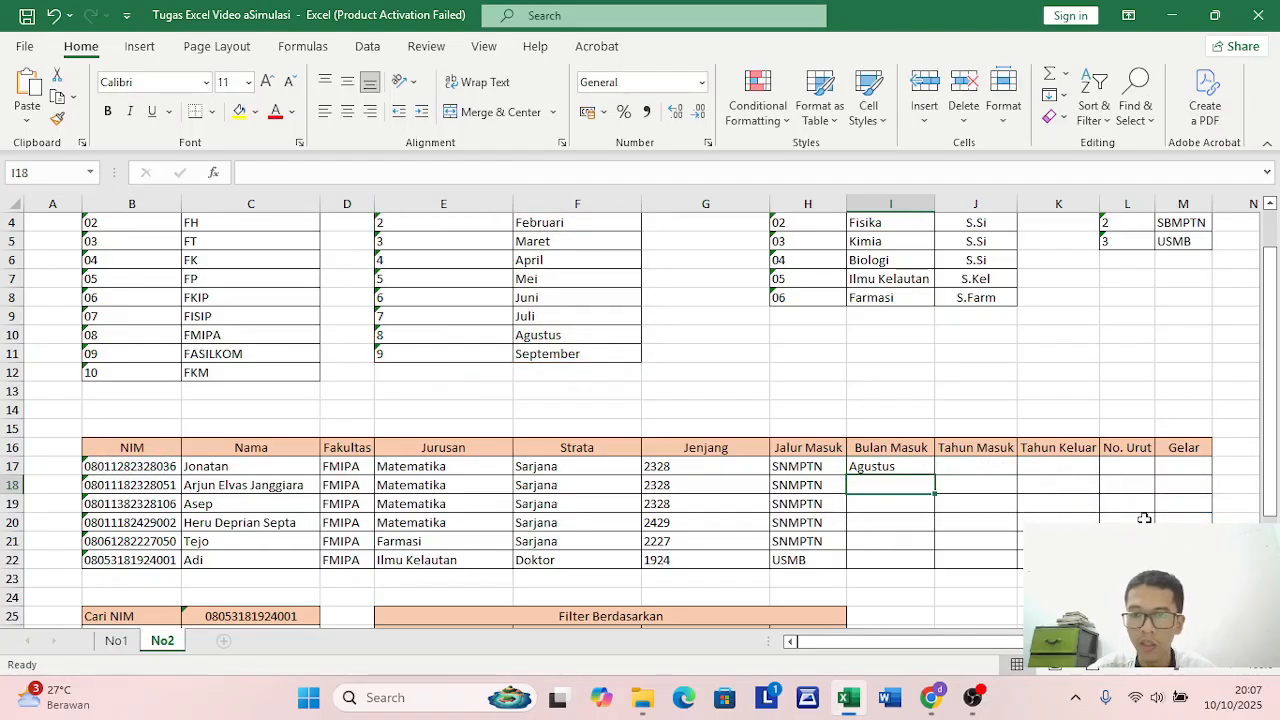
# Fill the Bulan Masuk formula from I17 down through I22
pyautogui.click(873, 453)
pyautogui.click(928, 470)
pyautogui.moveTo(936, 479); pyautogui.dragTo(938, 566)
pyautogui.click(970, 464)
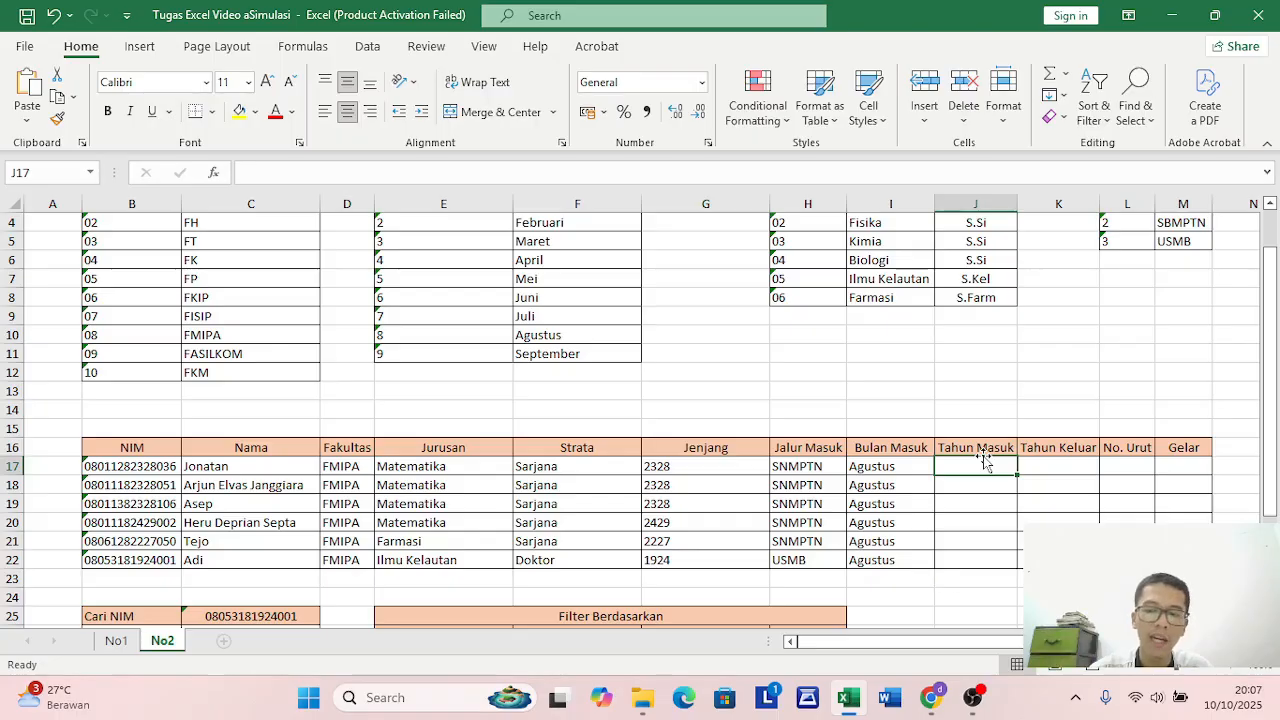
pyautogui.write('=')
pyautogui.press('BackSpace')
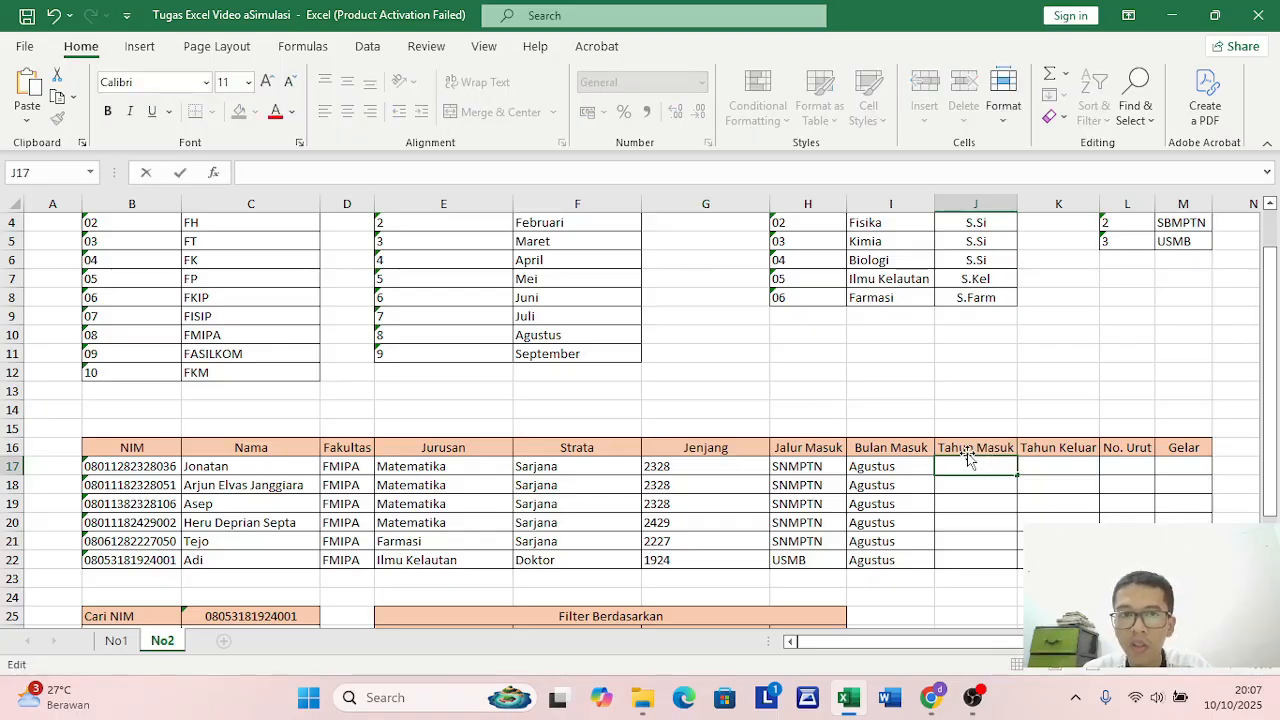
pyautogui.click(982, 447)
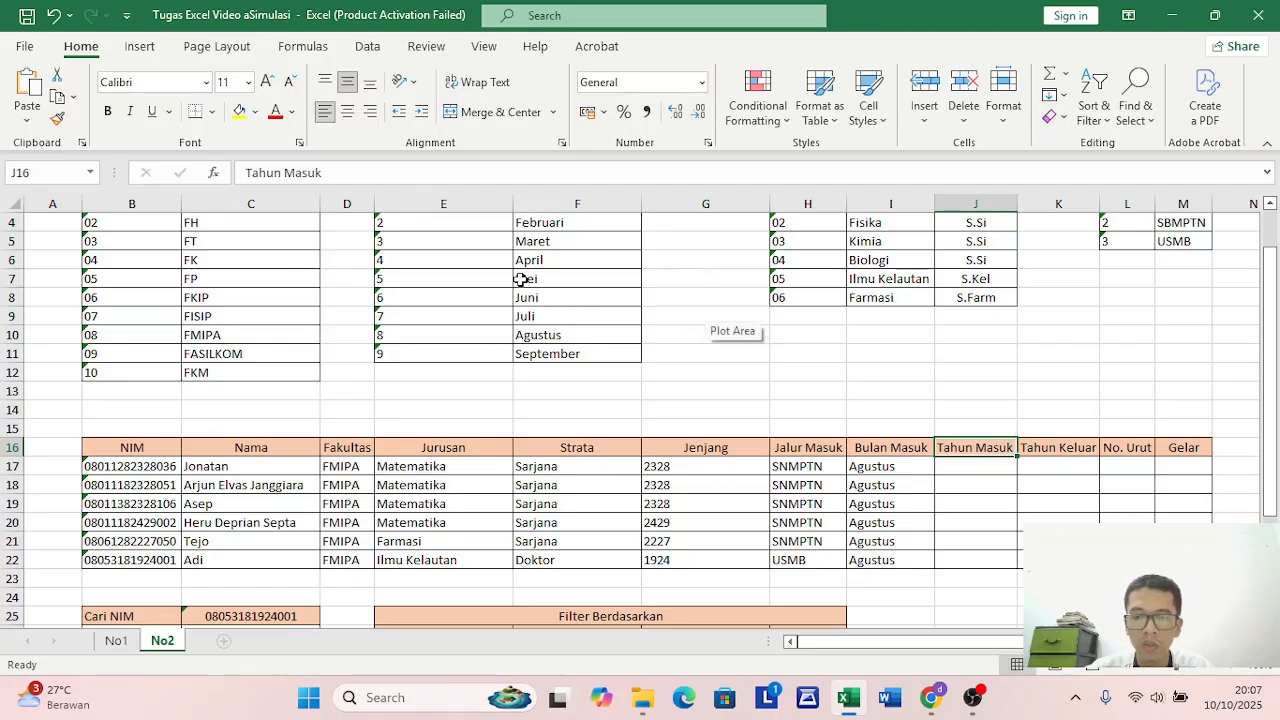
# Start the Tahun Masuk formula in J17 as 20 joined with & to a MID of NIM cell B17
pyautogui.click(989, 466)
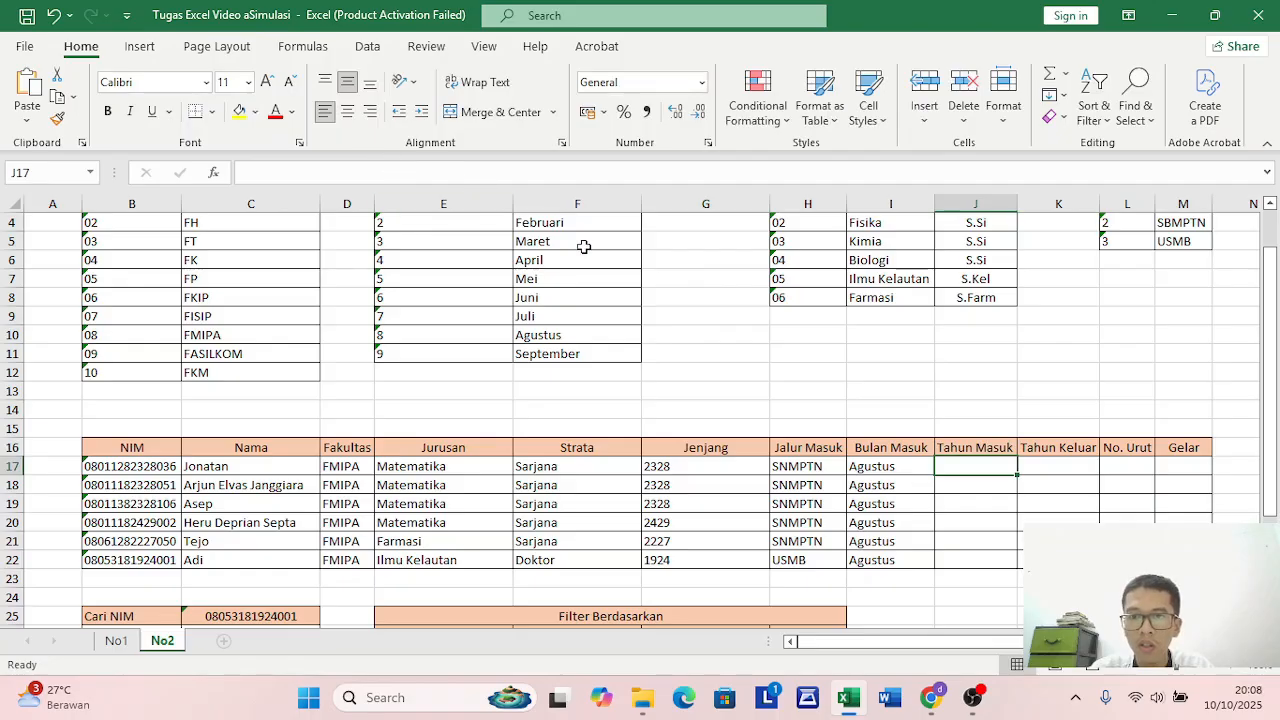
pyautogui.write('=20')
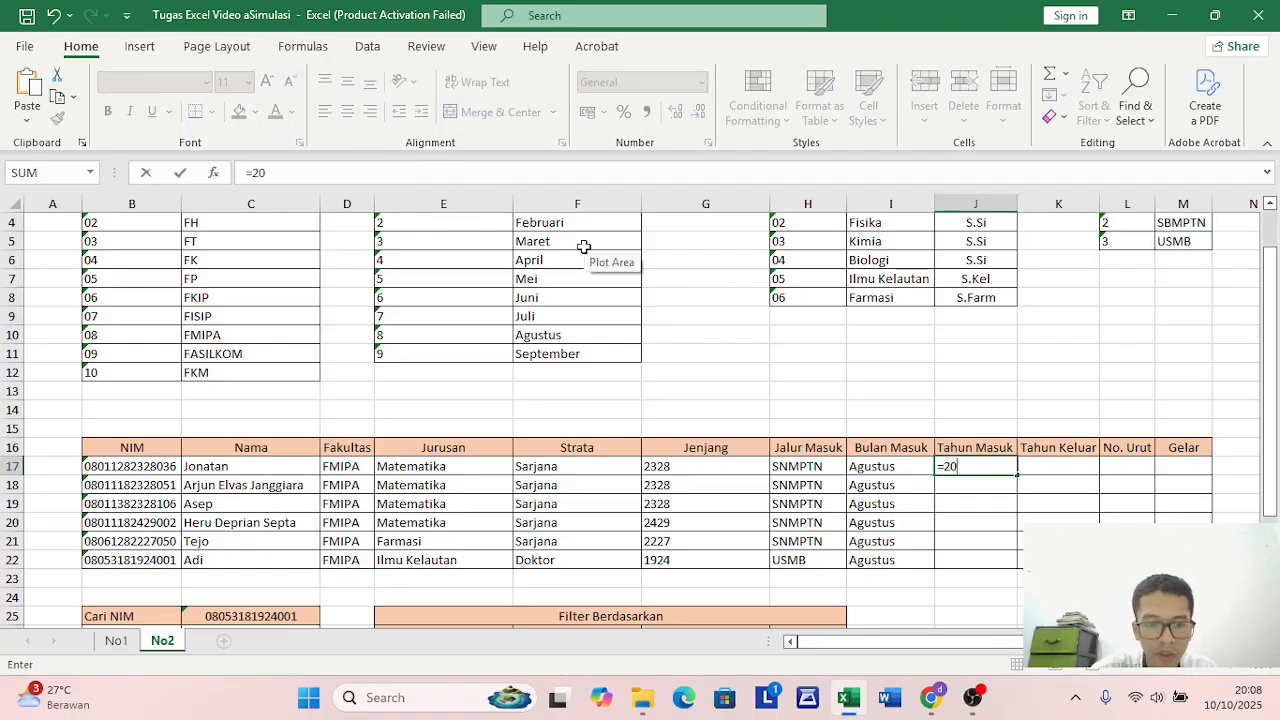
pyautogui.write('&M')
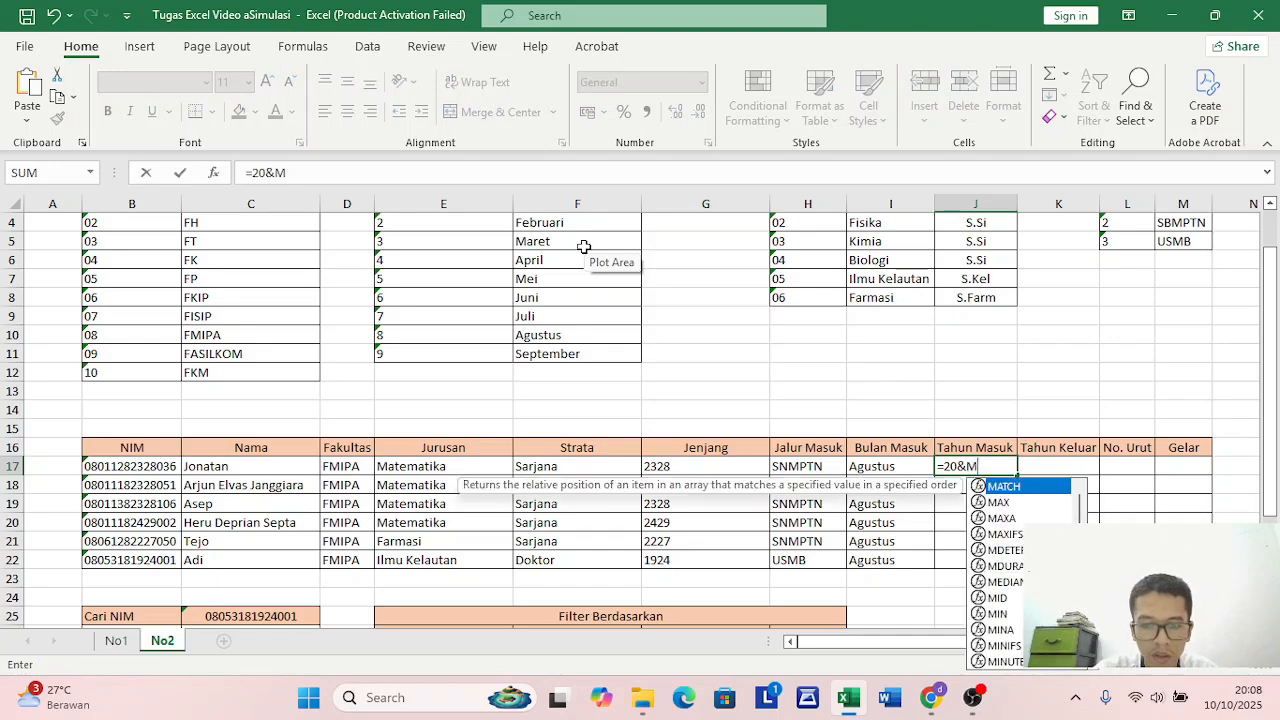
pyautogui.write('ID(')
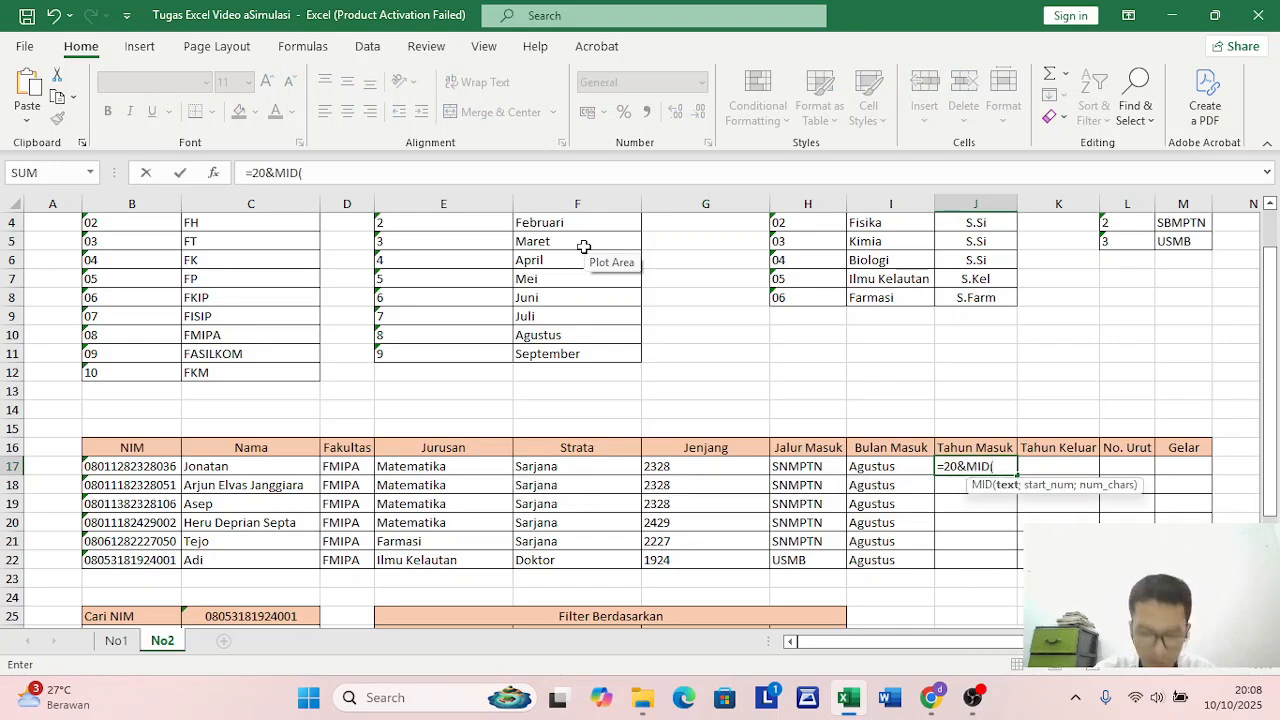
pyautogui.click(162, 466)
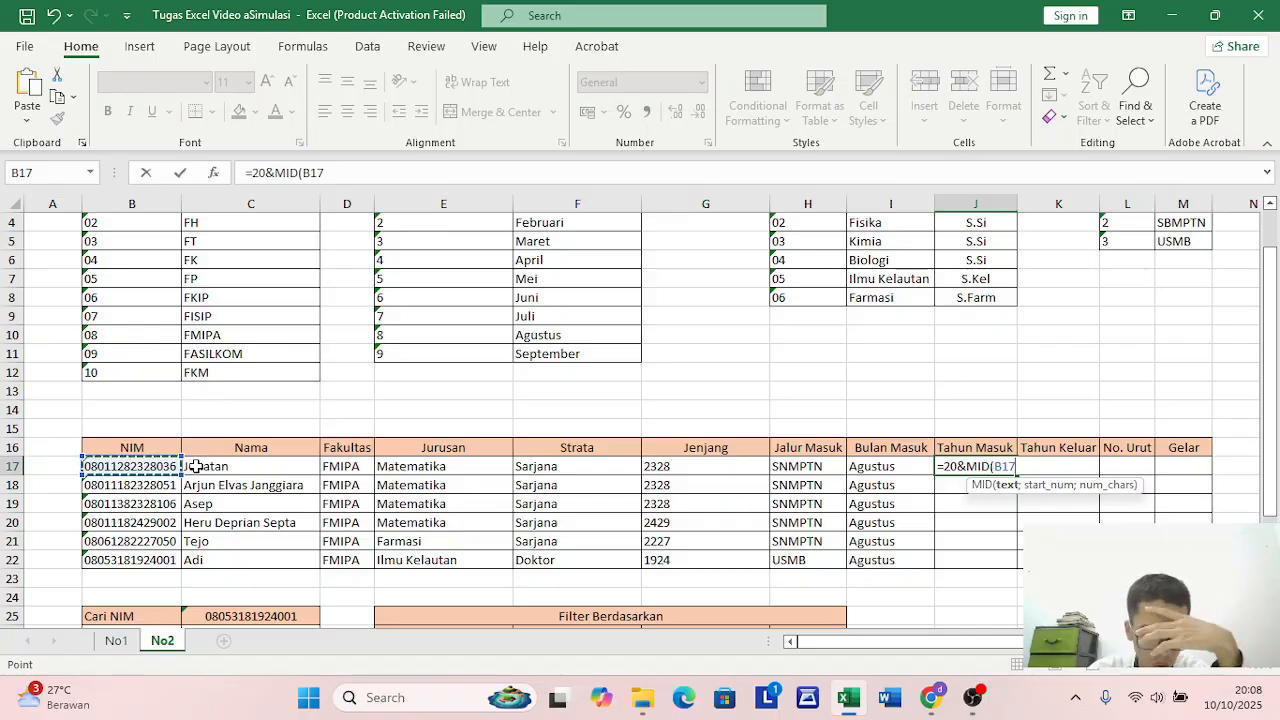
# Complete the J17 formula as =20&MID(B17;8;2) and fill it down through J22
pyautogui.write(';')
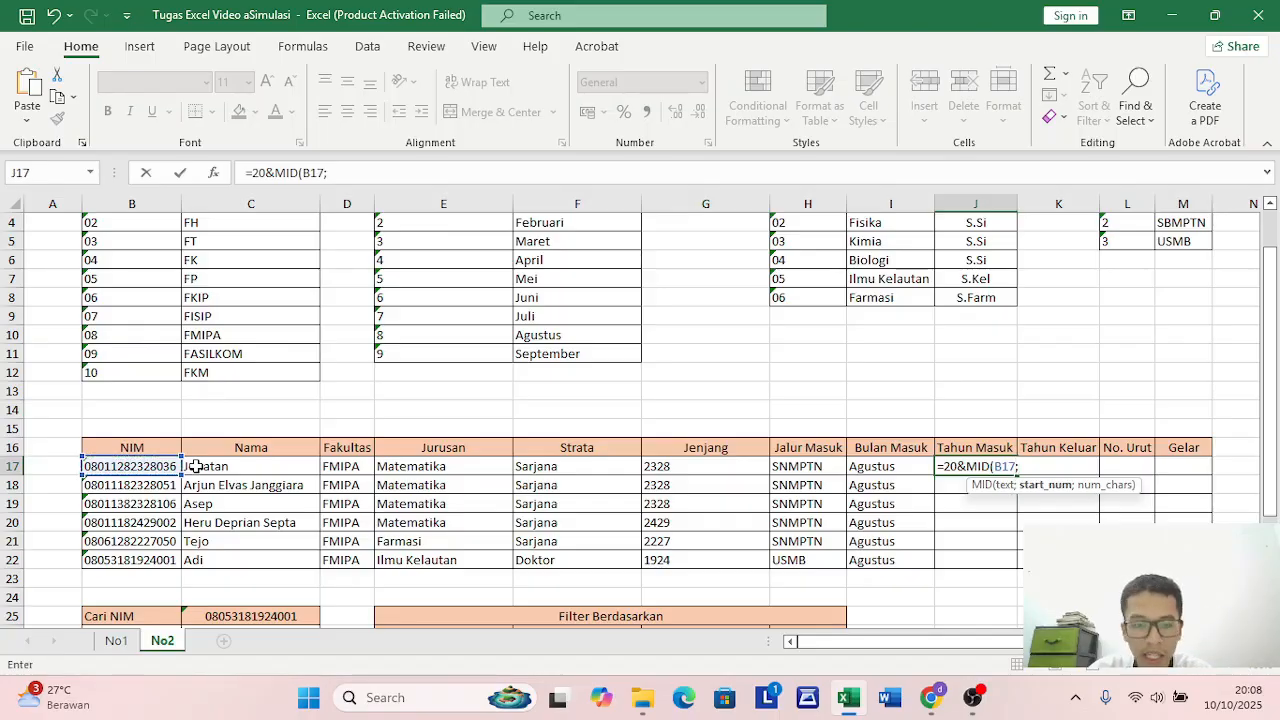
pyautogui.write('8;')
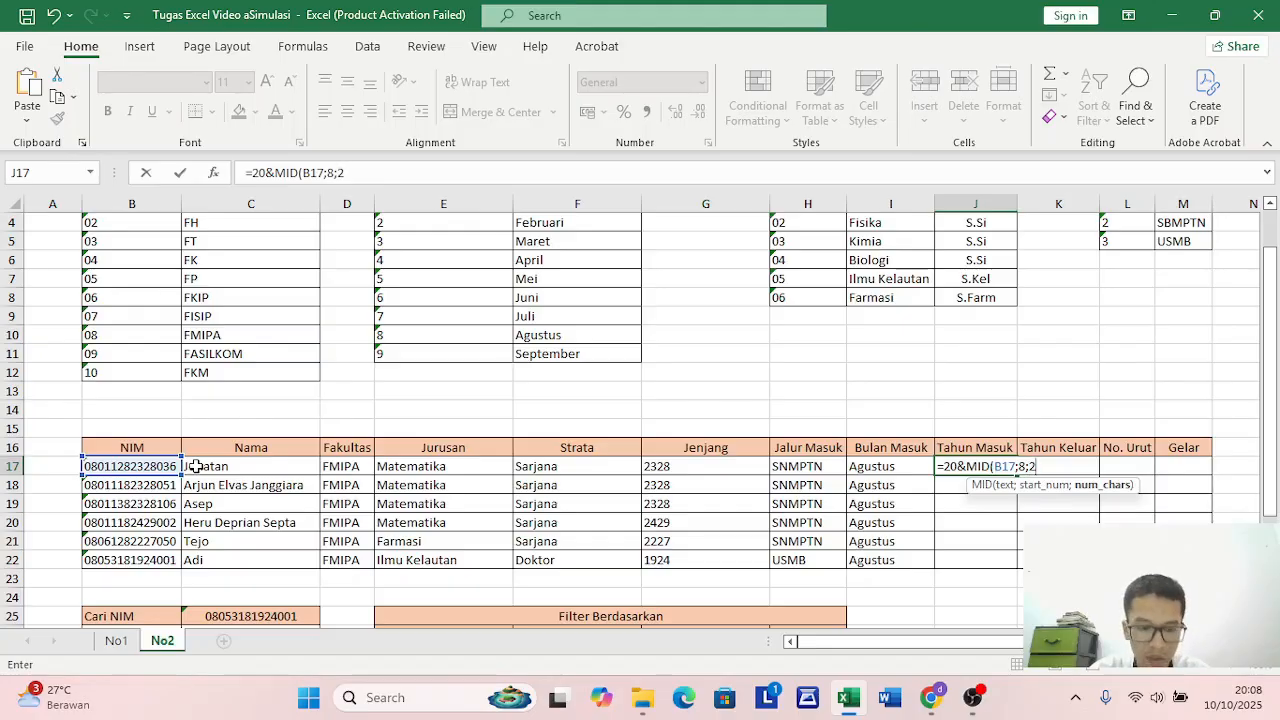
pyautogui.write('2)')
pyautogui.press('Return')
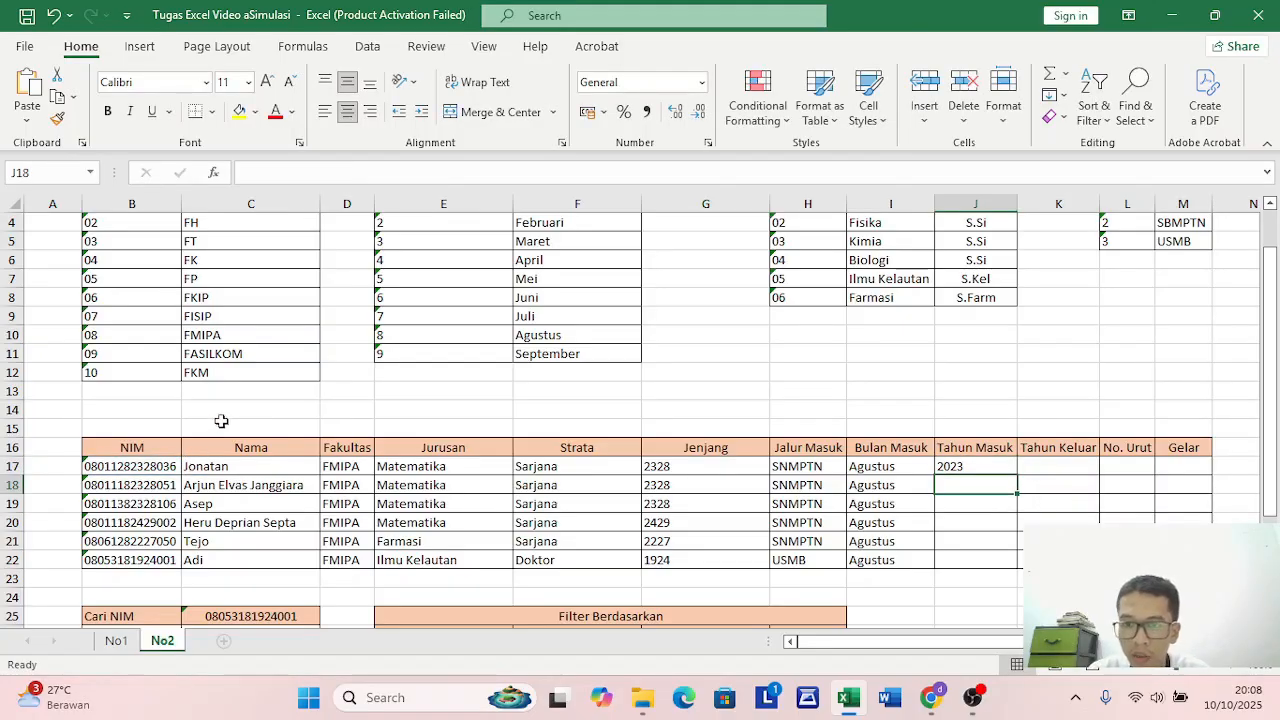
pyautogui.click(997, 466)
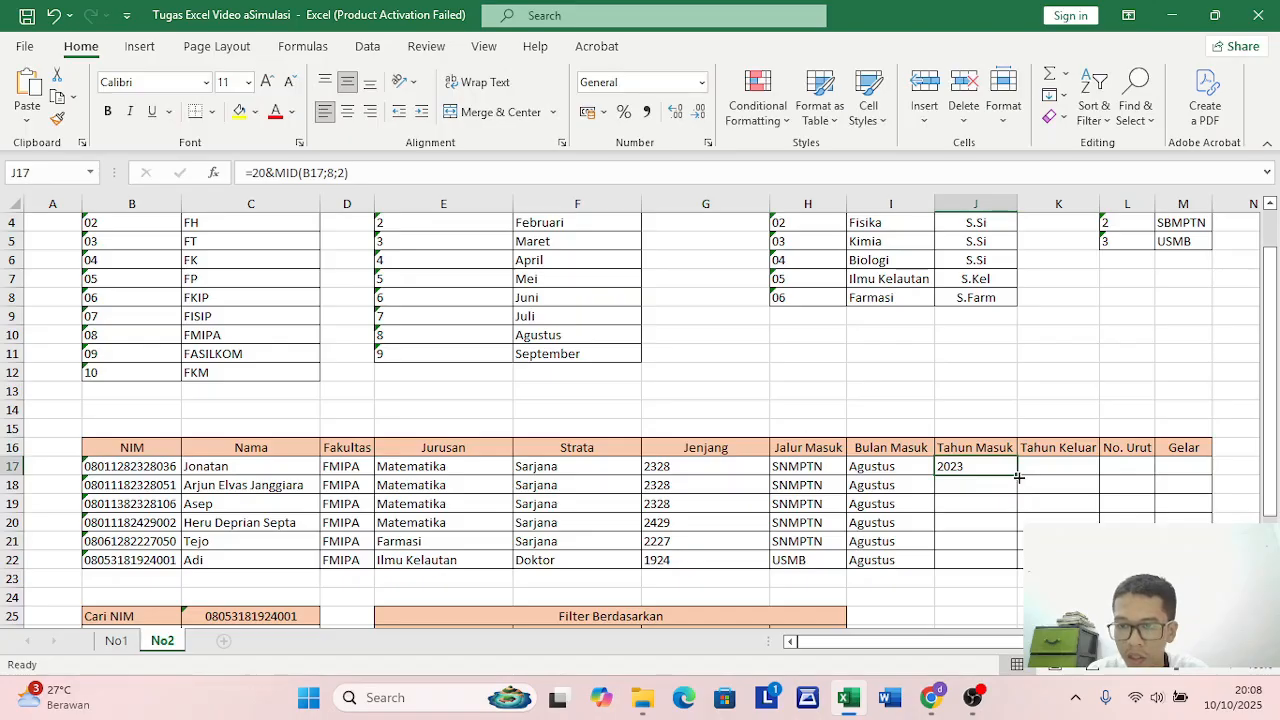
pyautogui.moveTo(1017, 475); pyautogui.dragTo(1017, 568)
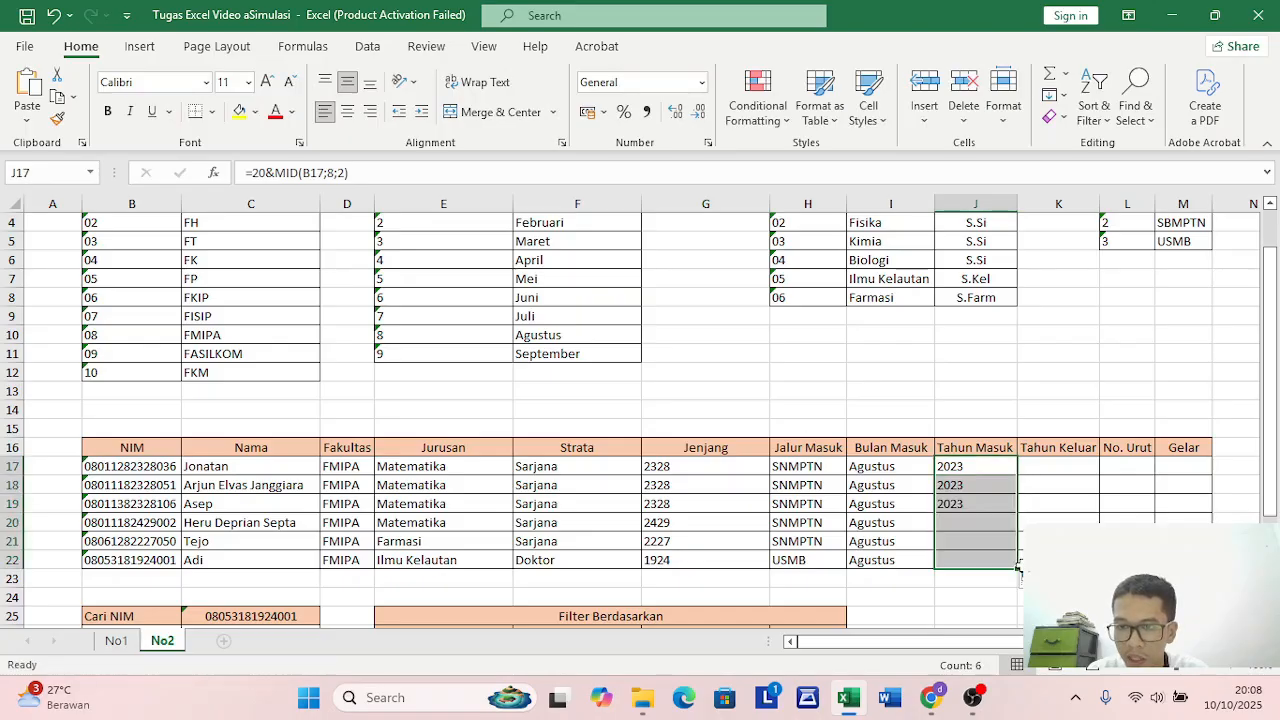
pyautogui.click(1052, 463)
pyautogui.write('=')
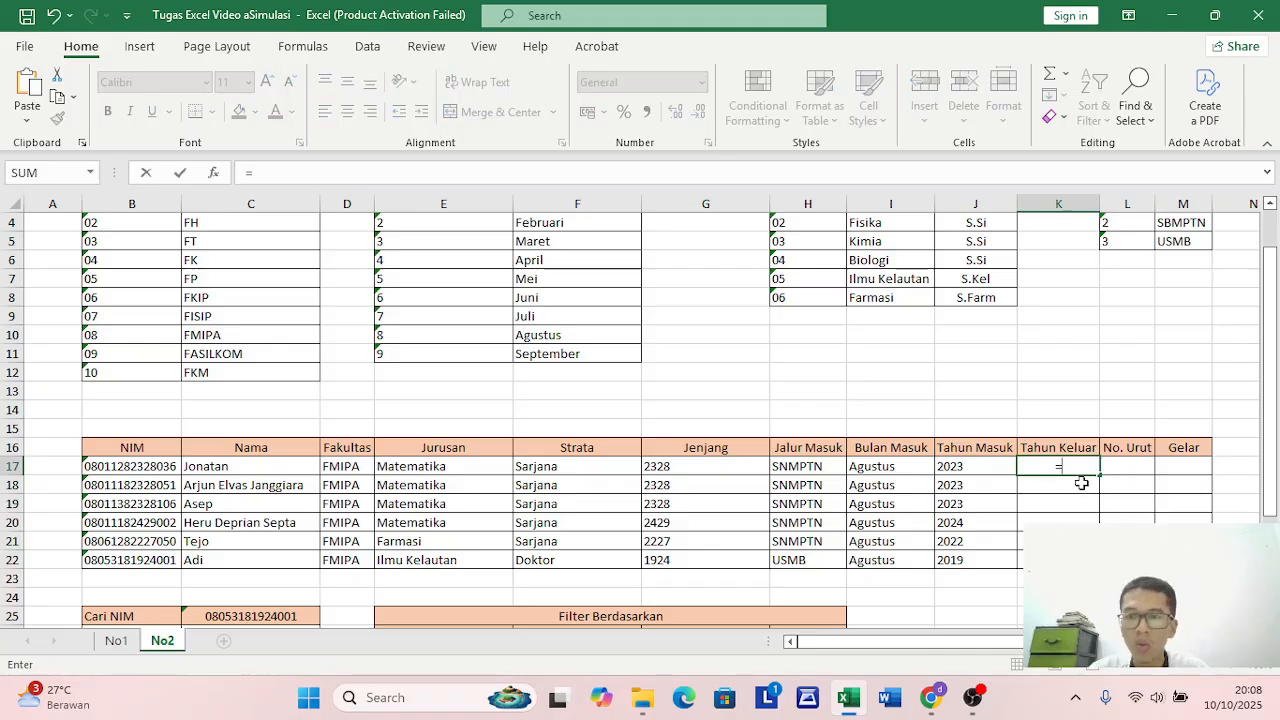
pyautogui.click(1109, 499)
pyautogui.click(1066, 463)
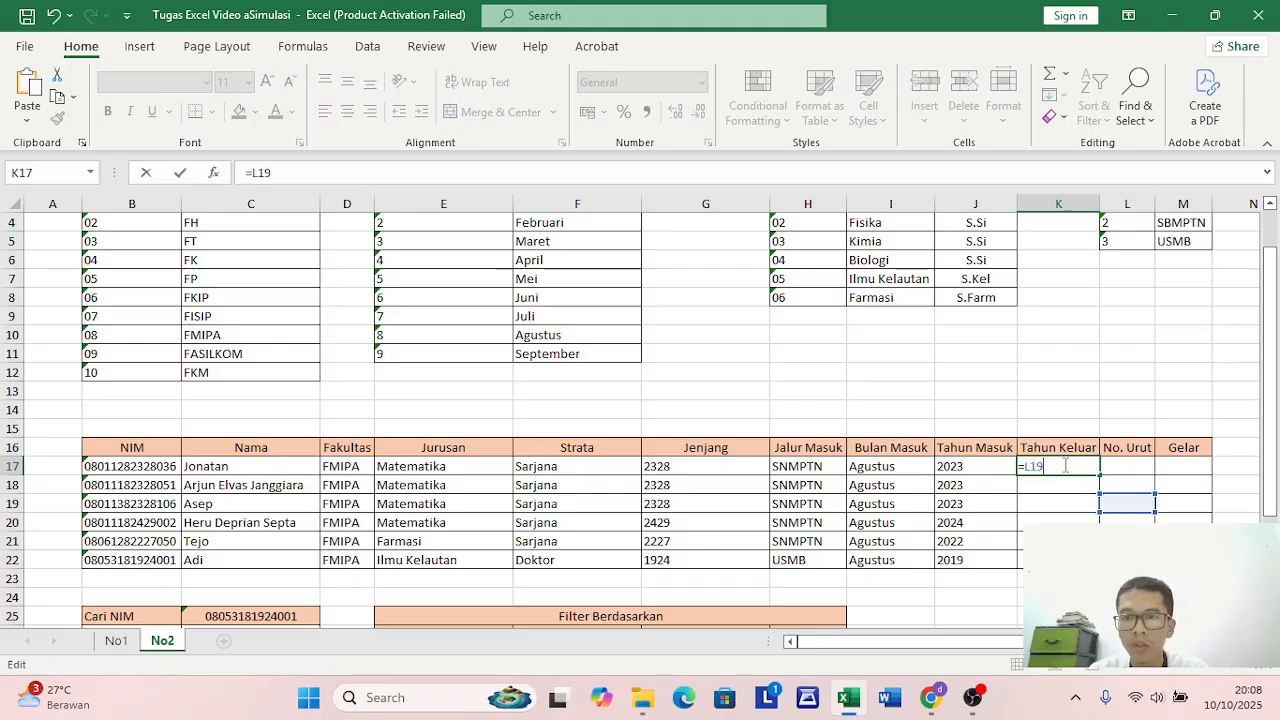
pyautogui.press('BackSpace')
pyautogui.press('BackSpace')
pyautogui.press('BackSpace')
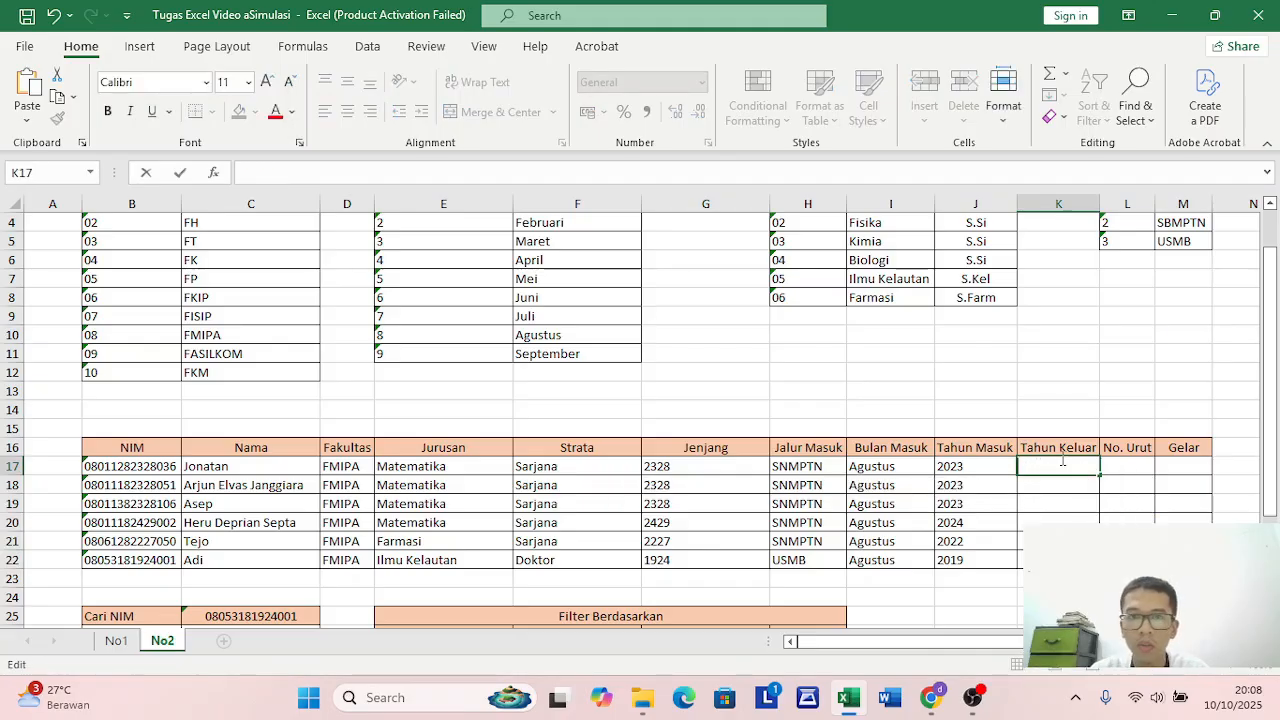
pyautogui.click(1060, 486)
# Enter the Tahun Keluar formula =20&MID(B17;10;2) in K17 and fill it down through K22
pyautogui.click(1061, 465)
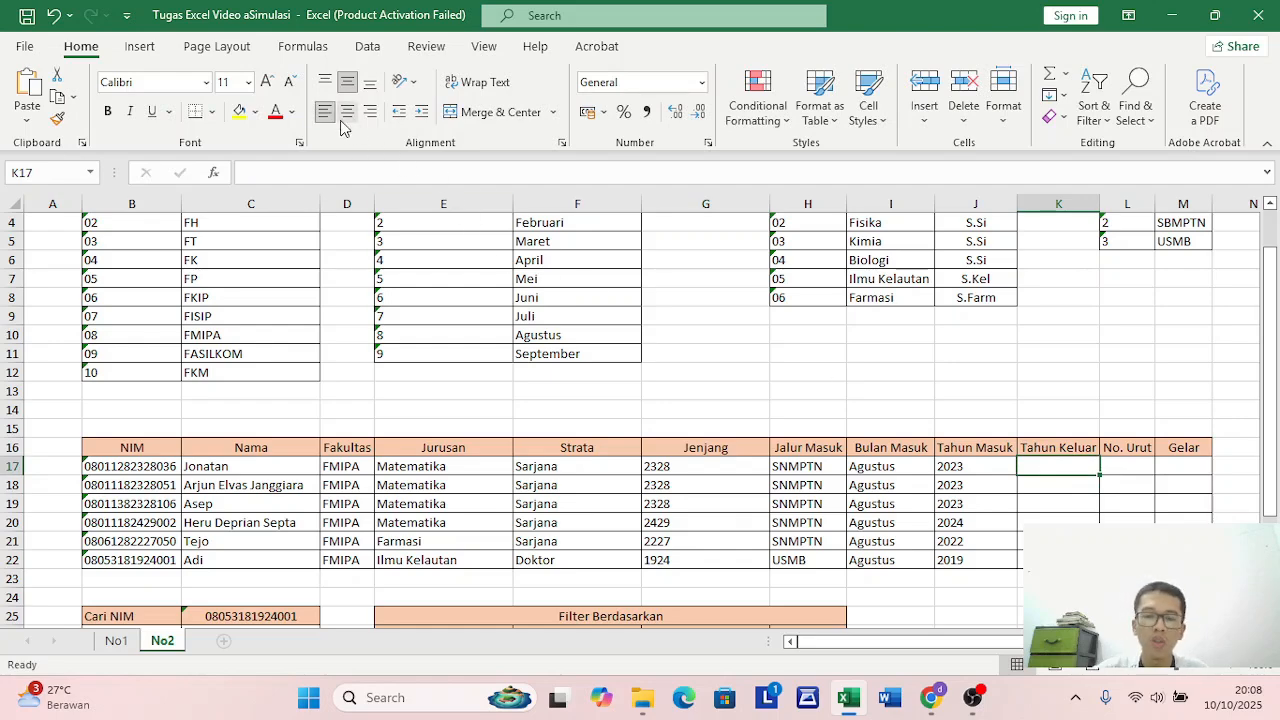
pyautogui.write('=')
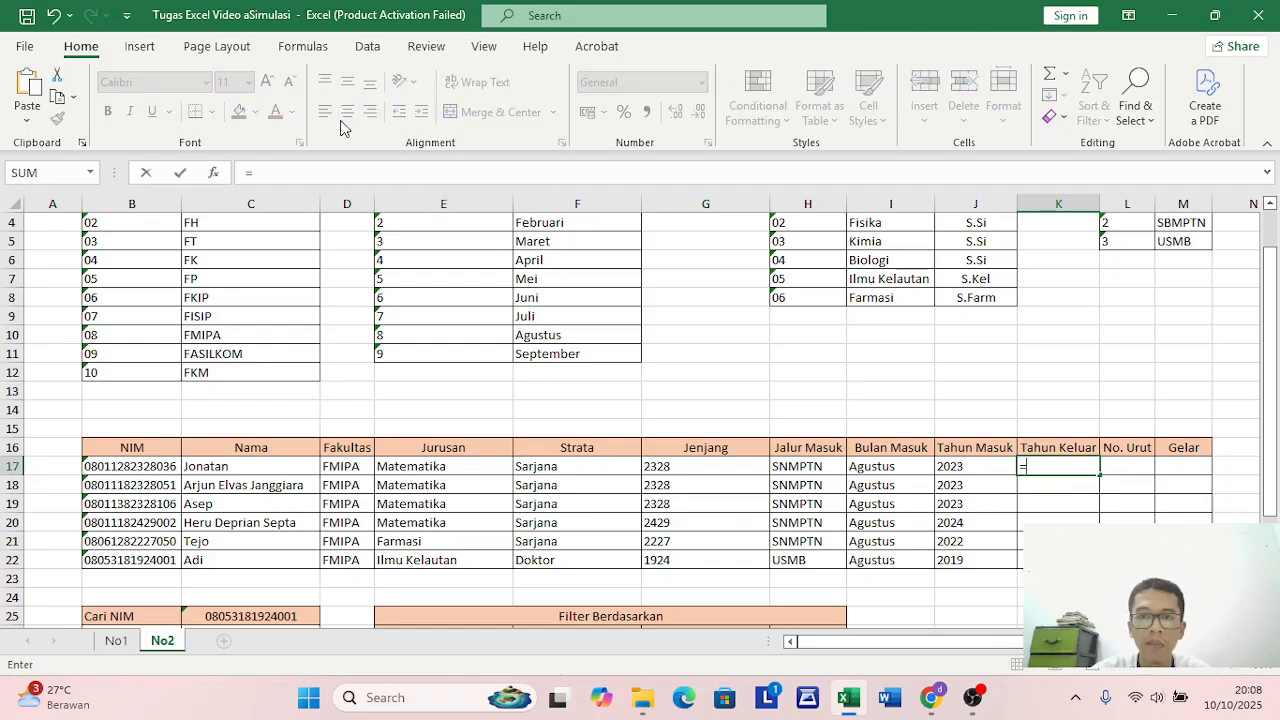
pyautogui.write('20')
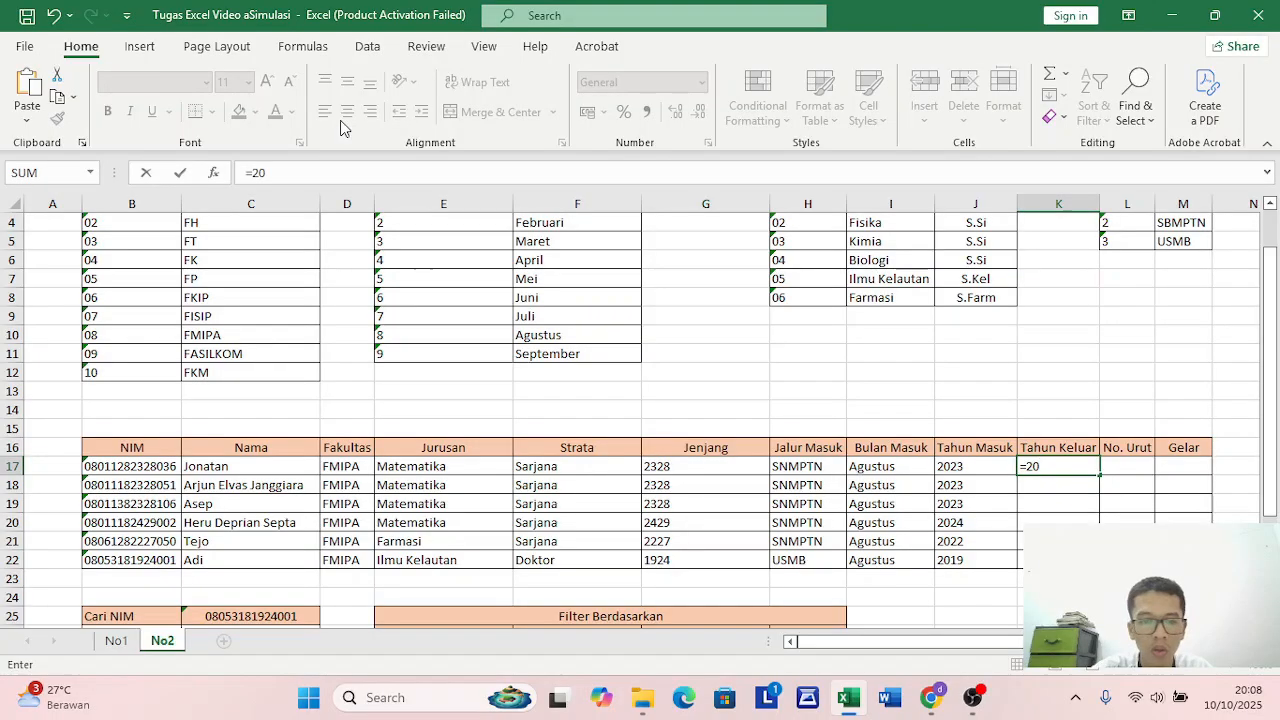
pyautogui.write('&MID')
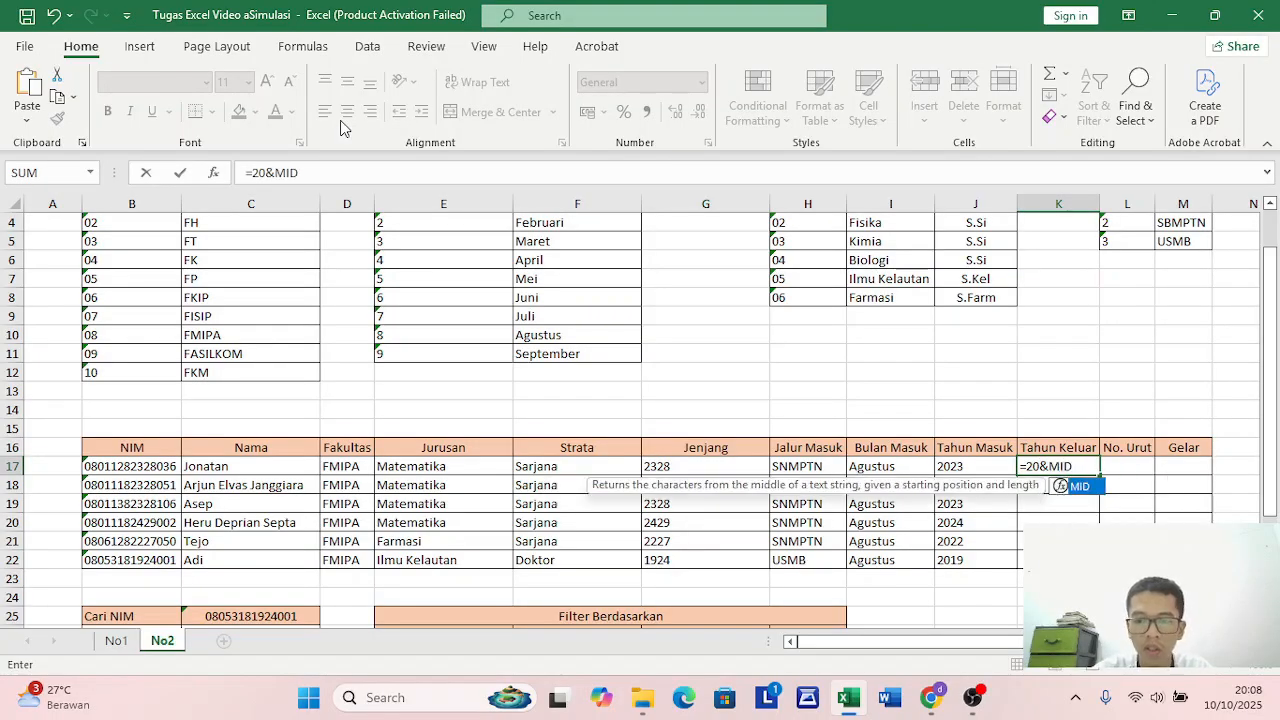
pyautogui.write('(')
pyautogui.click(149, 470)
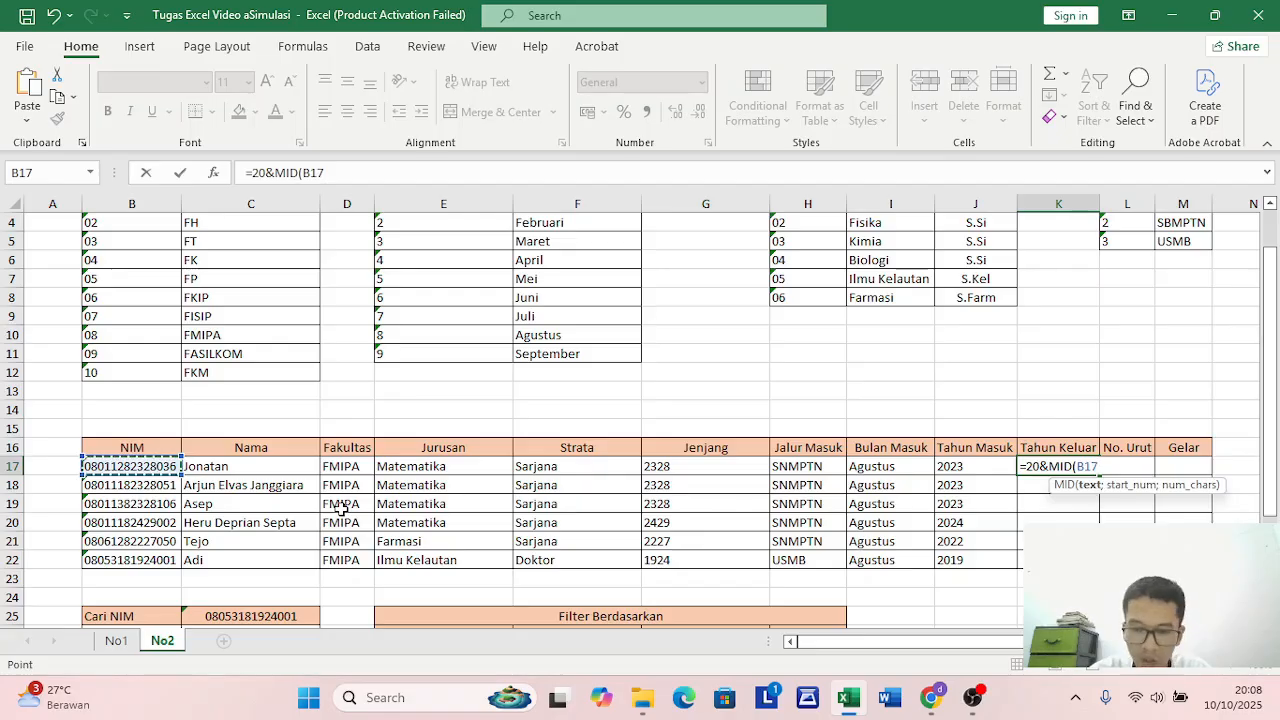
pyautogui.write(';')
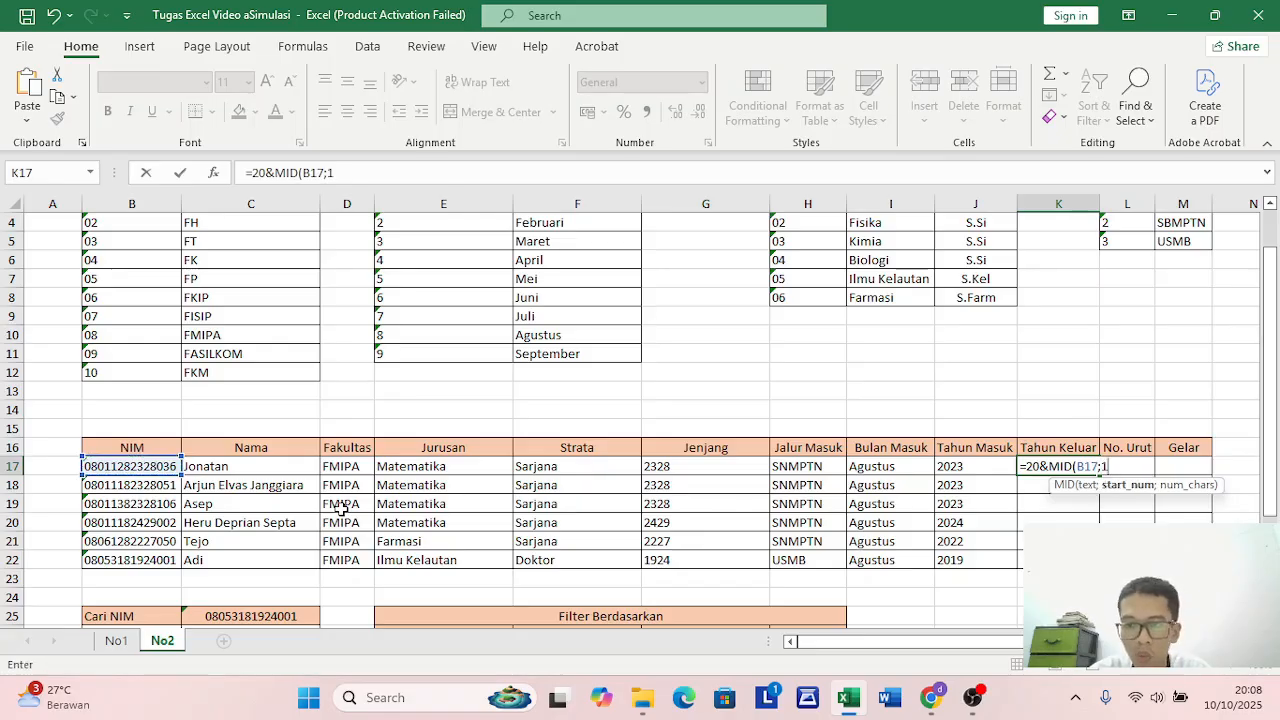
pyautogui.write('10;2')
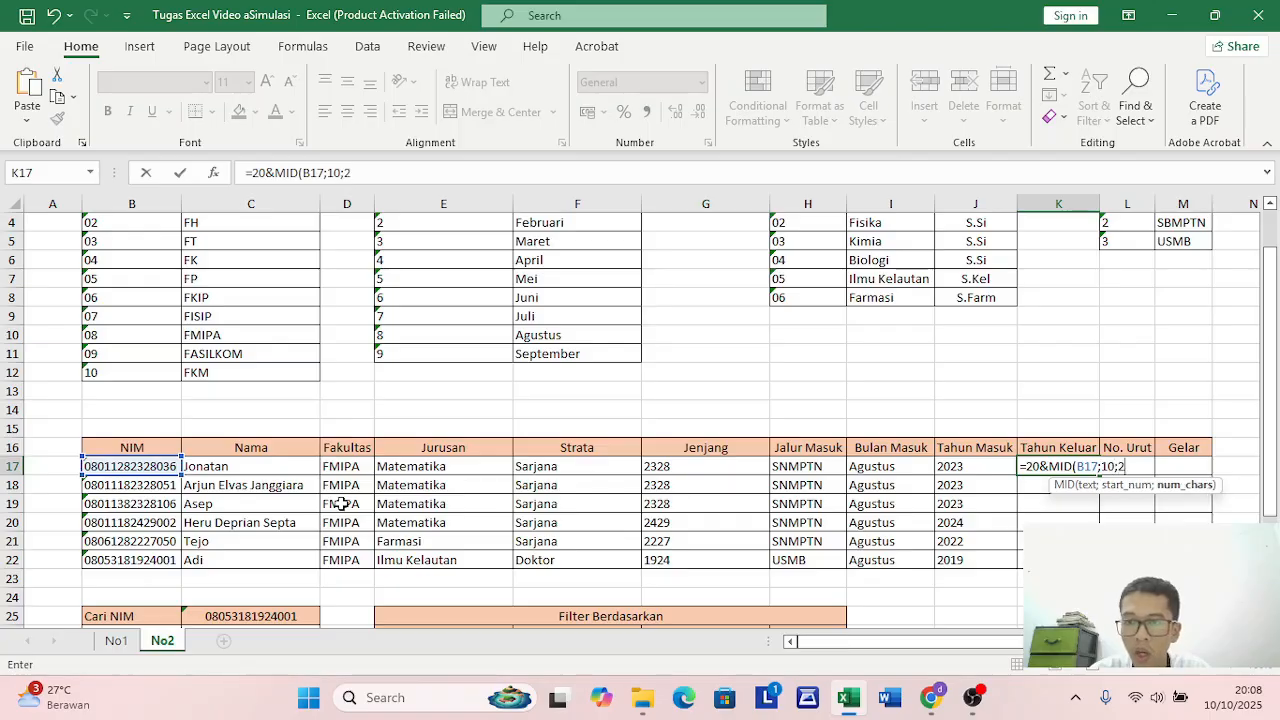
pyautogui.press('Return')
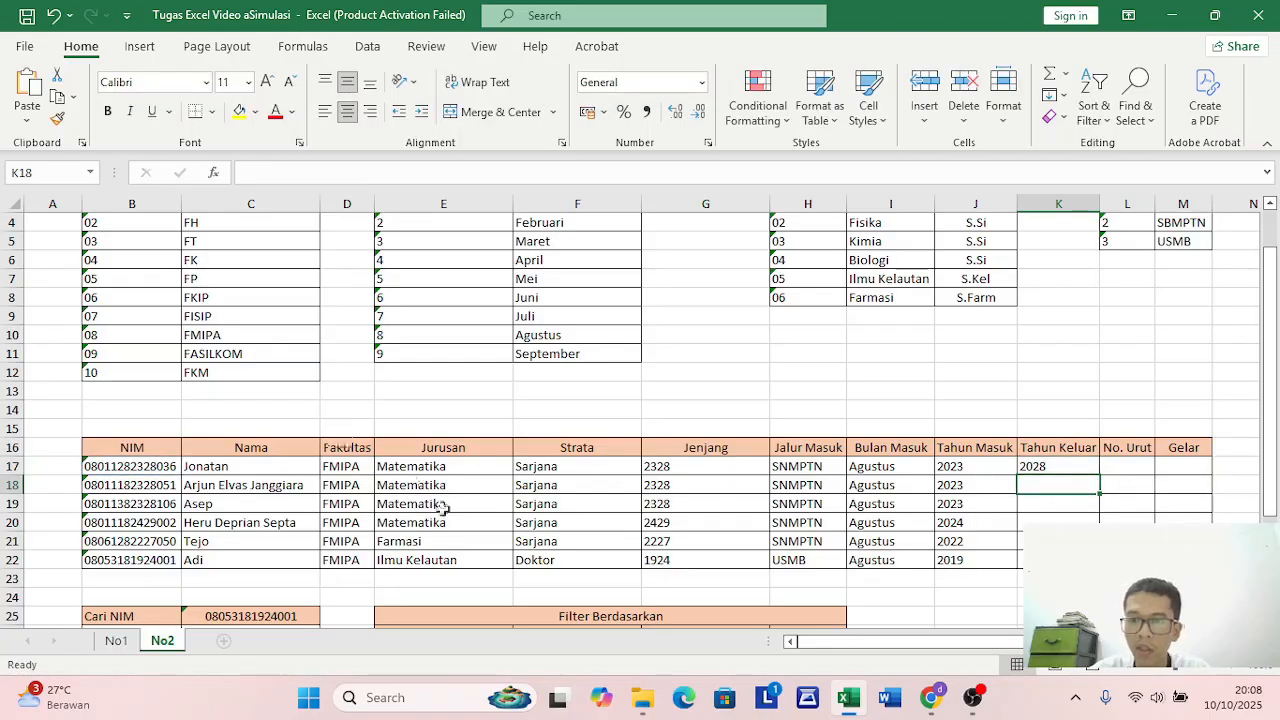
pyautogui.click(1092, 465)
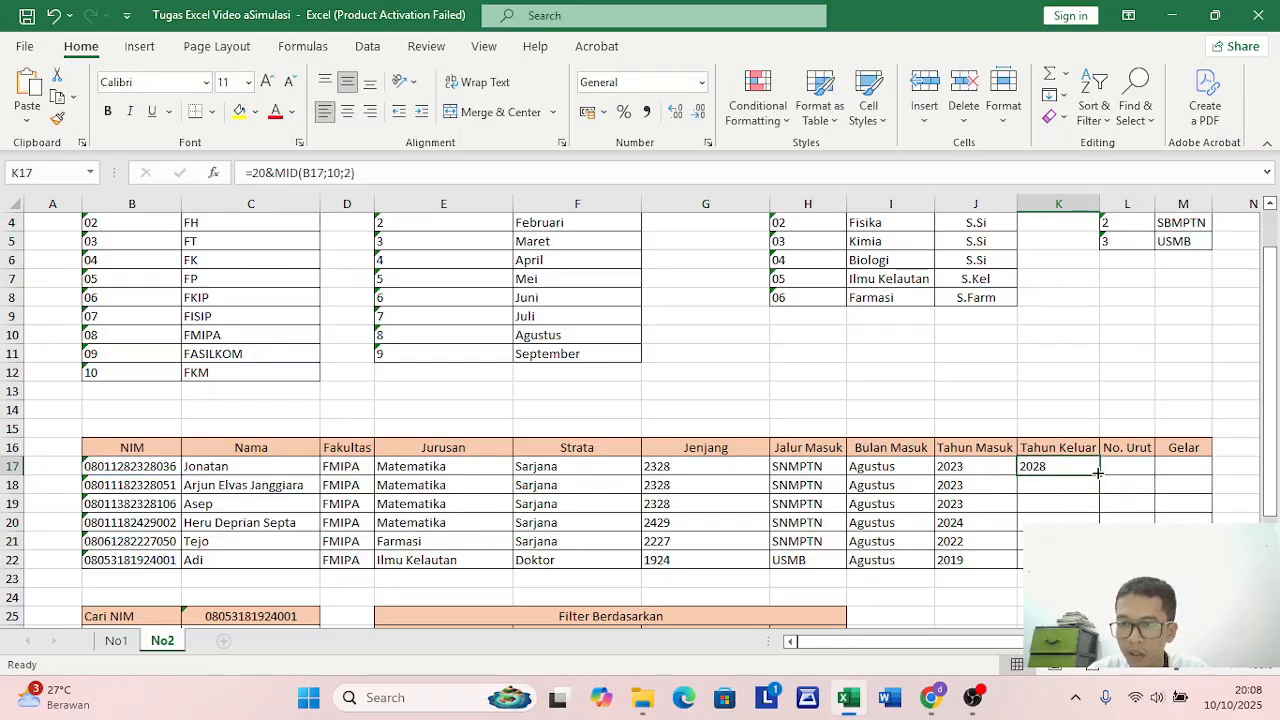
pyautogui.moveTo(1098, 472); pyautogui.dragTo(1098, 562)
# Enter the No. Urut formula =RIGHT(B17;3) in L17 and fill it down through L22
pyautogui.click(1130, 468)
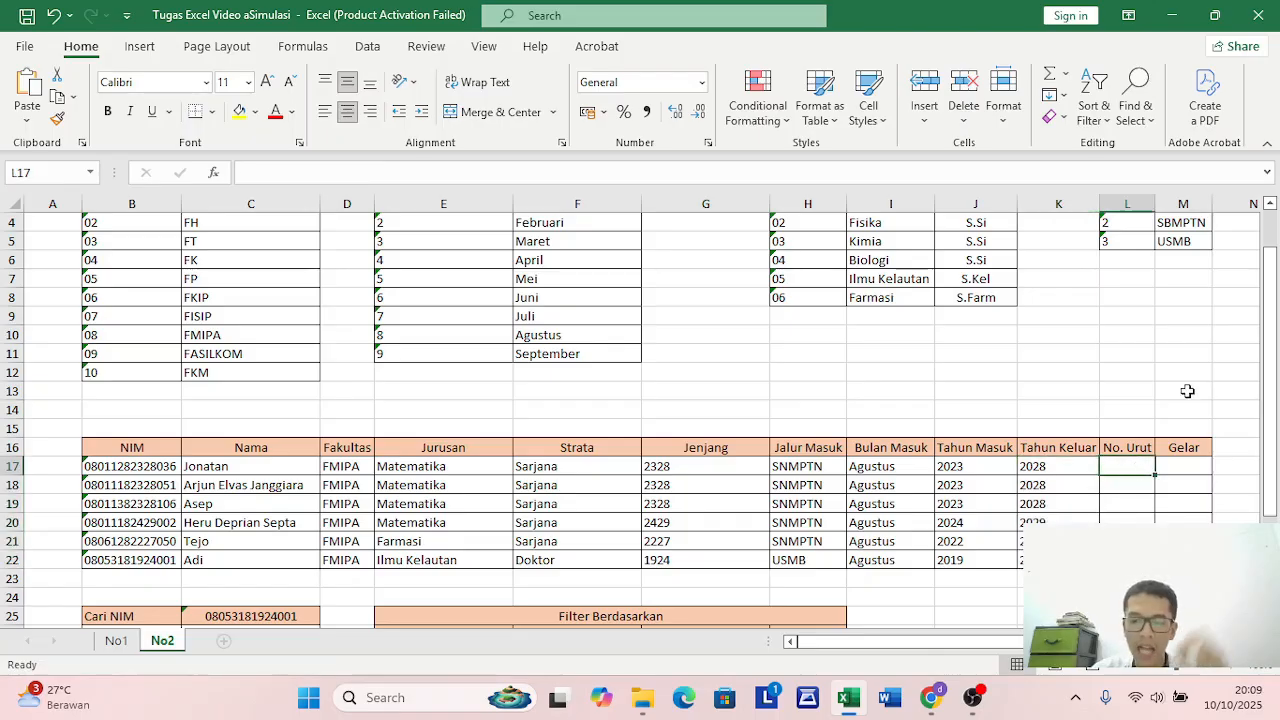
pyautogui.write('=')
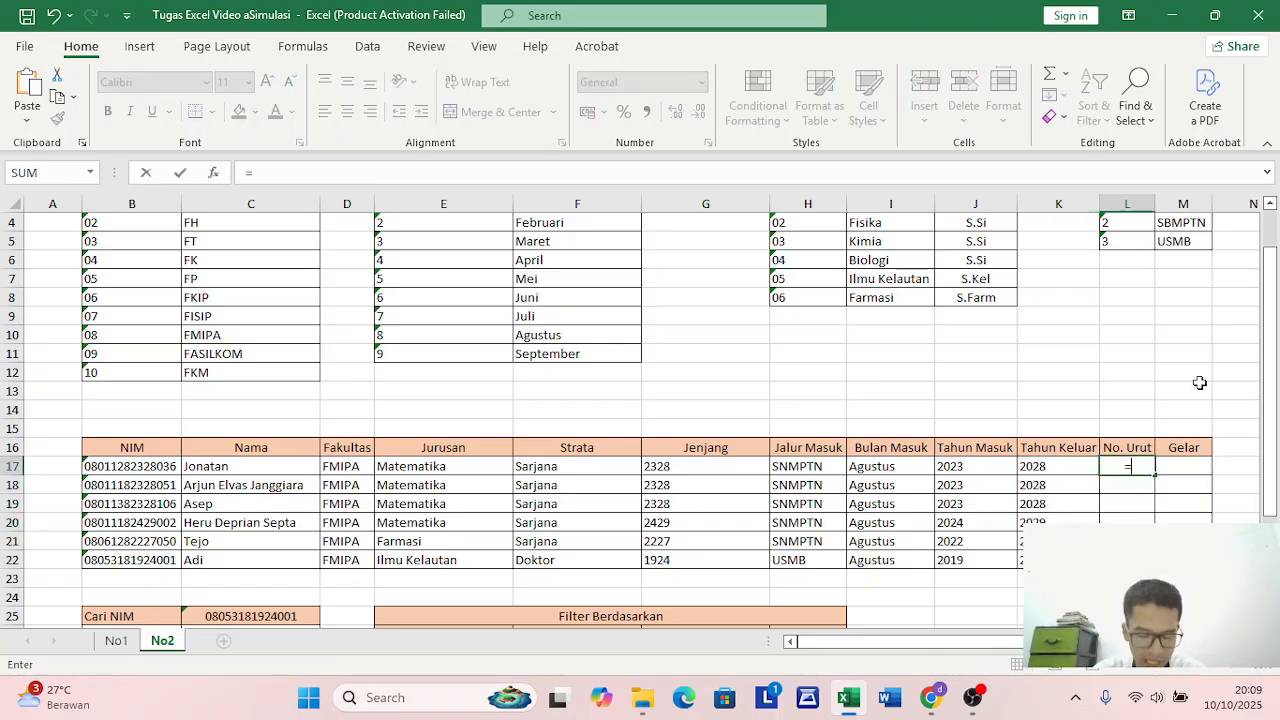
pyautogui.press('BackSpace')
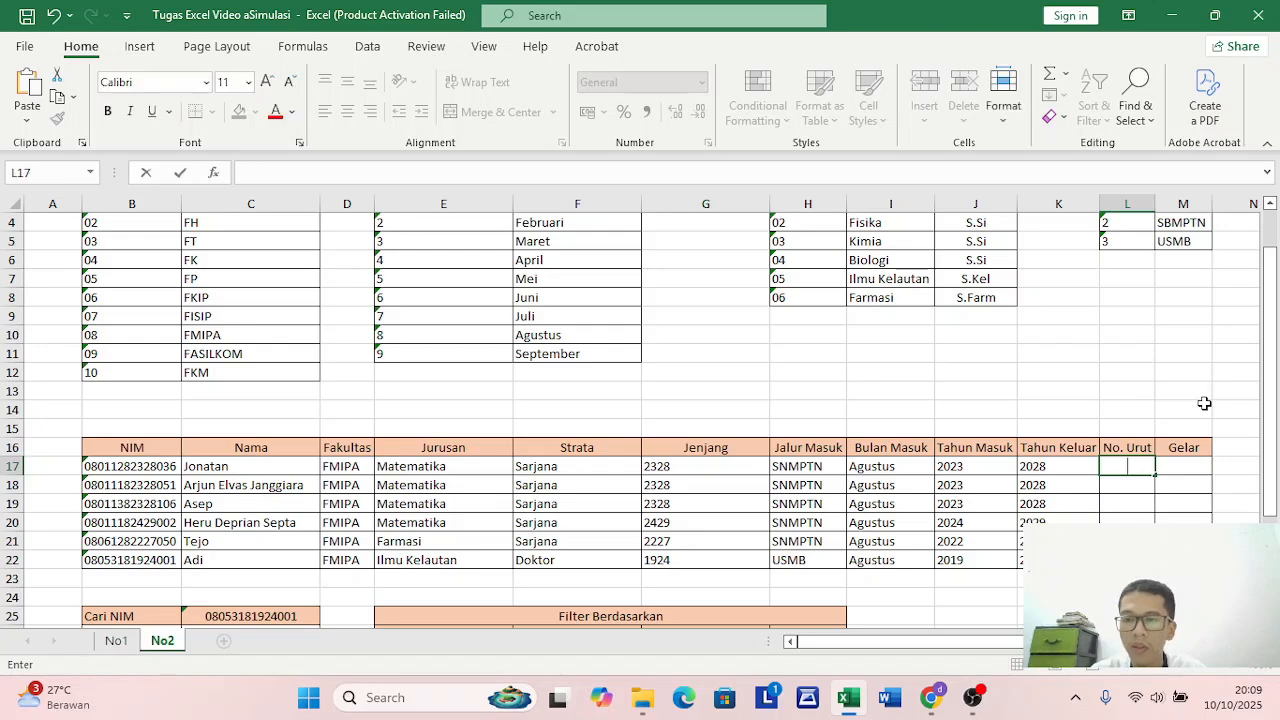
pyautogui.write('=RIGHT')
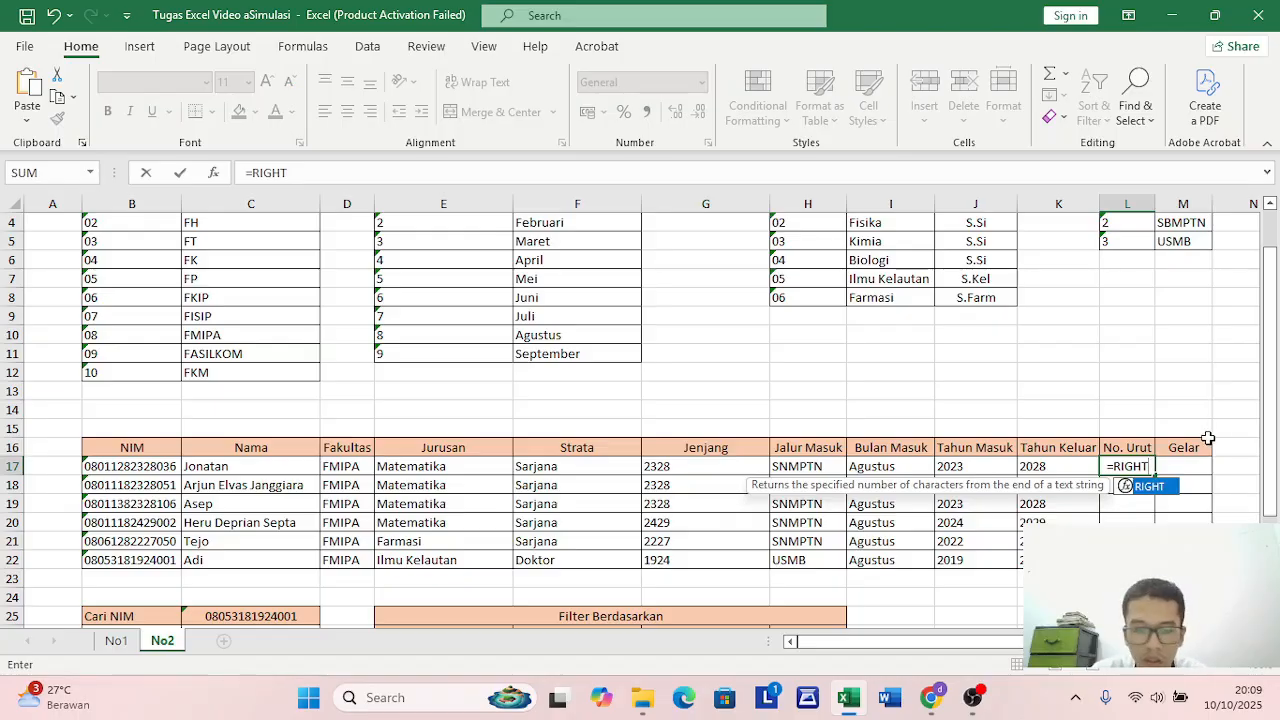
pyautogui.write('(')
pyautogui.click(149, 472)
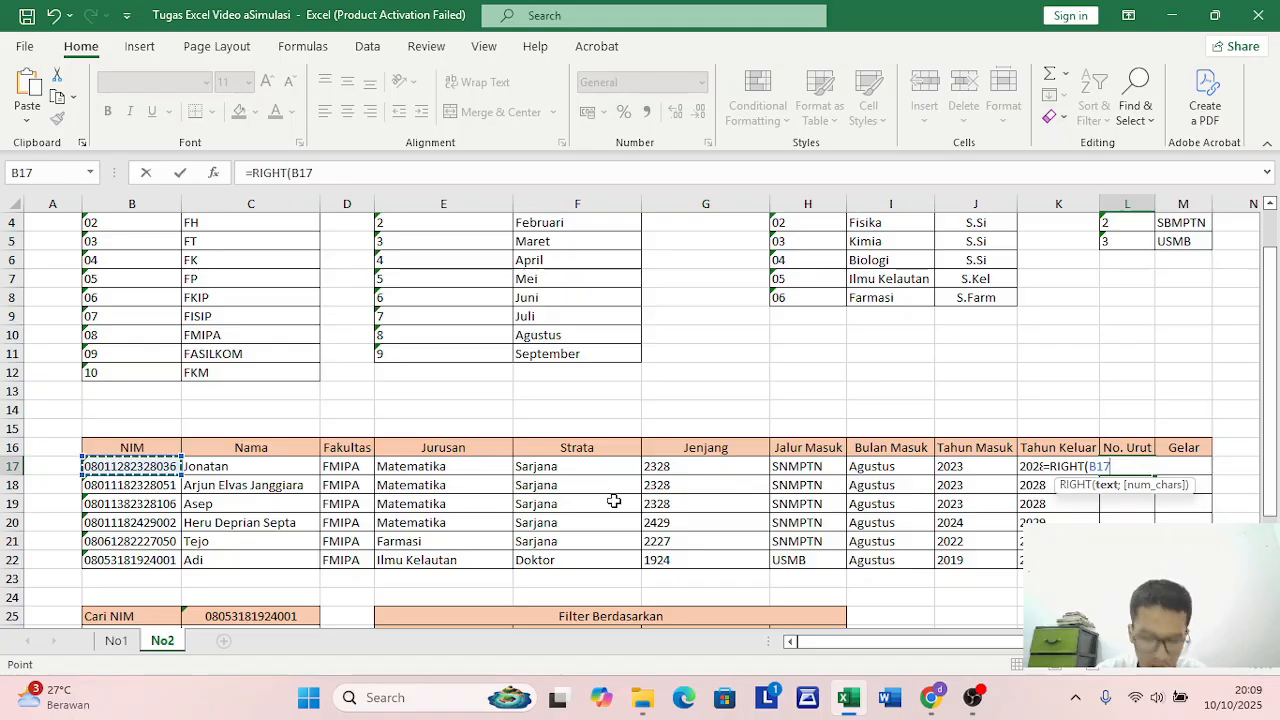
pyautogui.write(';')
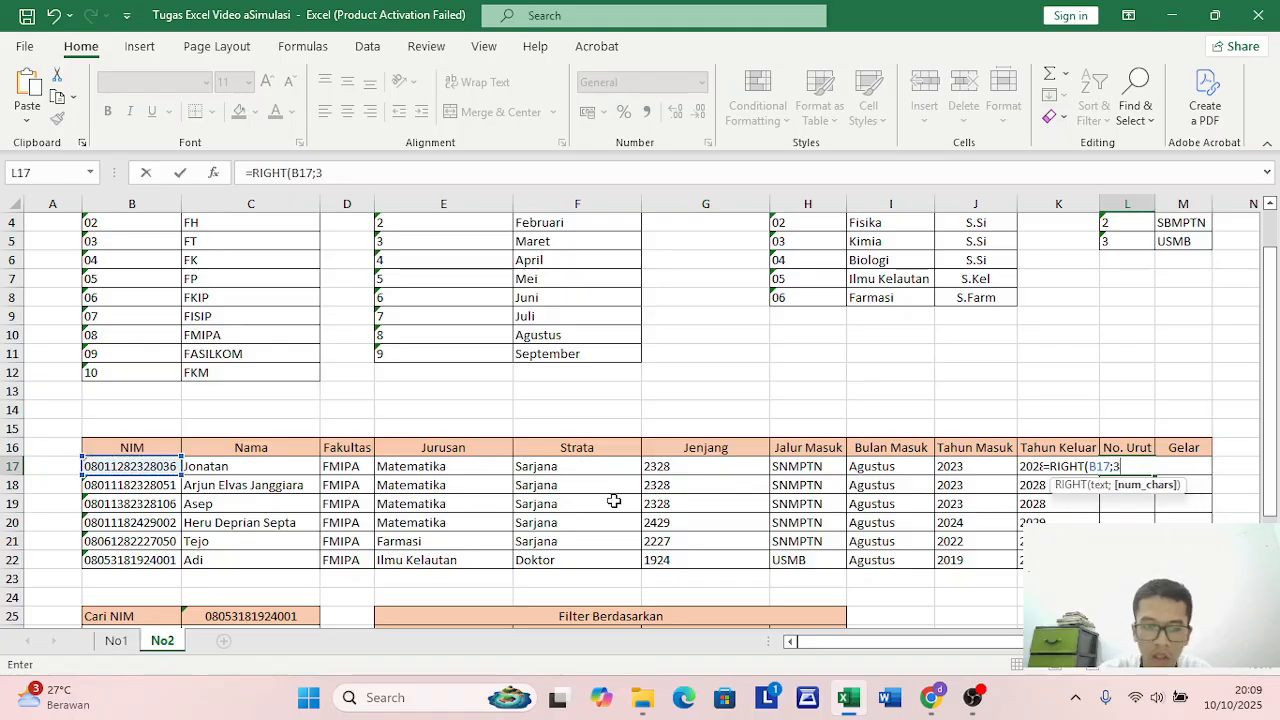
pyautogui.write('3')
pyautogui.press('Return')
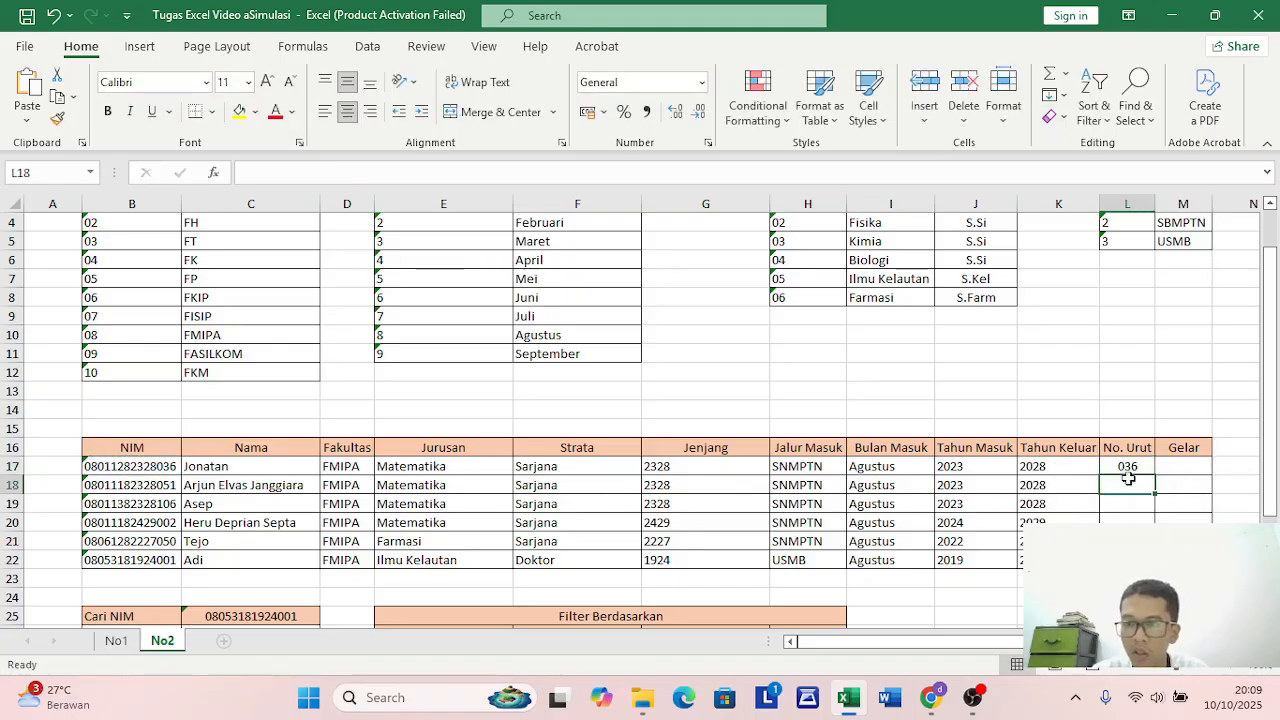
pyautogui.click(1146, 470)
pyautogui.moveTo(1156, 477); pyautogui.dragTo(1156, 560)
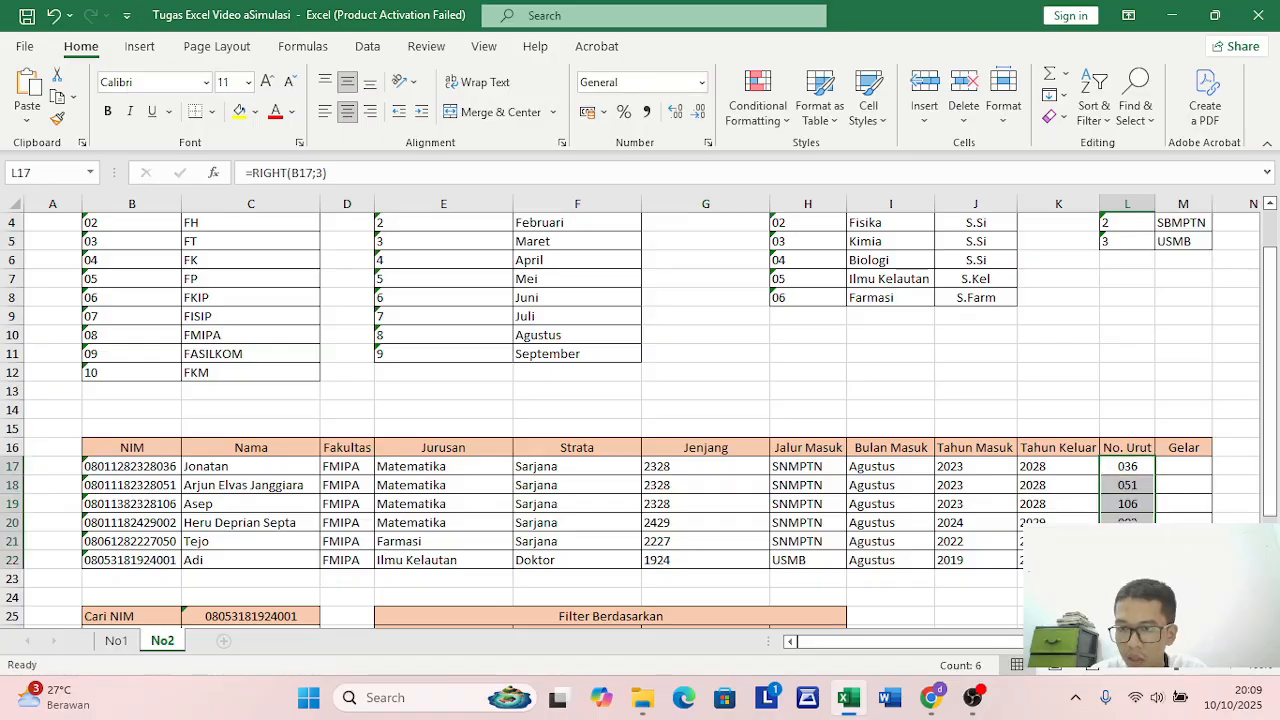
# Start the Gelar formula in M17 as a VLOOKUP whose lookup value is a MID of NIM cell B17
pyautogui.click(1202, 466)
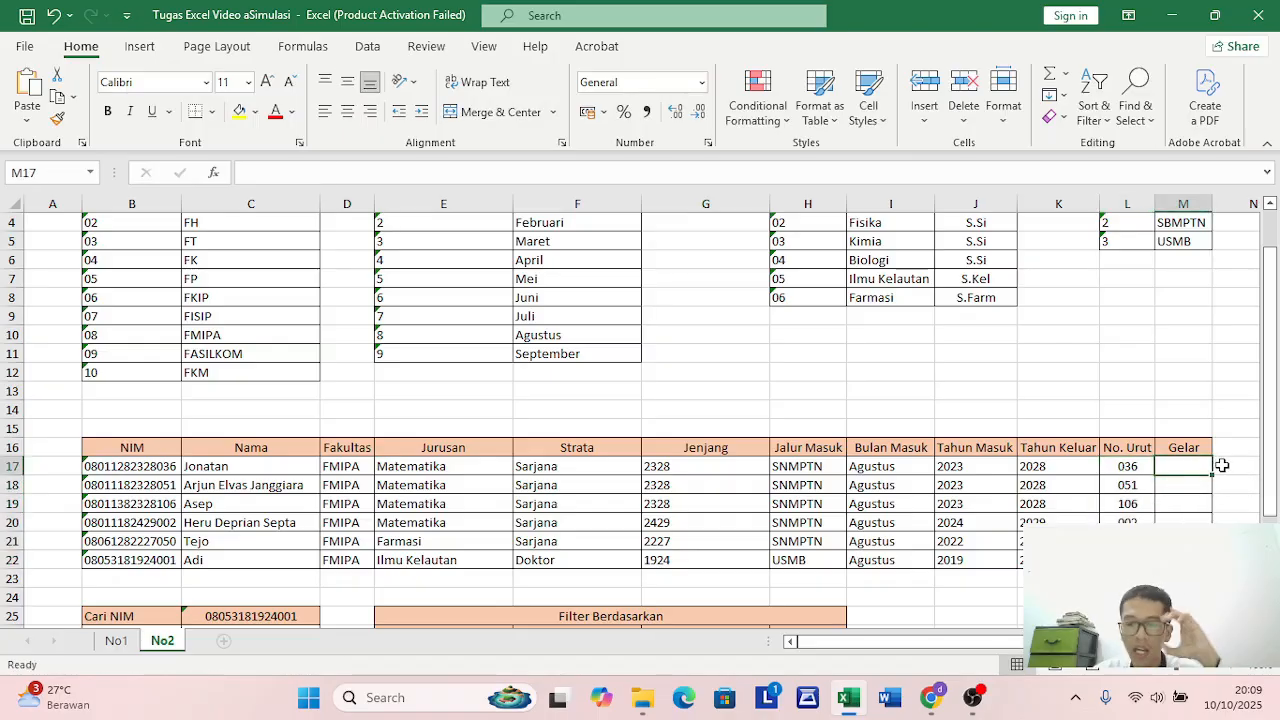
pyautogui.write('=')
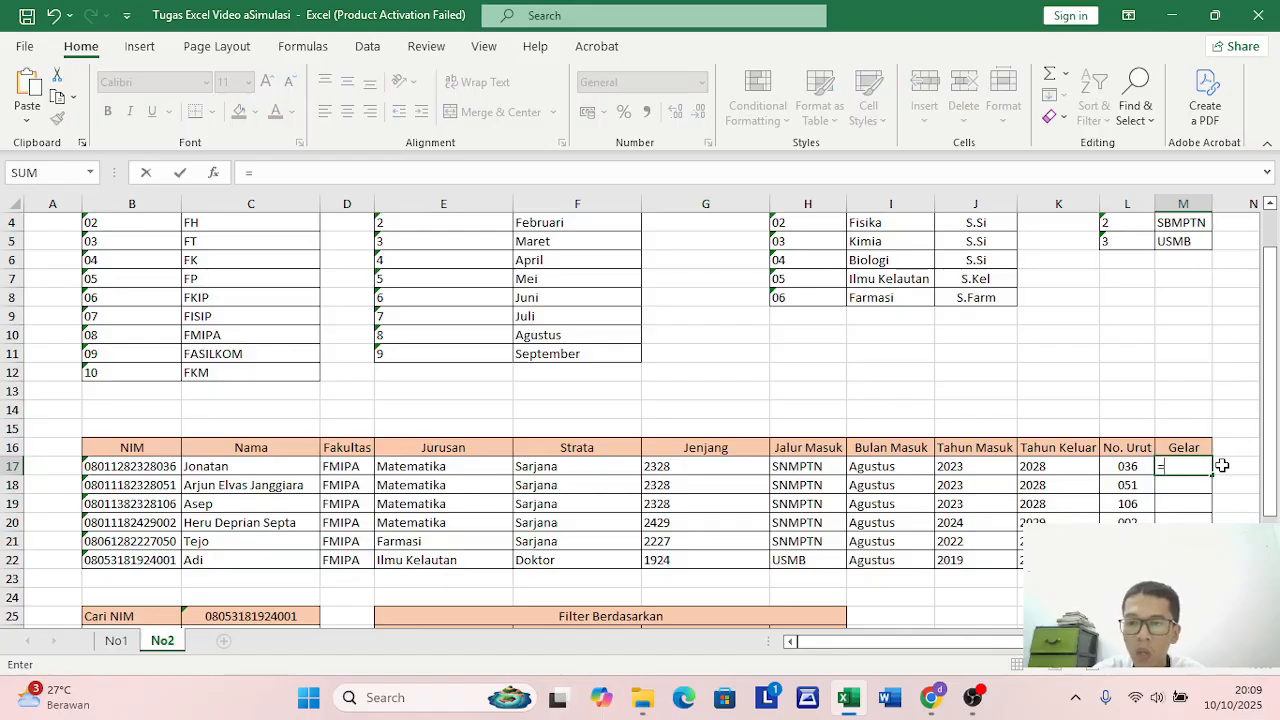
pyautogui.write('VLOO')
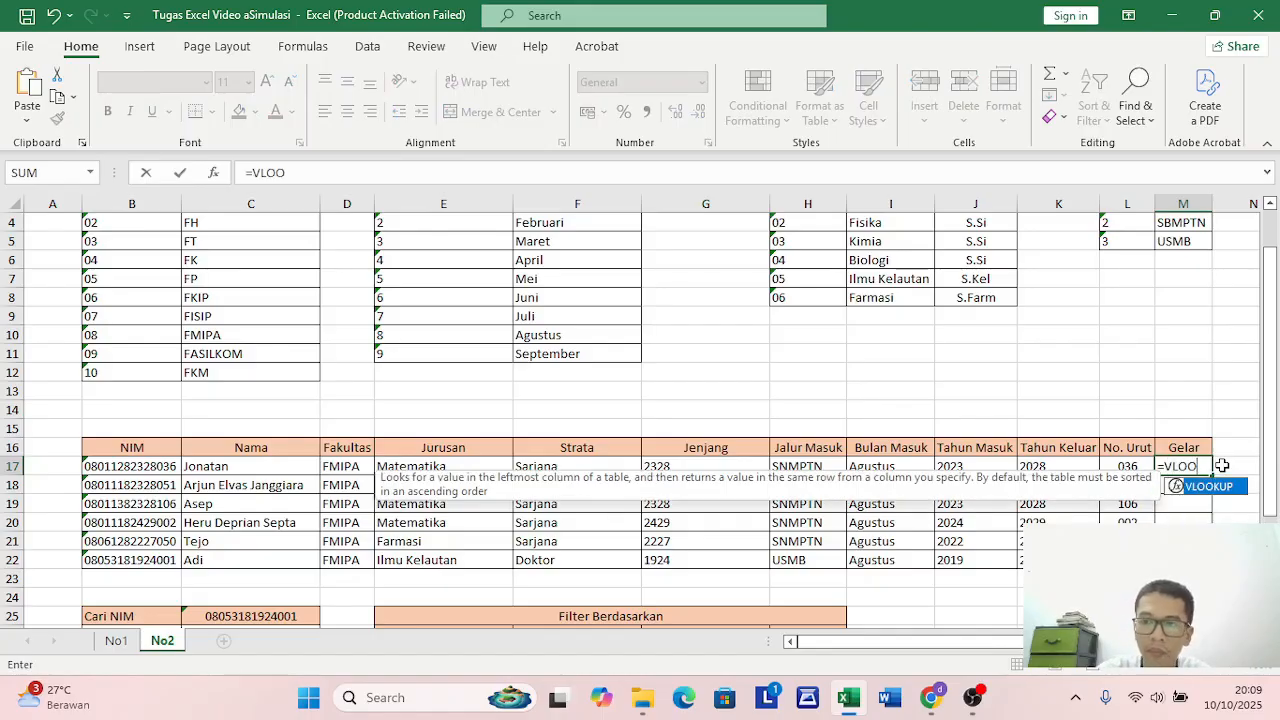
pyautogui.doubleClick(1196, 486)
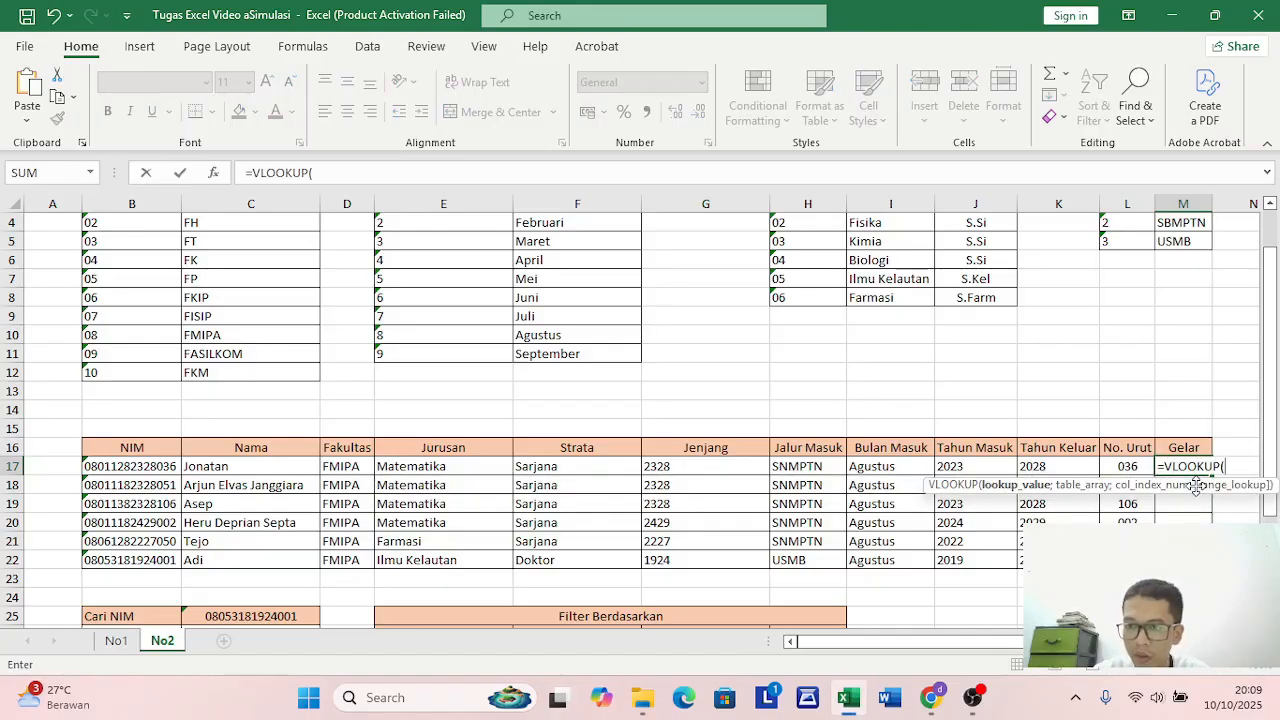
pyautogui.write('MID(')
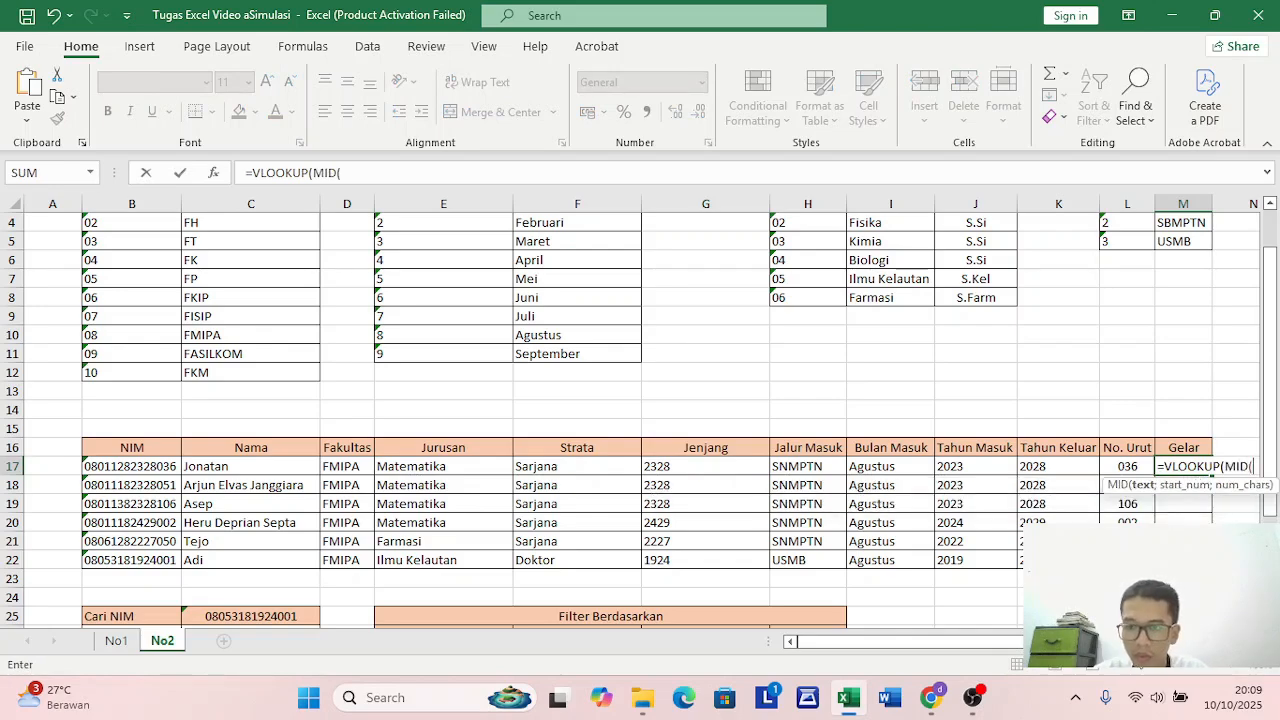
pyautogui.moveTo(928, 643)
pyautogui.mouseDown()
pyautogui.moveTo(952, 643)
pyautogui.moveTo(930, 643)
pyautogui.mouseUp()
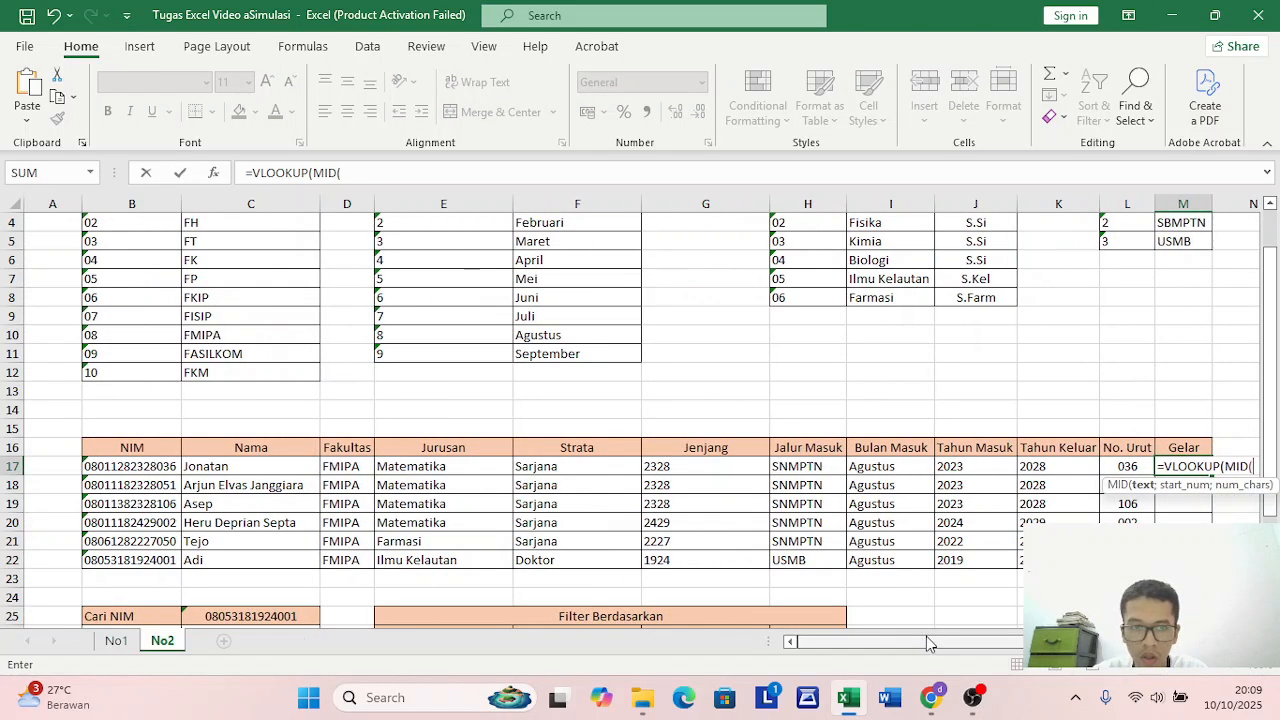
pyautogui.click(147, 468)
# Complete the MID lookup value in M17 with start position 3 and length 2
pyautogui.moveTo(930, 643); pyautogui.dragTo(983, 645)
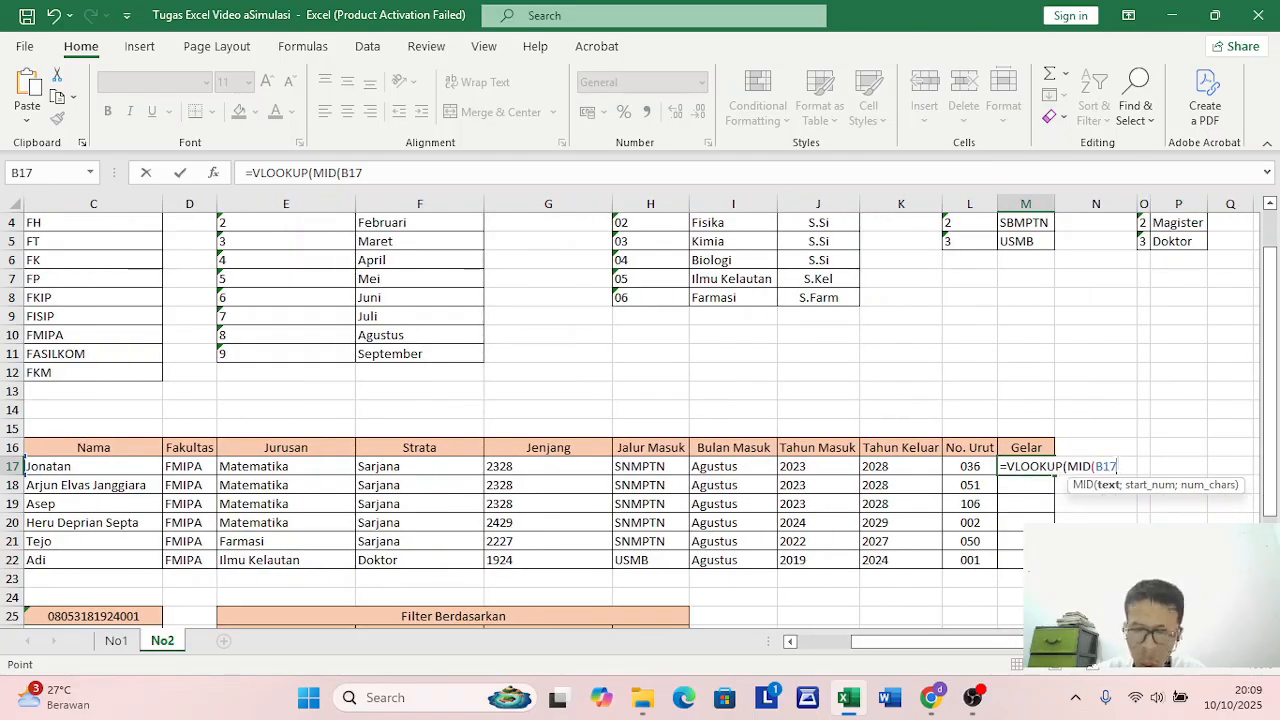
pyautogui.write(';')
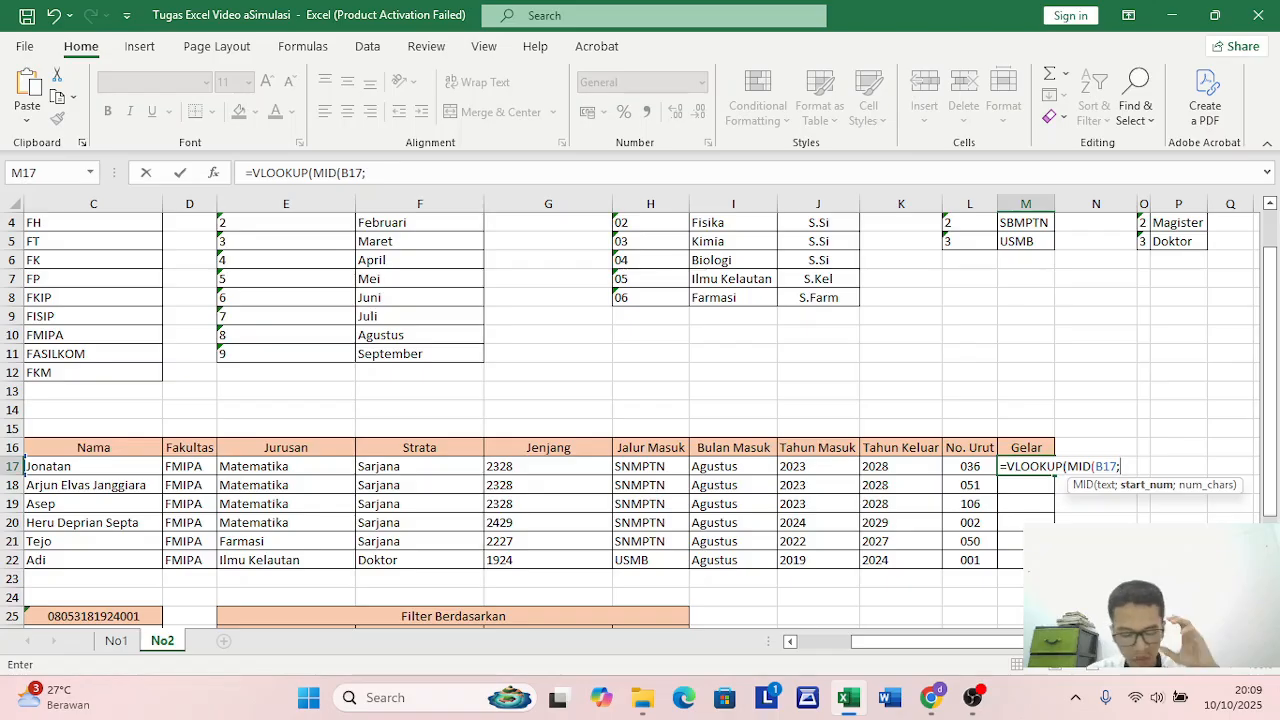
pyautogui.moveTo(940, 644); pyautogui.dragTo(835, 662)
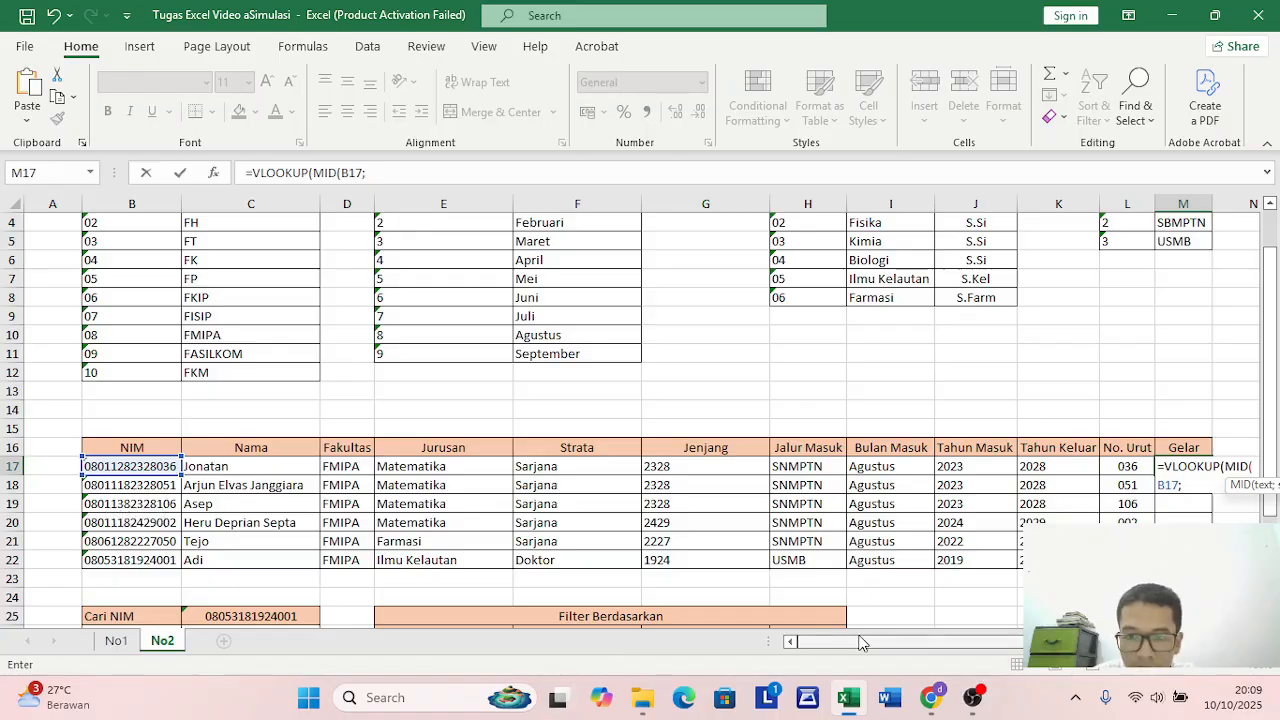
pyautogui.moveTo(845, 643); pyautogui.dragTo(940, 655)
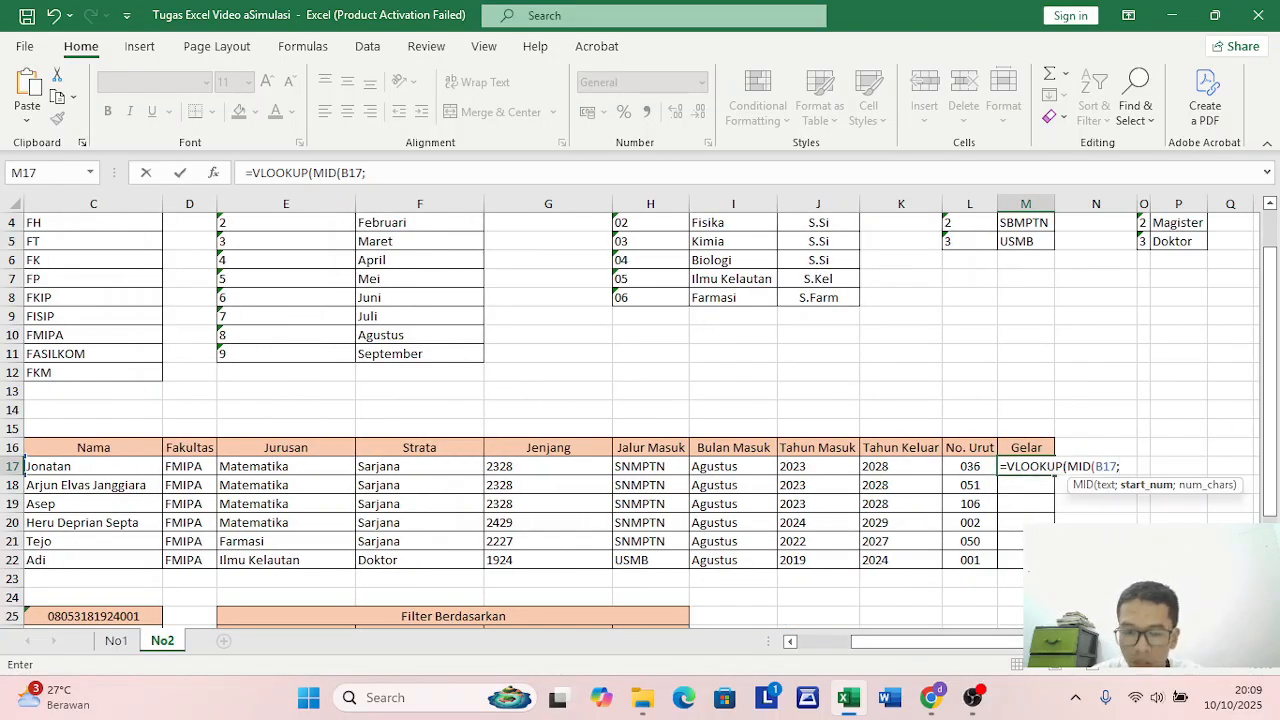
pyautogui.write(';')
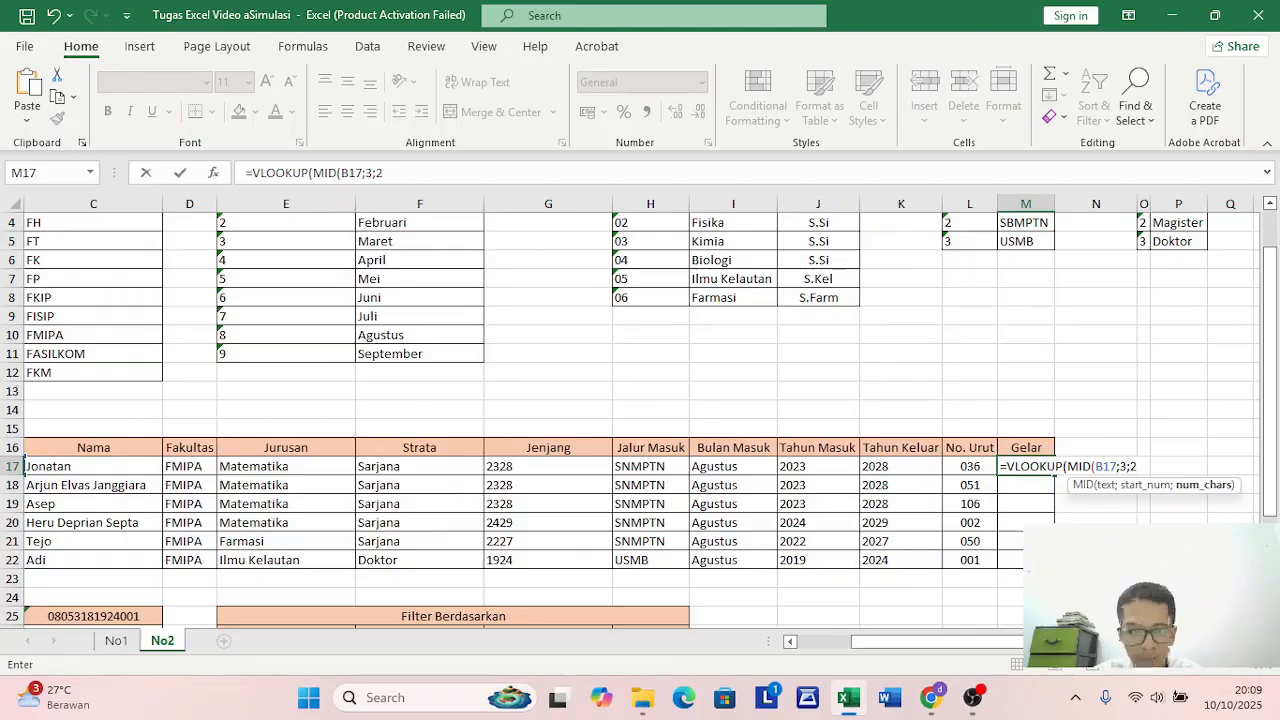
pyautogui.write('2)')
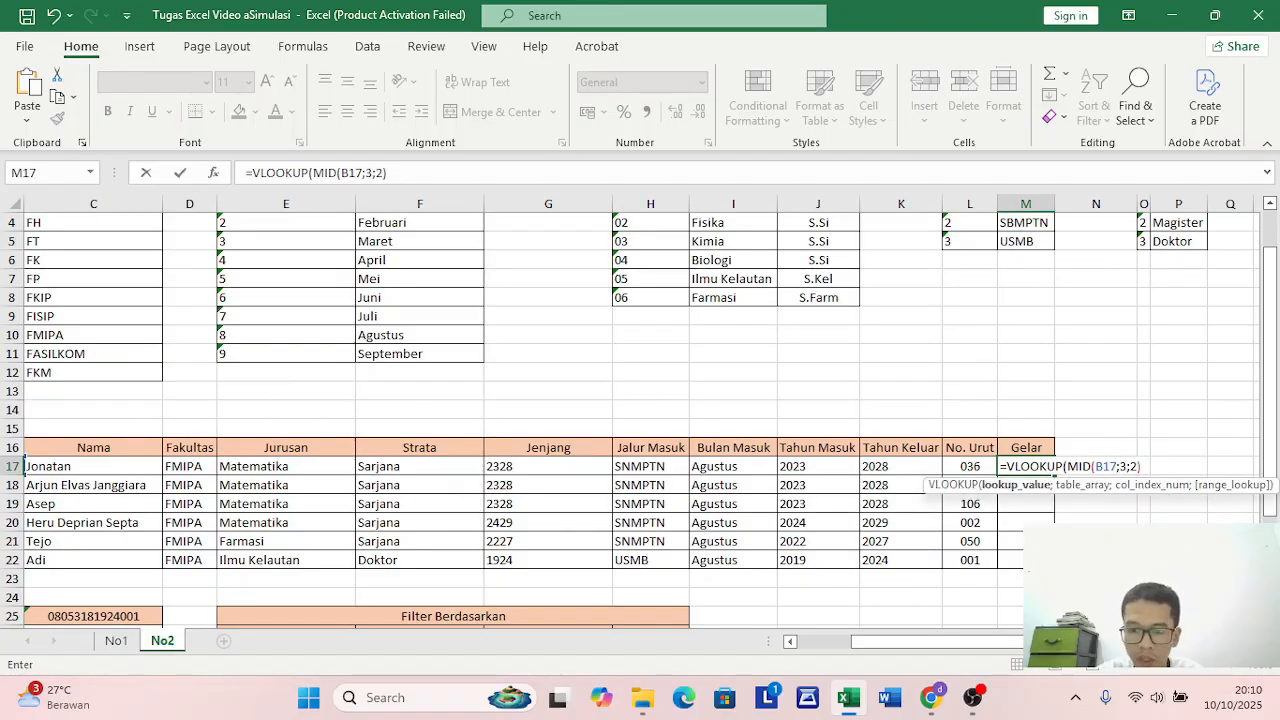
# Complete the Gelar VLOOKUP in M17 with table array $H$3:$J$8, column index 3 and FALSE for exact match
pyautogui.write(';')
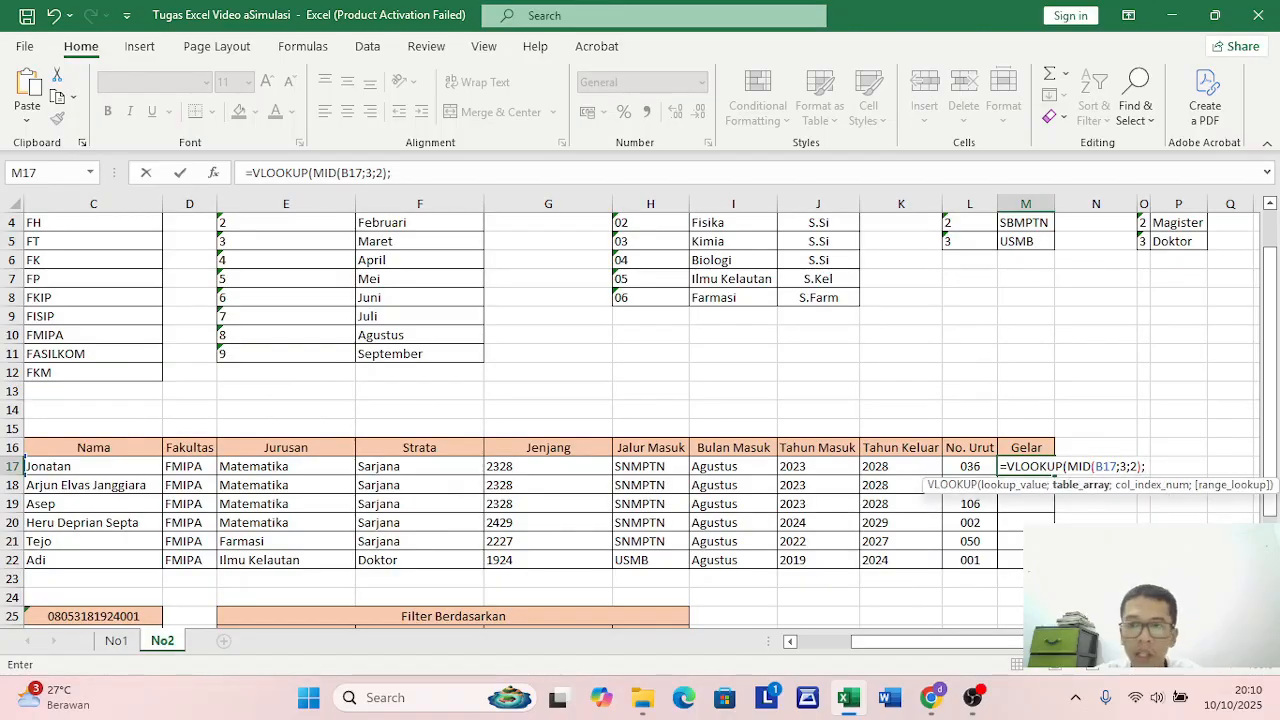
pyautogui.scroll(1, 962, 358)
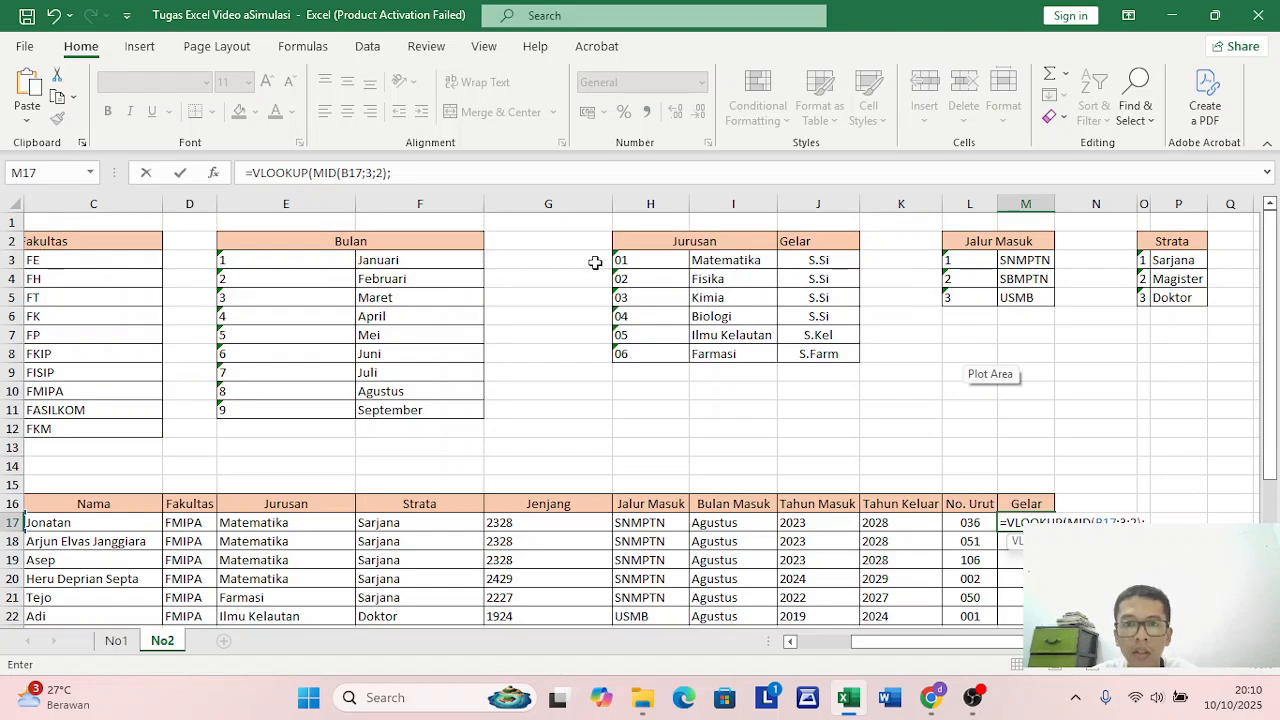
pyautogui.moveTo(622, 260); pyautogui.dragTo(837, 371)
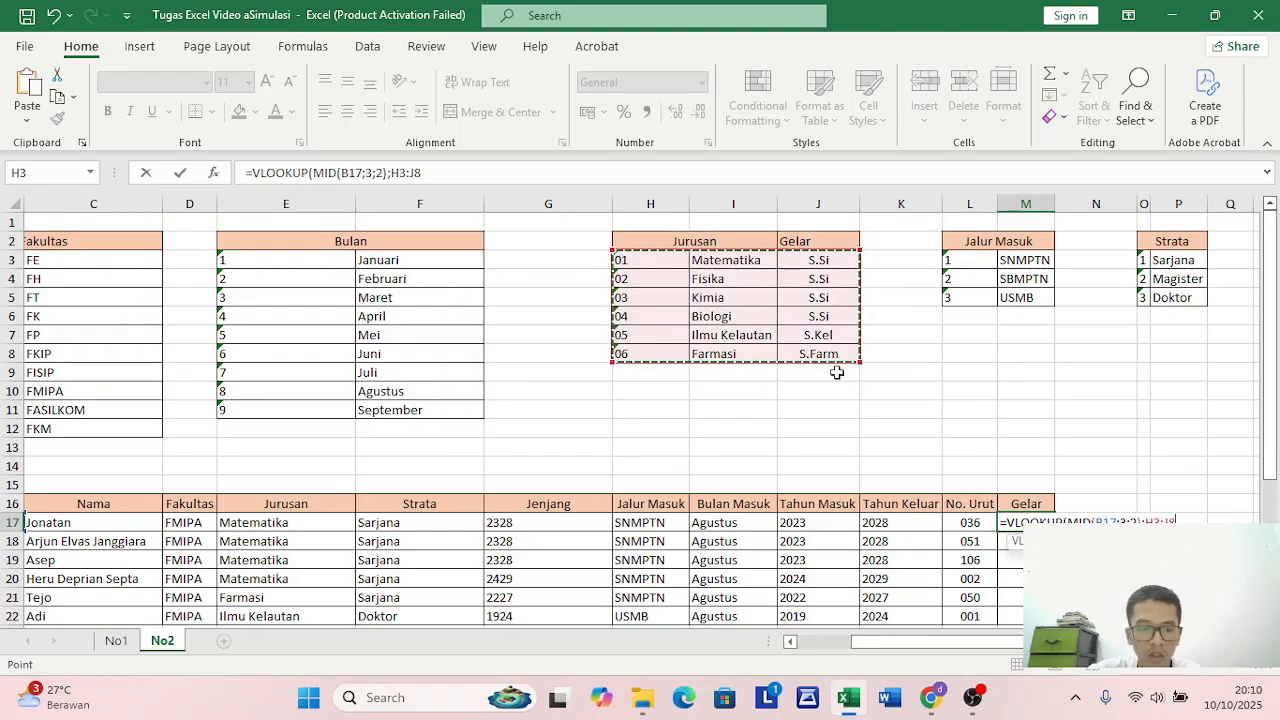
pyautogui.press('F4')
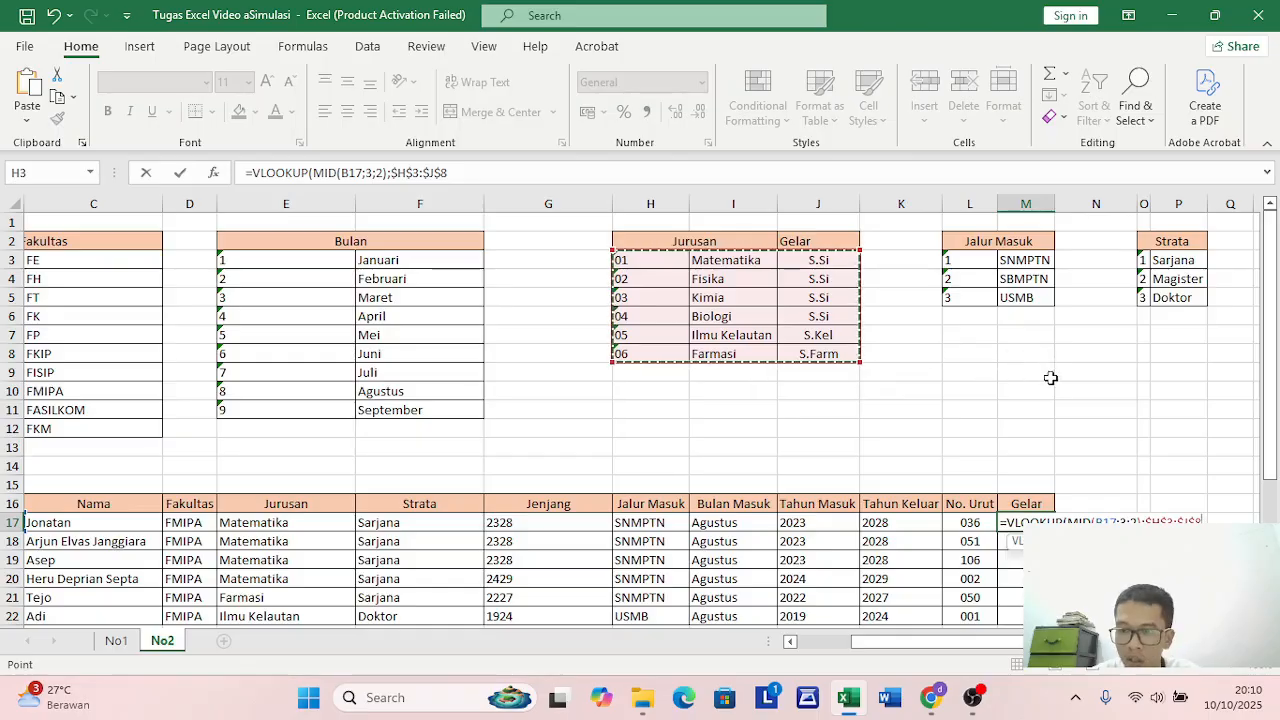
pyautogui.write(';')
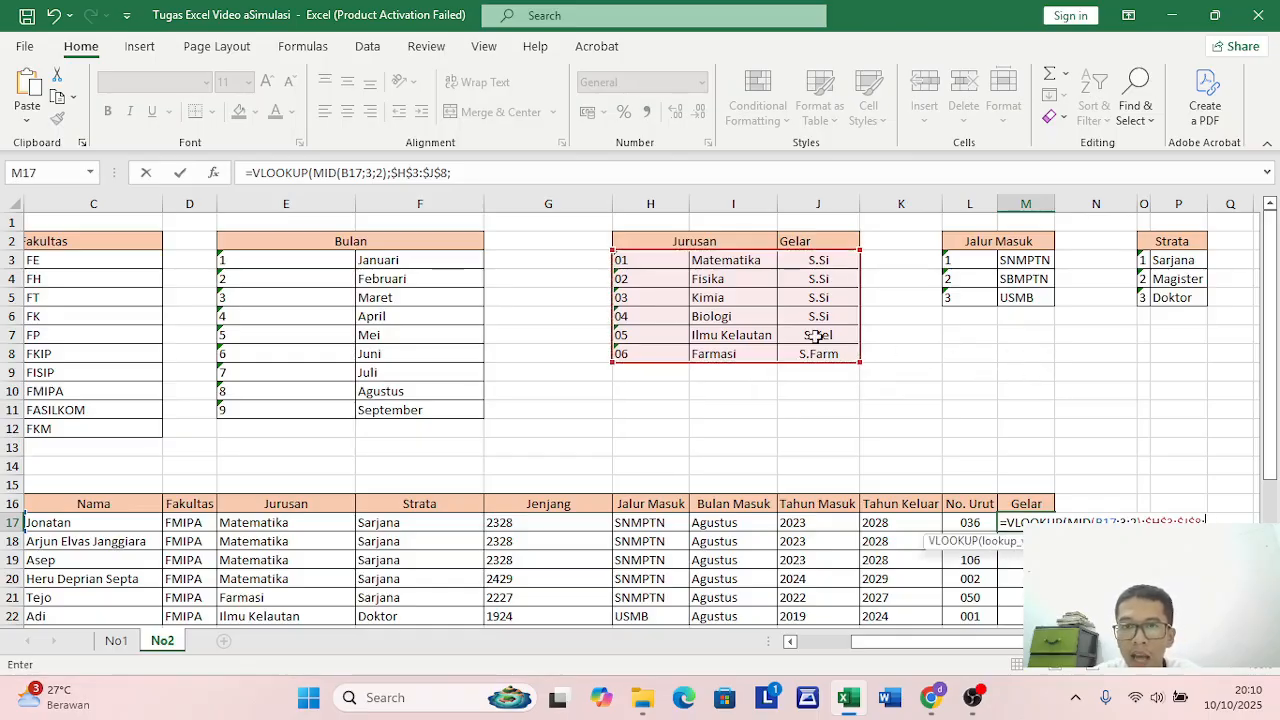
pyautogui.write('3')
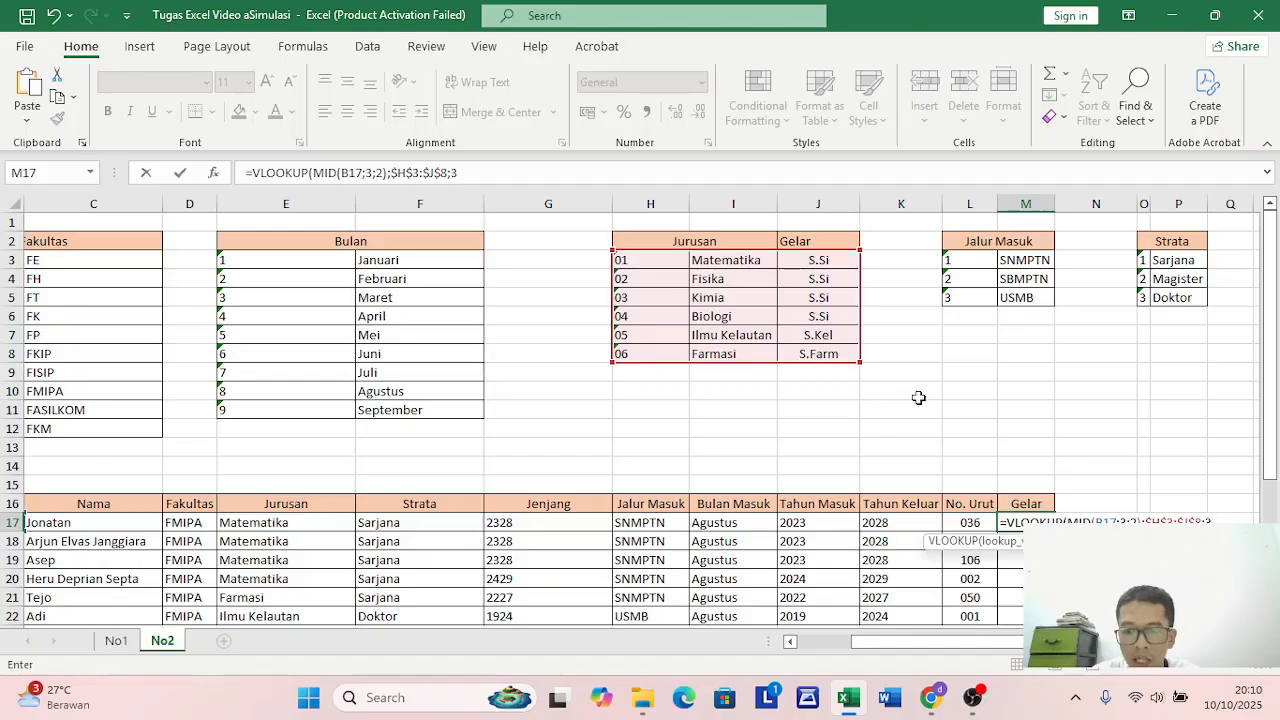
pyautogui.write(';')
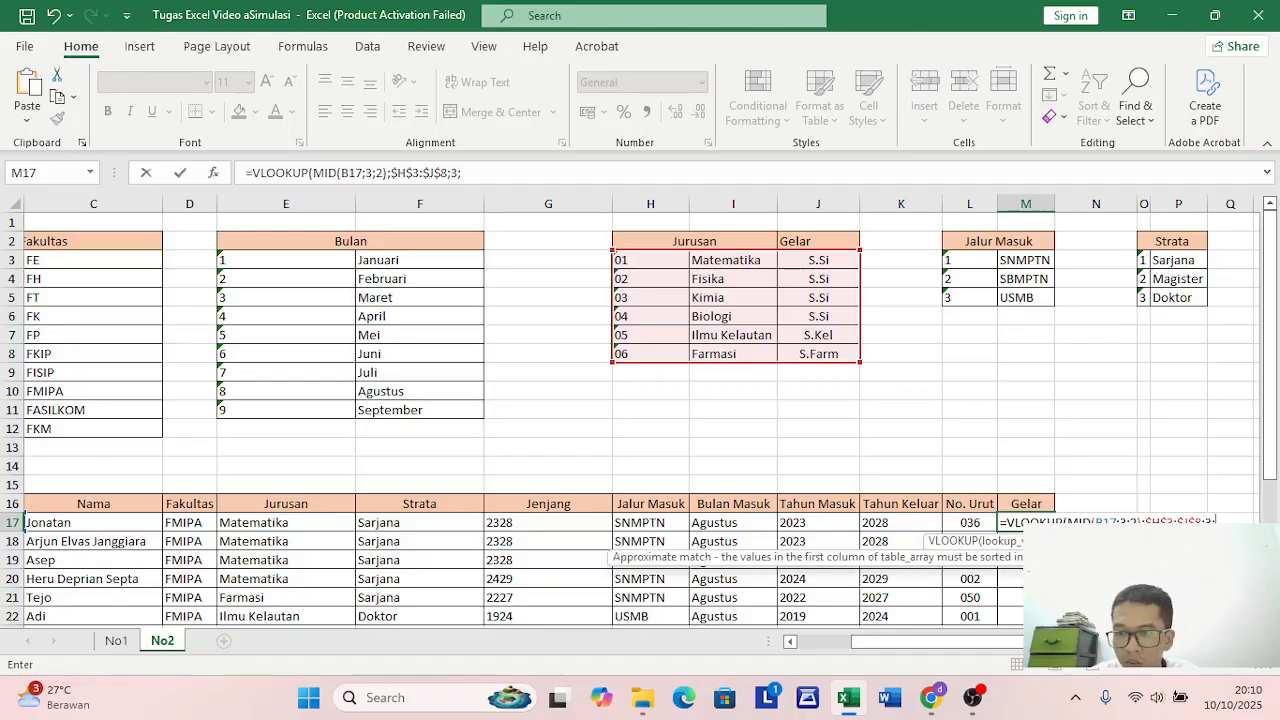
pyautogui.press('Down')
pyautogui.press('Tab')
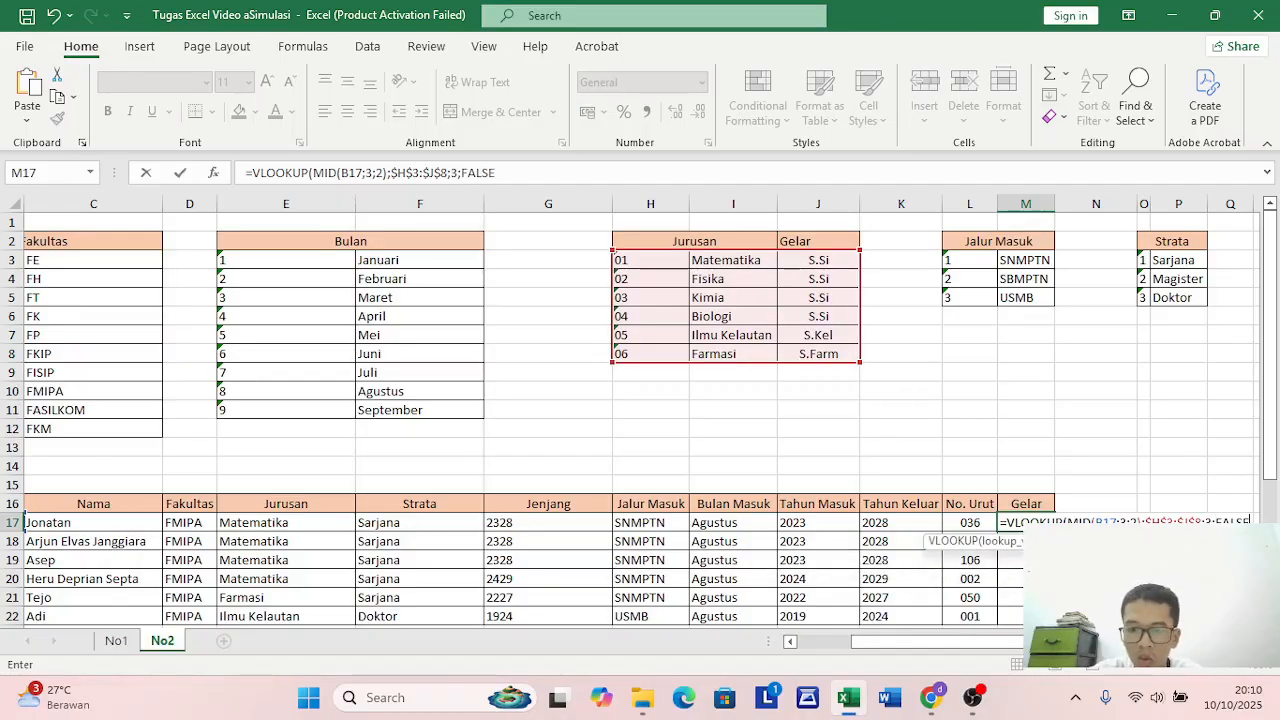
pyautogui.press('Return')
# Fill the Gelar formula from M17 down through M22
pyautogui.scroll(-2, 1043, 410)
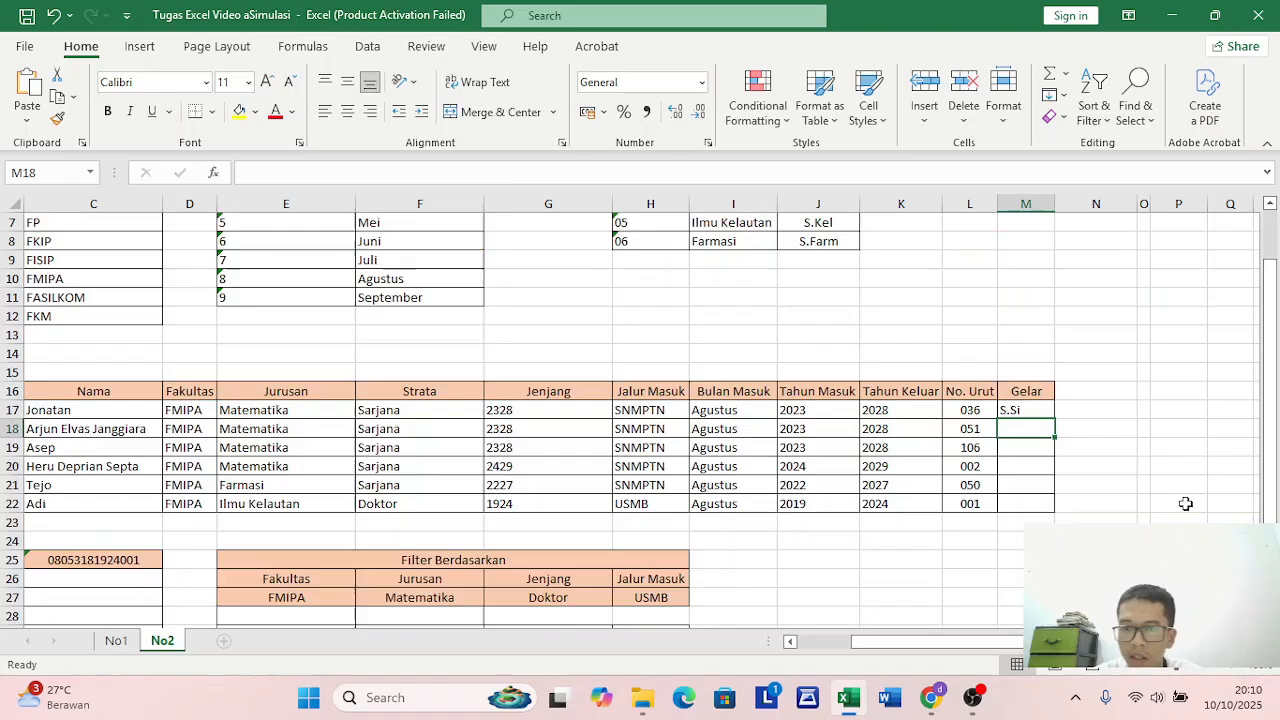
pyautogui.click(1043, 410)
pyautogui.moveTo(1053, 419); pyautogui.dragTo(1046, 510)
# Start a VLOOKUP formula in C26, the Nama cell of the Cari NIM table
pyautogui.moveTo(935, 641); pyautogui.dragTo(724, 650)
pyautogui.scroll(-3, 534, 528)
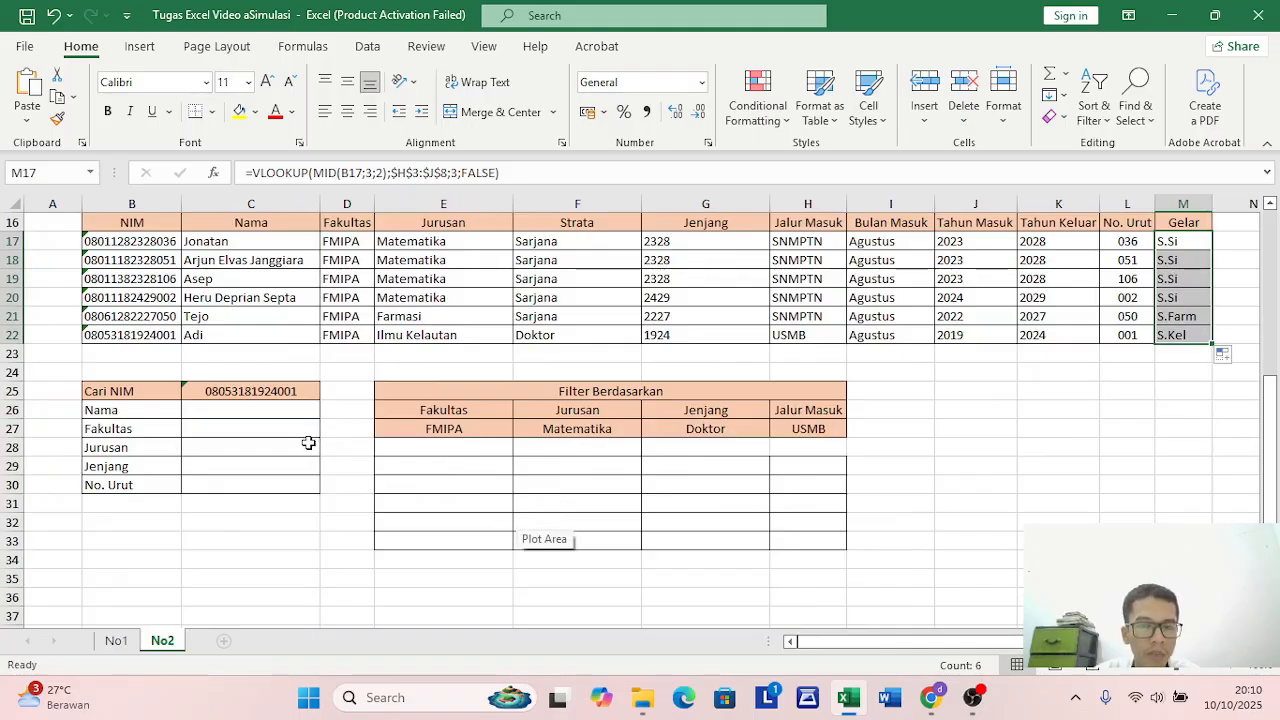
pyautogui.scroll(-1, 228, 426)
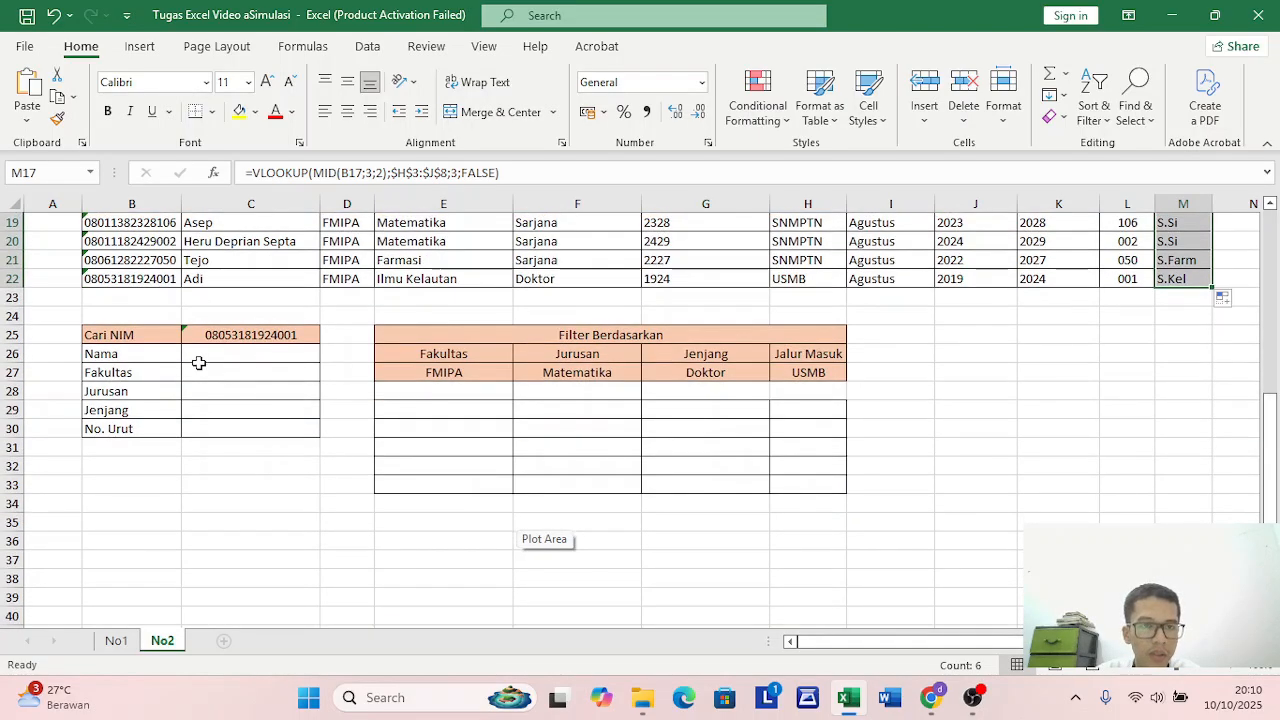
pyautogui.click(287, 358)
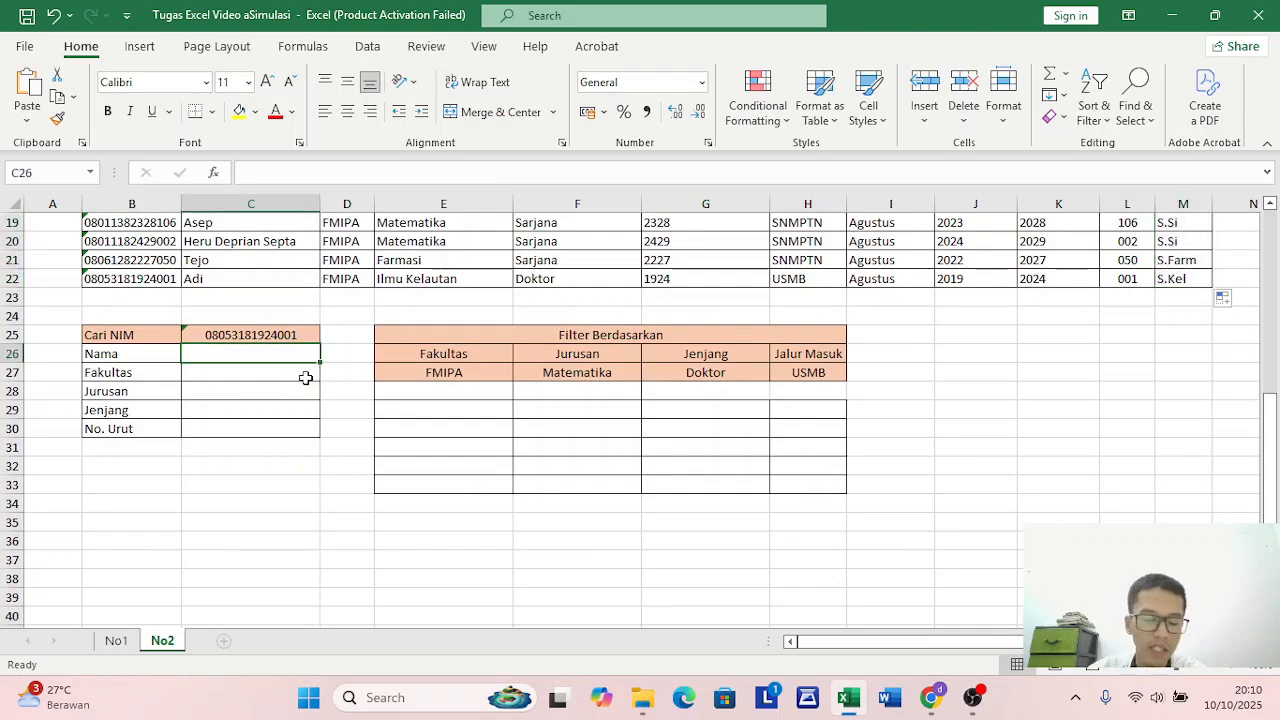
pyautogui.click(245, 336)
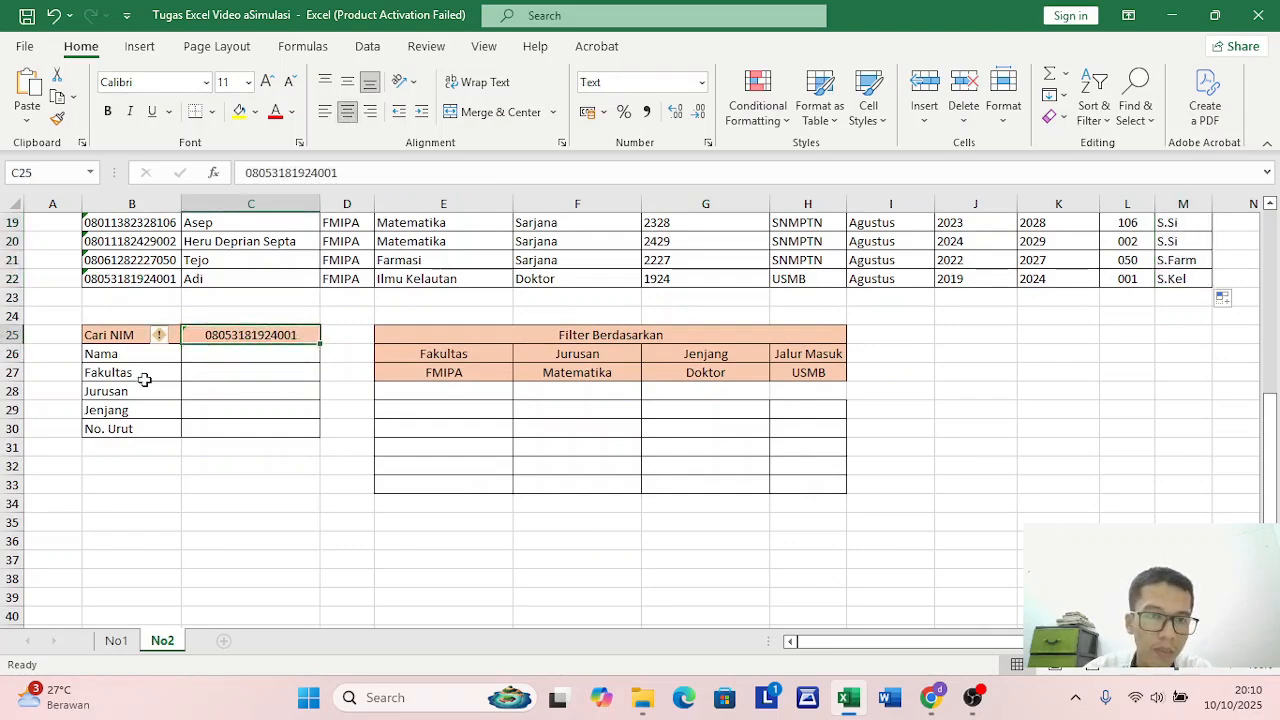
pyautogui.scroll(1, 138, 380)
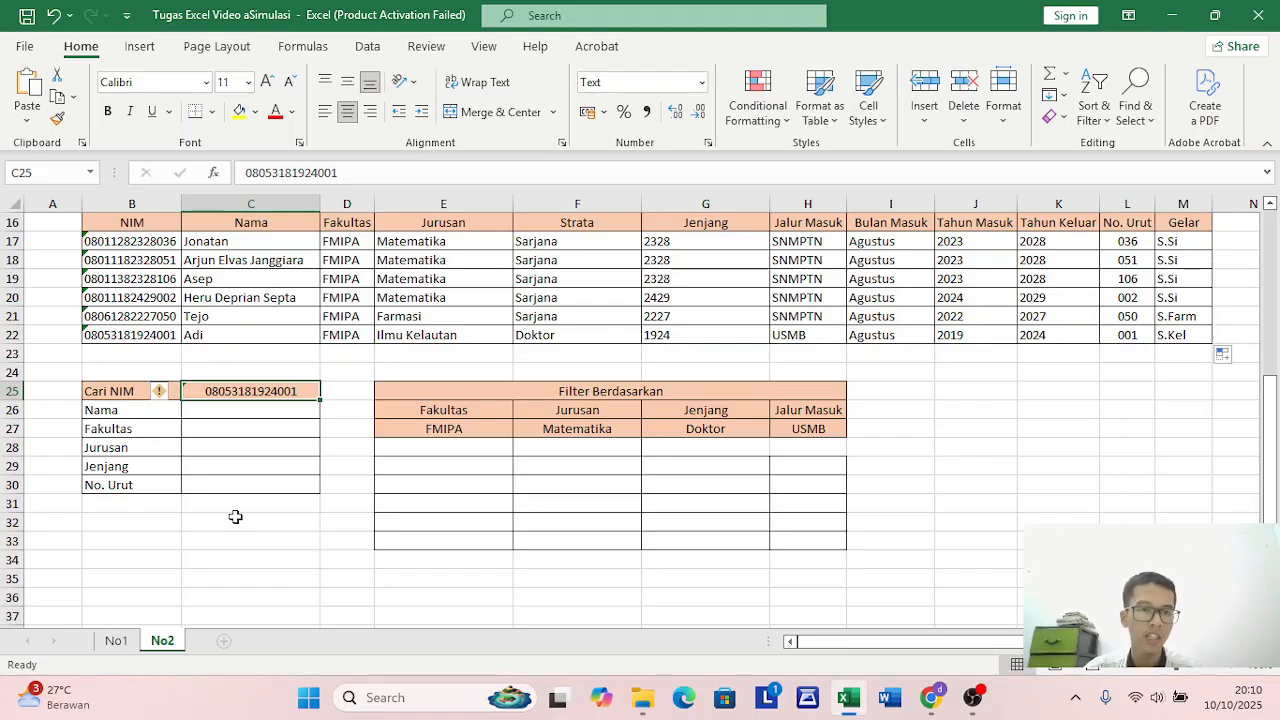
pyautogui.click(253, 414)
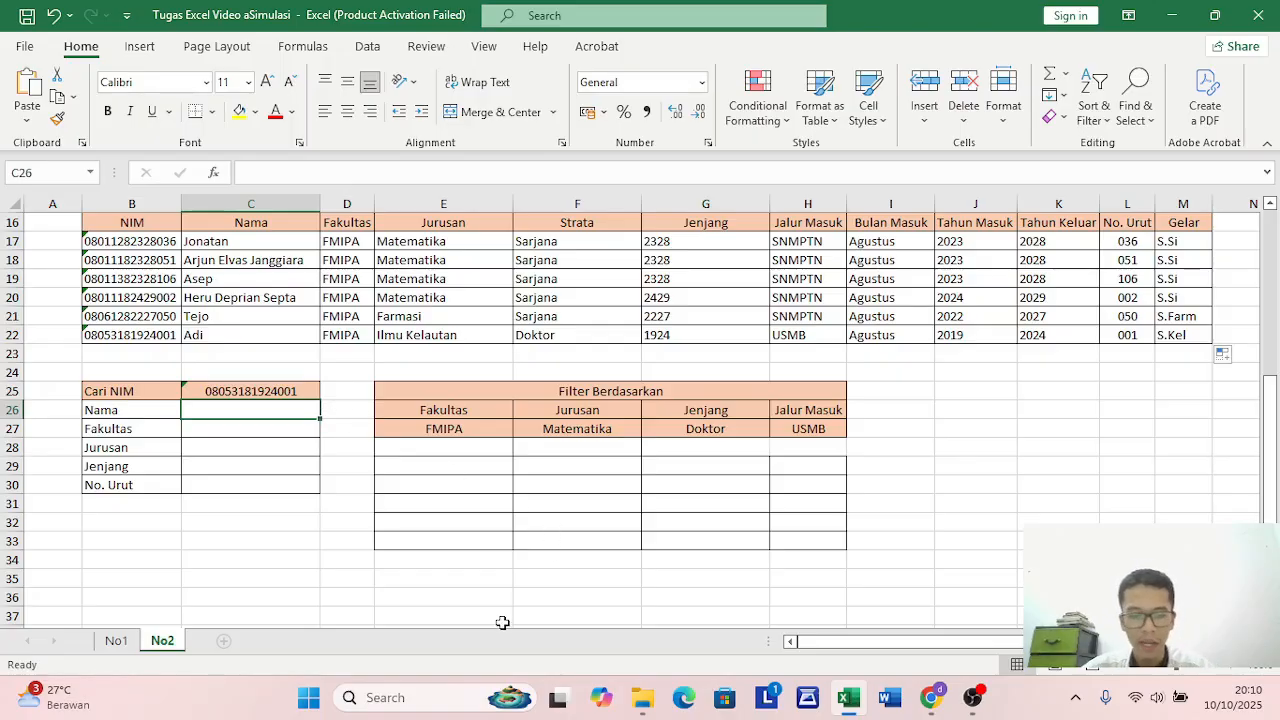
pyautogui.write('=')
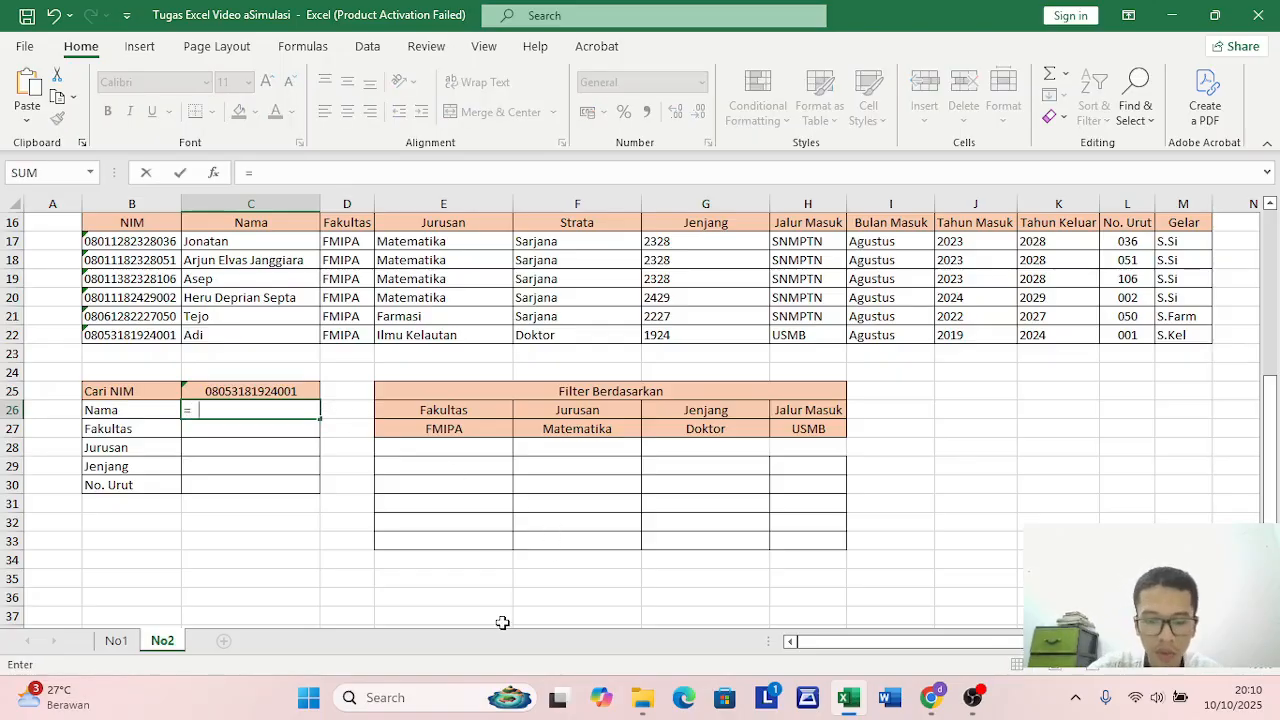
pyautogui.write('VLOOK')
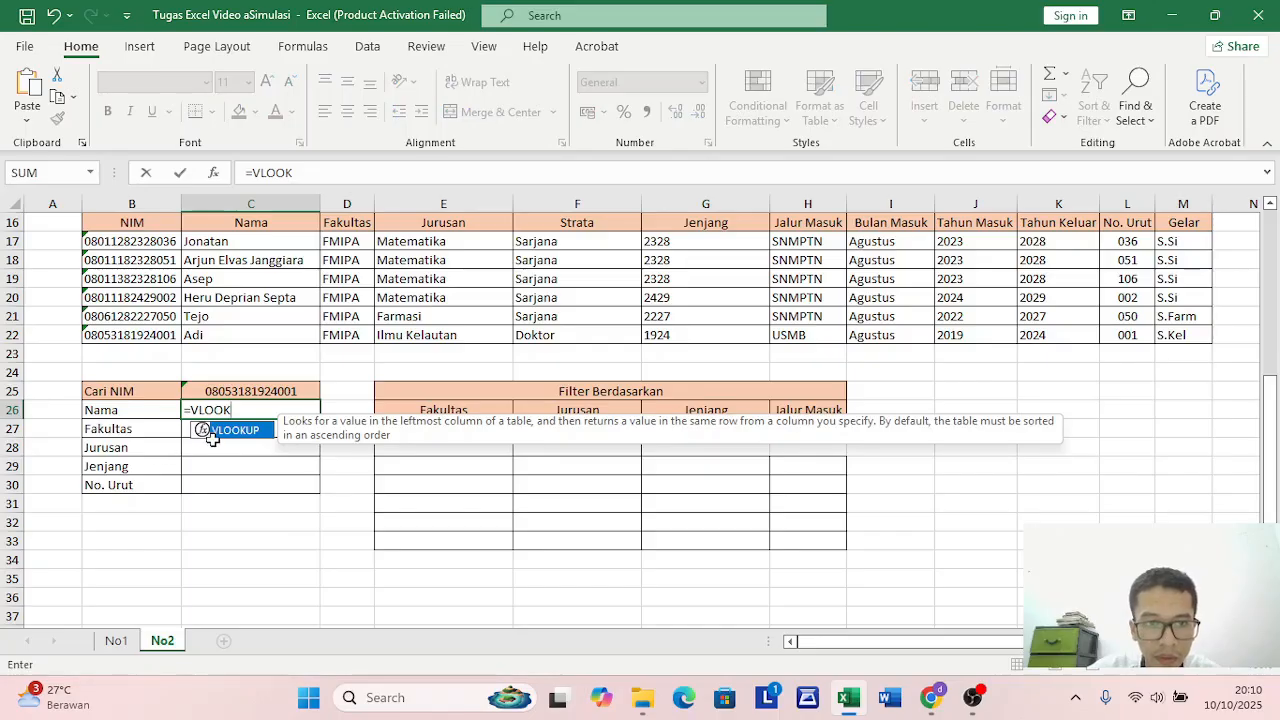
pyautogui.doubleClick(228, 436)
pyautogui.write('MID')
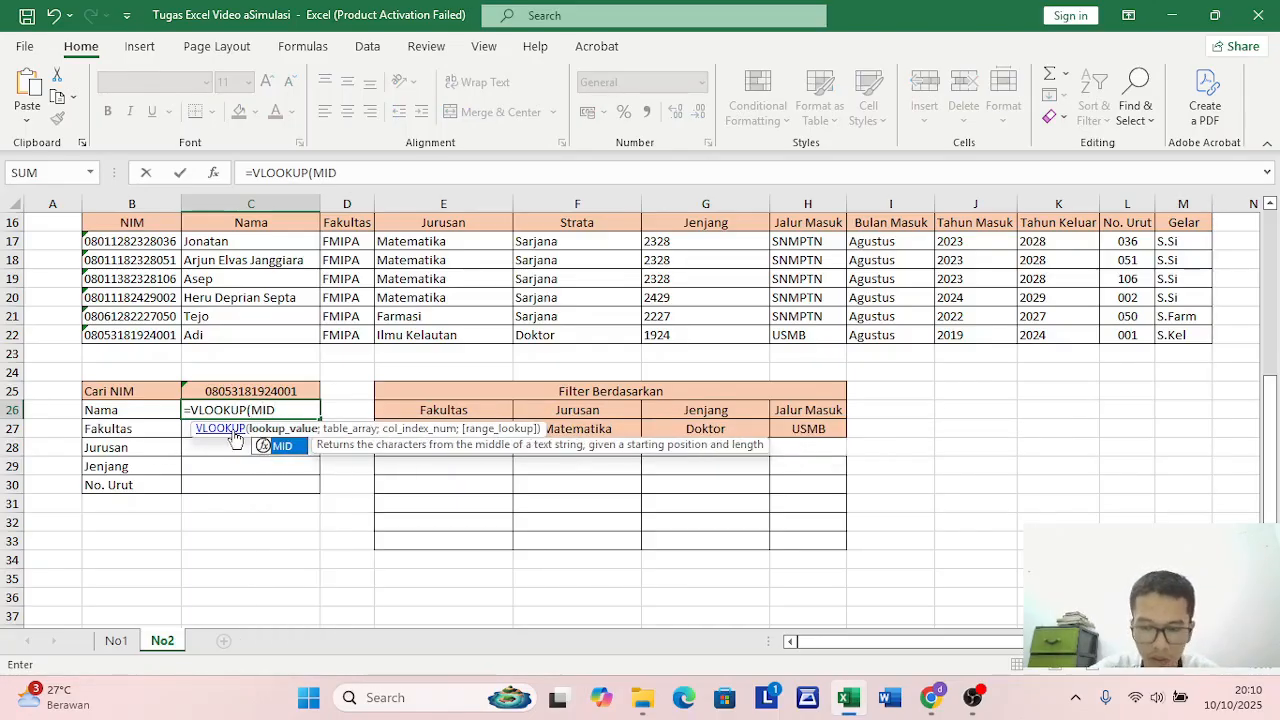
pyautogui.press('BackSpace')
pyautogui.press('BackSpace')
pyautogui.press('BackSpace')
pyautogui.press('BackSpace')
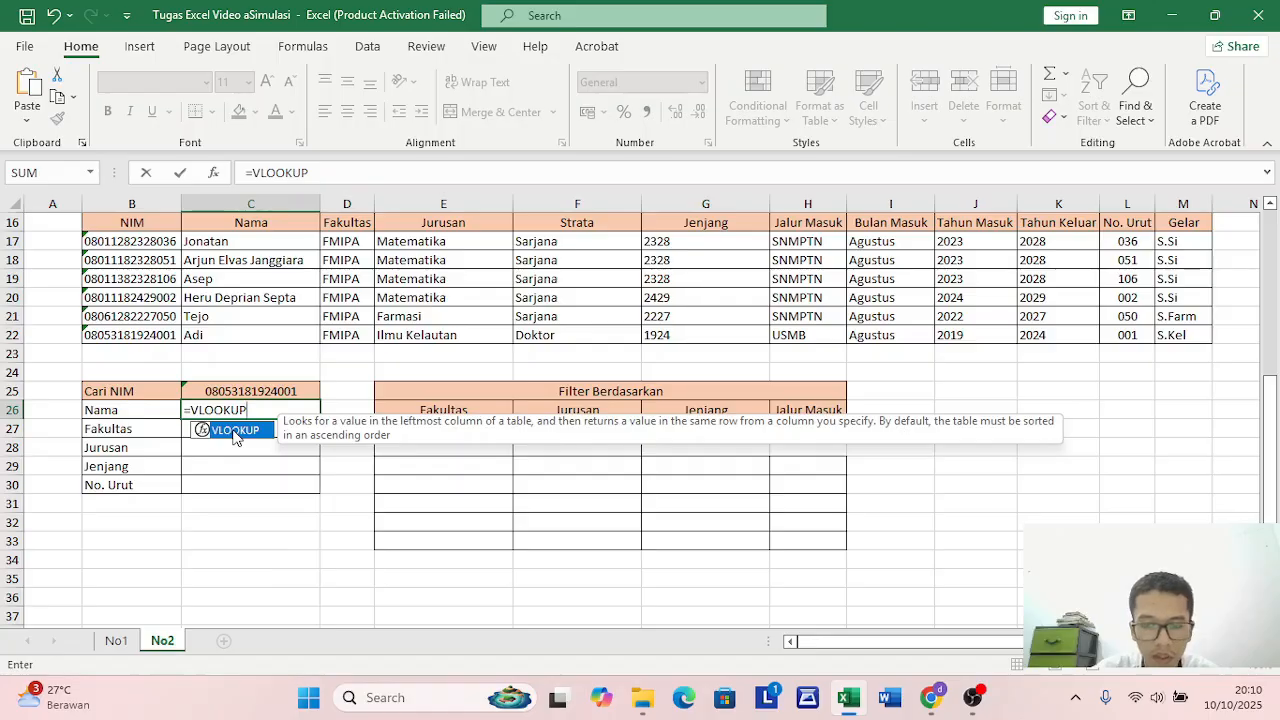
pyautogui.doubleClick(235, 437)
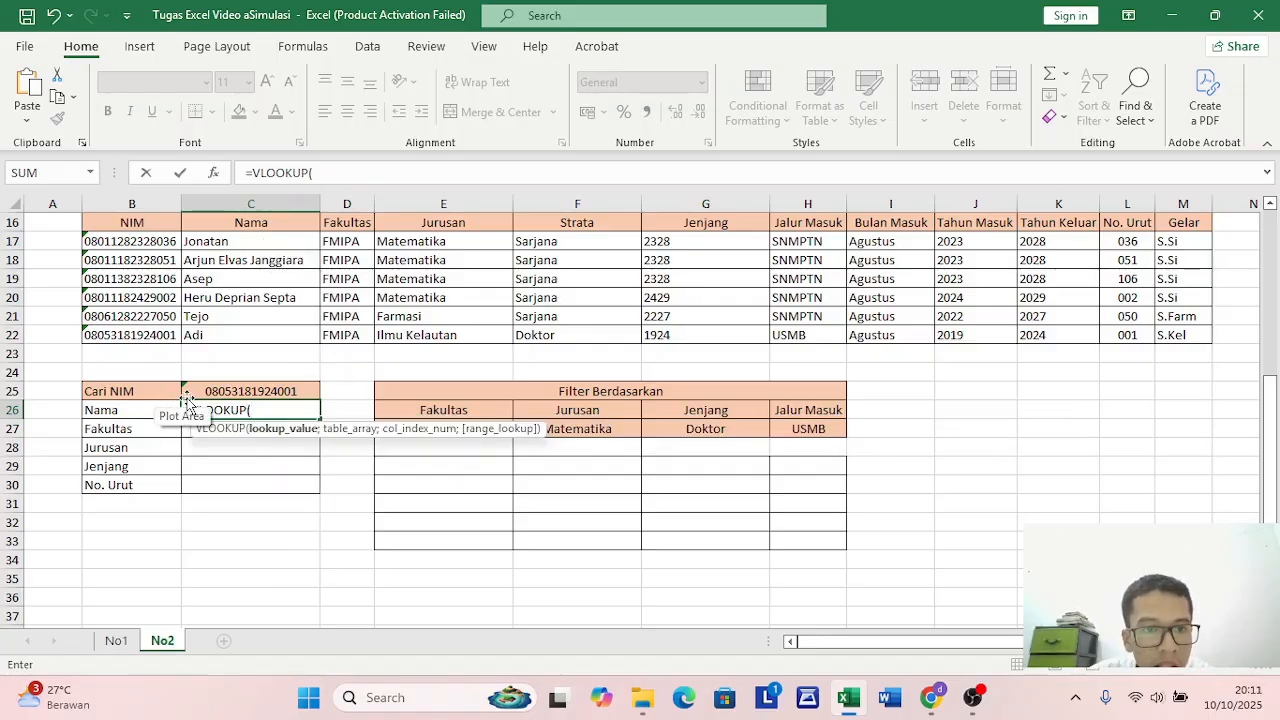
# Complete the Nama VLOOKUP in C26 with lookup value C25, table array $B$17:$C$22, column index 2 and FALSE
pyautogui.click(275, 395)
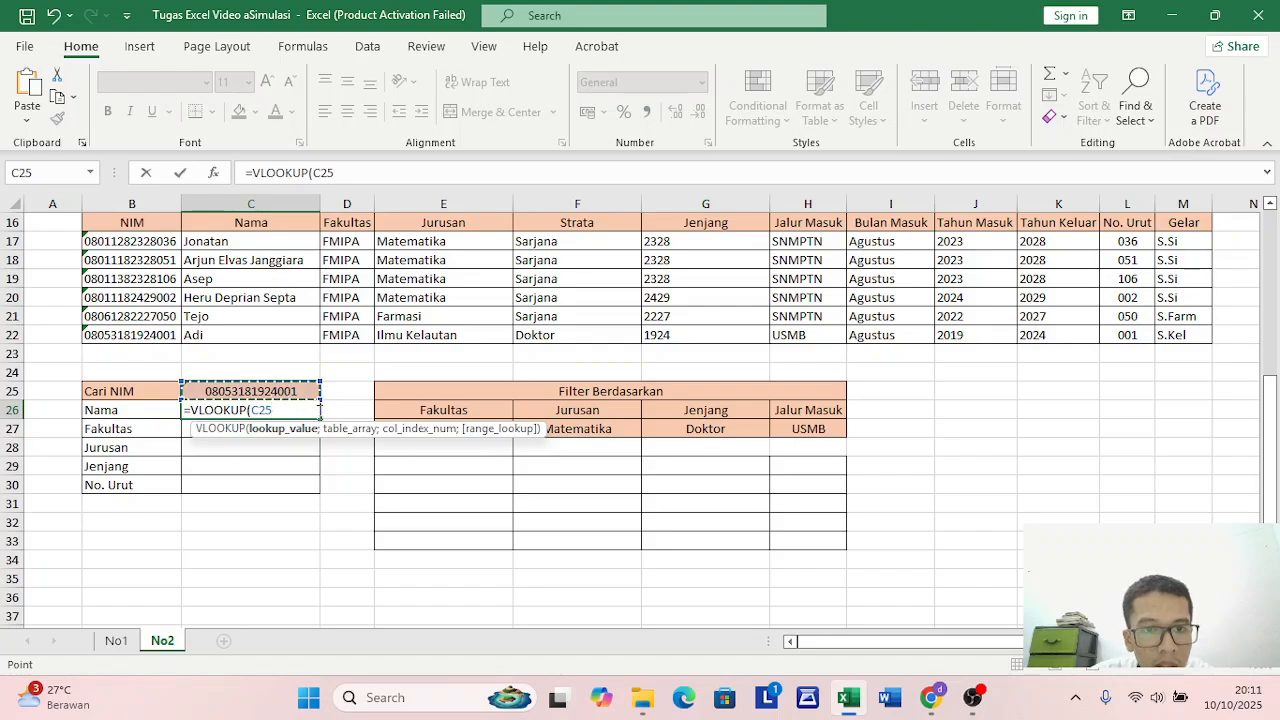
pyautogui.write(';')
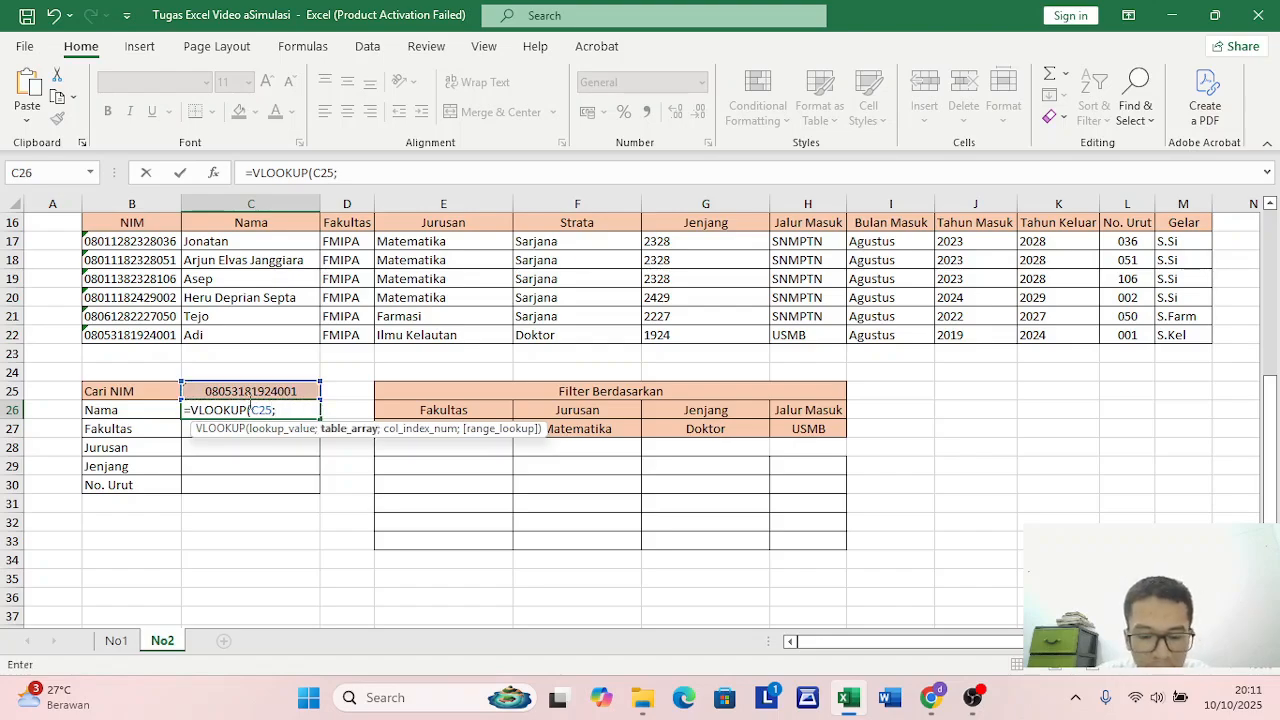
pyautogui.scroll(3, 172, 360)
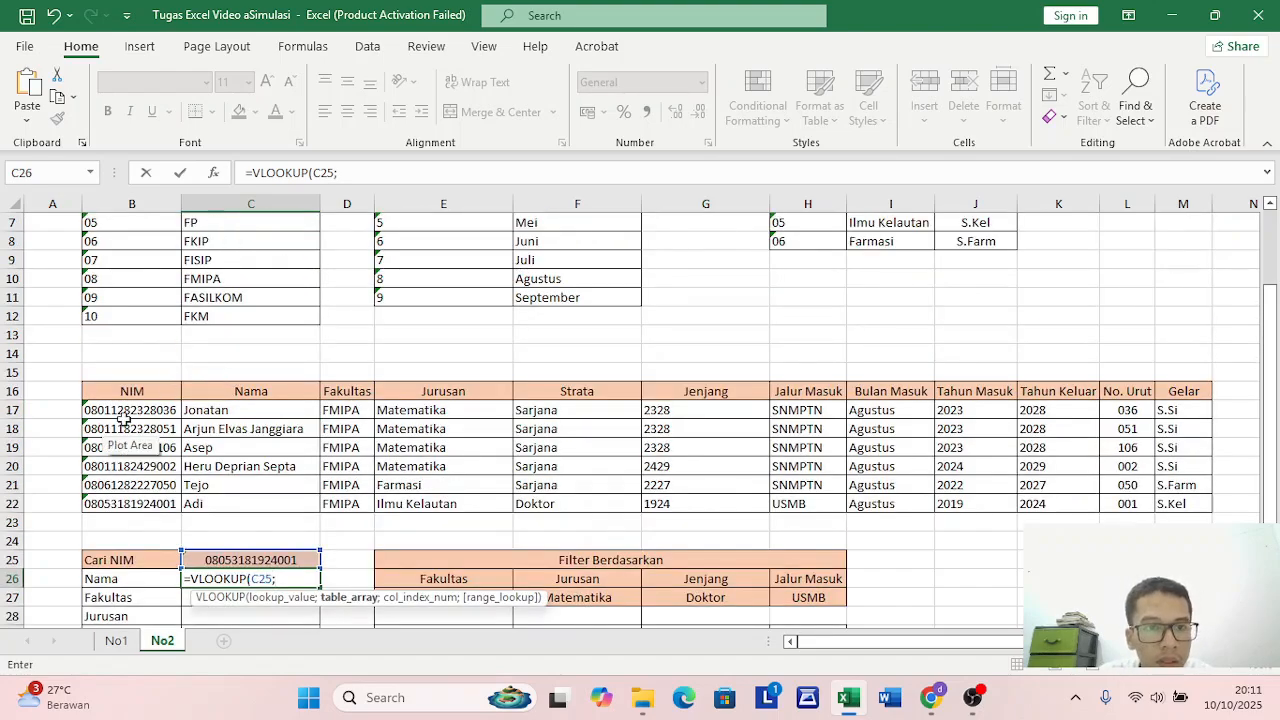
pyautogui.scroll(-1, 124, 419)
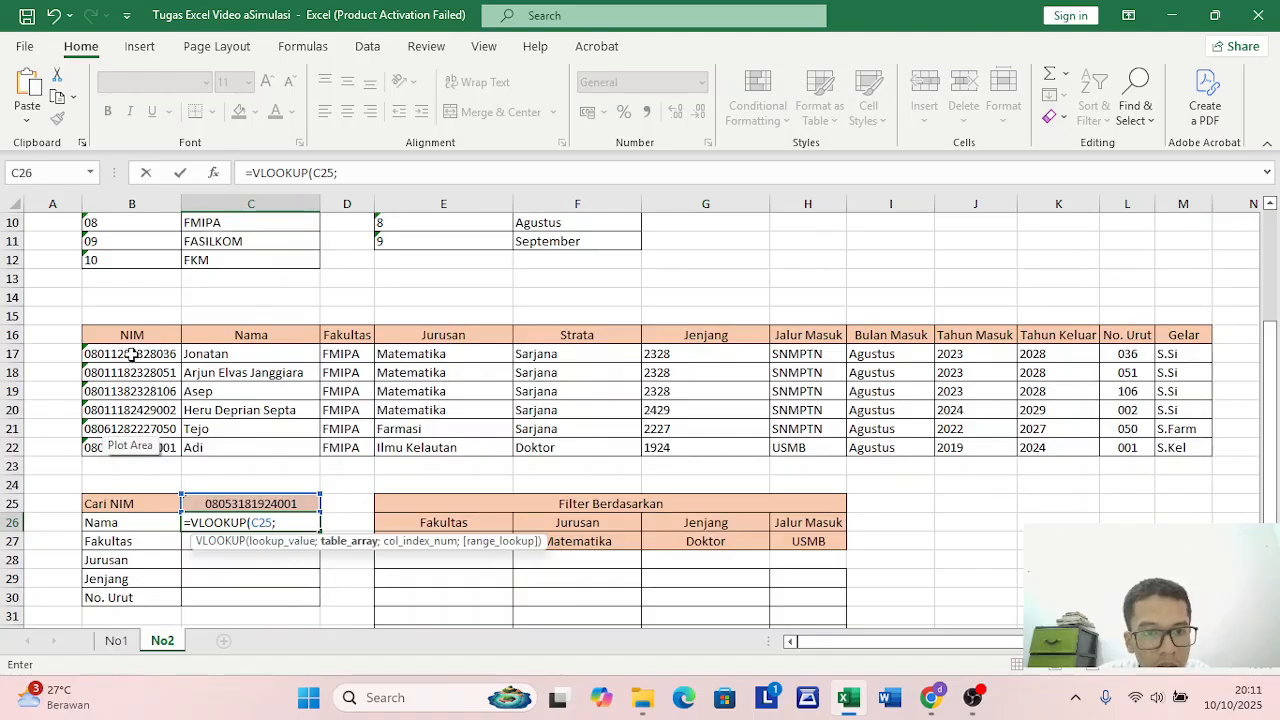
pyautogui.moveTo(131, 354); pyautogui.dragTo(249, 450)
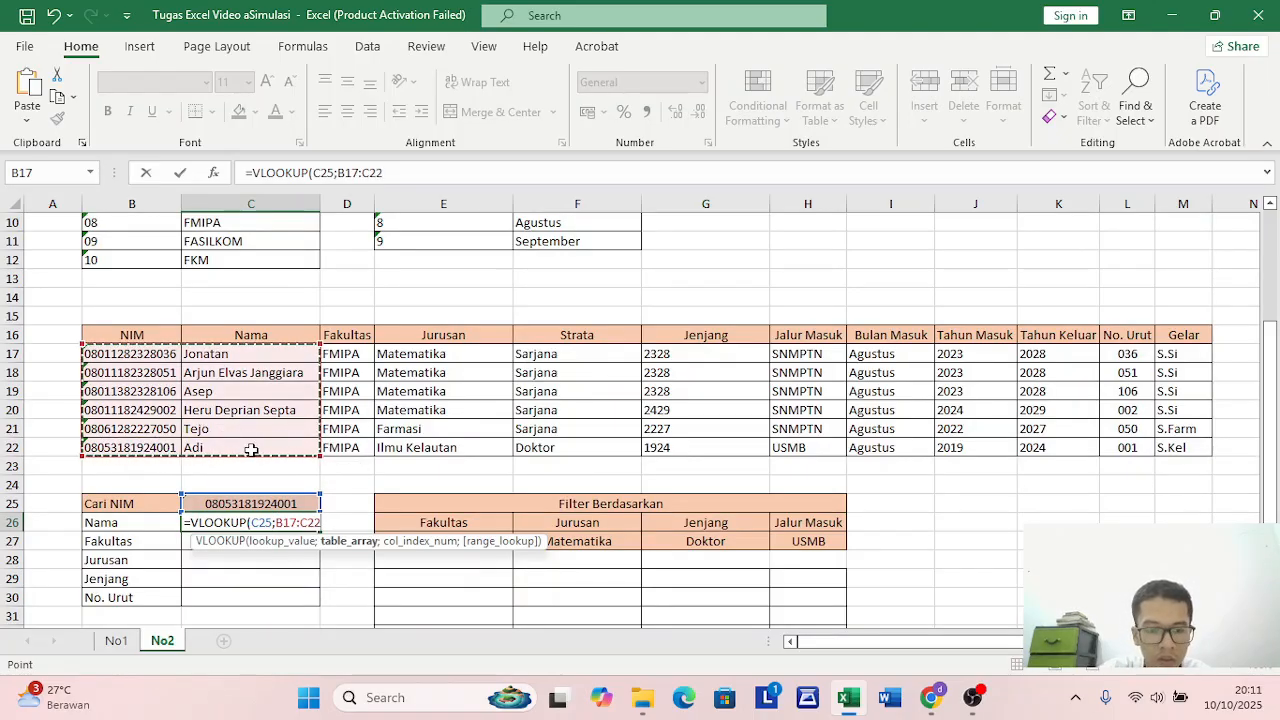
pyautogui.press('F4')
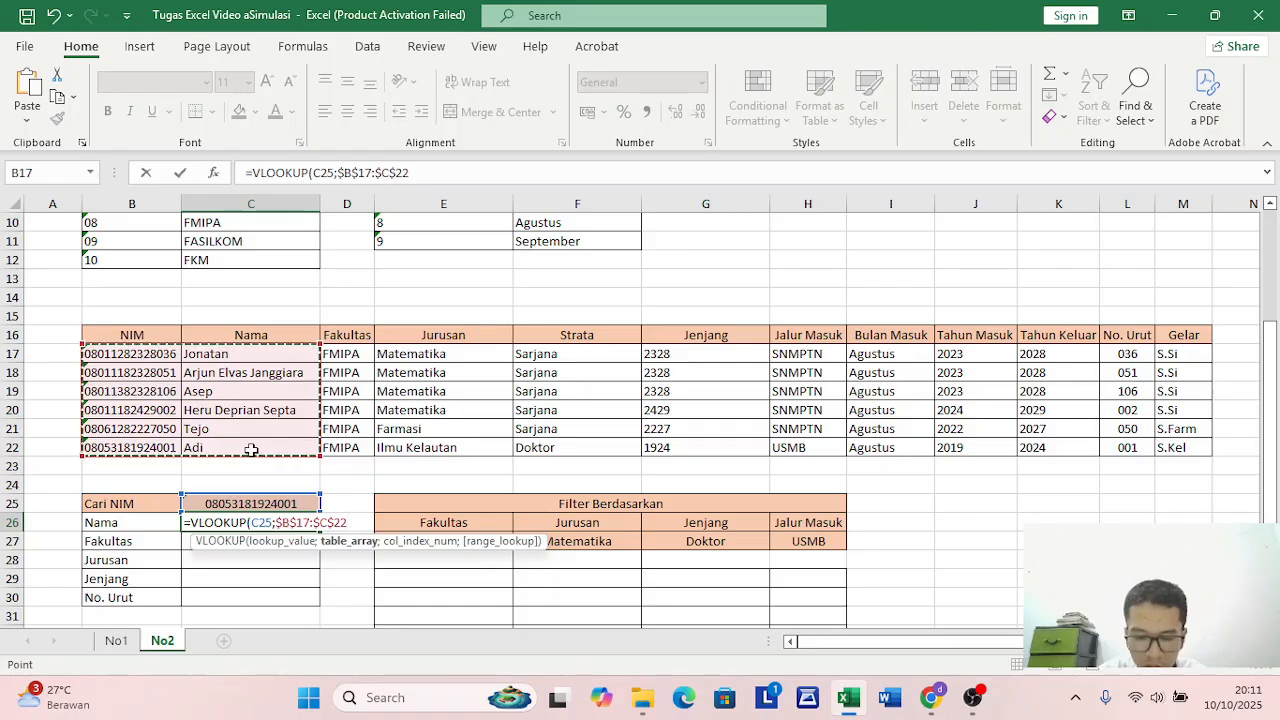
pyautogui.write(';2;')
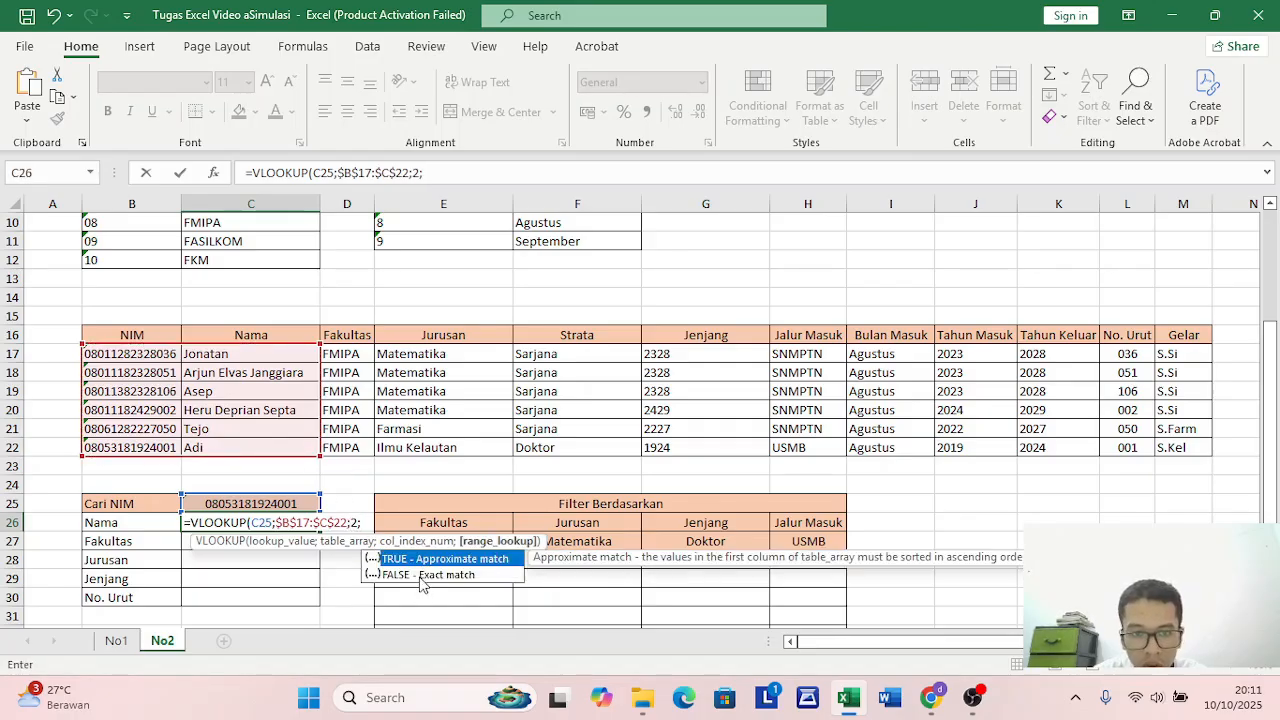
pyautogui.doubleClick(420, 575)
pyautogui.hotkey('ctrl', 'Return')
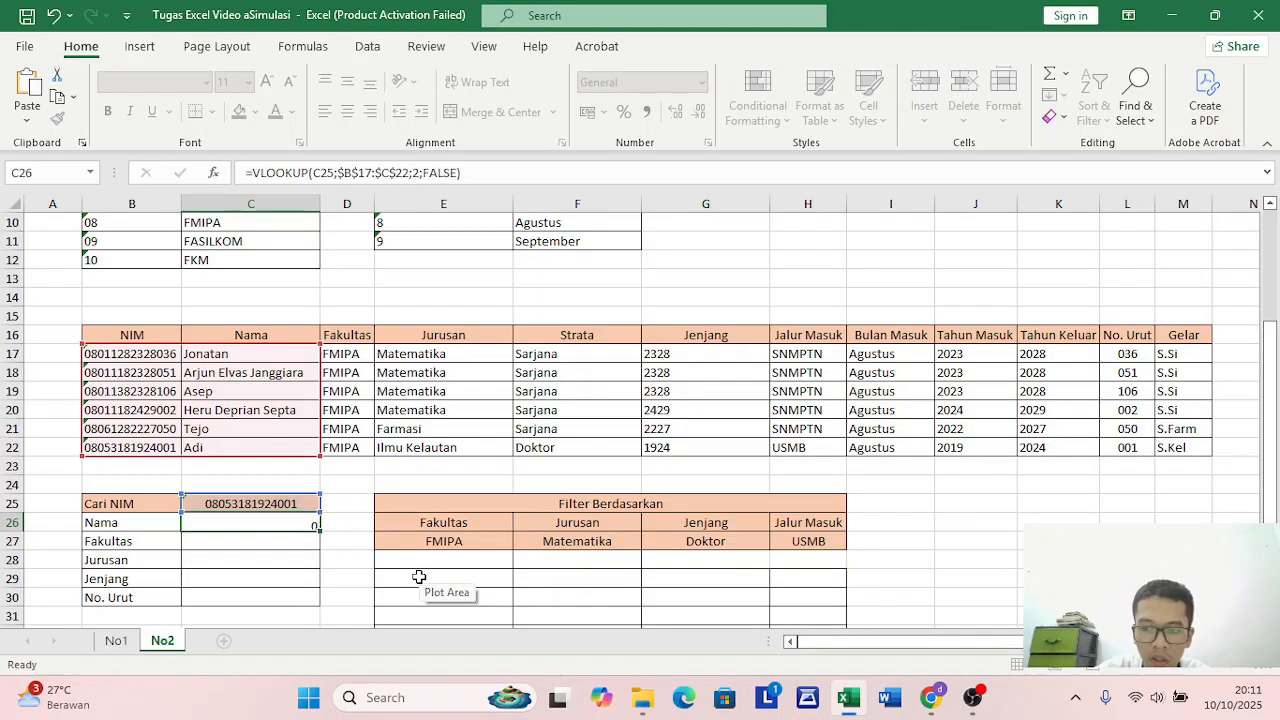
# Enter the Fakultas VLOOKUP in C27 with lookup value C25, table array $B$17:$D$22, column index 3 and FALSE for exact match
pyautogui.scroll(-1, 330, 540)
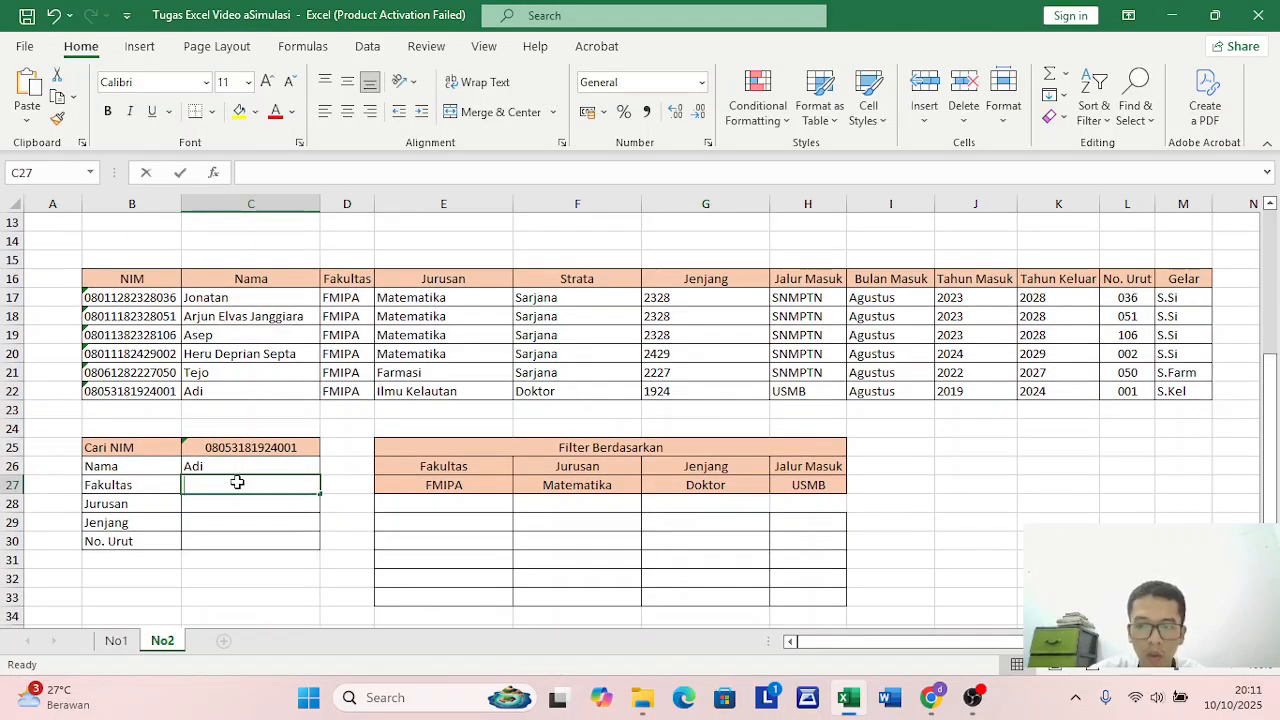
pyautogui.write('=VLOO')
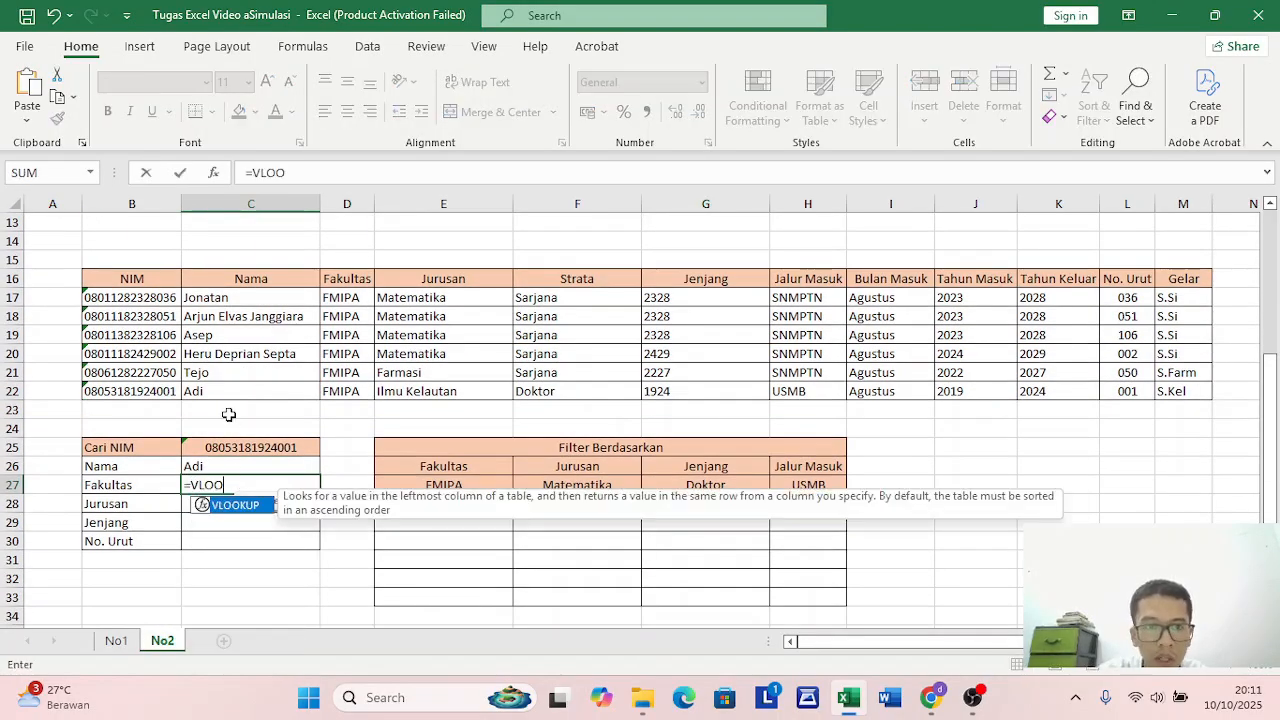
pyautogui.write('KUP(')
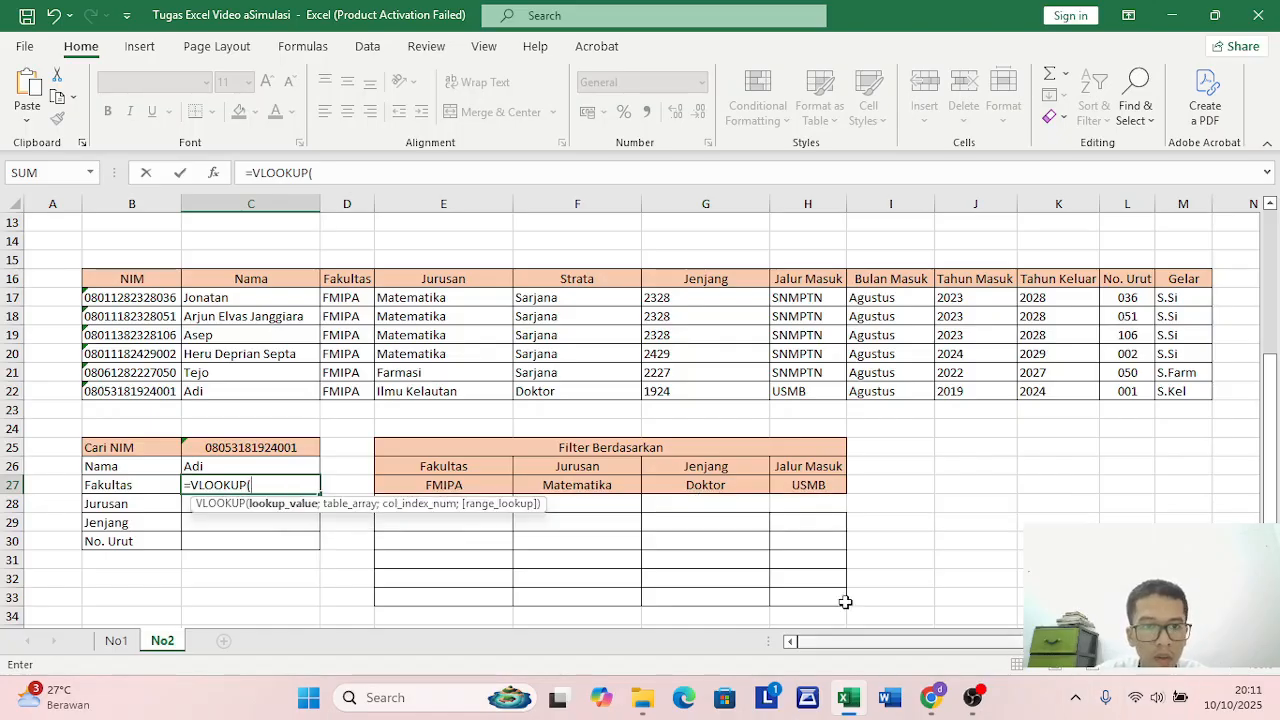
pyautogui.click(288, 445)
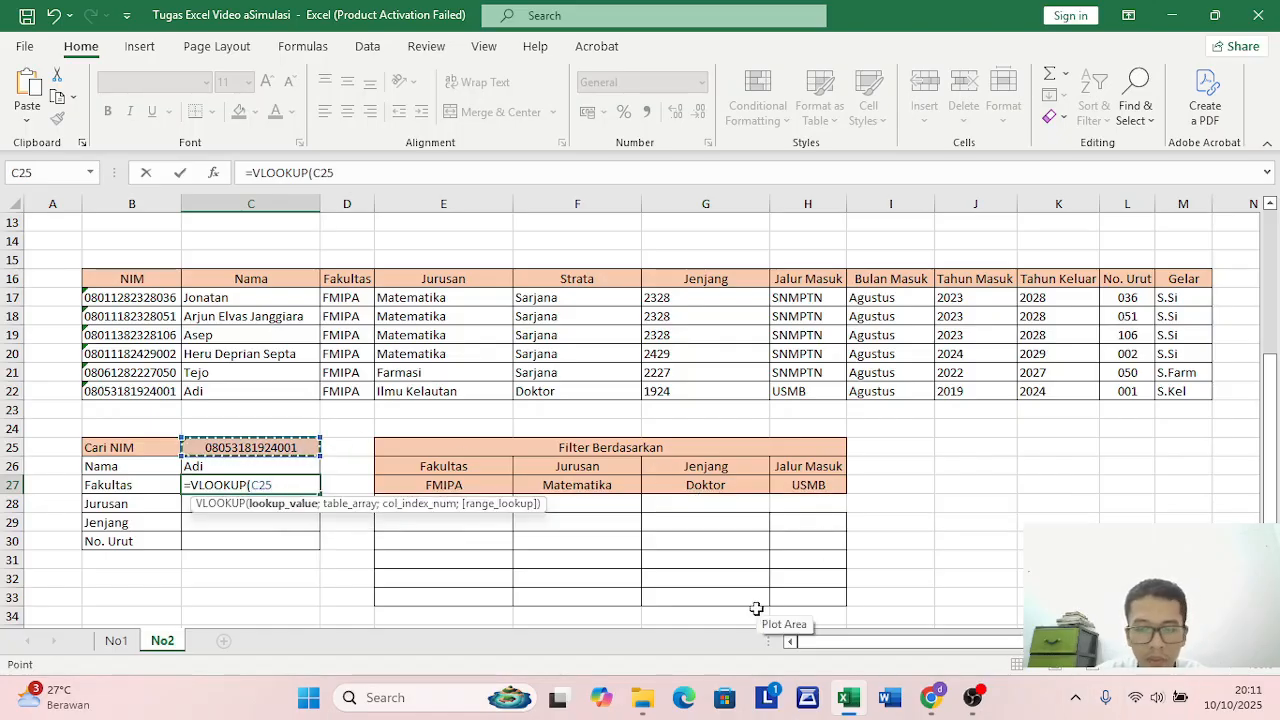
pyautogui.write(';')
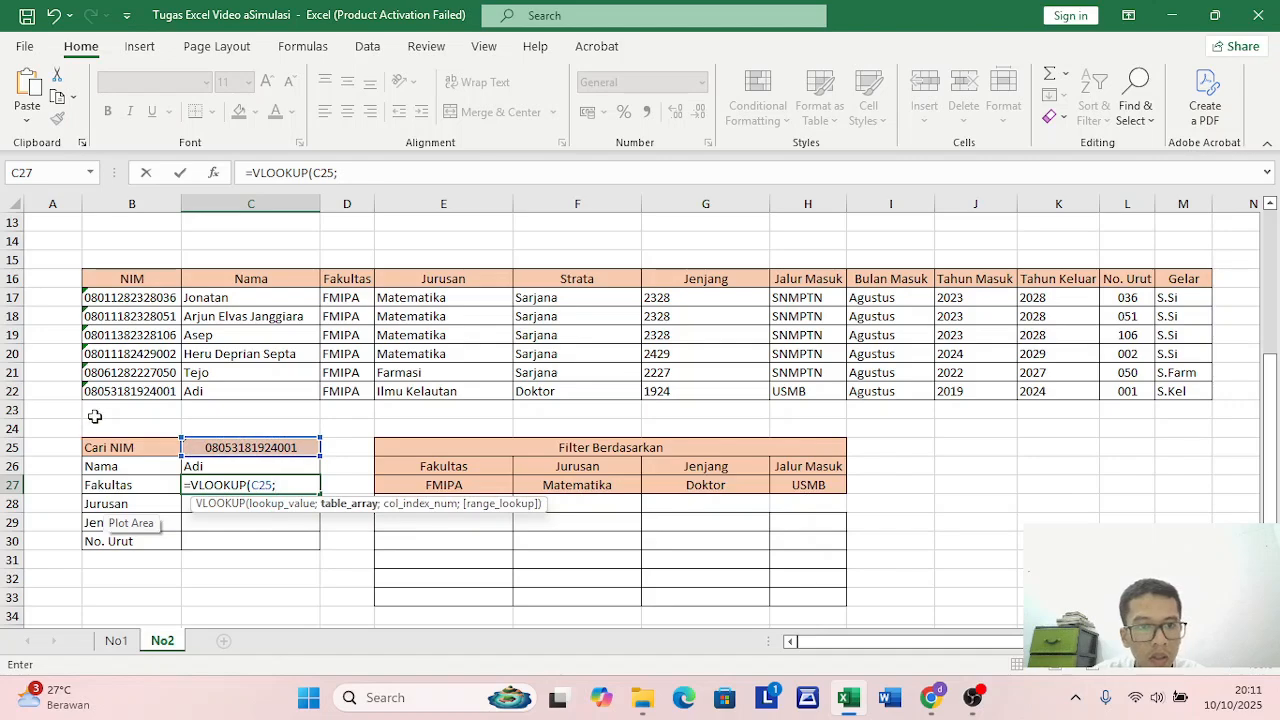
pyautogui.moveTo(136, 298); pyautogui.dragTo(355, 392)
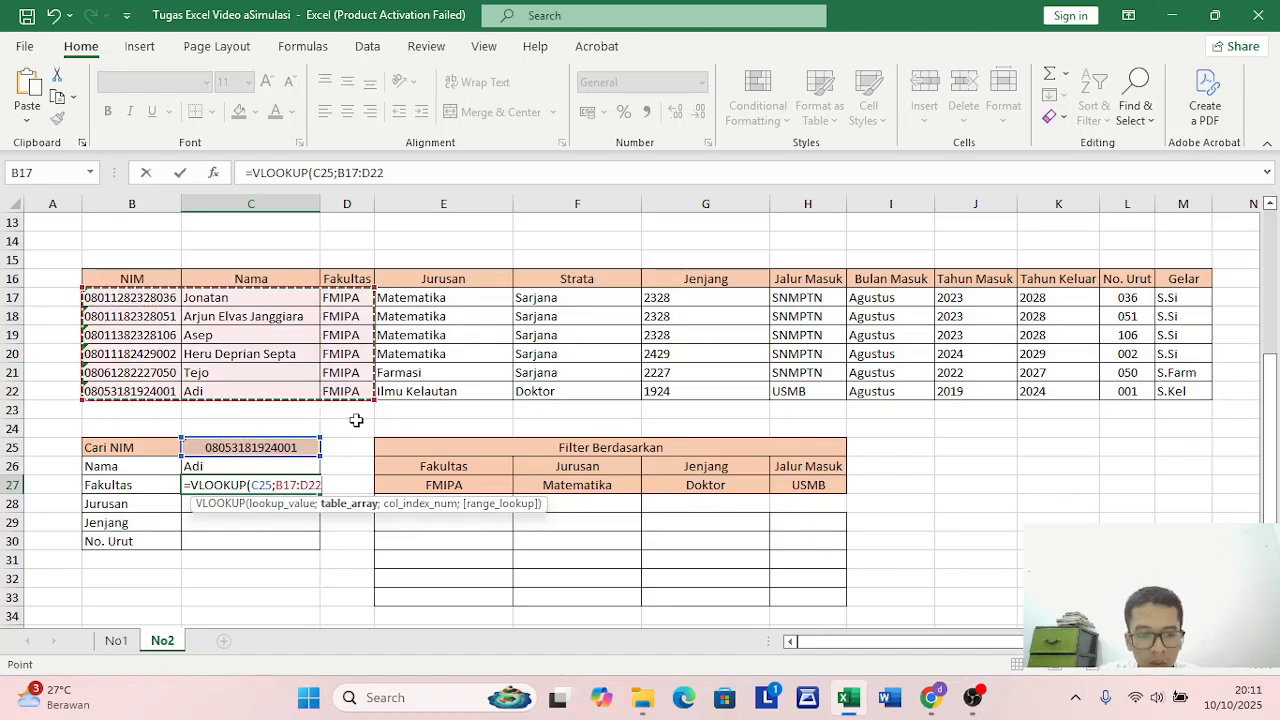
pyautogui.press('F4')
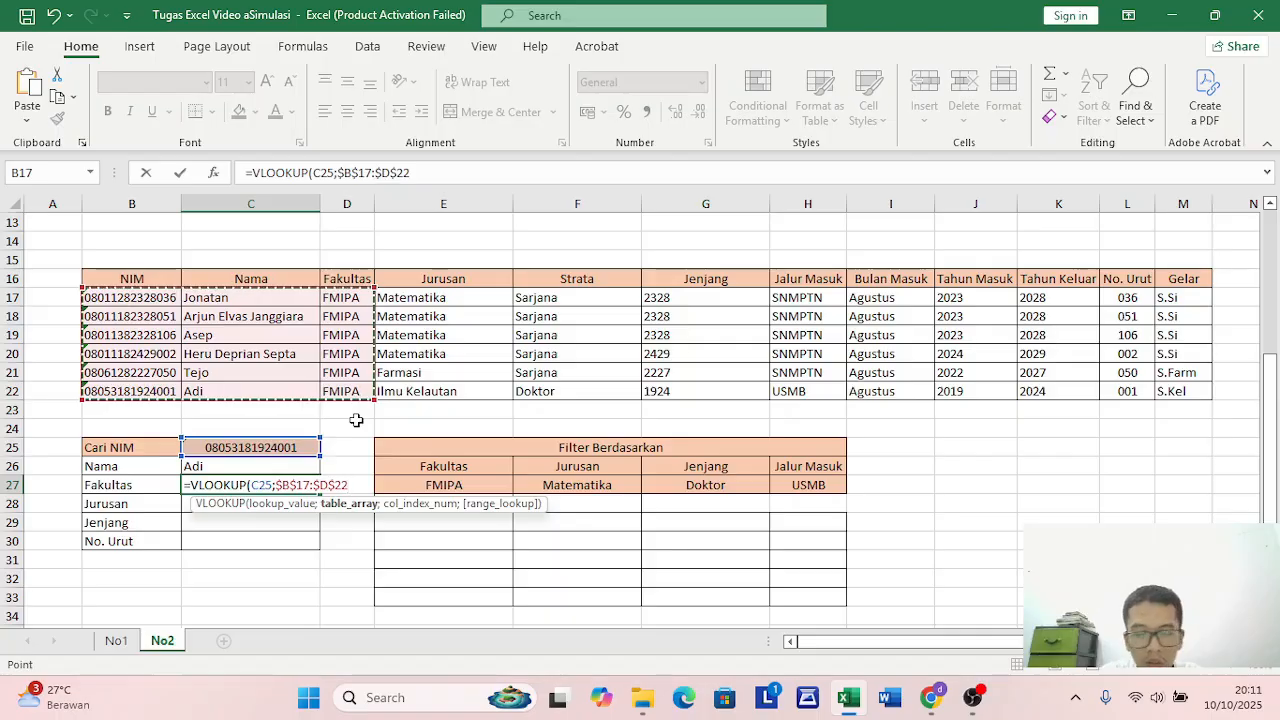
pyautogui.write(';3')
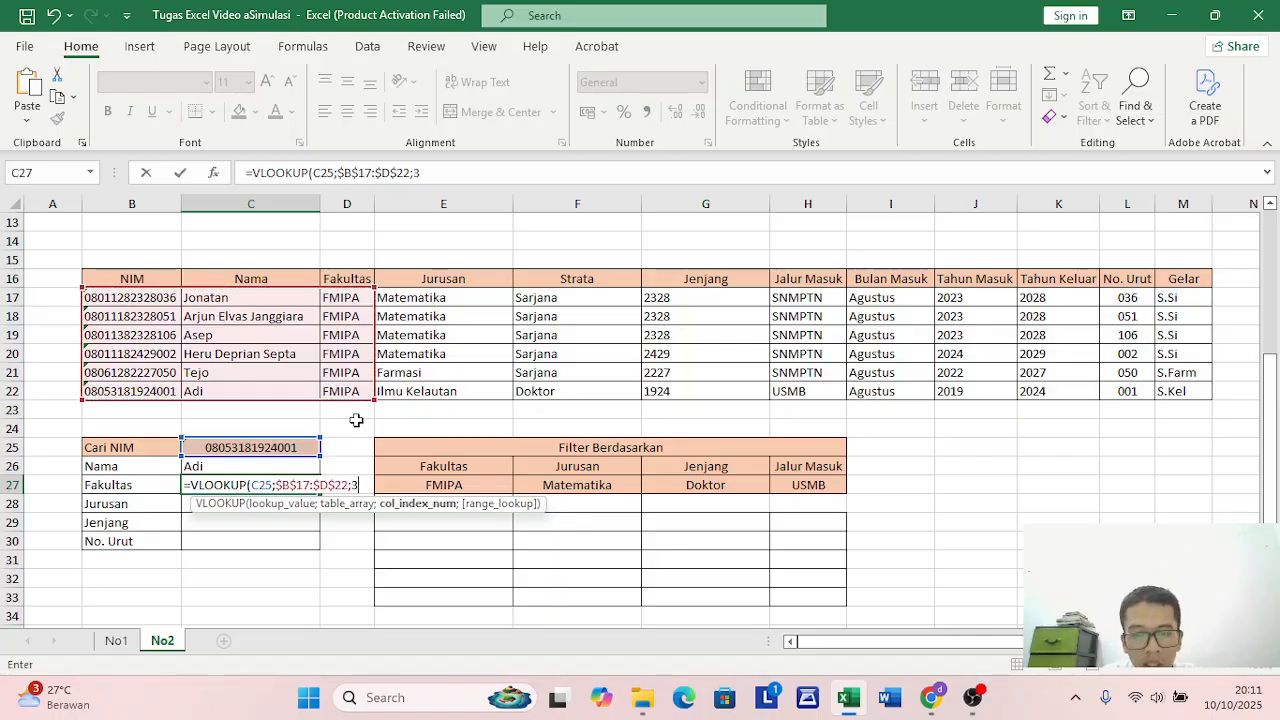
pyautogui.write(';')
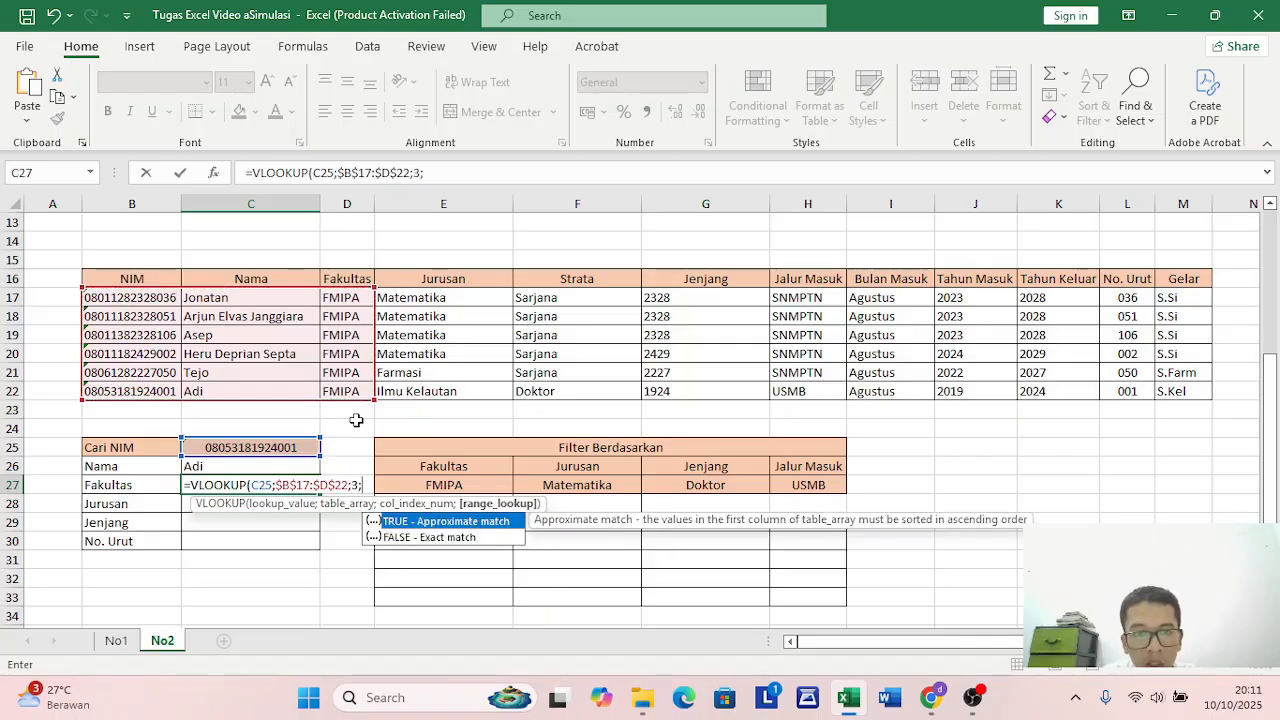
pyautogui.doubleClick(413, 540)
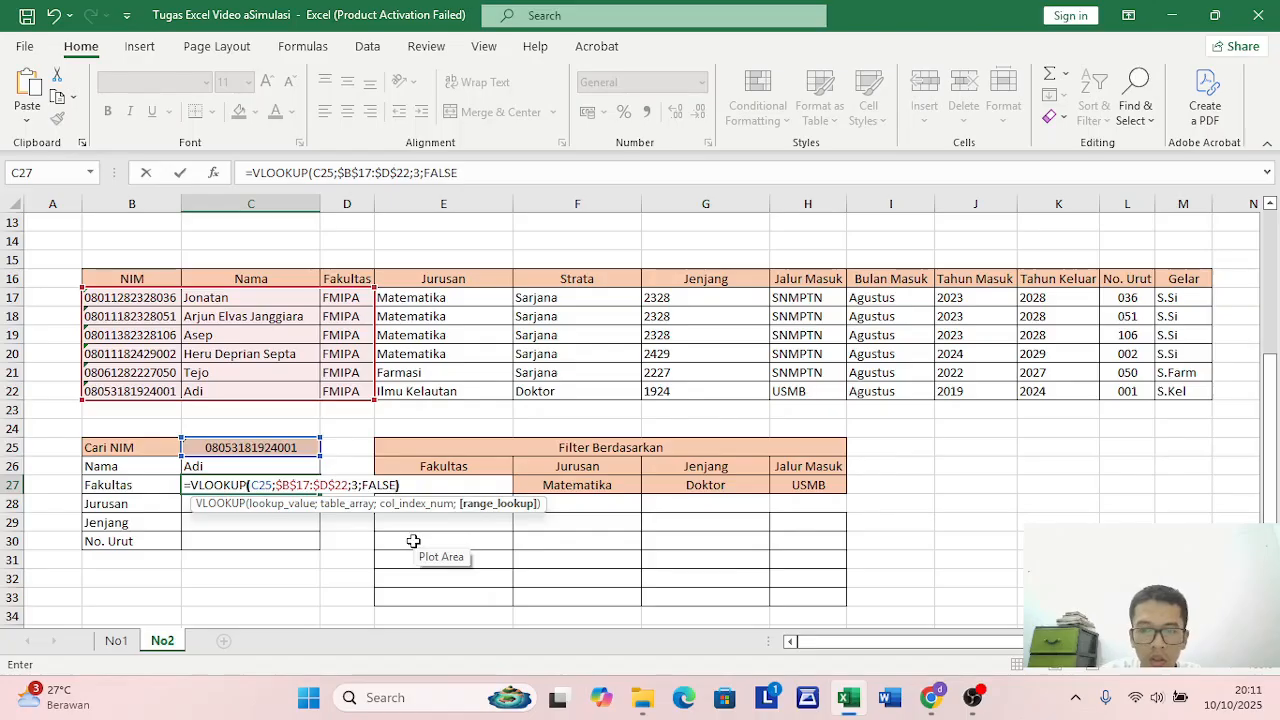
pyautogui.write(')')
pyautogui.press('Return')
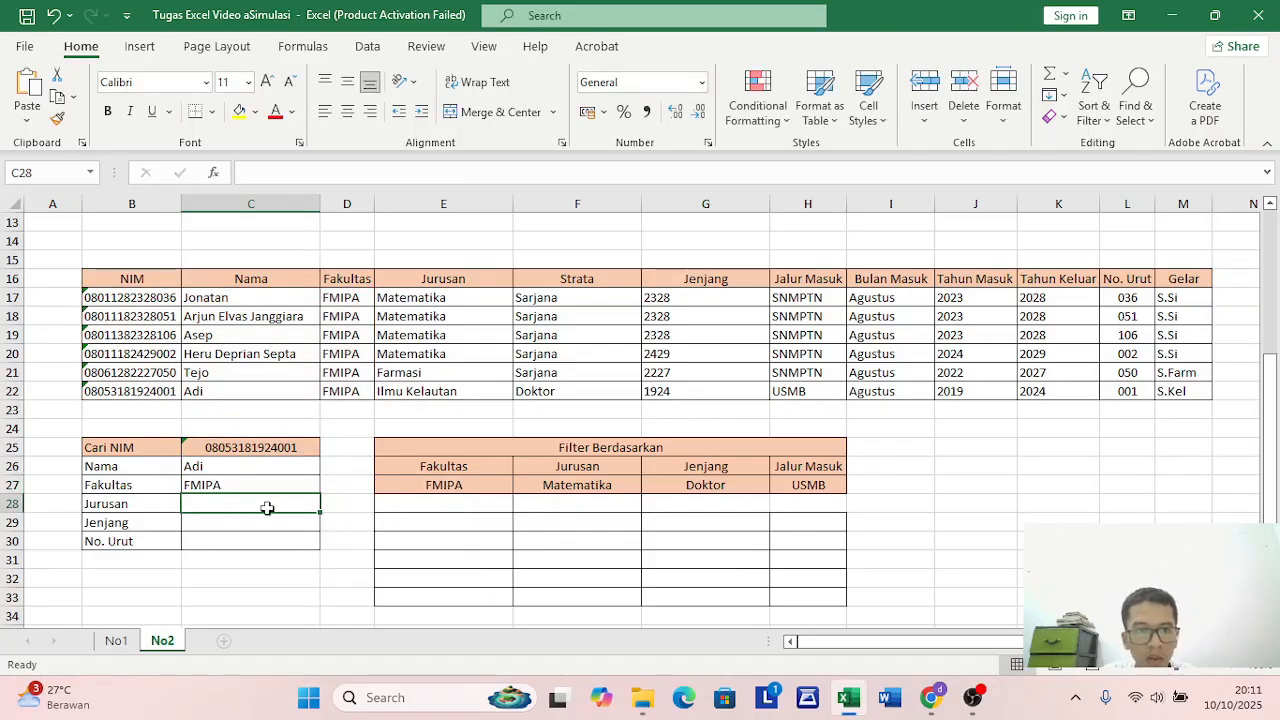
# Enter the Jurusan VLOOKUP in C28 with lookup value C25, table array $B$17:$E$22, column index 4 and FALSE for exact match
pyautogui.write('=VLOOK')
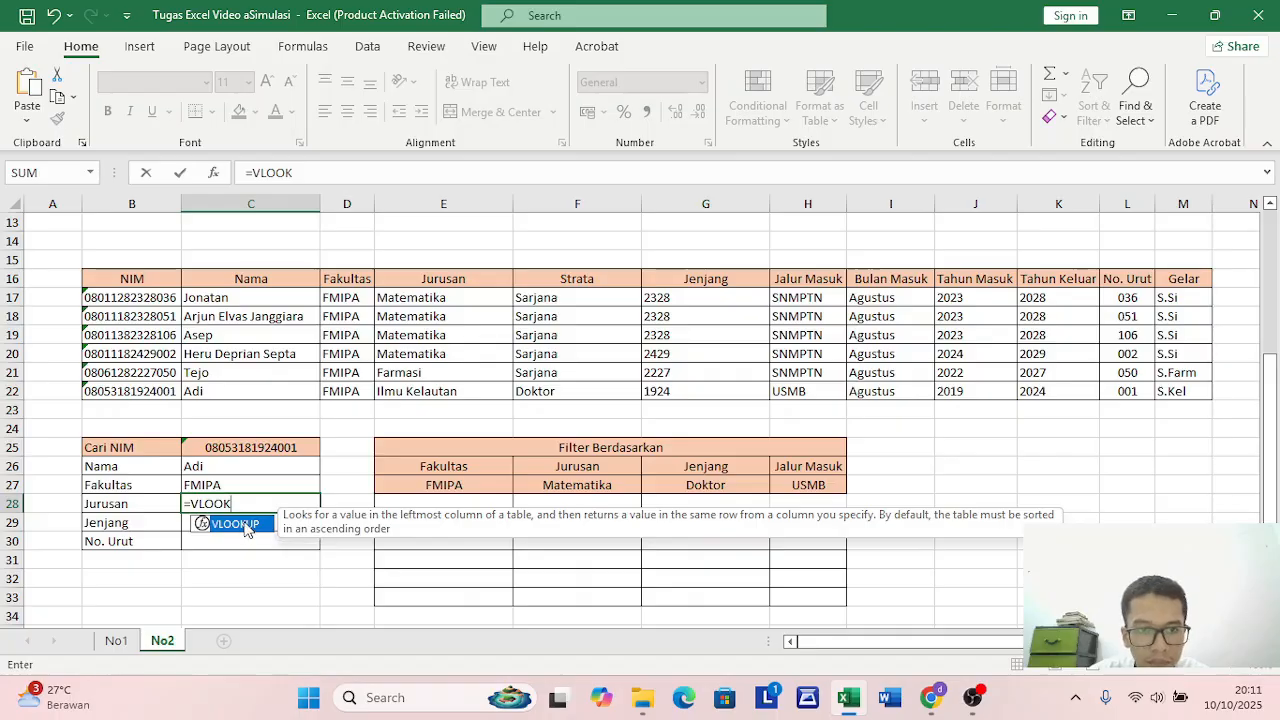
pyautogui.doubleClick(245, 524)
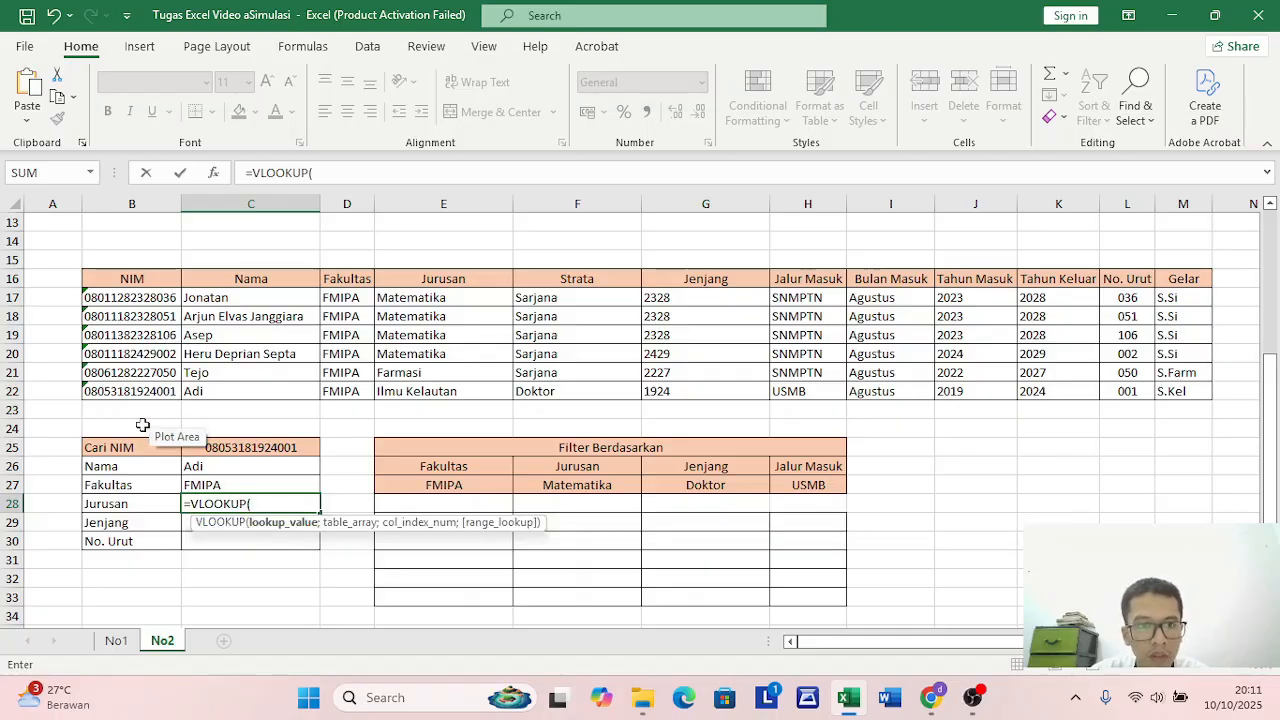
pyautogui.click(297, 448)
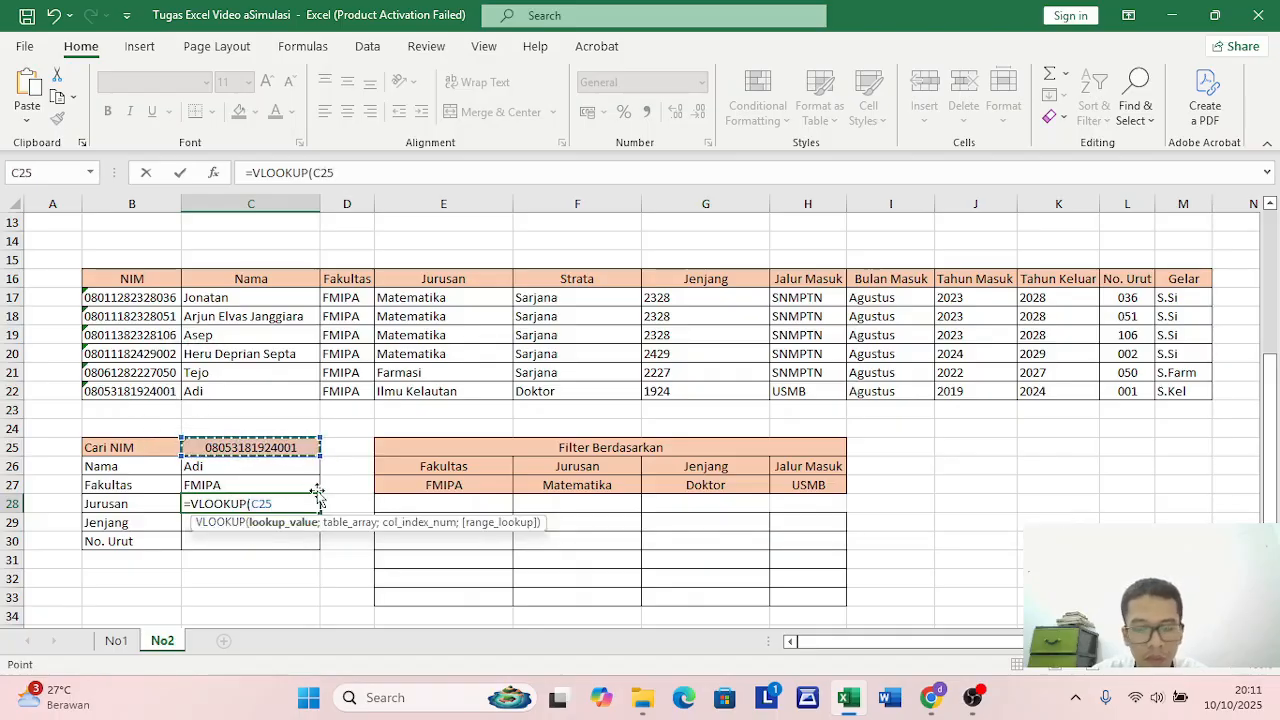
pyautogui.write(';')
pyautogui.moveTo(150, 297); pyautogui.dragTo(460, 392)
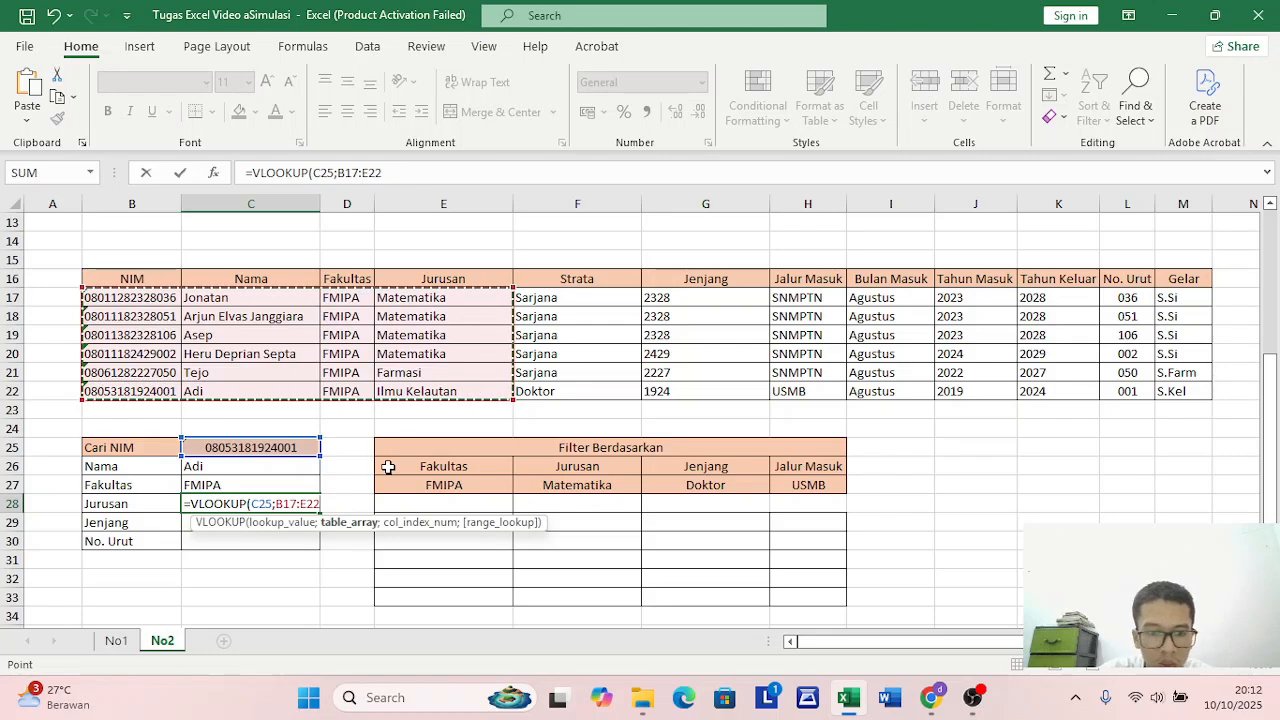
pyautogui.press('F4')
pyautogui.write(';')
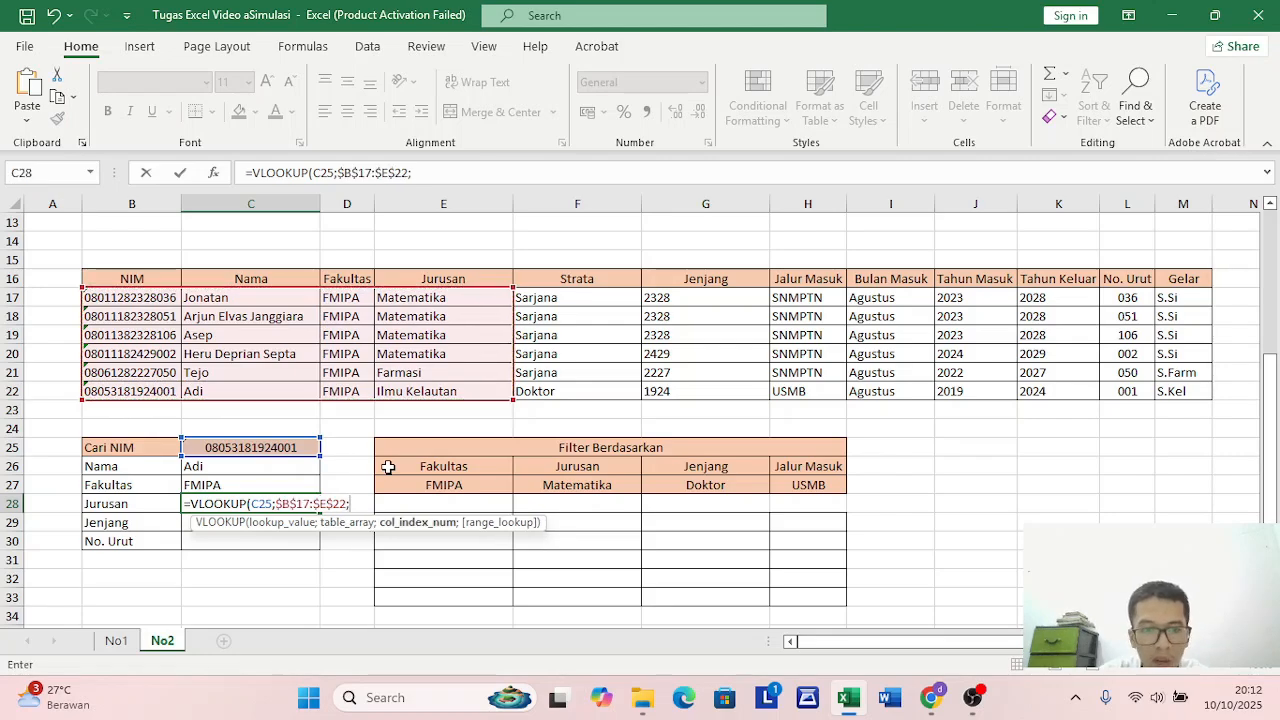
pyautogui.write('4;')
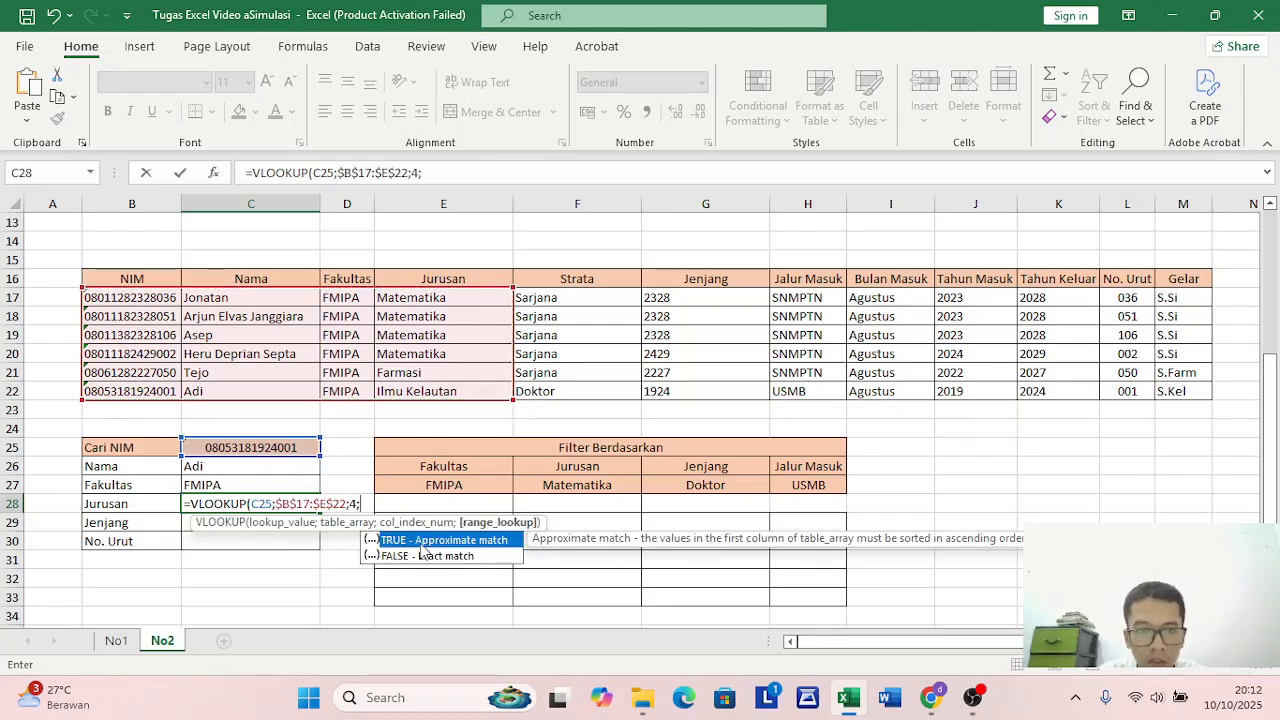
pyautogui.doubleClick(431, 561)
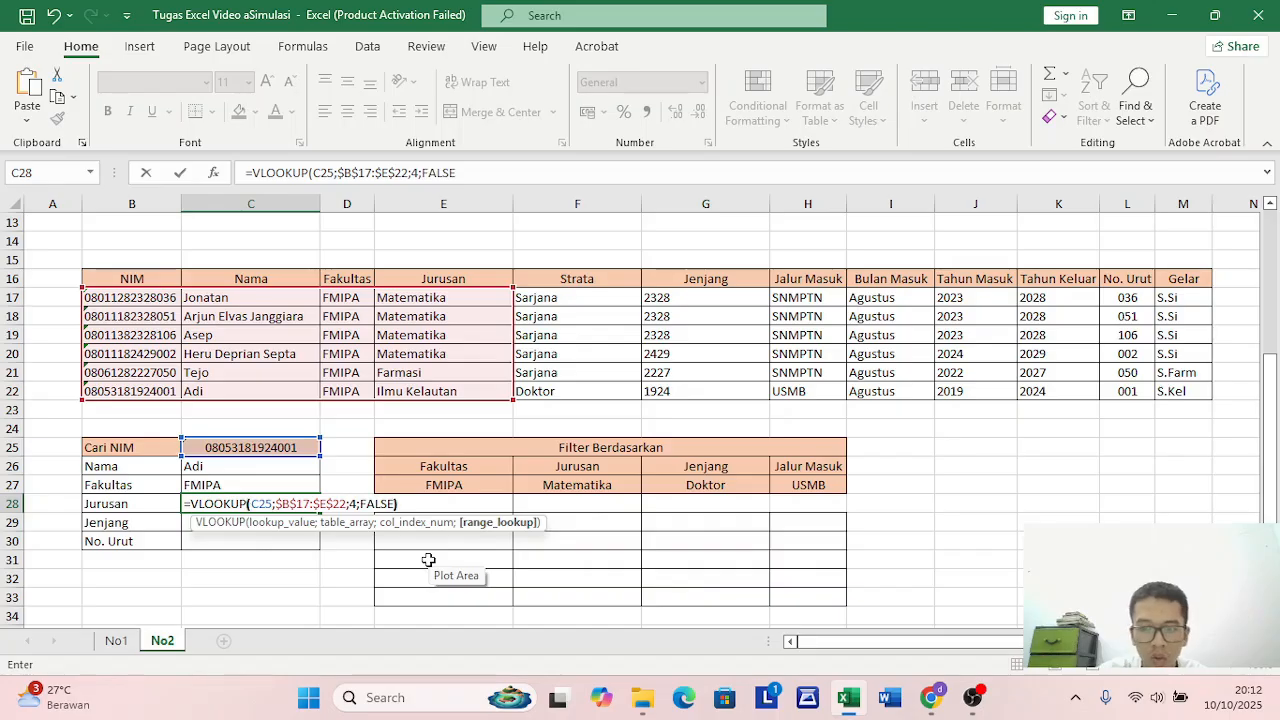
pyautogui.write(')')
pyautogui.press('Return')
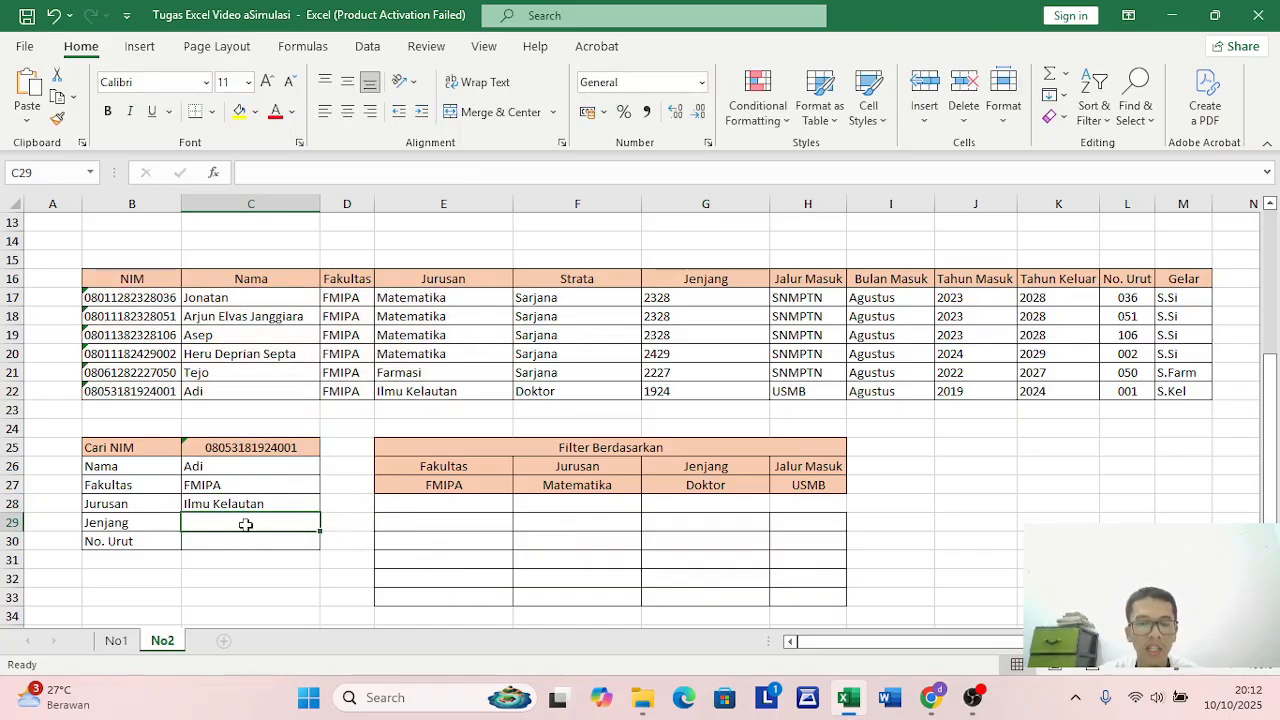
# Enter the Jenjang VLOOKUP in C29 with lookup value C25, table array $B$17:$G$22, column index 6 and FALSE for exact match
pyautogui.write('=VLO')
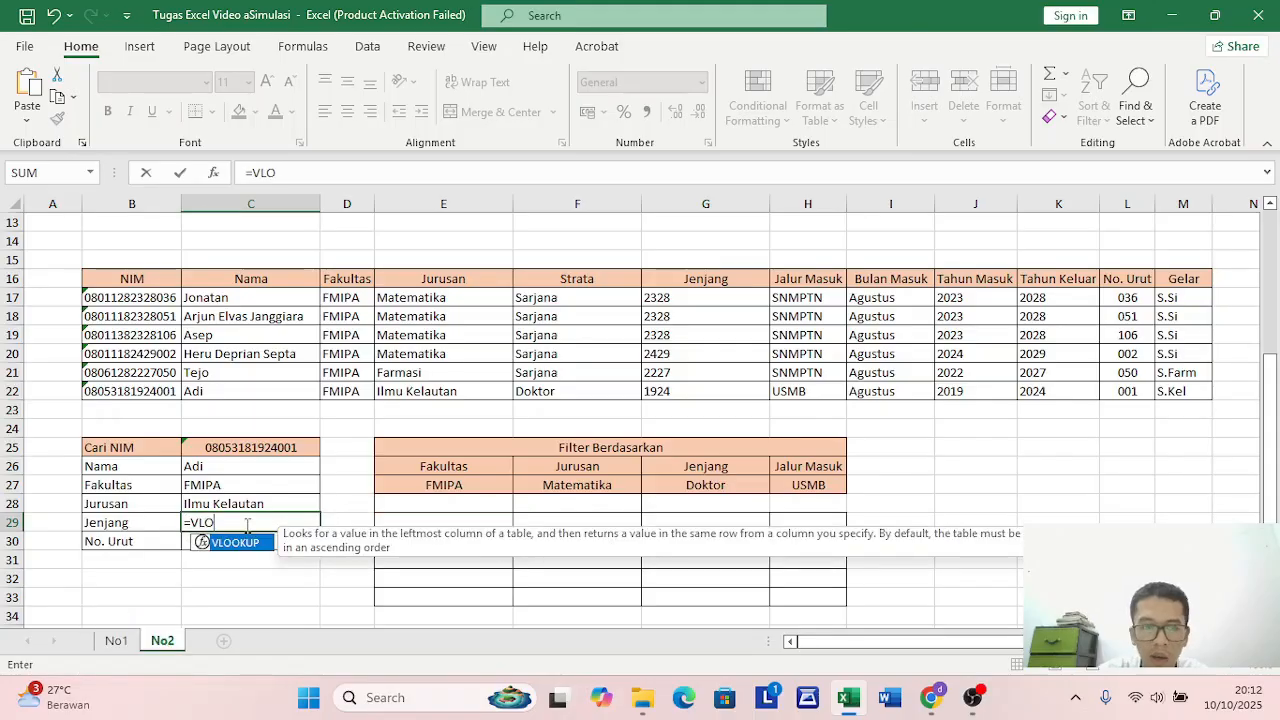
pyautogui.write('OK')
pyautogui.doubleClick(228, 545)
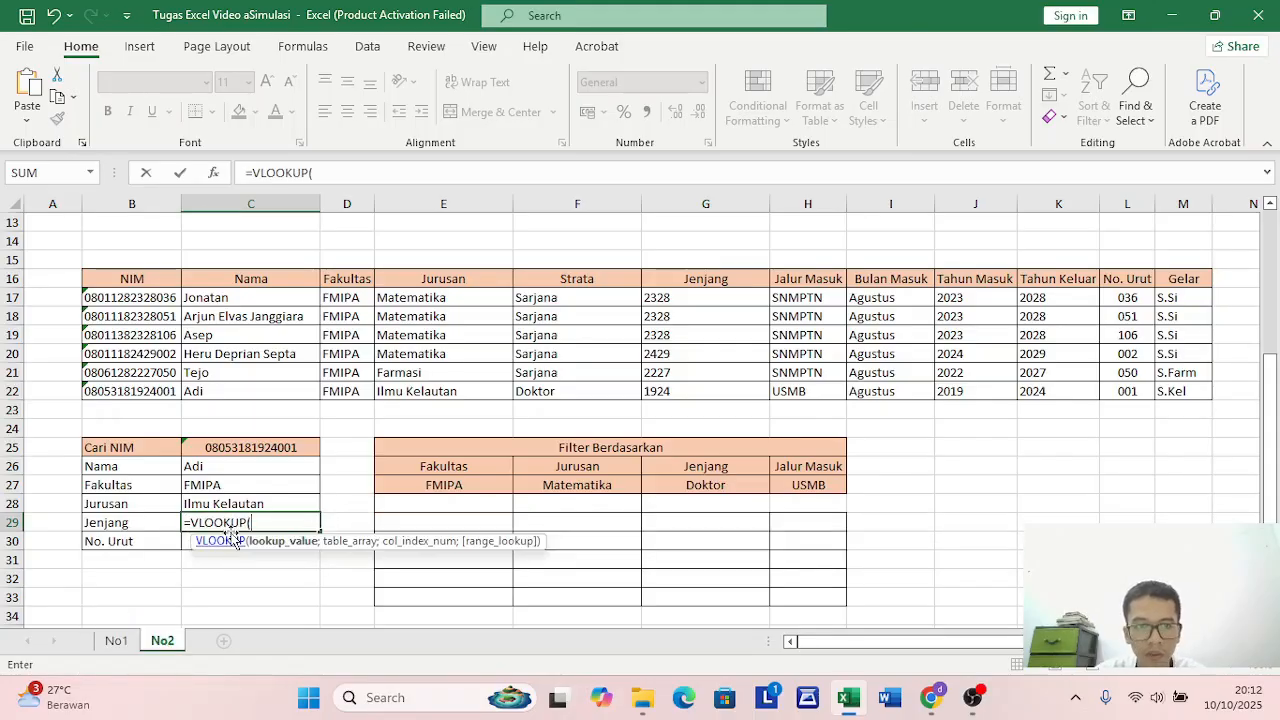
pyautogui.click(277, 450)
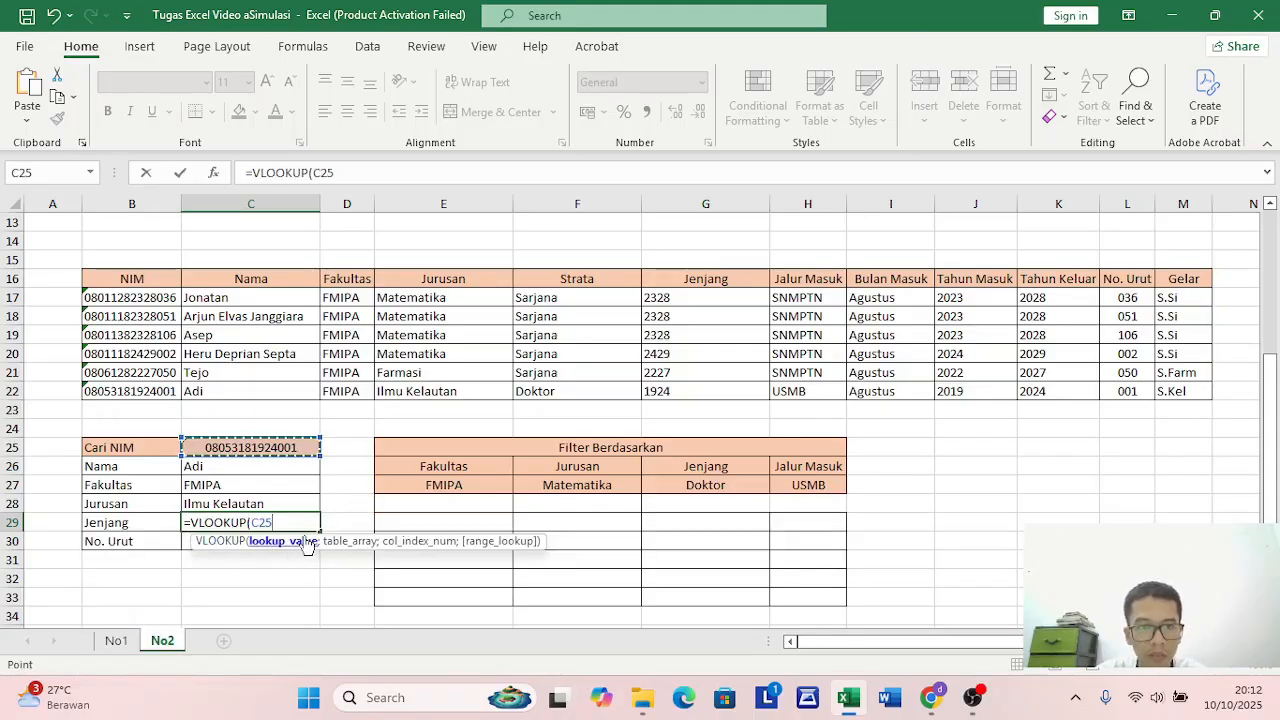
pyautogui.write(';')
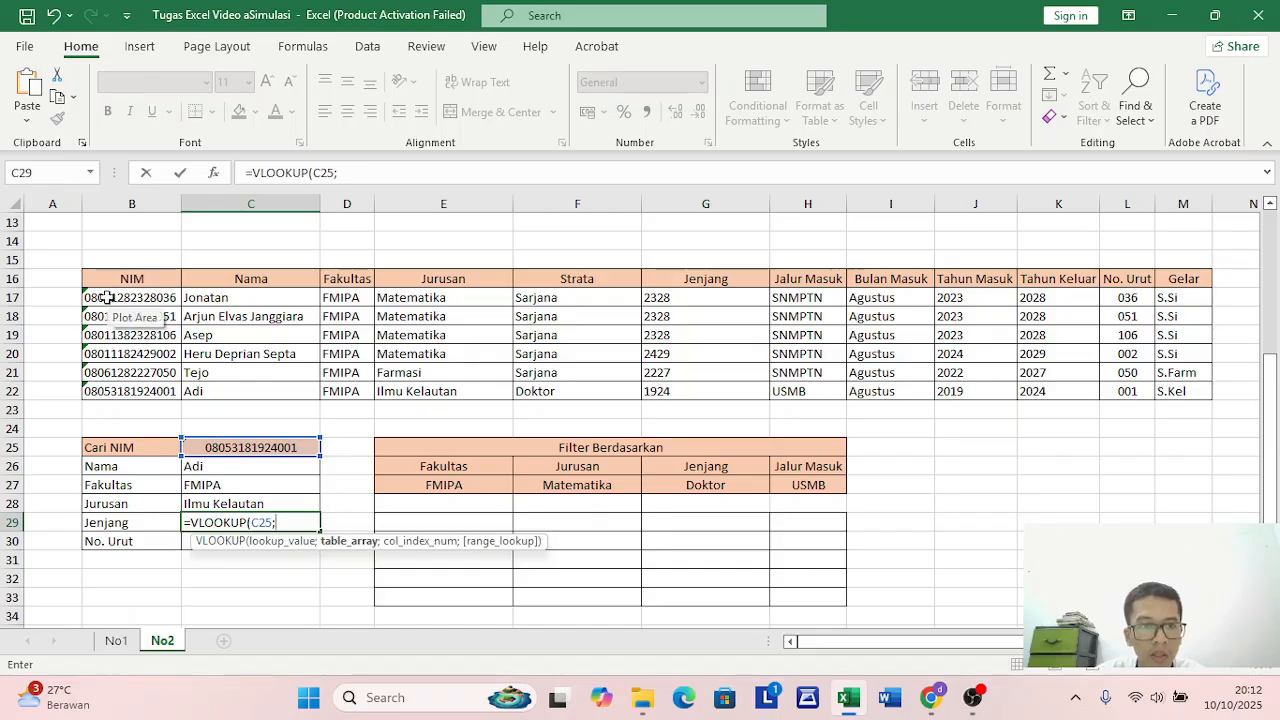
pyautogui.moveTo(135, 297); pyautogui.dragTo(714, 385)
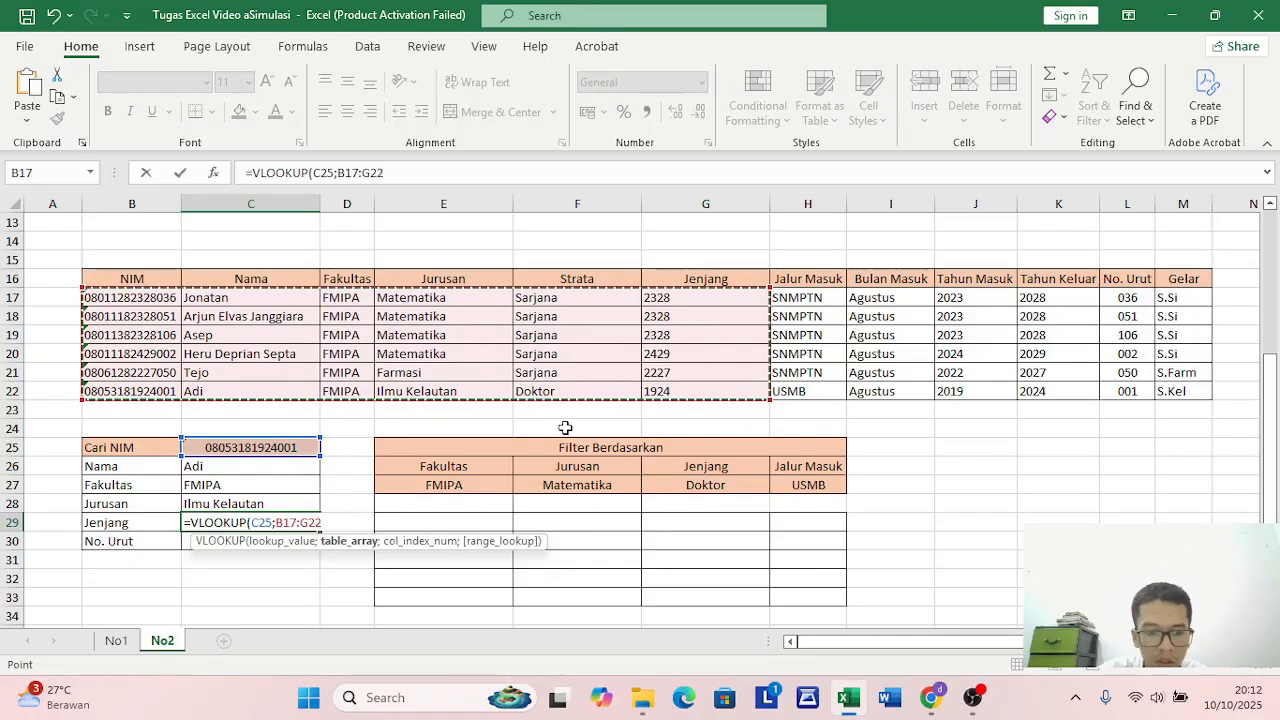
pyautogui.press('F4')
pyautogui.write(';')
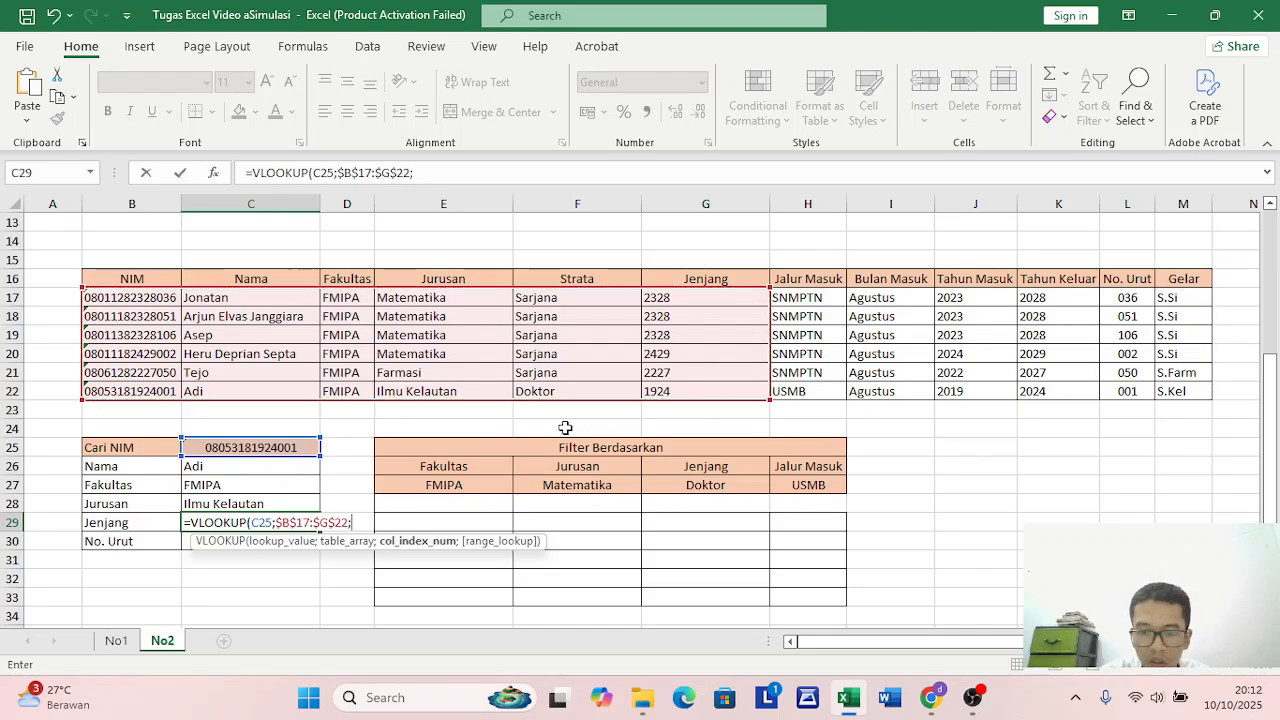
pyautogui.write('6;')
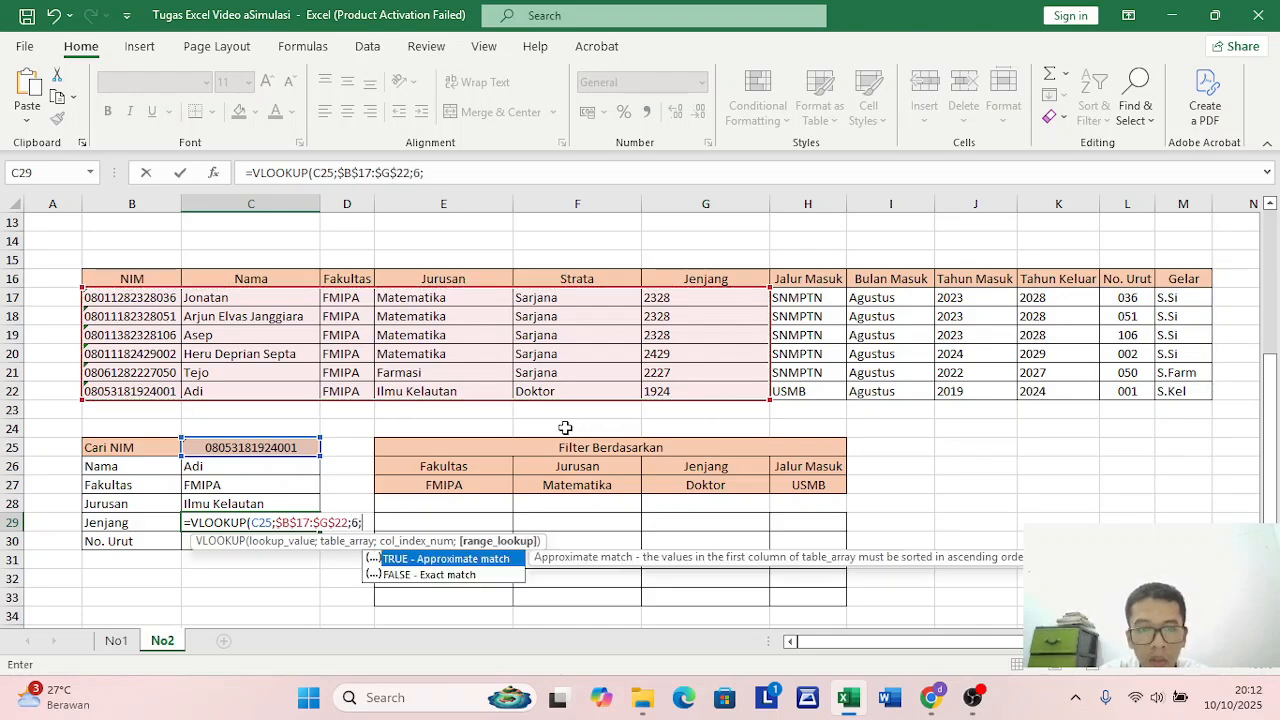
pyautogui.doubleClick(430, 575)
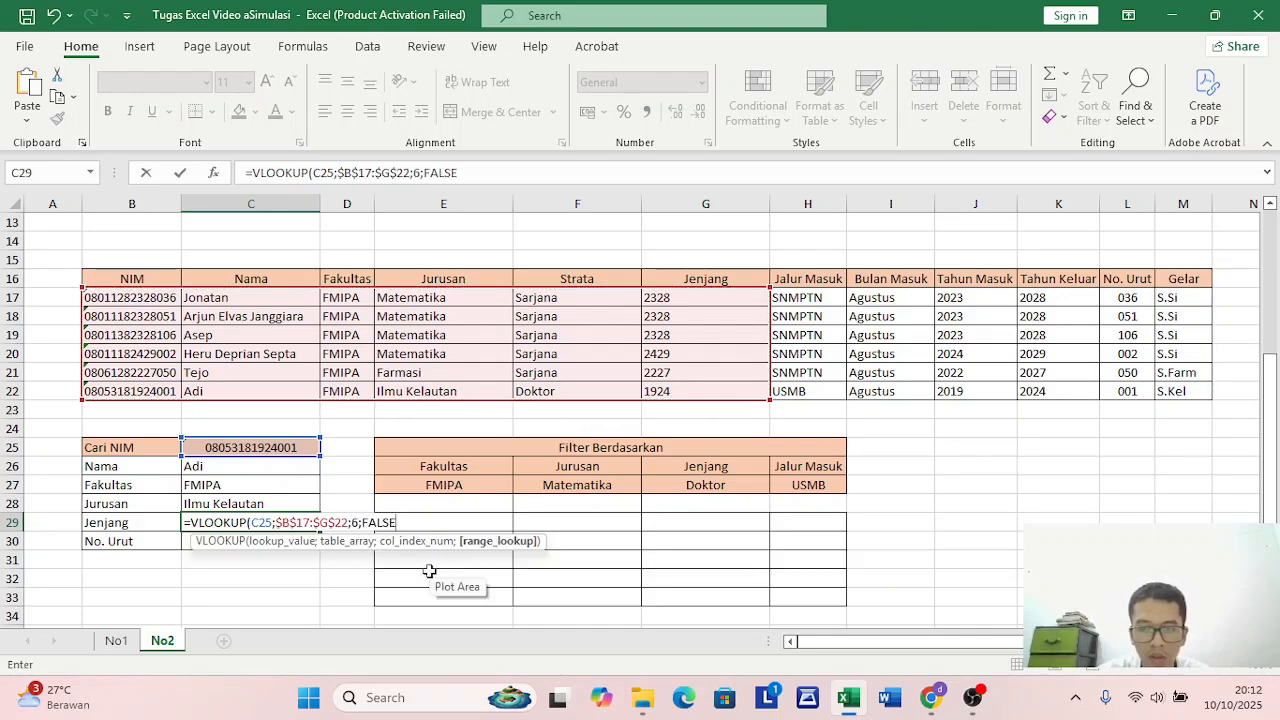
pyautogui.write(')')
pyautogui.press('Return')
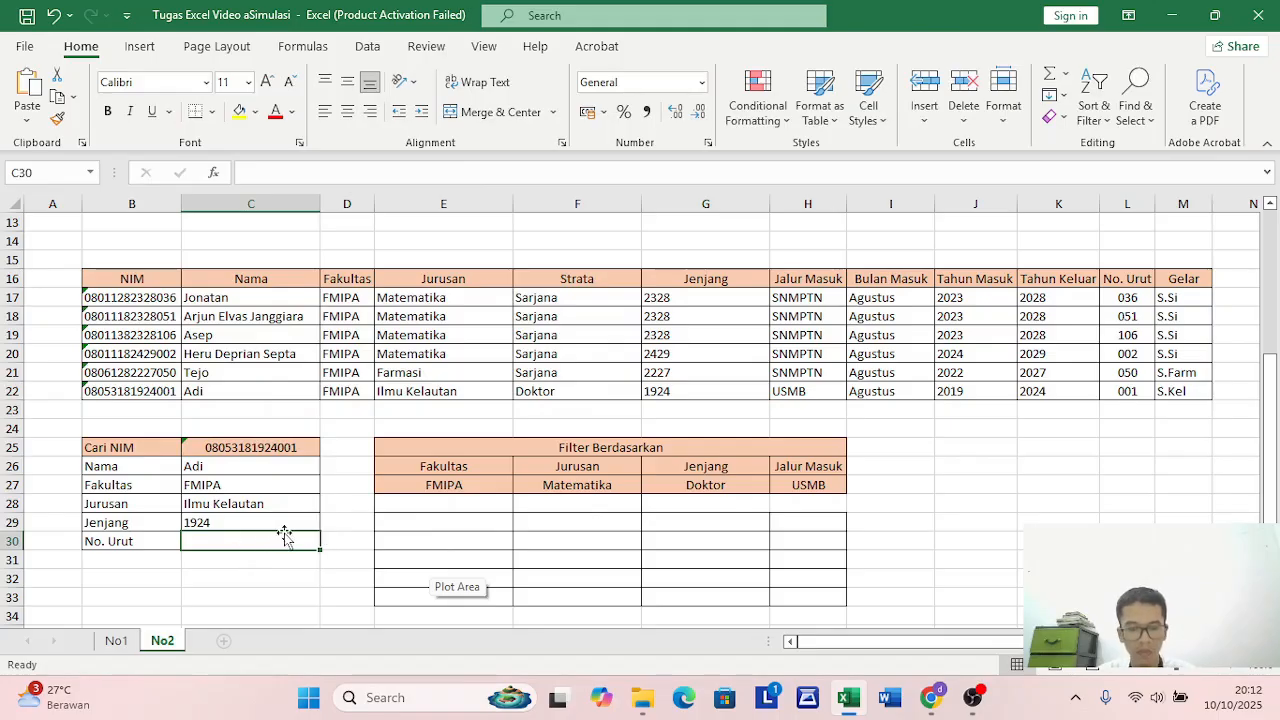
# Enter the No. Urut VLOOKUP in C30 with lookup value C25, table array $B$17:$L$22, column index 11 and FALSE for exact match
pyautogui.write('=VL')
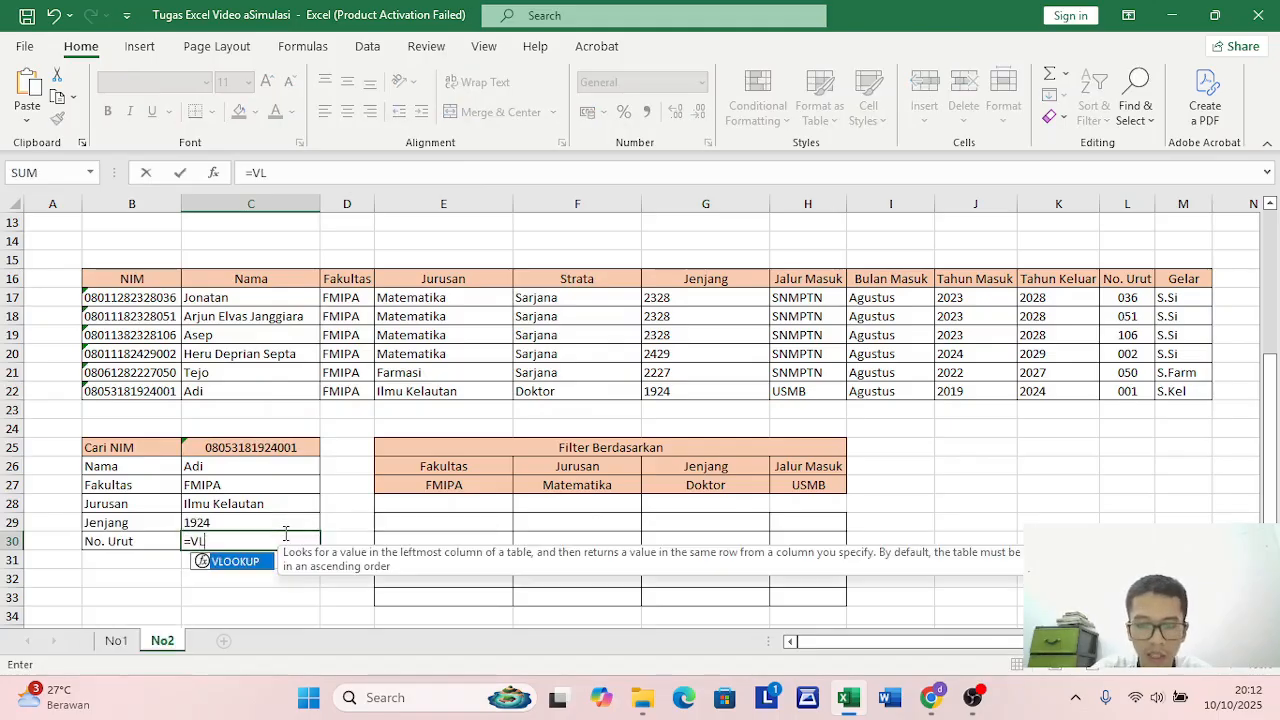
pyautogui.write('OO')
pyautogui.doubleClick(258, 563)
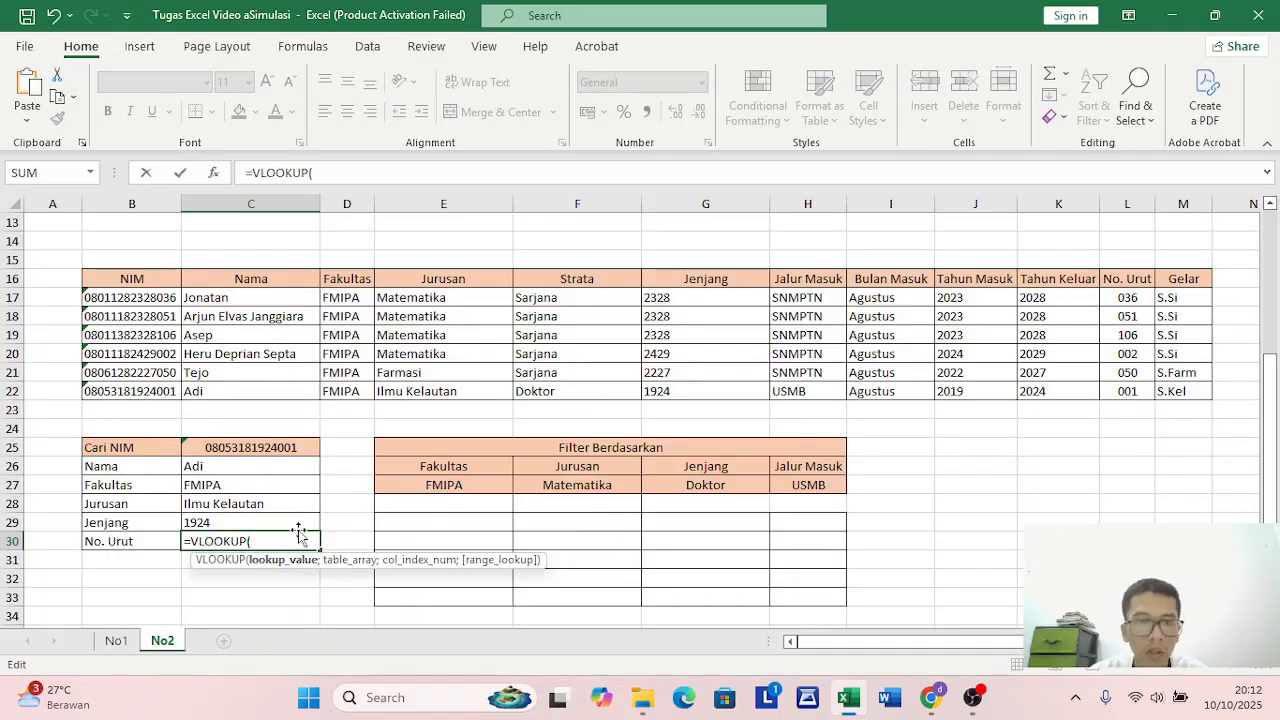
pyautogui.click(304, 447)
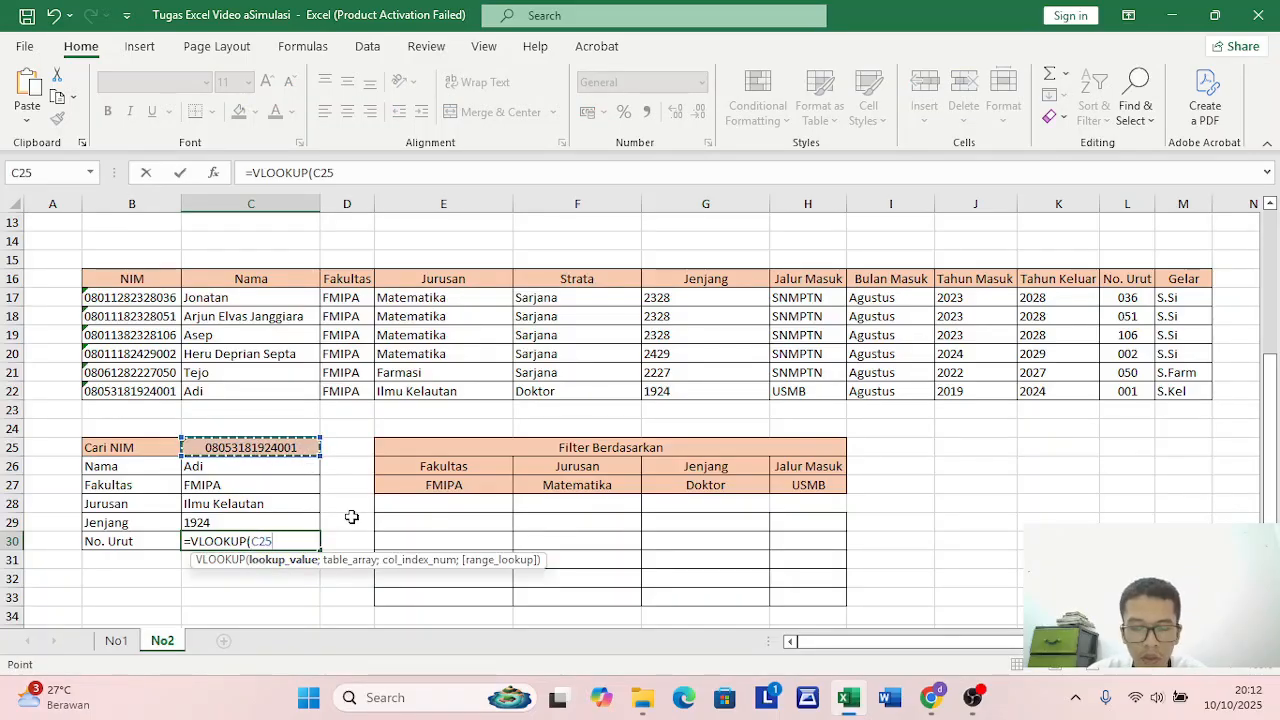
pyautogui.write(';')
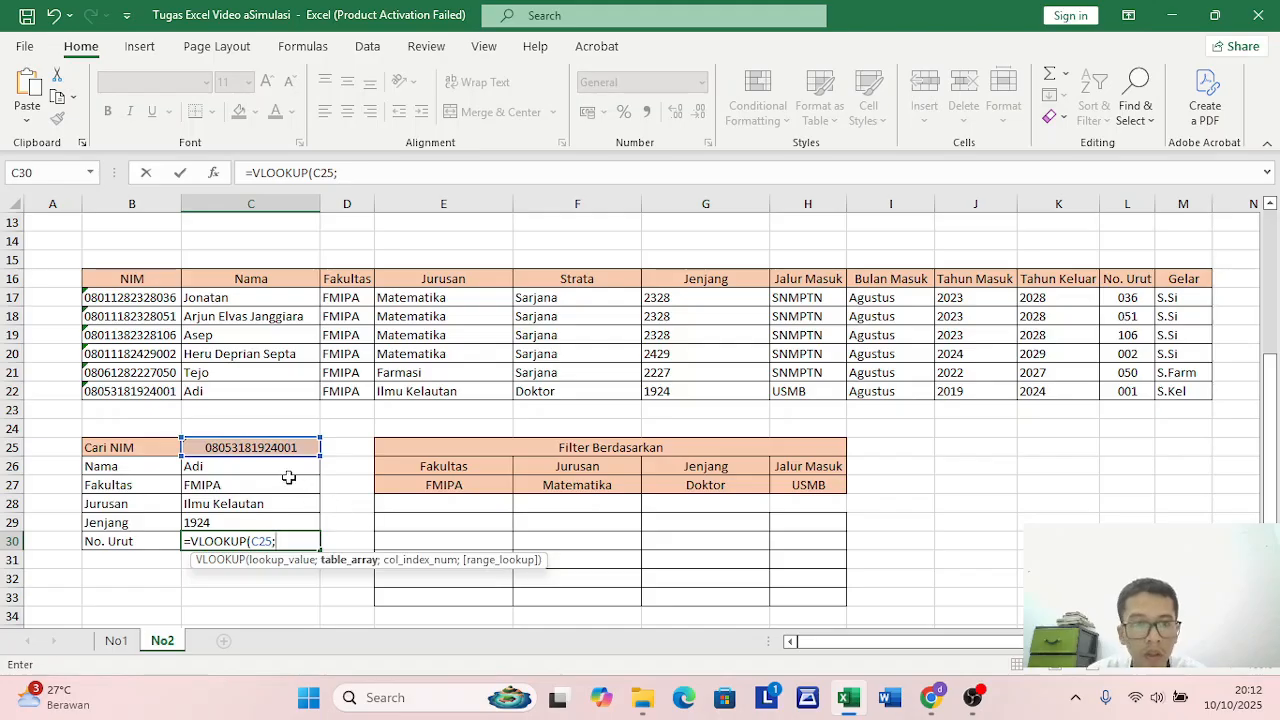
pyautogui.moveTo(130, 297); pyautogui.dragTo(1130, 392)
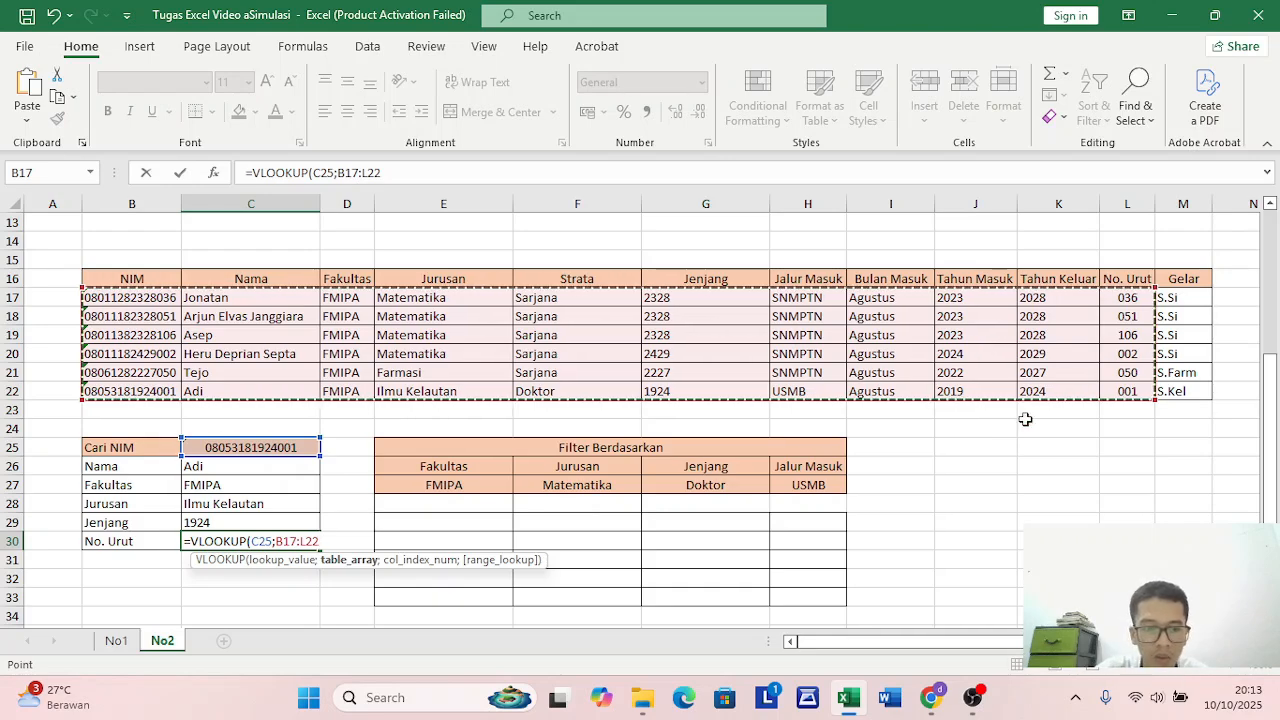
pyautogui.press('F4')
pyautogui.write(';11;')
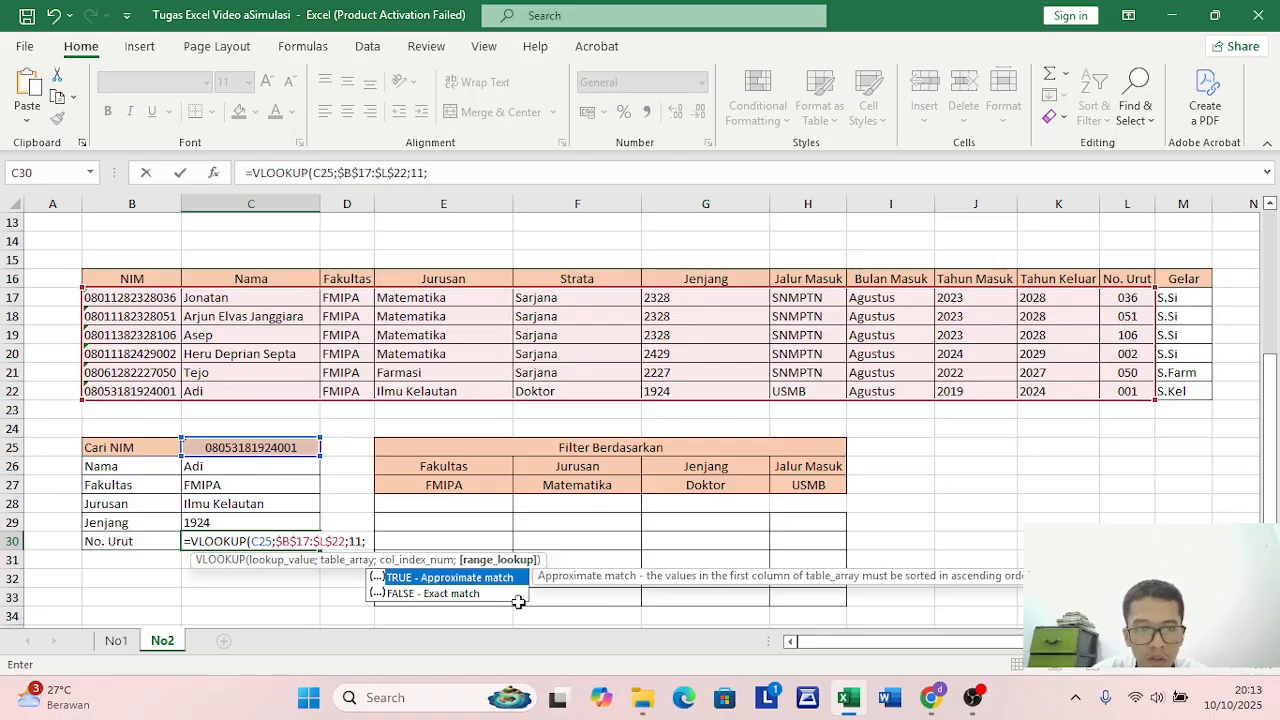
pyautogui.doubleClick(450, 593)
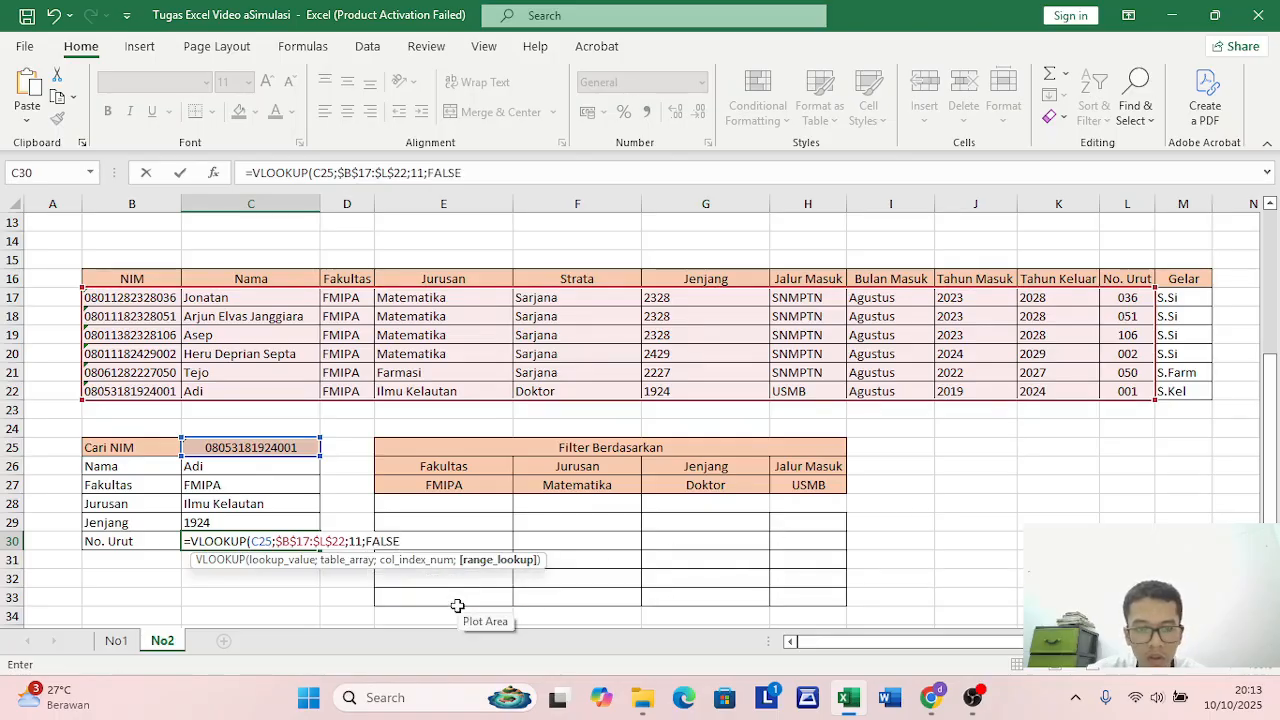
pyautogui.write(')')
pyautogui.press('Return')
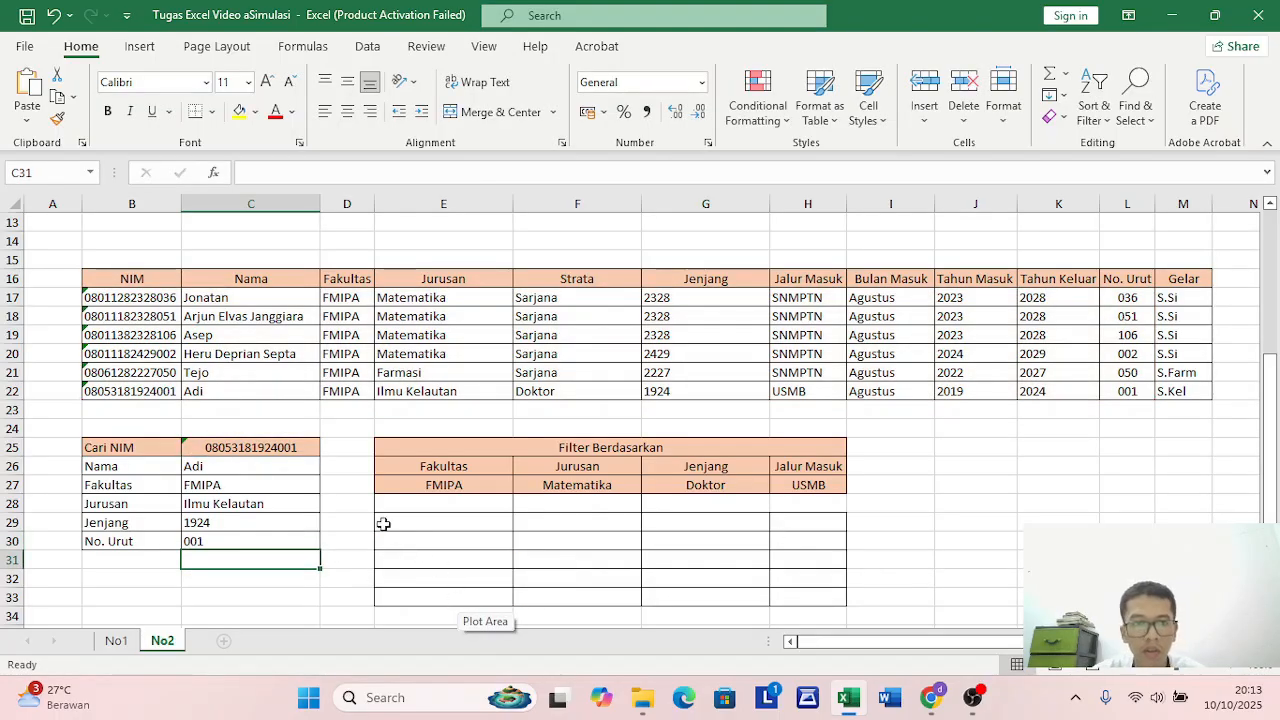
# Replace the Cari NIM value in C25 with the student number copied from B18
pyautogui.click(251, 520)
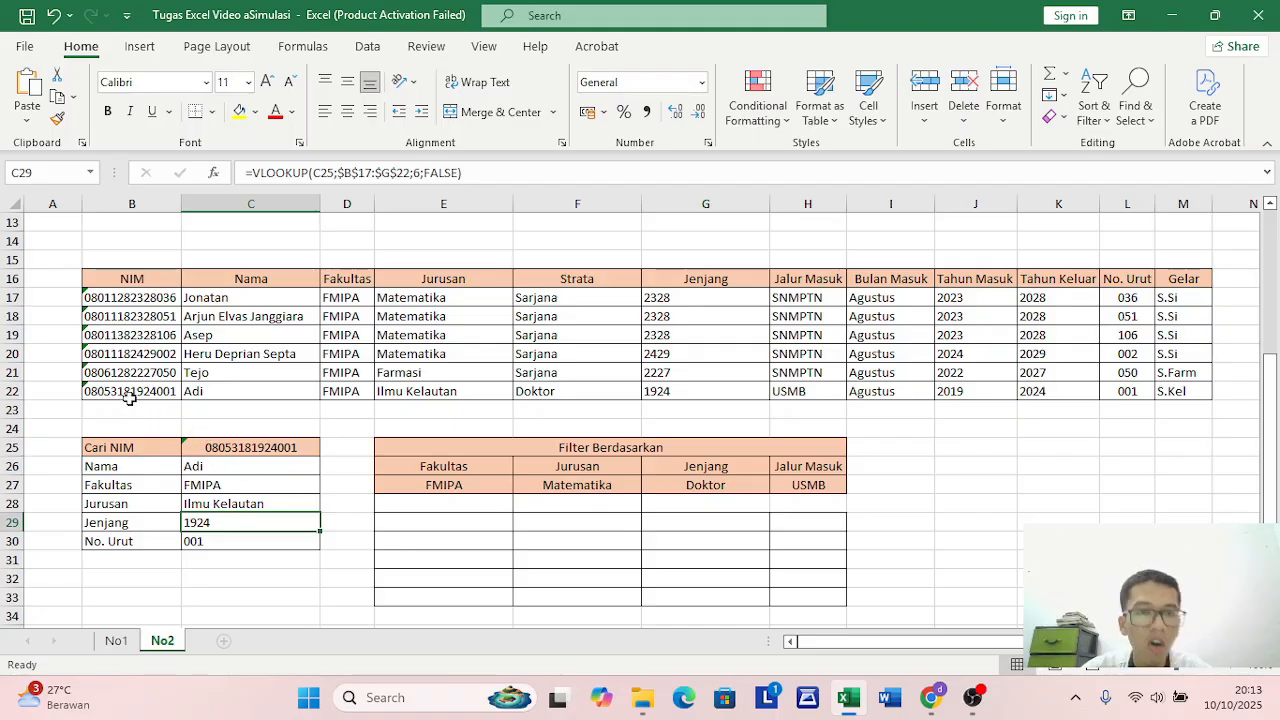
pyautogui.click(90, 318)
pyautogui.doubleClick(88, 316)
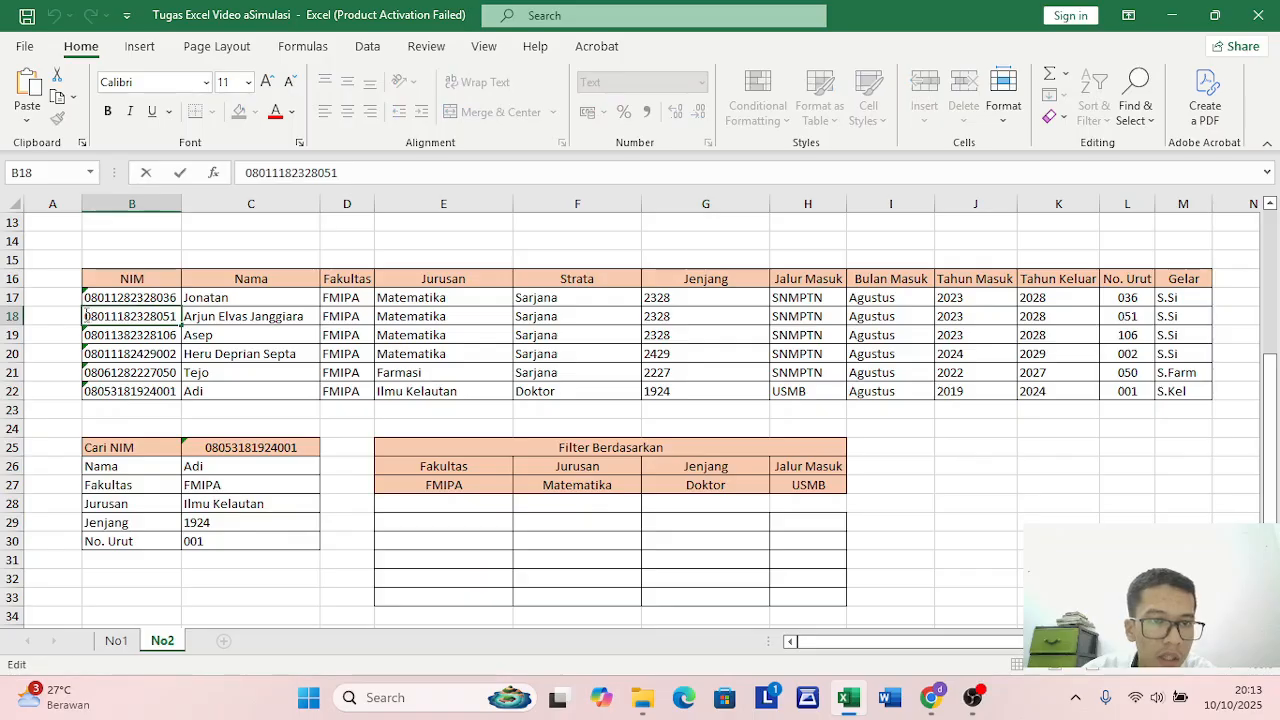
pyautogui.moveTo(87, 316); pyautogui.dragTo(160, 318)
pyautogui.rightClick(156, 316)
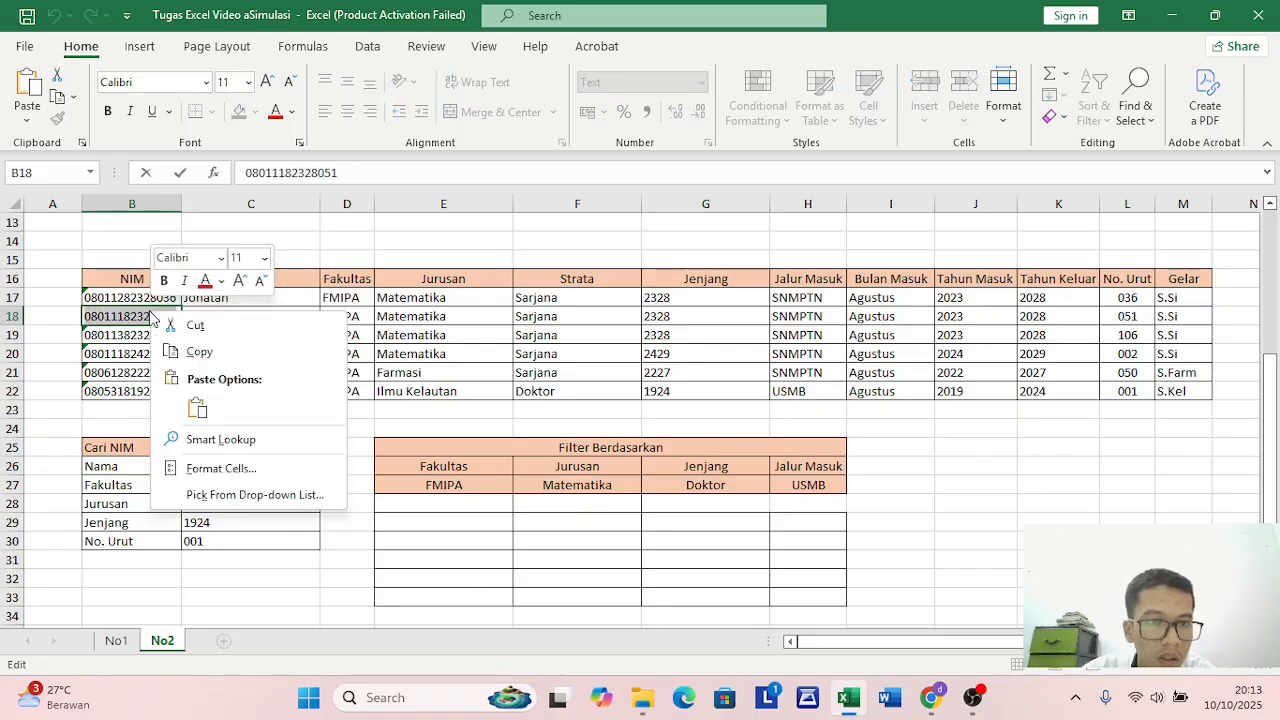
pyautogui.click(200, 352)
pyautogui.click(205, 447)
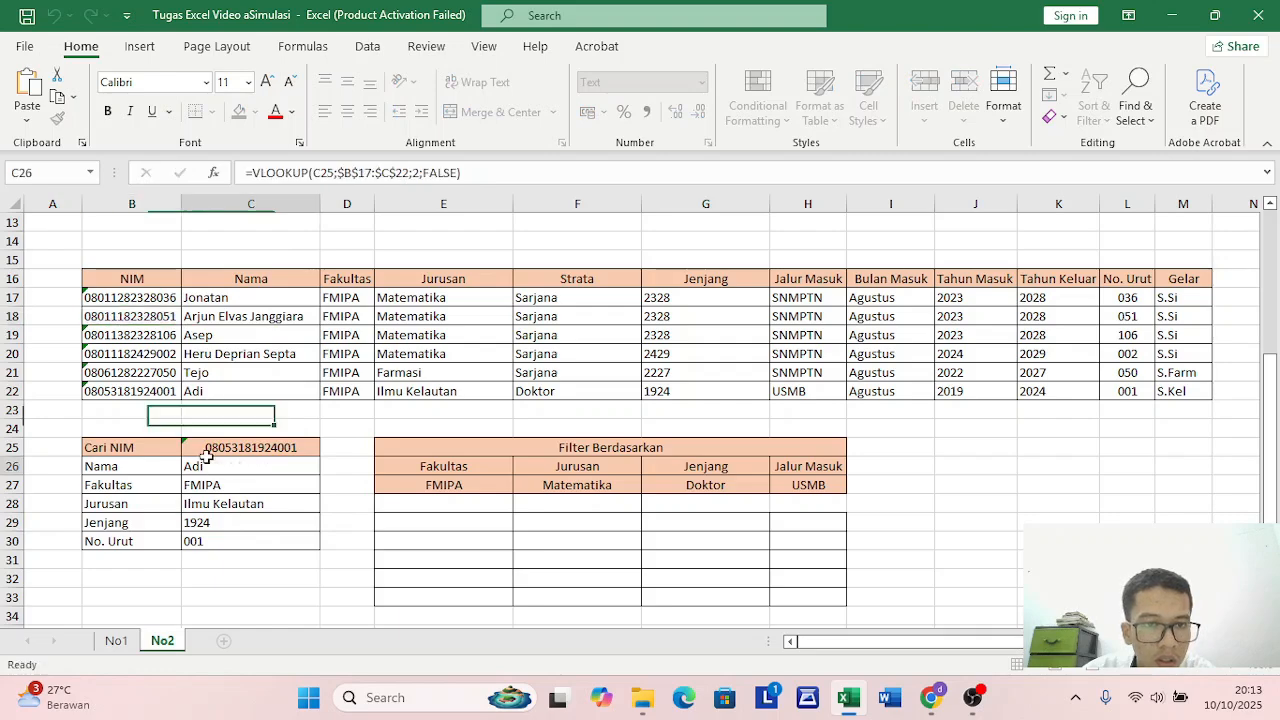
pyautogui.doubleClick(205, 447)
pyautogui.moveTo(205, 447); pyautogui.dragTo(302, 448)
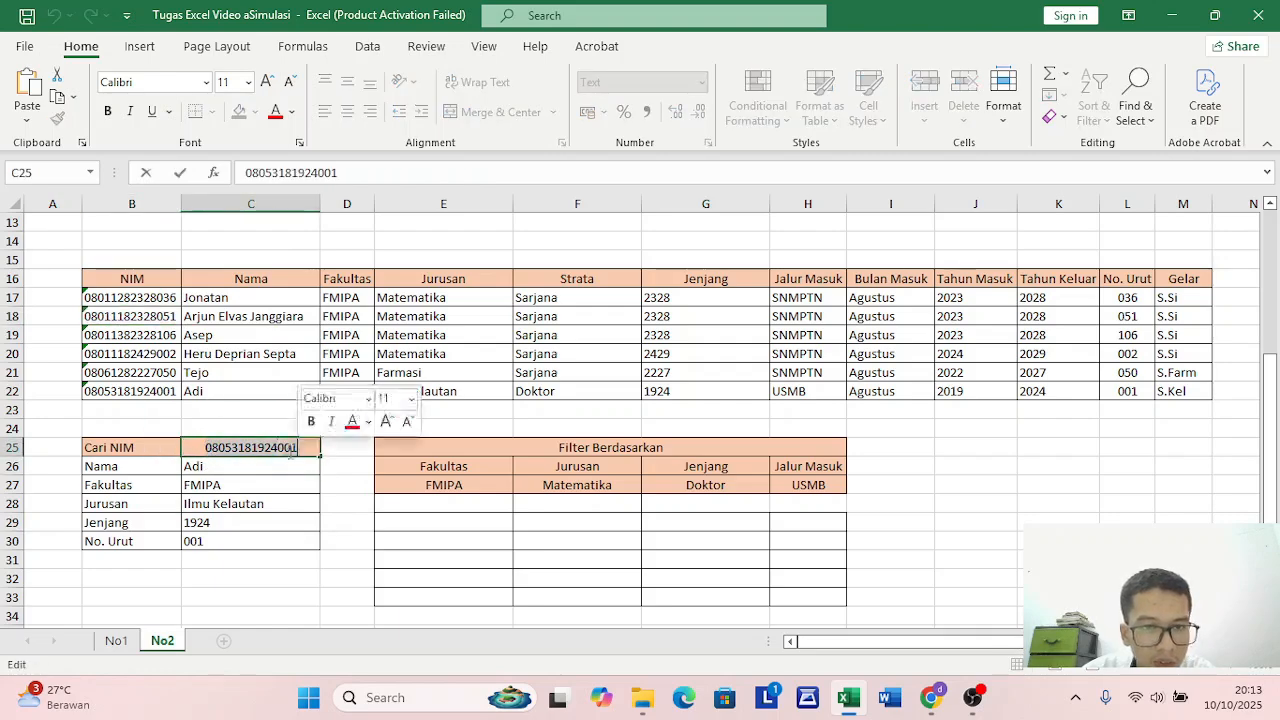
pyautogui.rightClick(265, 455)
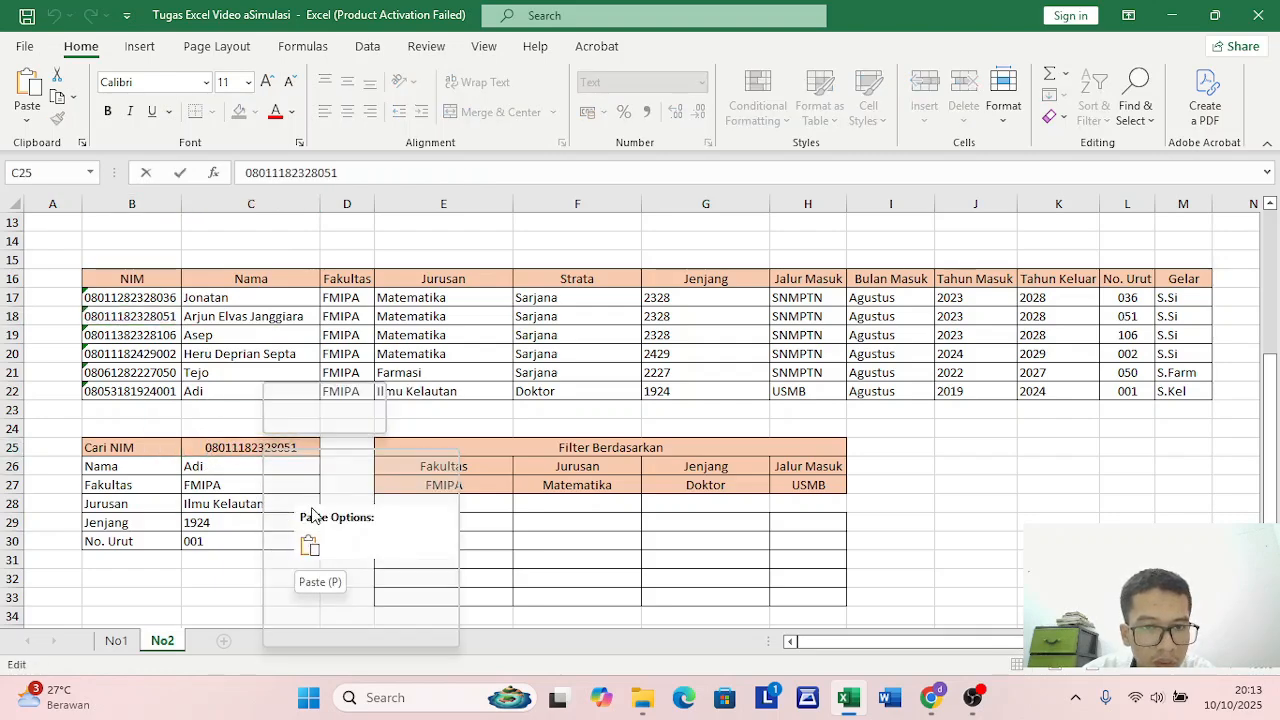
pyautogui.click(309, 545)
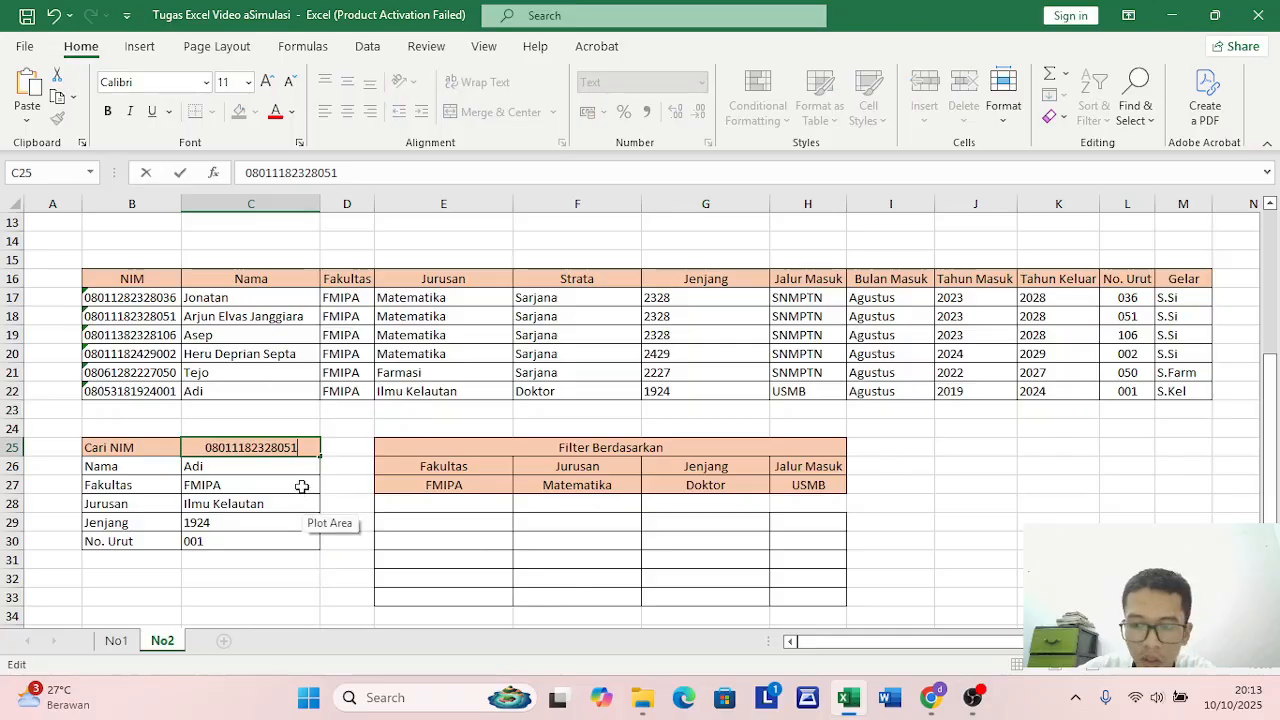
pyautogui.press('Return')
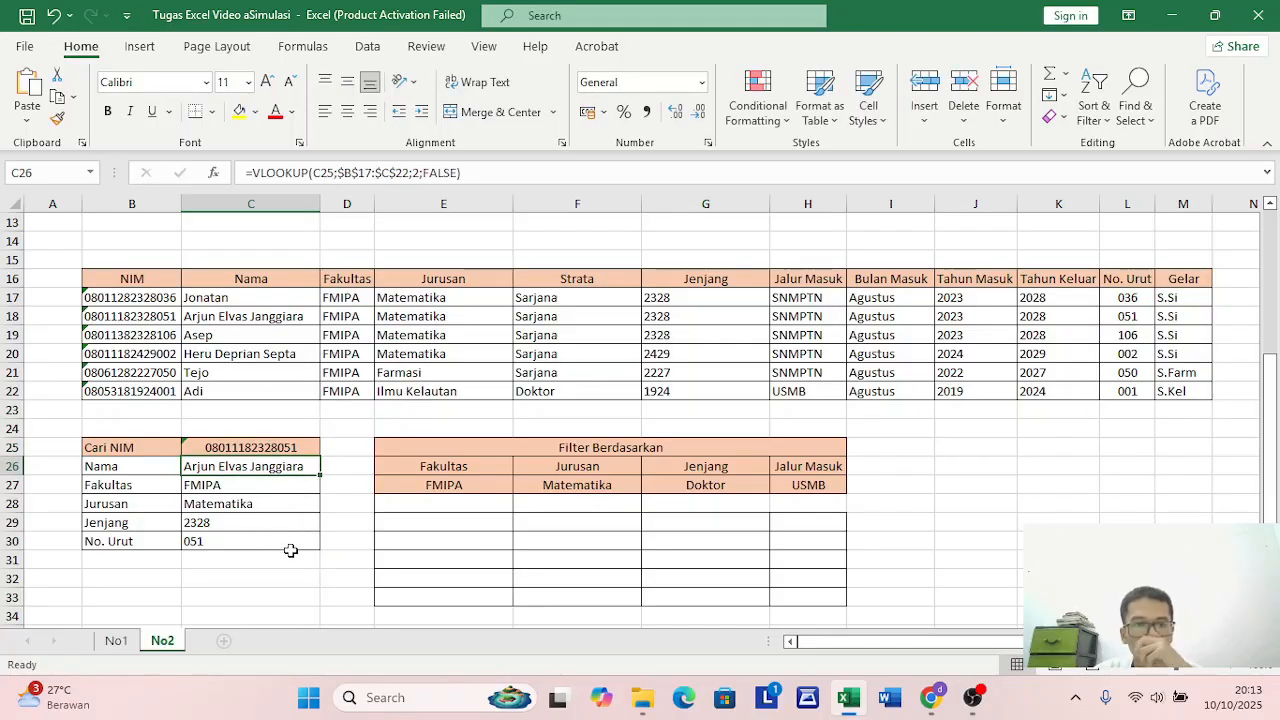
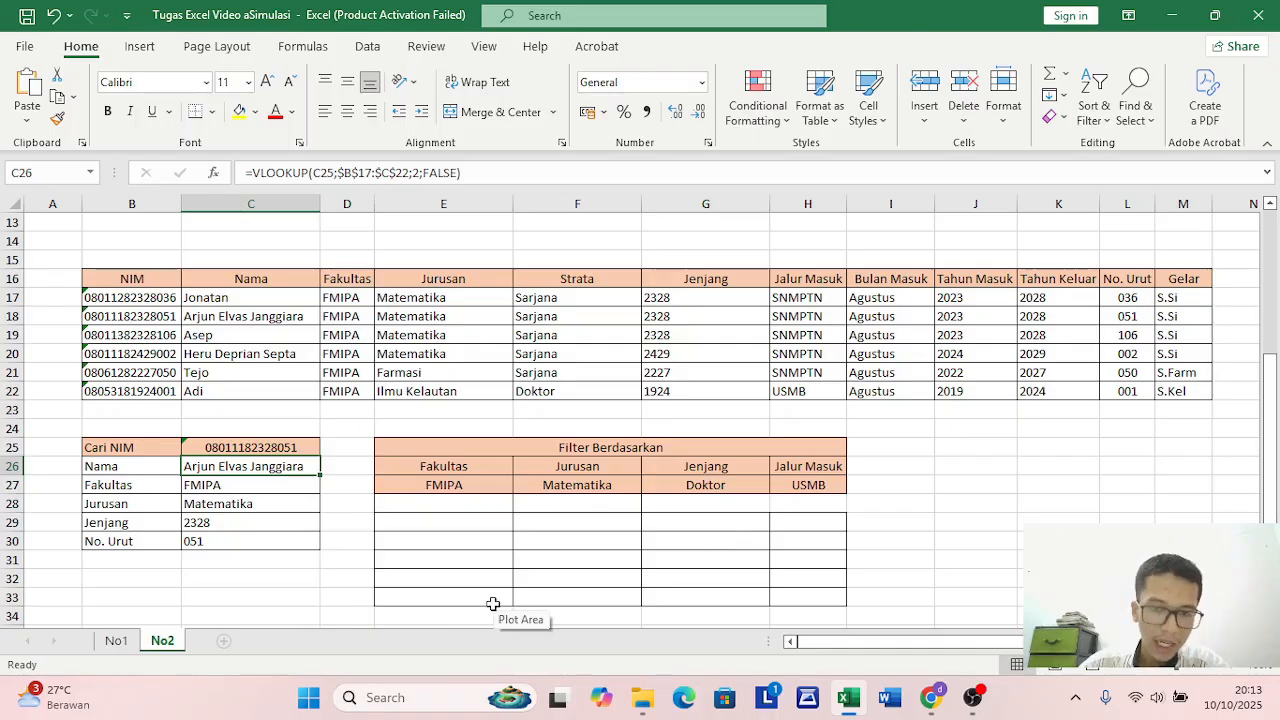
# Start a FILTER formula in E28 under the Fakultas criterion, using the Nama column C16:C22 as the array
pyautogui.click(457, 507)
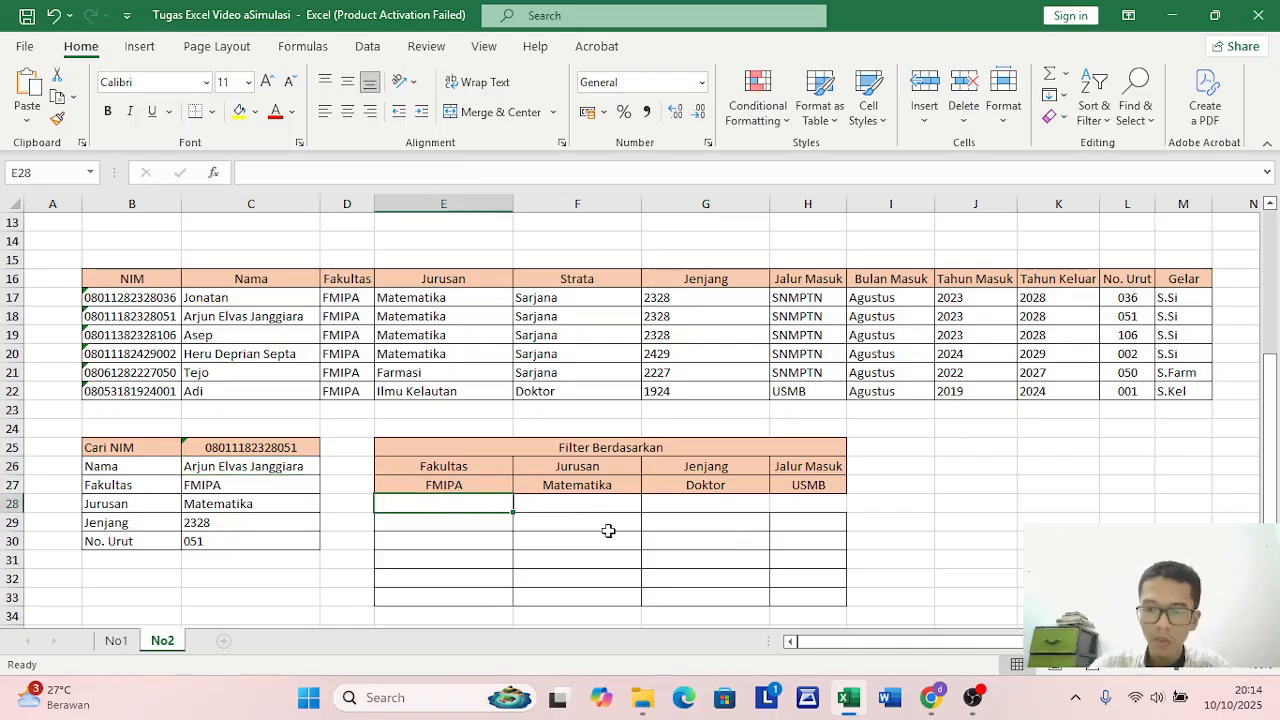
pyautogui.write('=FILTER')
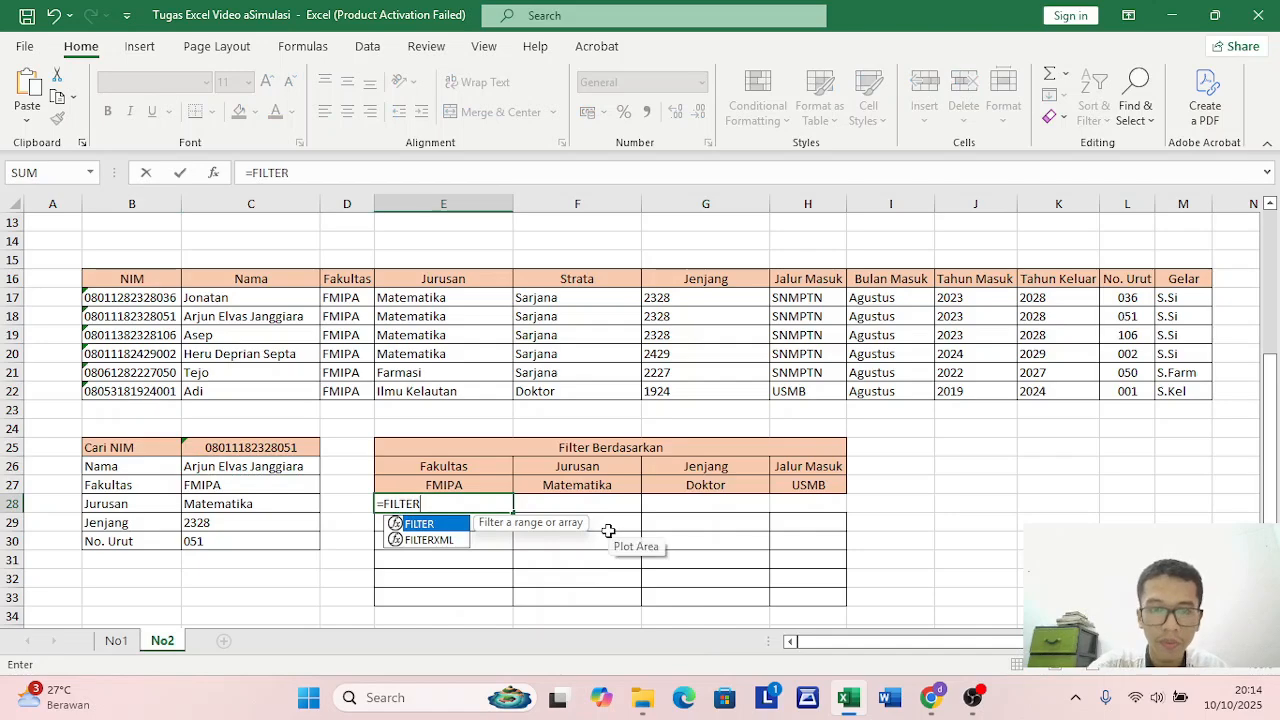
pyautogui.write('(')
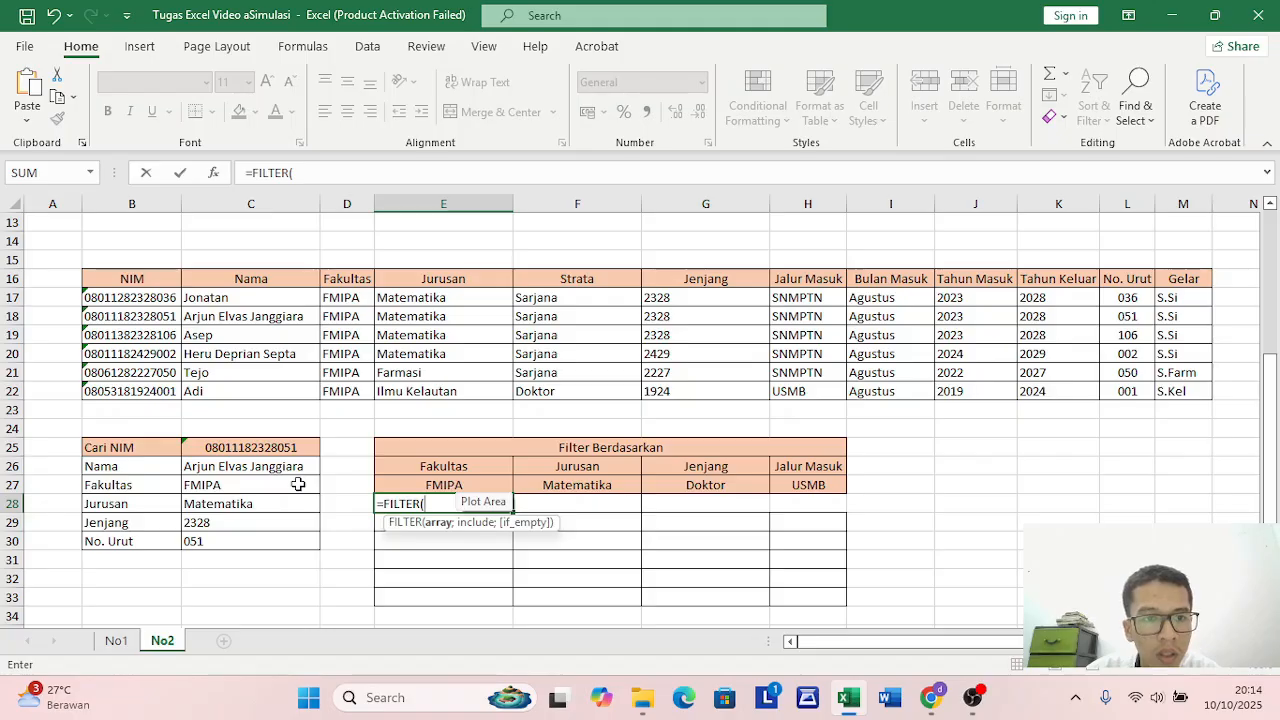
pyautogui.click(288, 289)
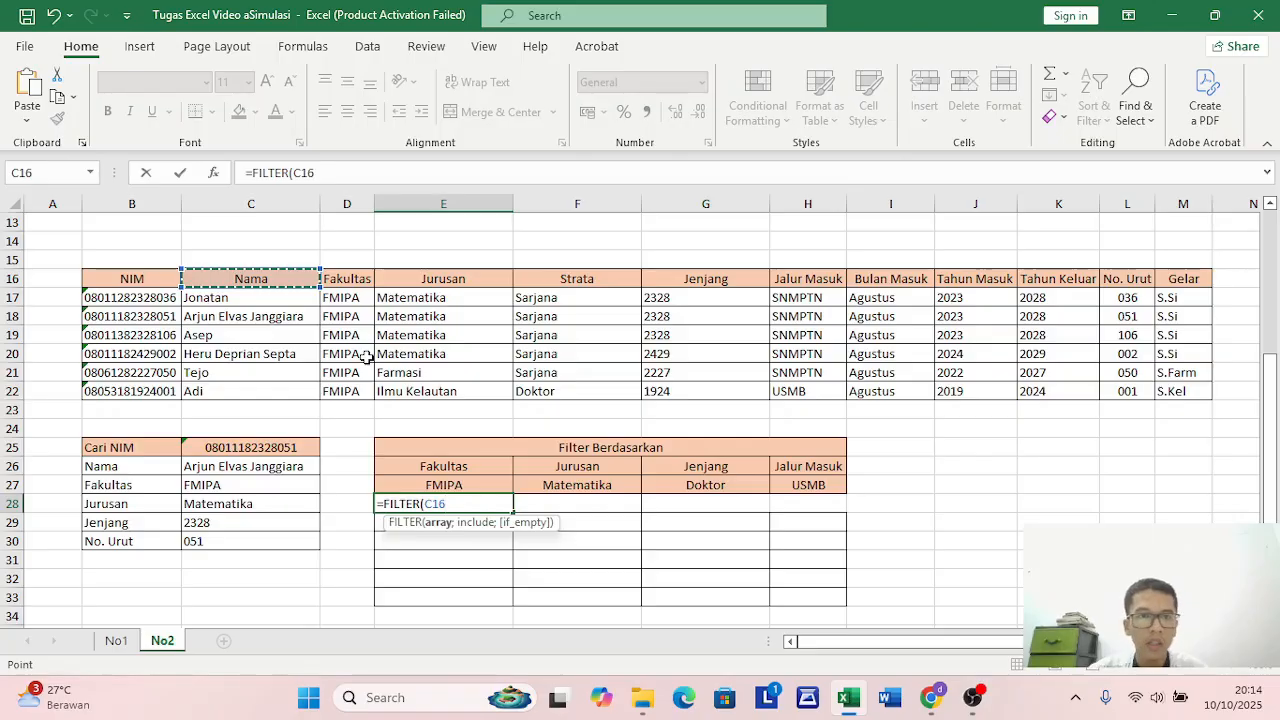
pyautogui.click(288, 321)
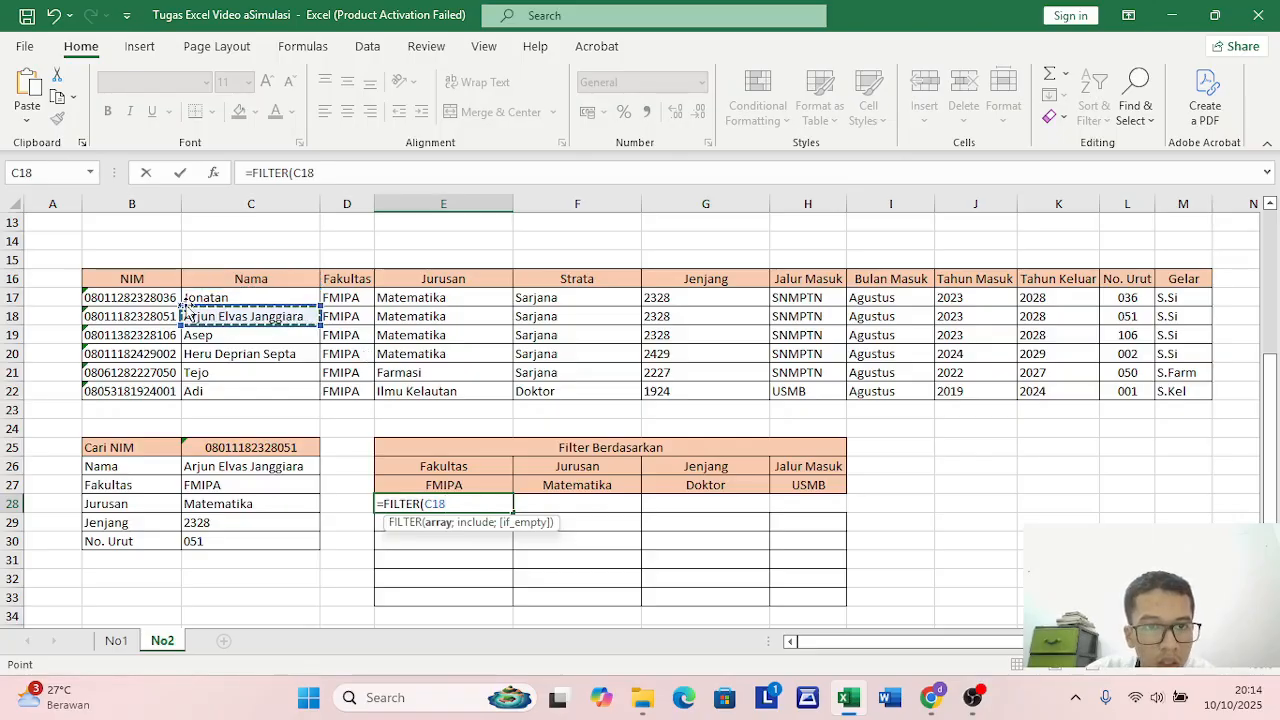
pyautogui.click(150, 282)
pyautogui.click(240, 286)
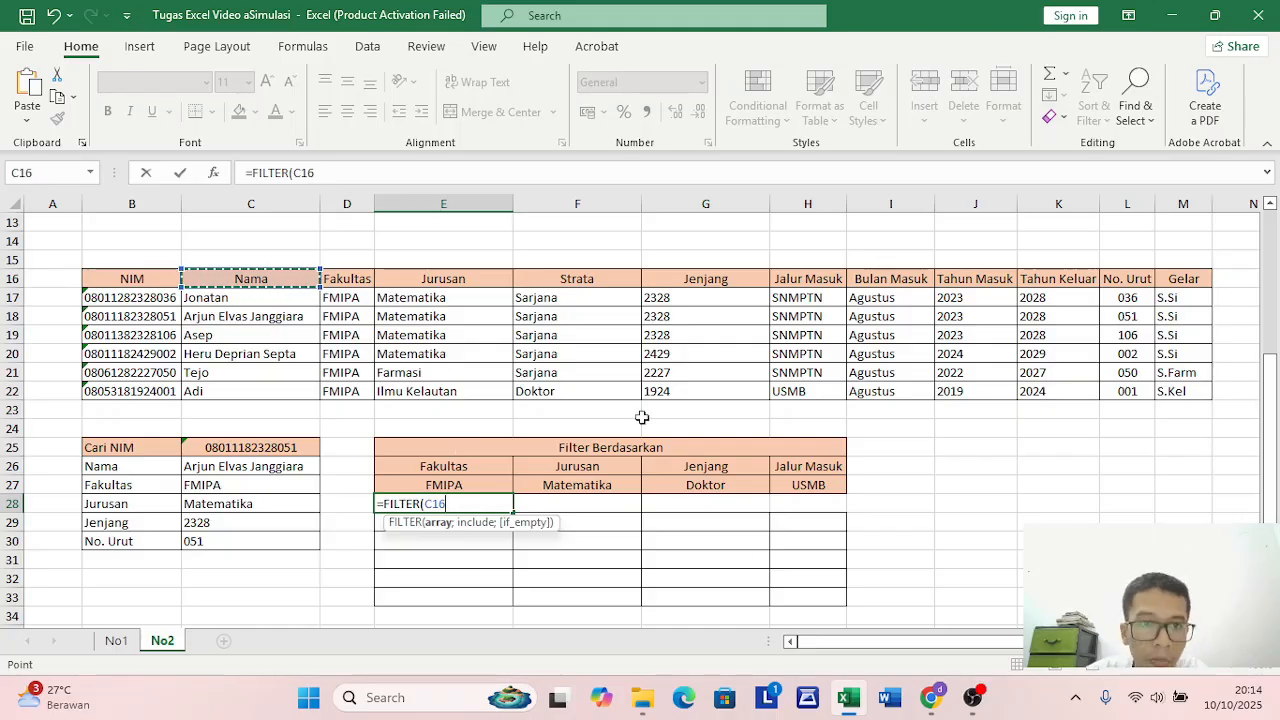
pyautogui.click(316, 248)
pyautogui.click(310, 284)
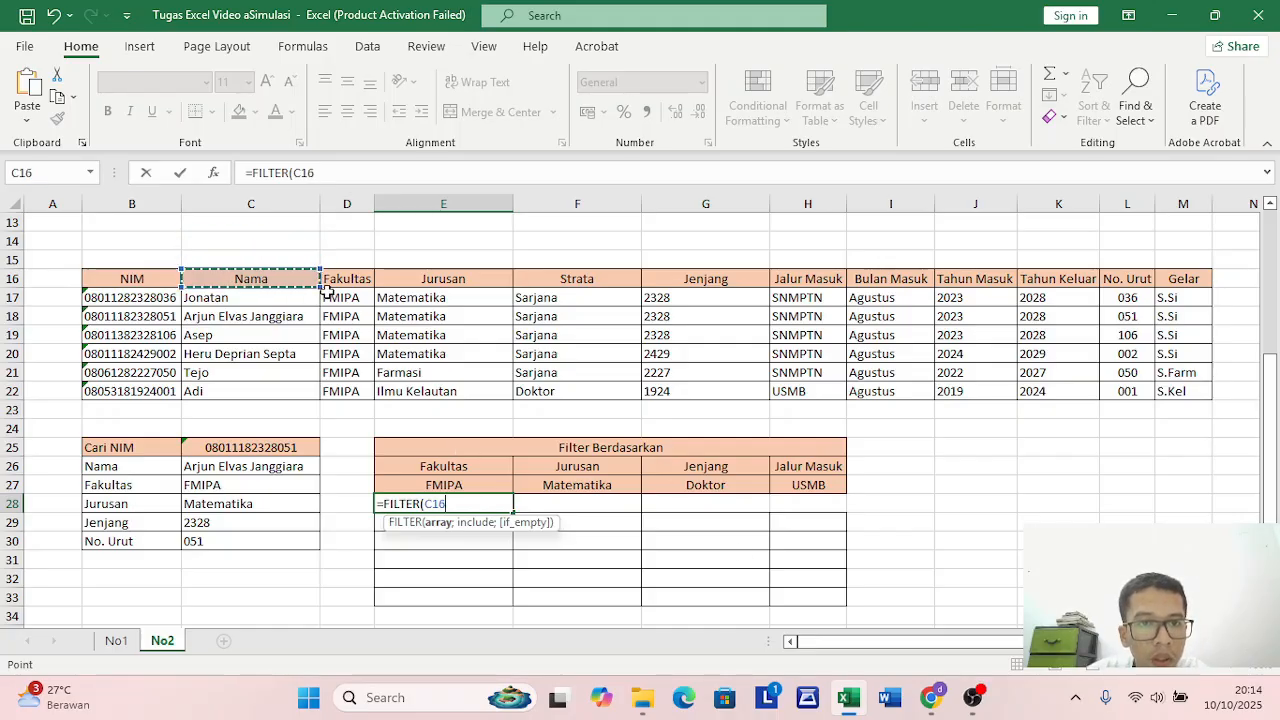
pyautogui.moveTo(321, 288); pyautogui.dragTo(321, 400)
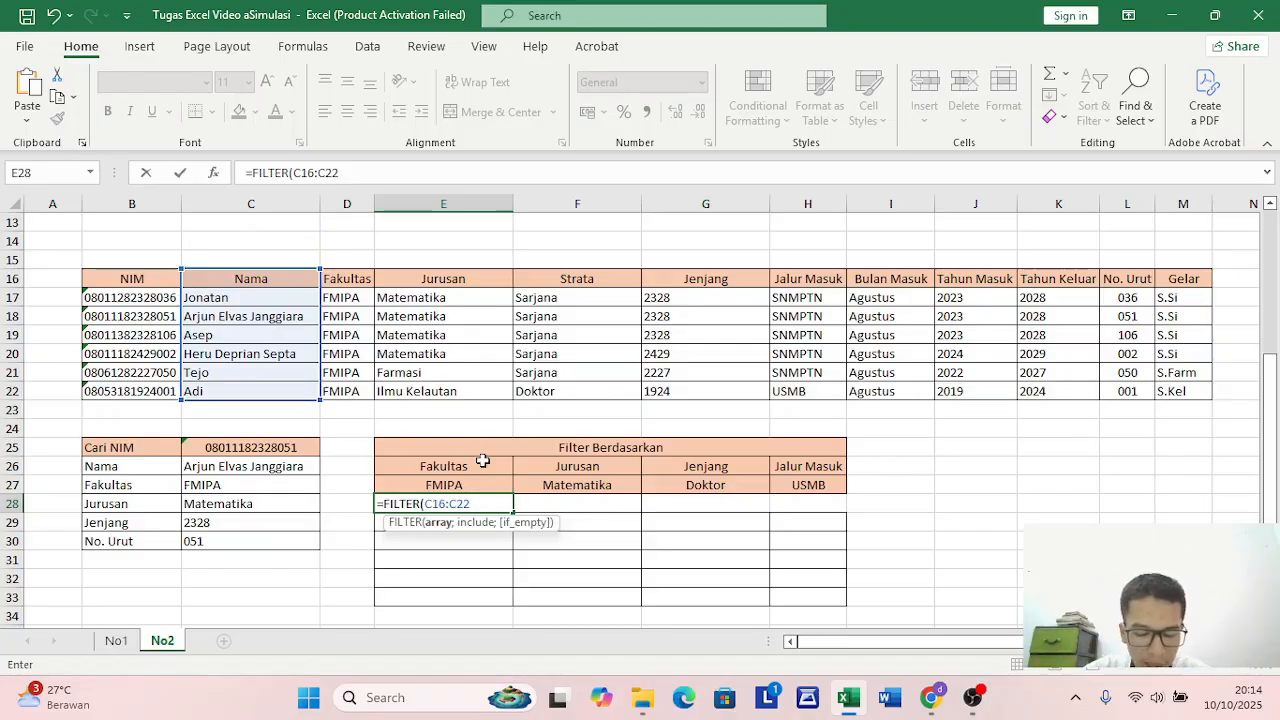
pyautogui.write(';')
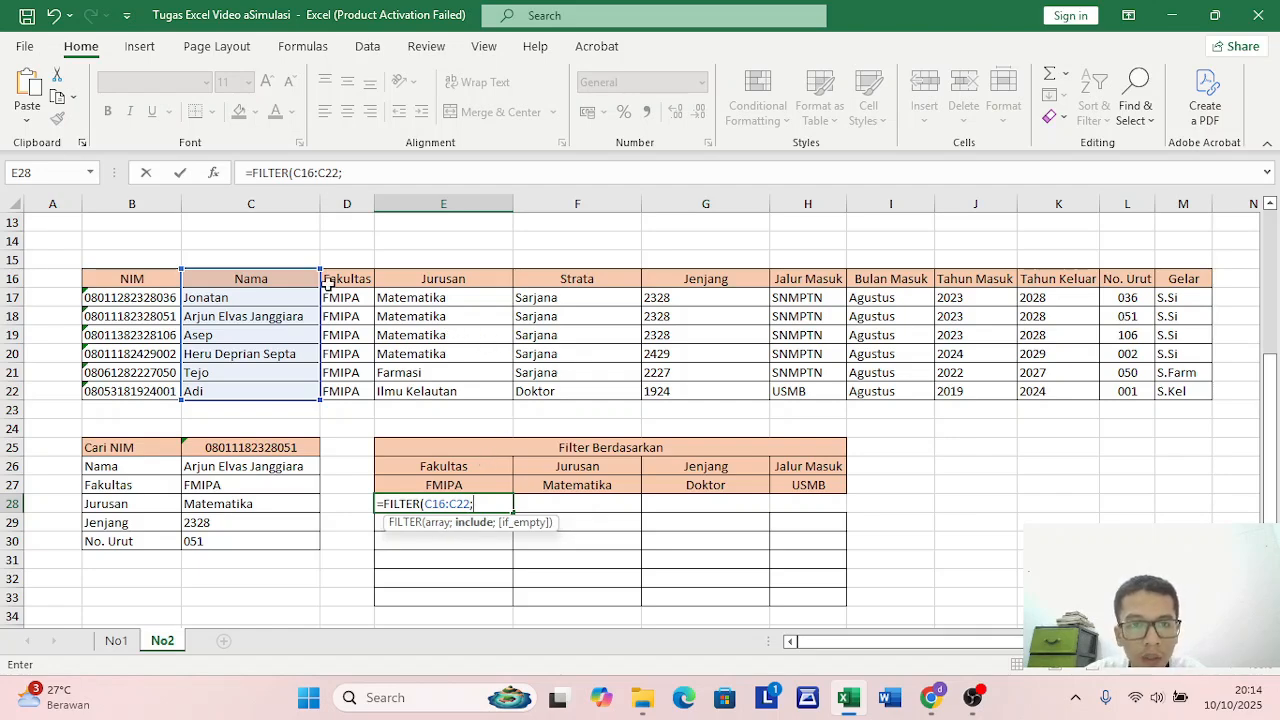
# Complete the FILTER formula in E28 with the include condition D16:D22=E27
pyautogui.moveTo(327, 285); pyautogui.dragTo(349, 390)
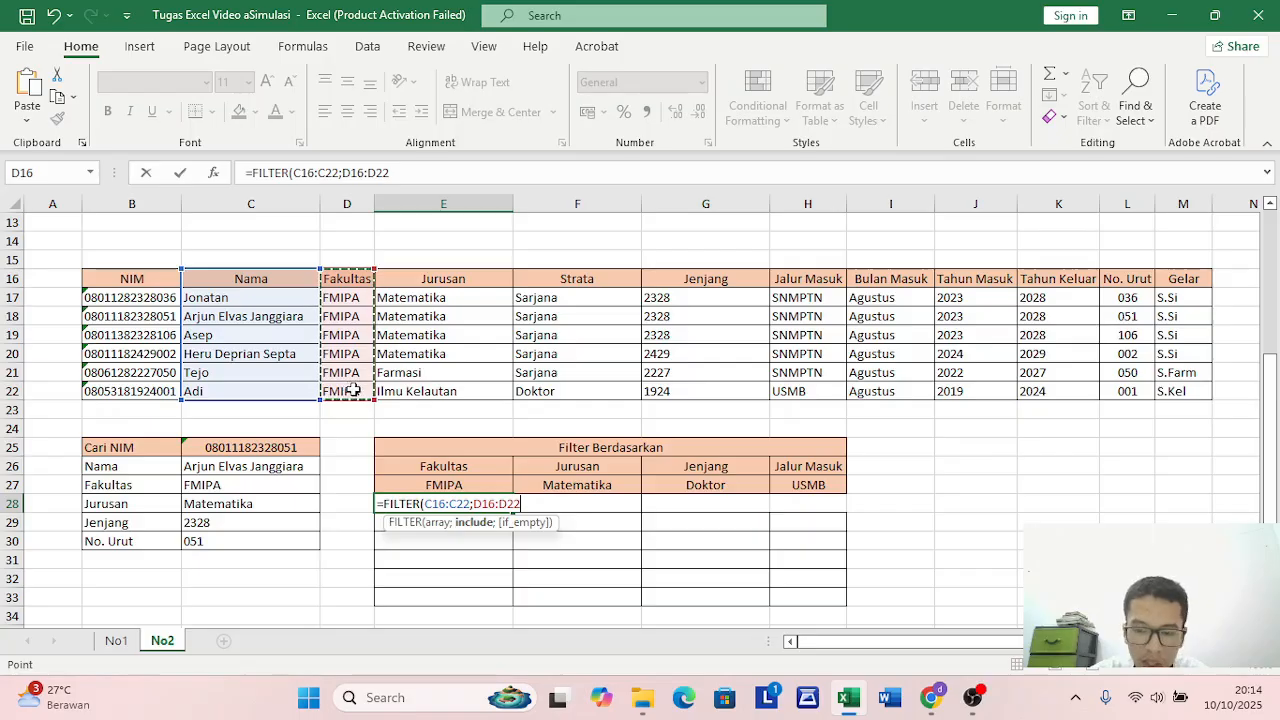
pyautogui.write('=')
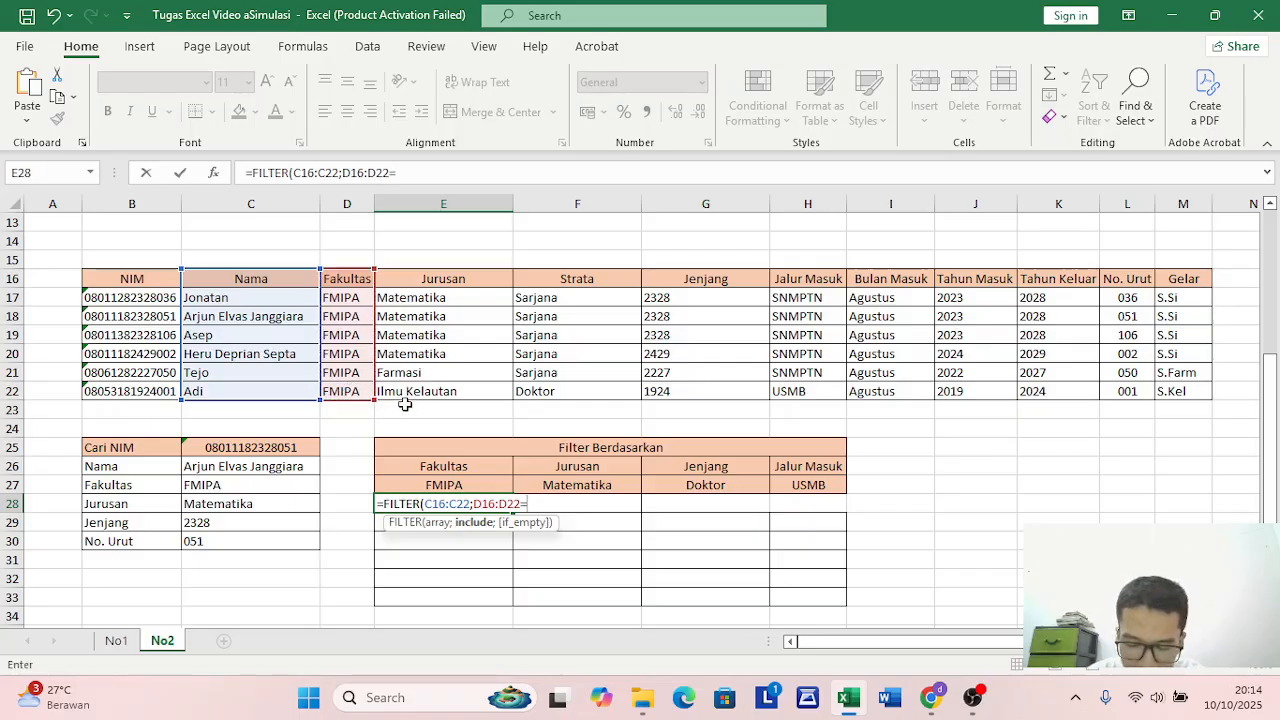
pyautogui.click(477, 489)
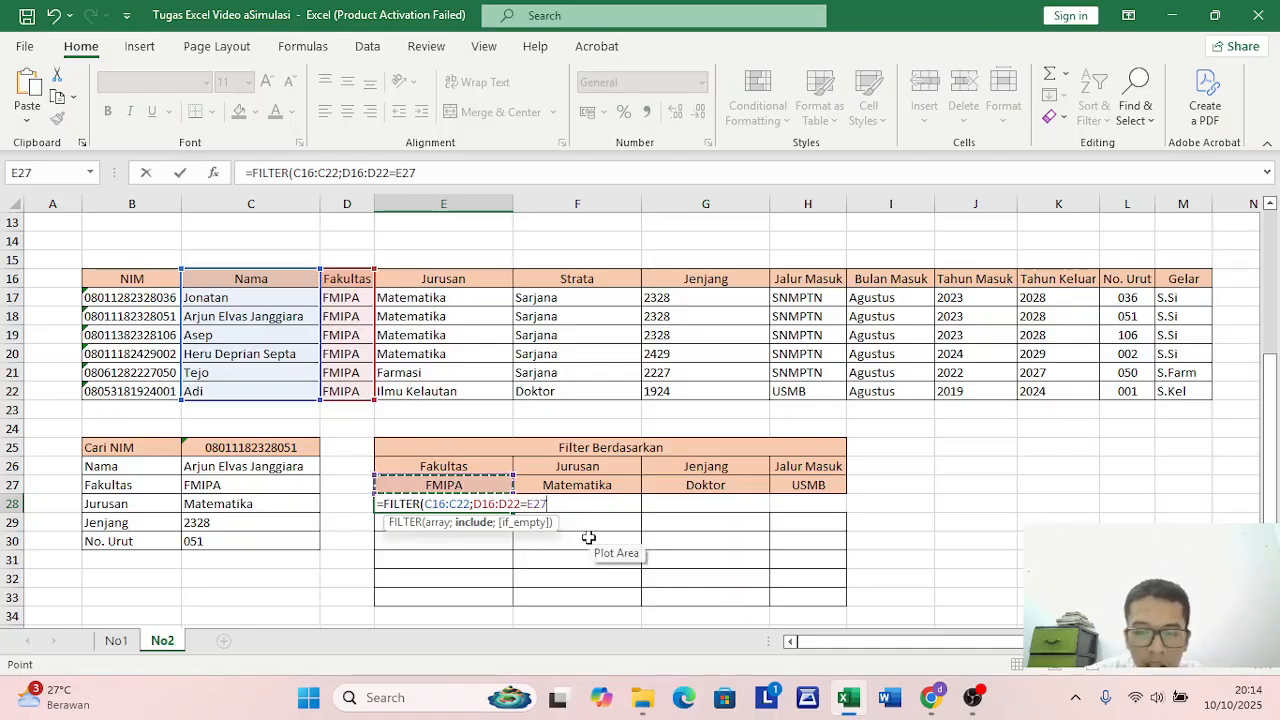
pyautogui.write(')')
pyautogui.press('Return')
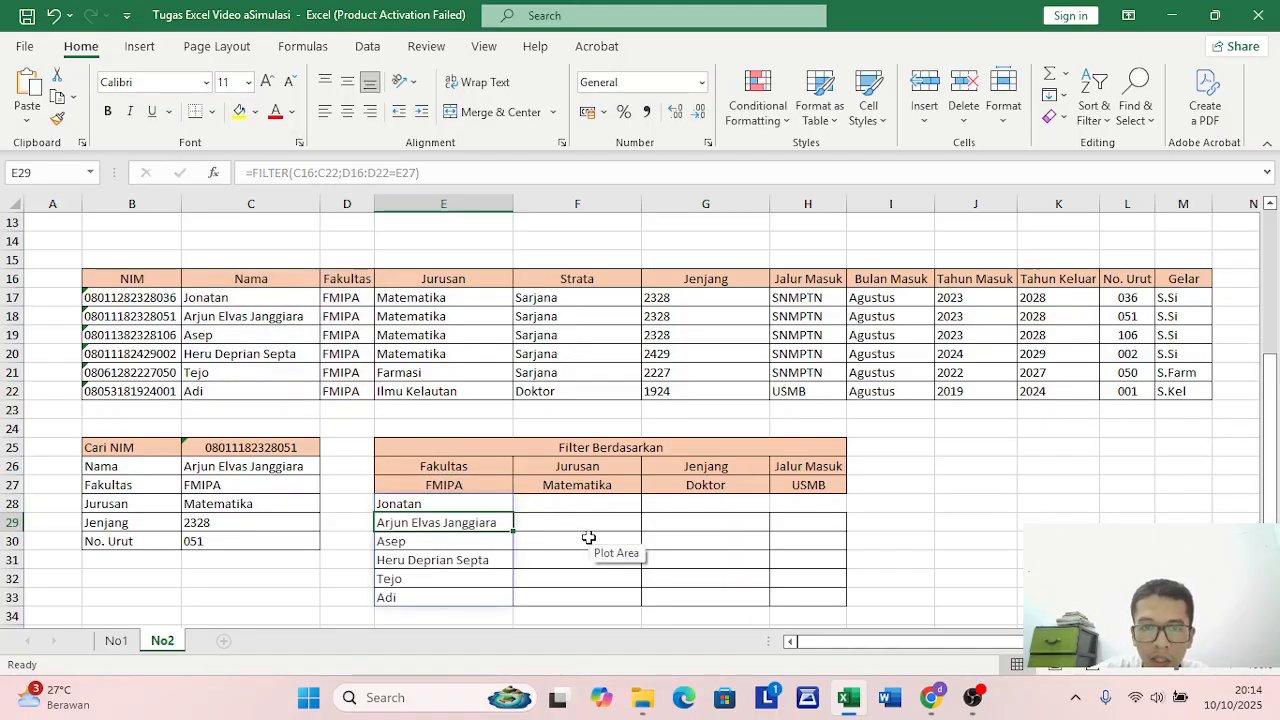
# Replace the Jurusan criterion in F27 of the Filter Berdasarkan table with Kimia
pyautogui.scroll(-1, 553, 599)
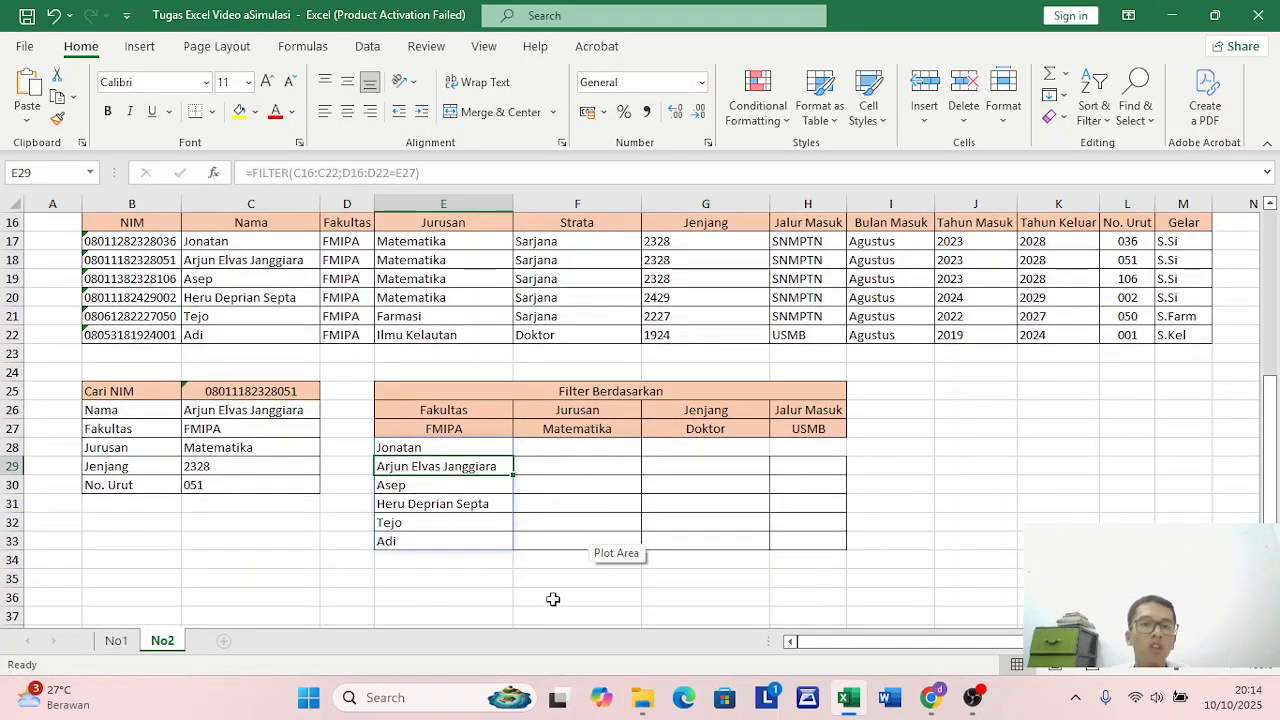
pyautogui.click(587, 452)
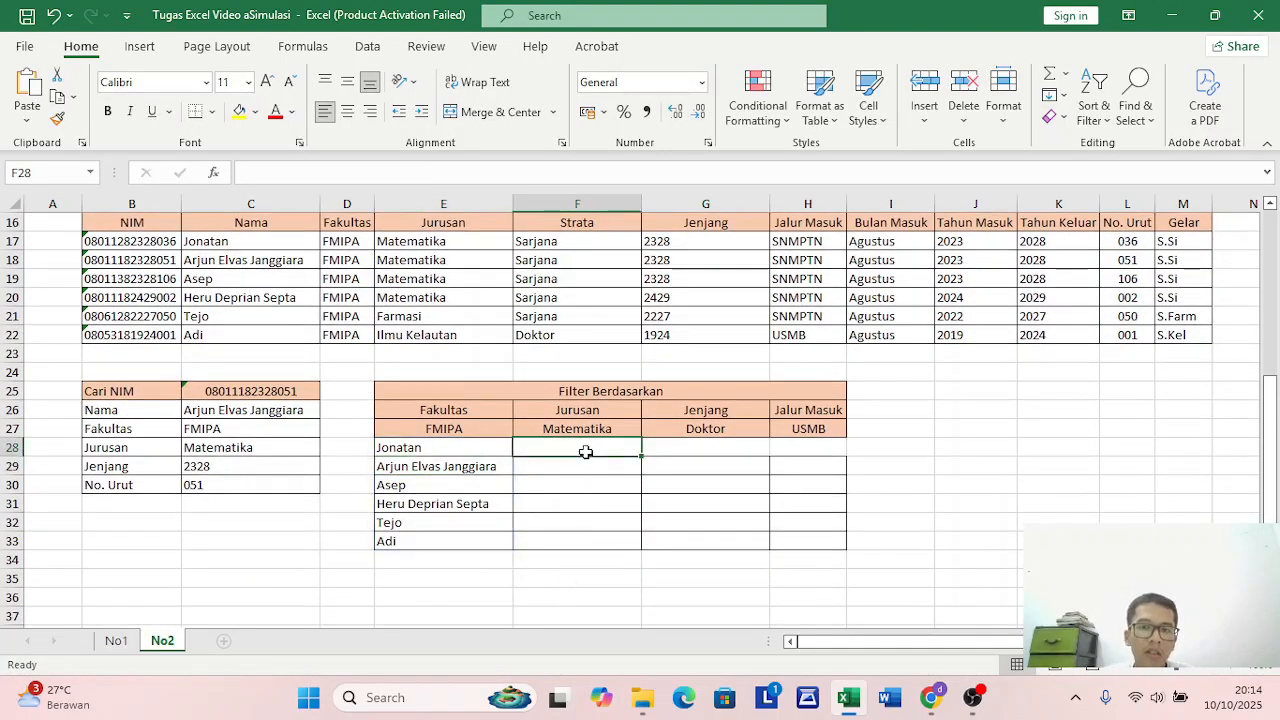
pyautogui.click(620, 428)
pyautogui.doubleClick(620, 428)
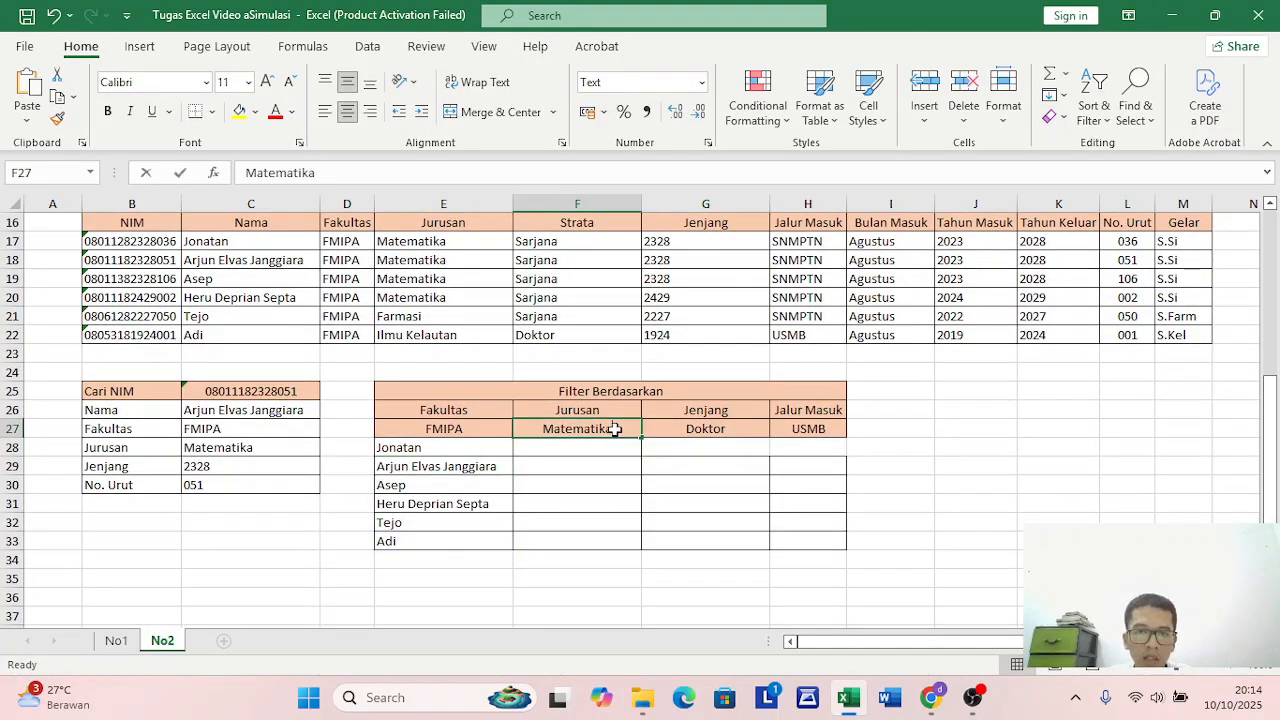
pyautogui.press('BackSpace')
pyautogui.press('BackSpace')
pyautogui.press('BackSpace')
pyautogui.press('BackSpace')
pyautogui.press('BackSpace')
pyautogui.press('BackSpace')
pyautogui.press('BackSpace')
pyautogui.press('BackSpace')
pyautogui.press('BackSpace')
pyautogui.press('BackSpace')
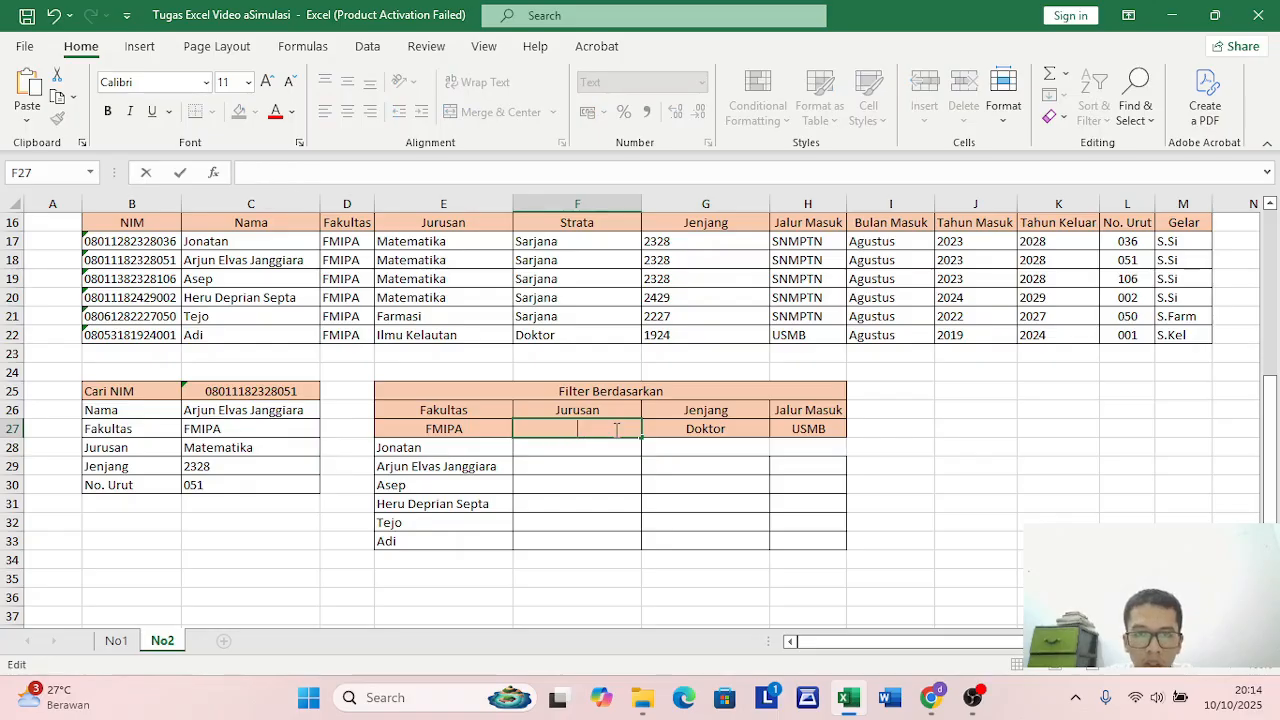
pyautogui.write('Kimia')
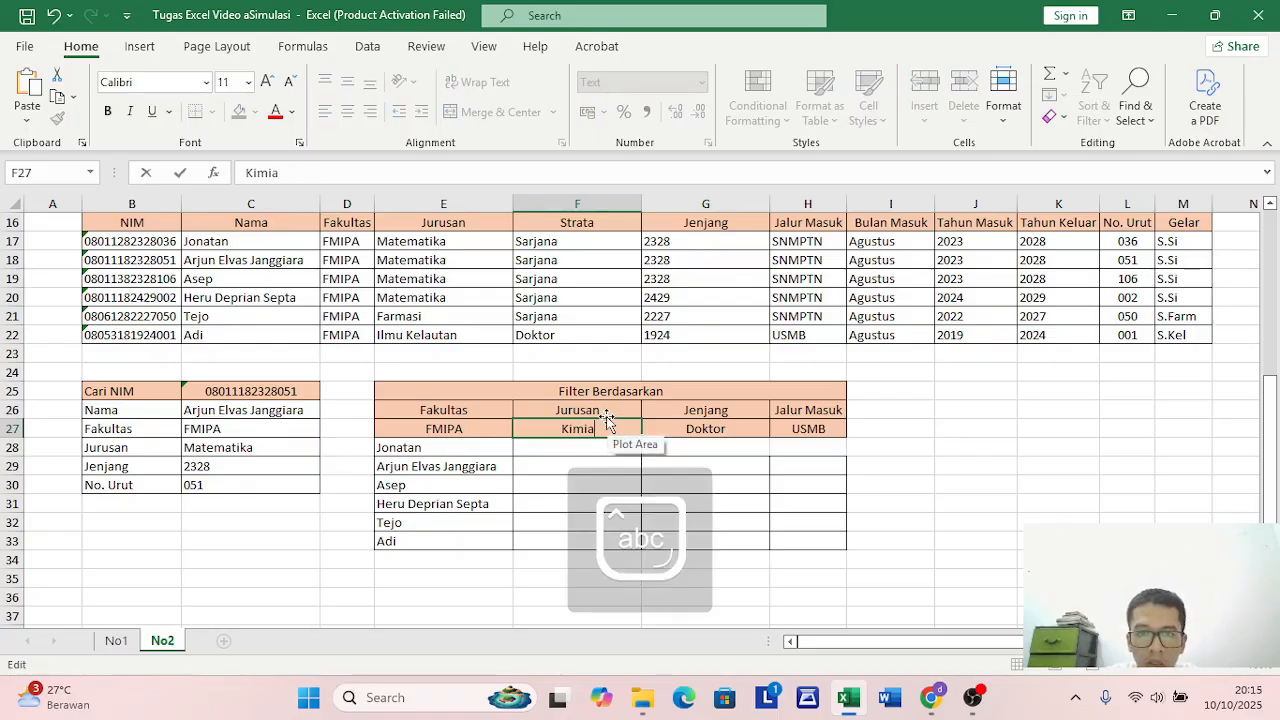
# Start a FILTER formula in F28 under the Jurusan criterion, using the Nama column C16:C22 as the array
pyautogui.click(566, 449)
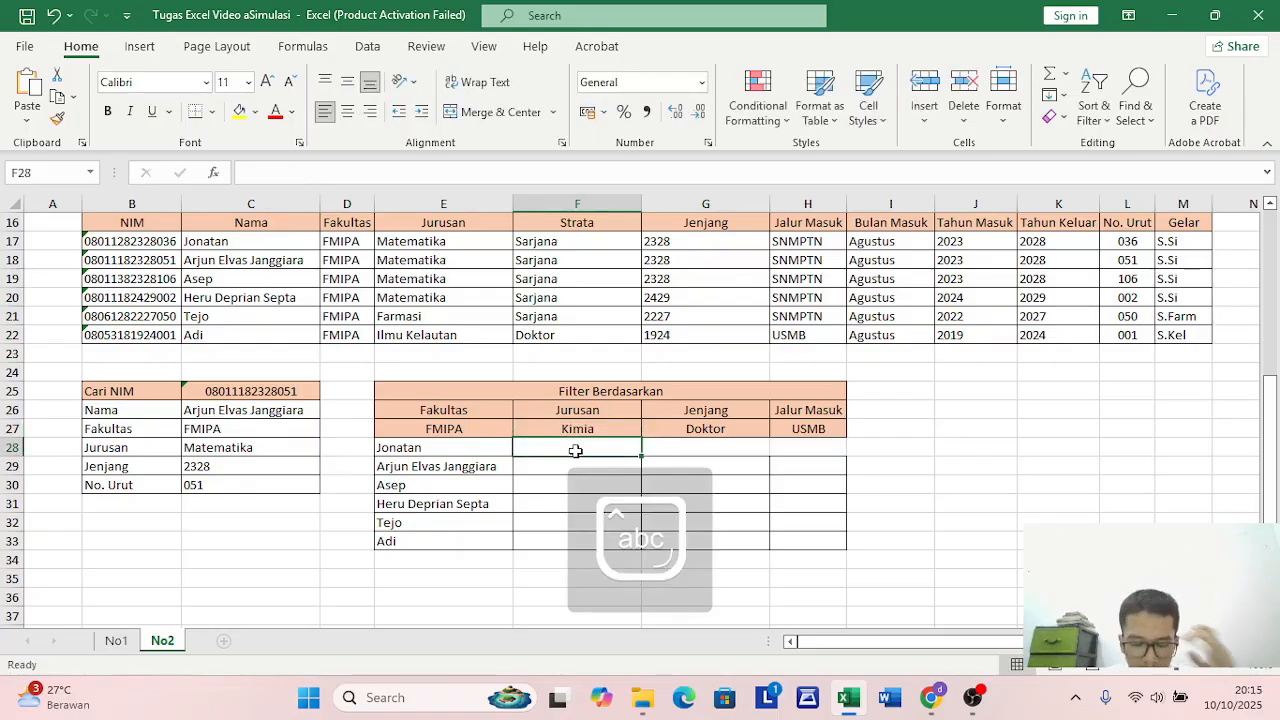
pyautogui.write('=')
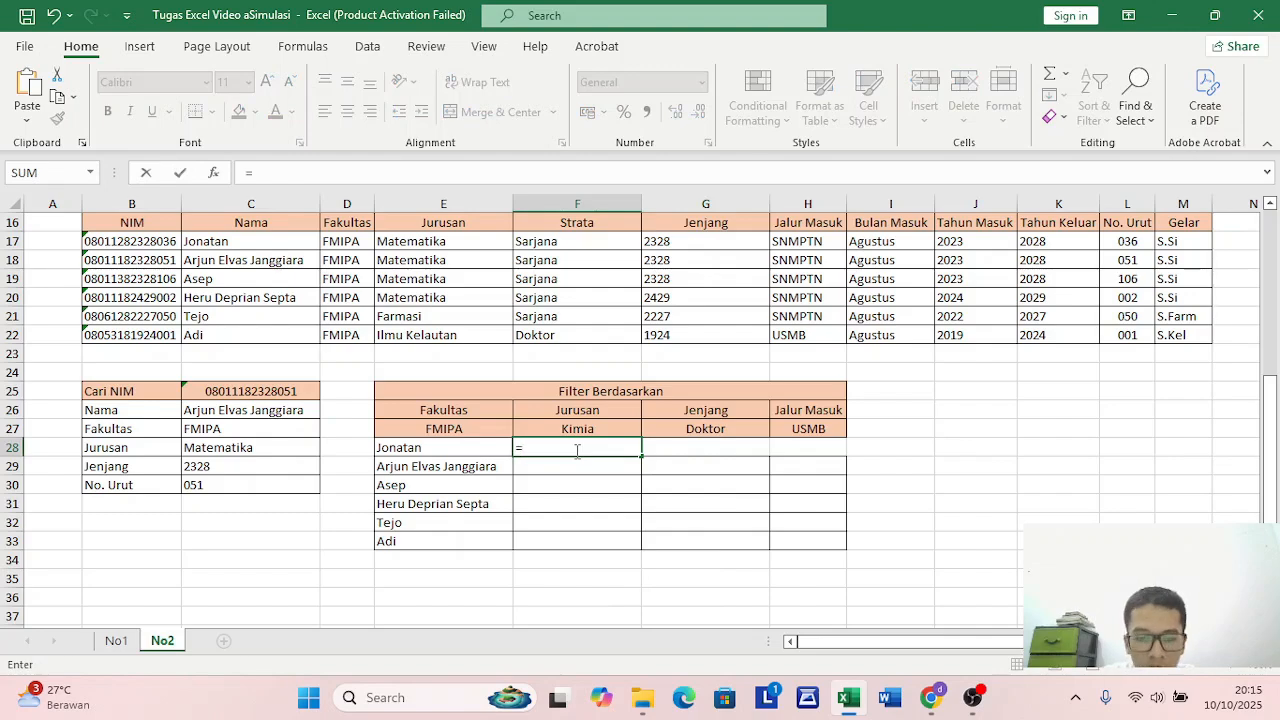
pyautogui.write('fik')
pyautogui.press('BackSpace')
pyautogui.press('BackSpace')
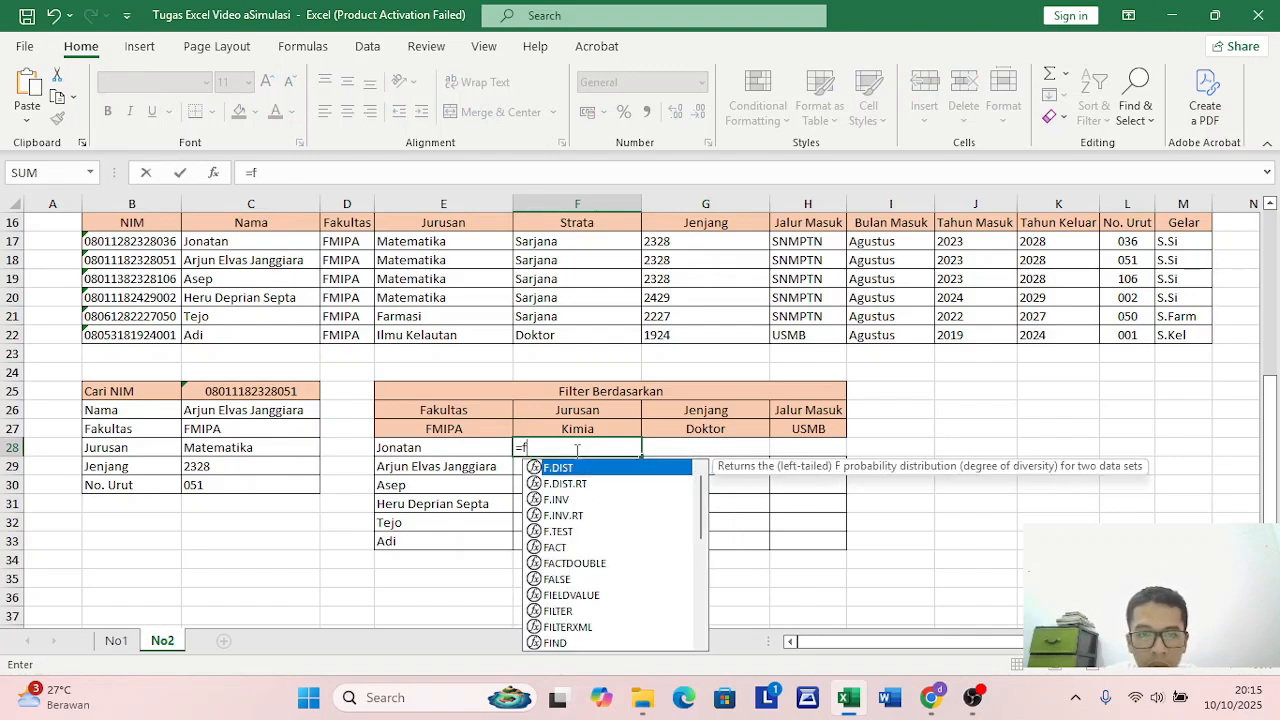
pyautogui.press('BackSpace')
pyautogui.write('FIL')
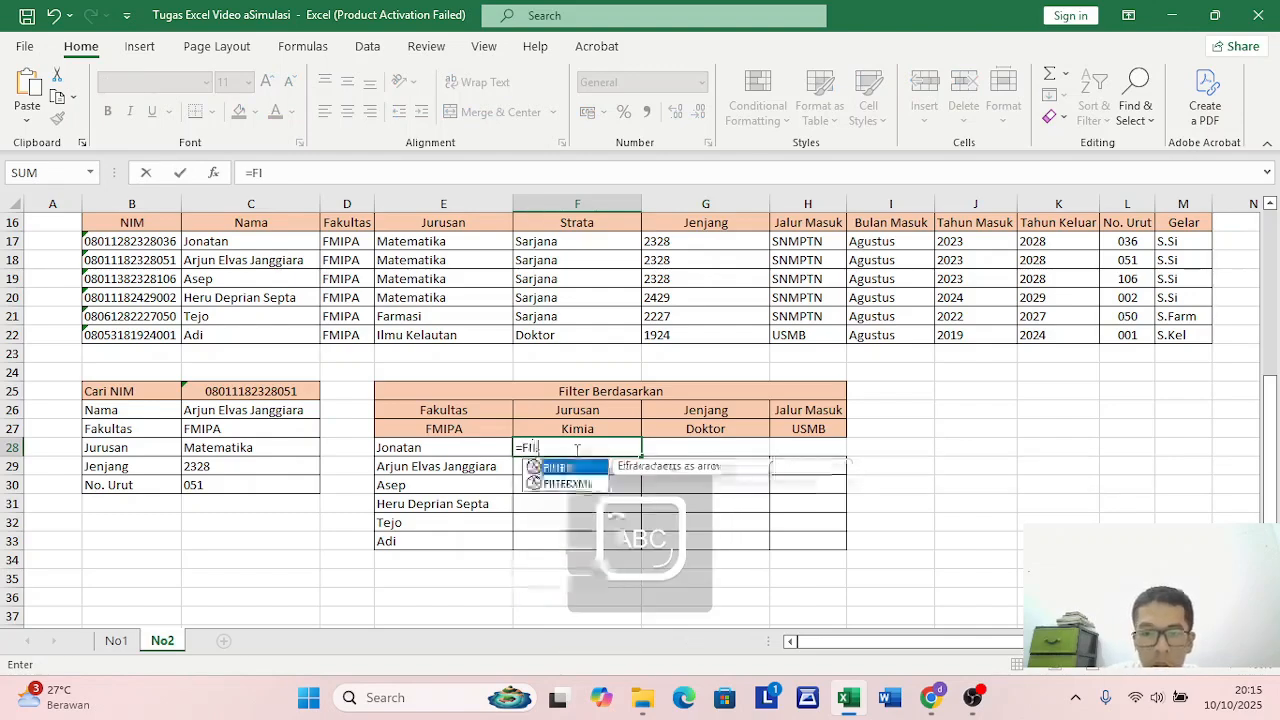
pyautogui.doubleClick(560, 468)
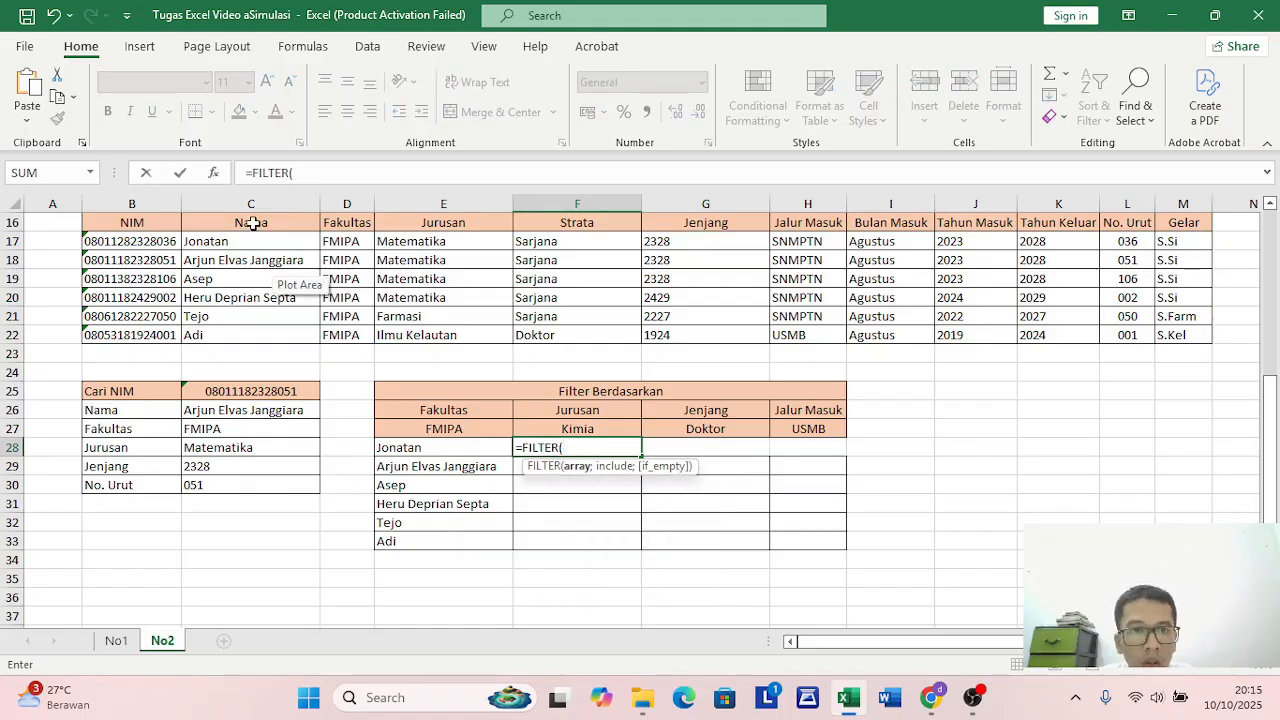
pyautogui.moveTo(251, 222); pyautogui.dragTo(278, 332)
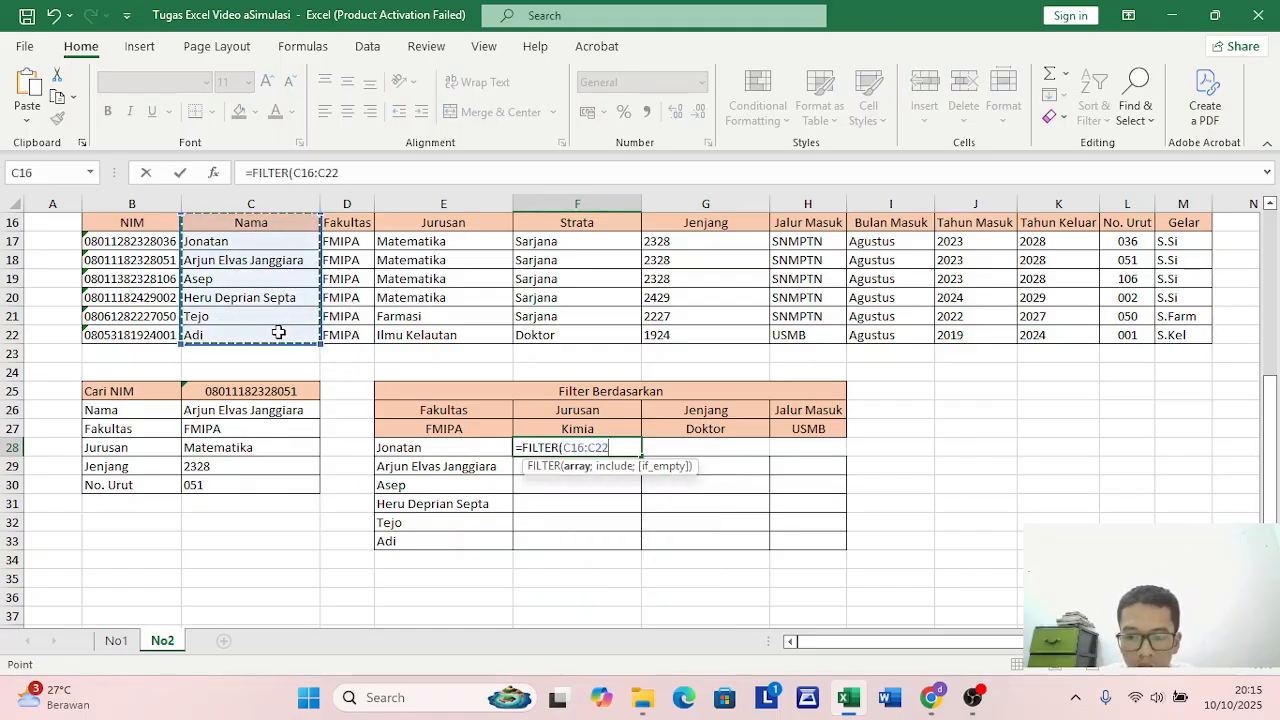
# Complete the FILTER formula in F28 with the include condition E16:E22=F27 and "-" as the if_empty value
pyautogui.write(';')
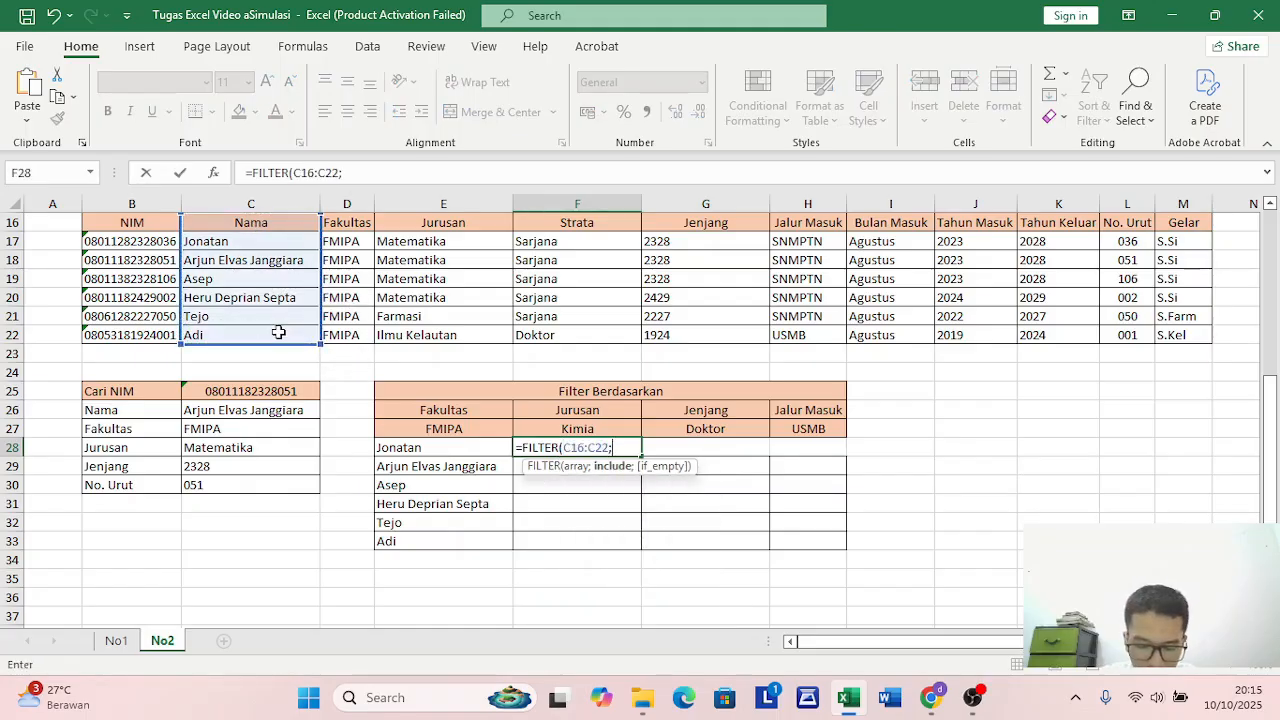
pyautogui.click(417, 222)
pyautogui.moveTo(417, 222); pyautogui.dragTo(428, 331)
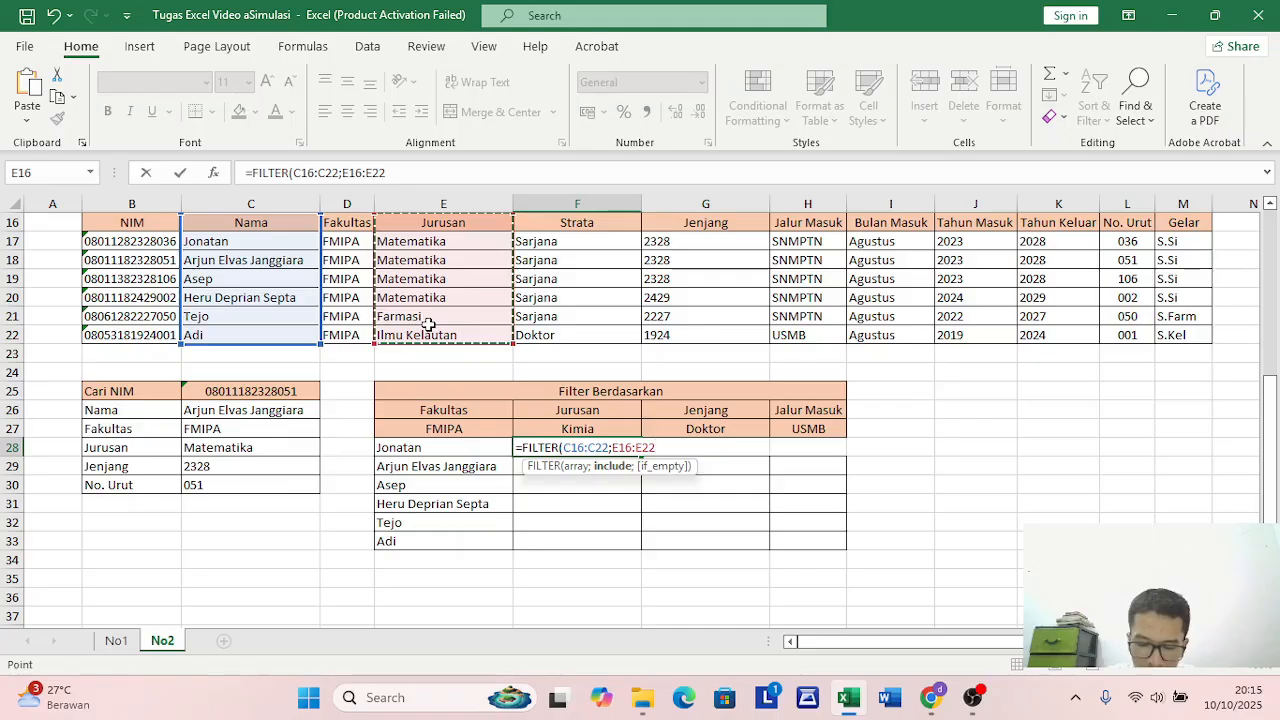
pyautogui.write('=')
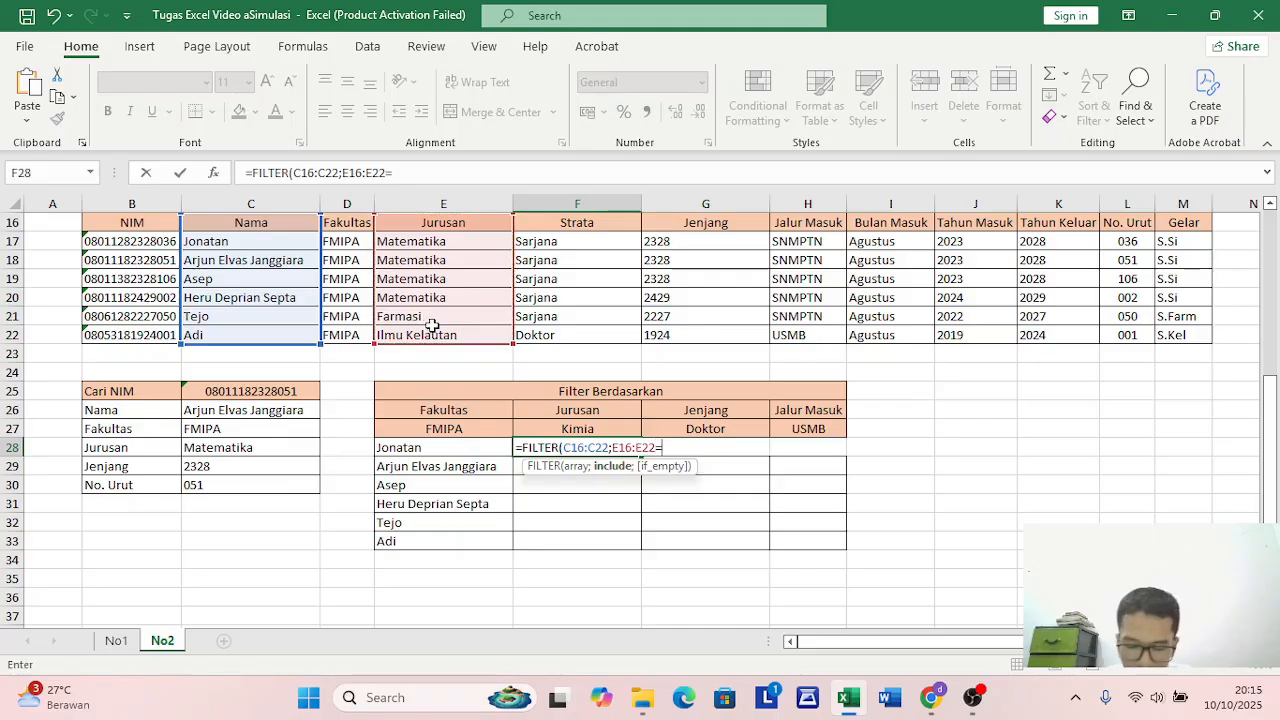
pyautogui.click(610, 428)
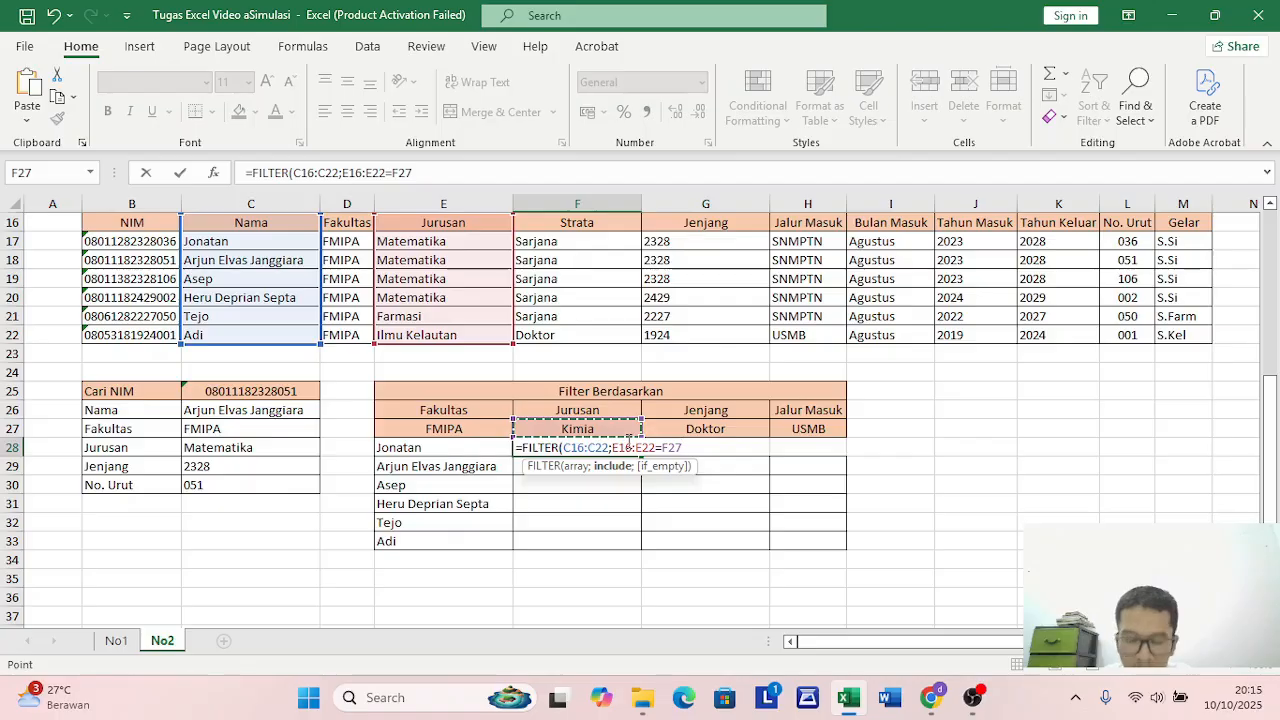
pyautogui.write(';"-')
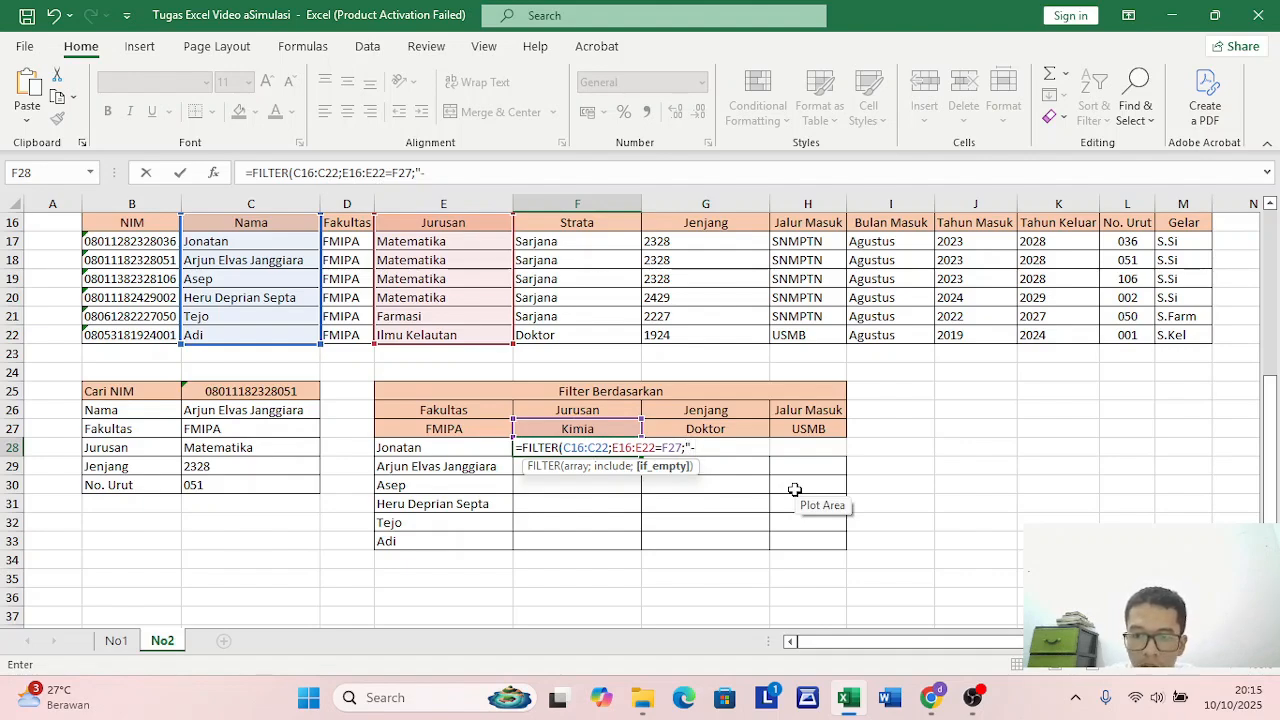
pyautogui.write(')')
pyautogui.press('Return')
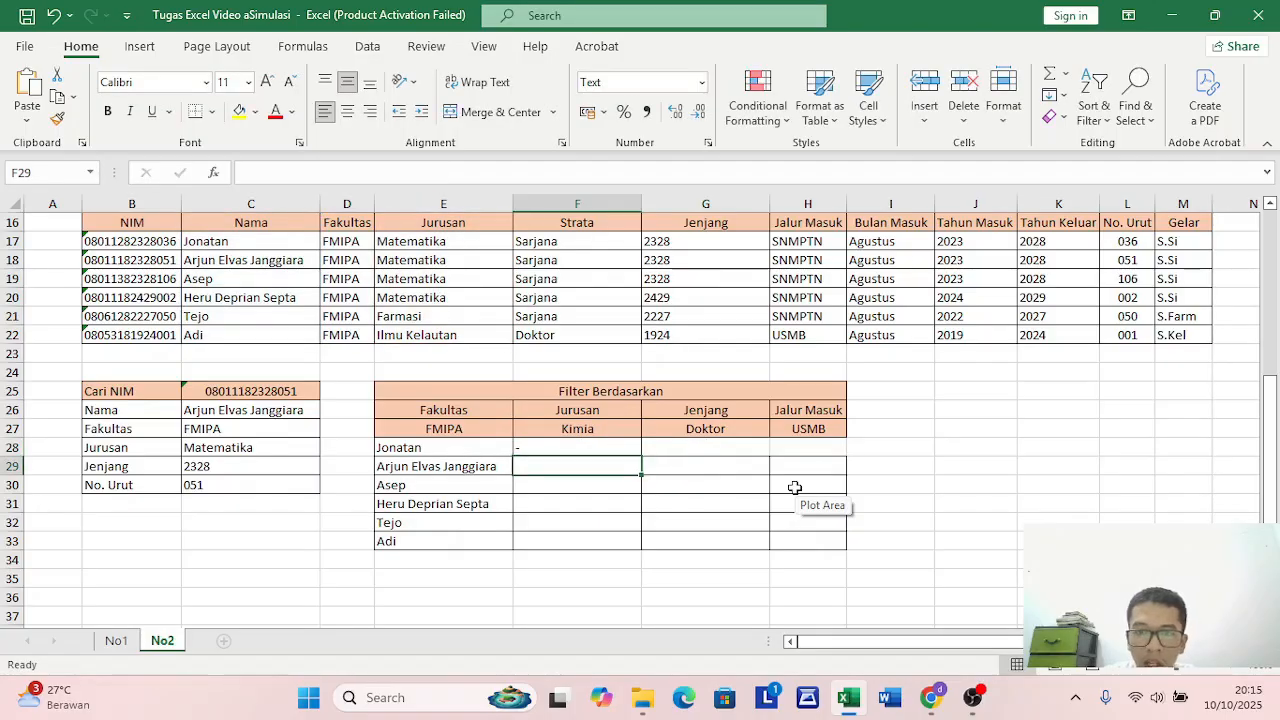
# Change the Jurusan criterion in F27 to MATEMATIKA
pyautogui.click(595, 447)
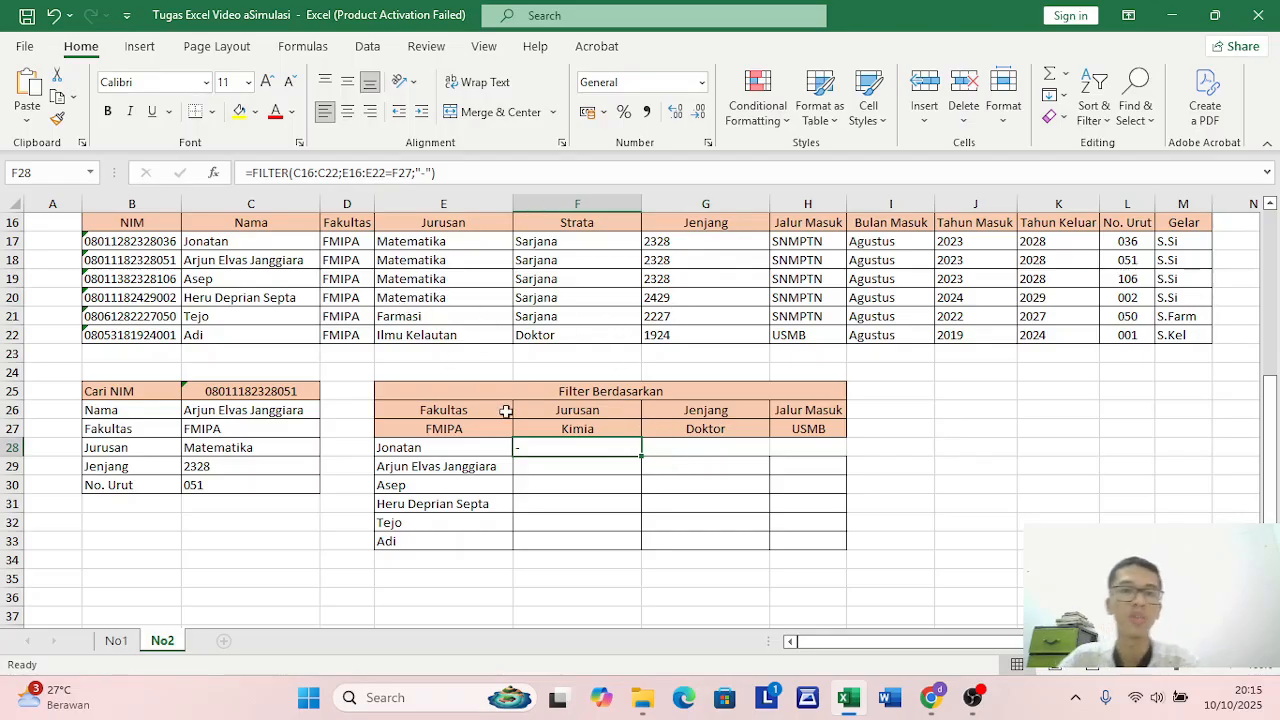
pyautogui.click(594, 428)
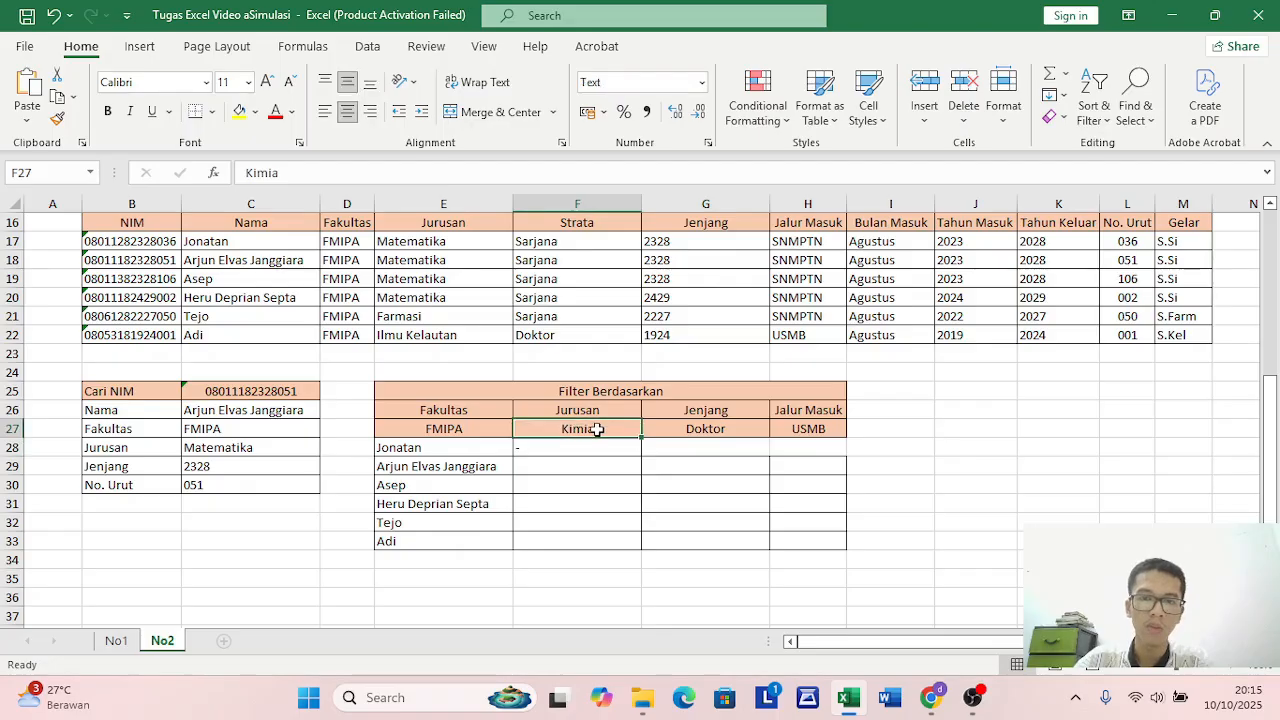
pyautogui.doubleClick(594, 428)
pyautogui.press('BackSpace')
pyautogui.press('BackSpace')
pyautogui.press('BackSpace')
pyautogui.press('BackSpace')
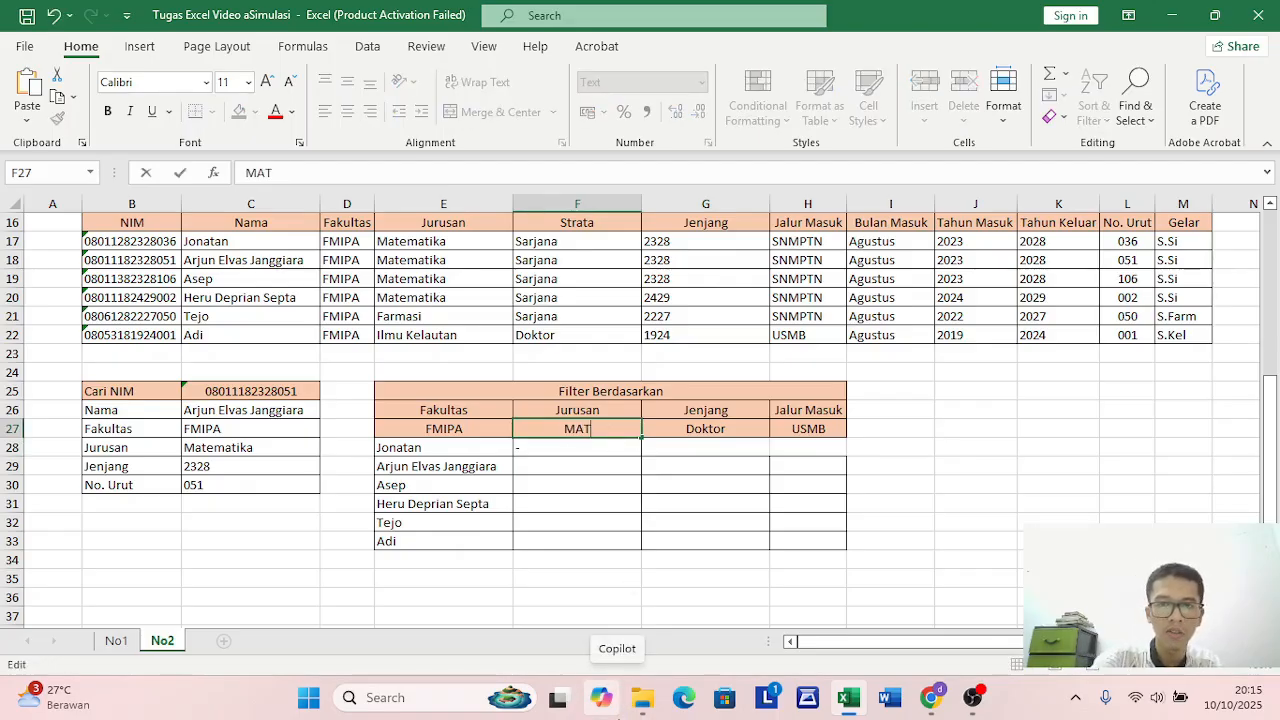
pyautogui.write('MATEMATIAK')
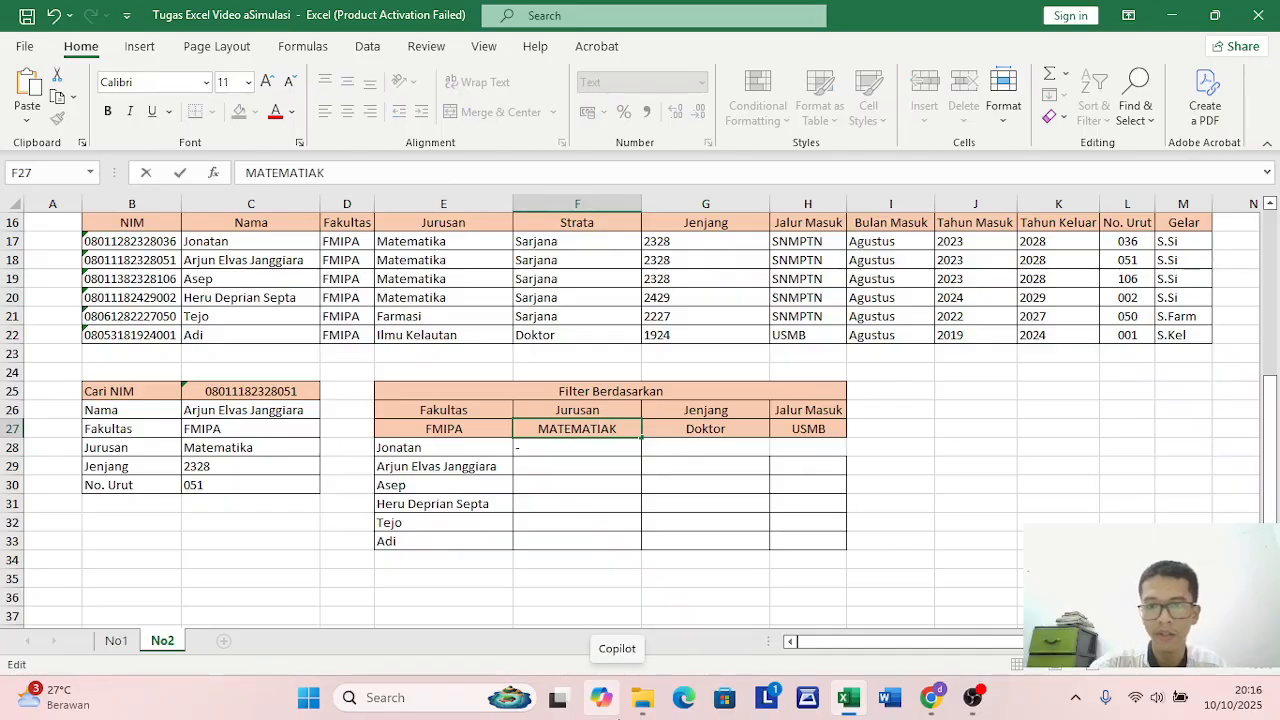
pyautogui.press('Return')
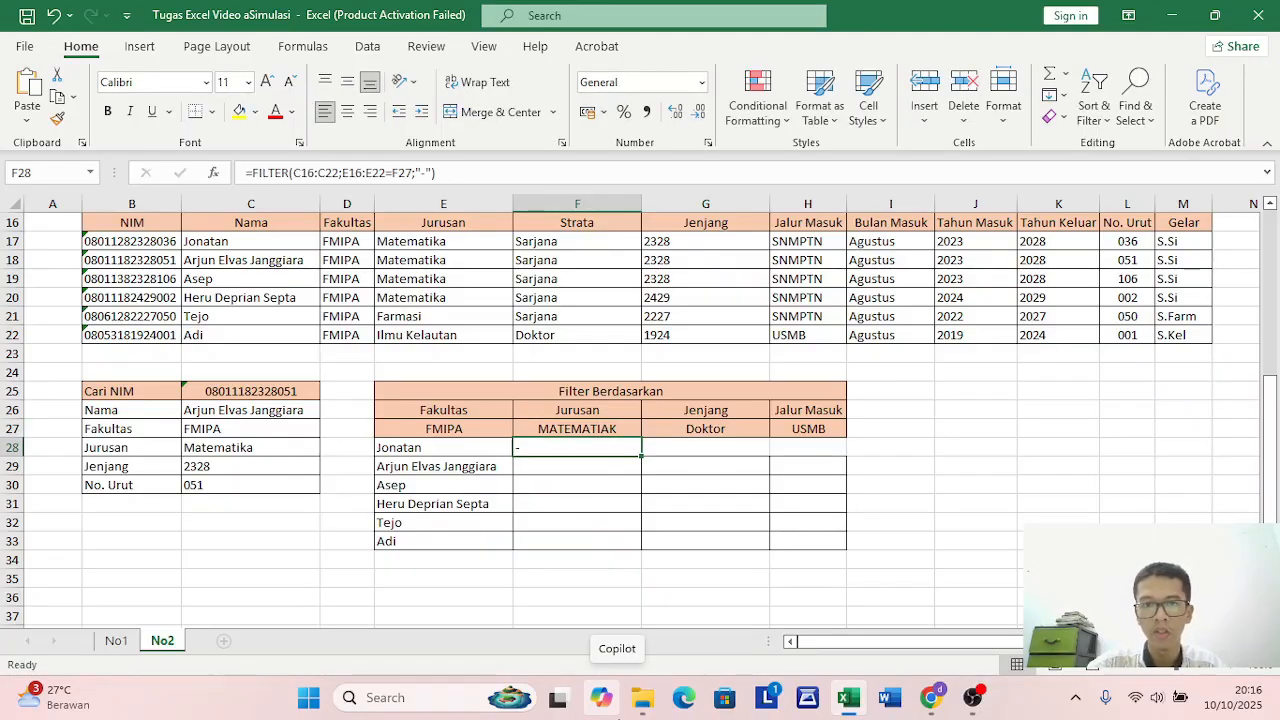
pyautogui.doubleClick(619, 430)
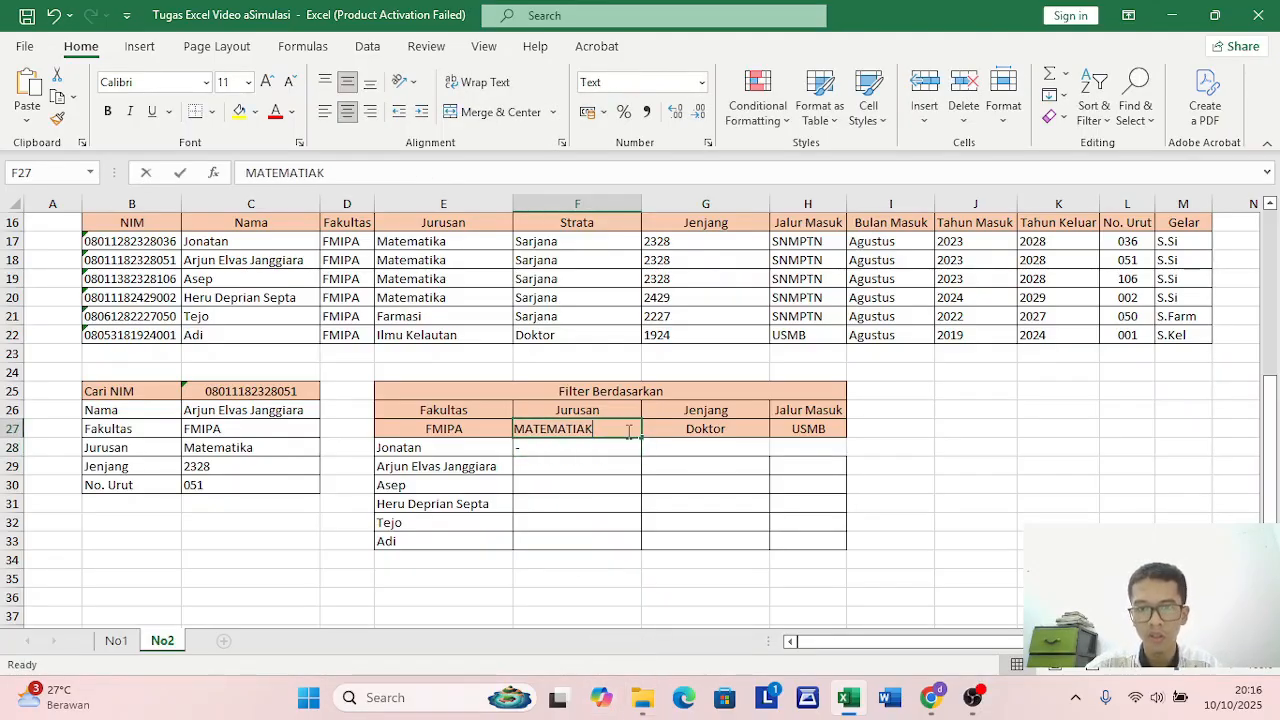
pyautogui.press('BackSpace')
pyautogui.press('BackSpace')
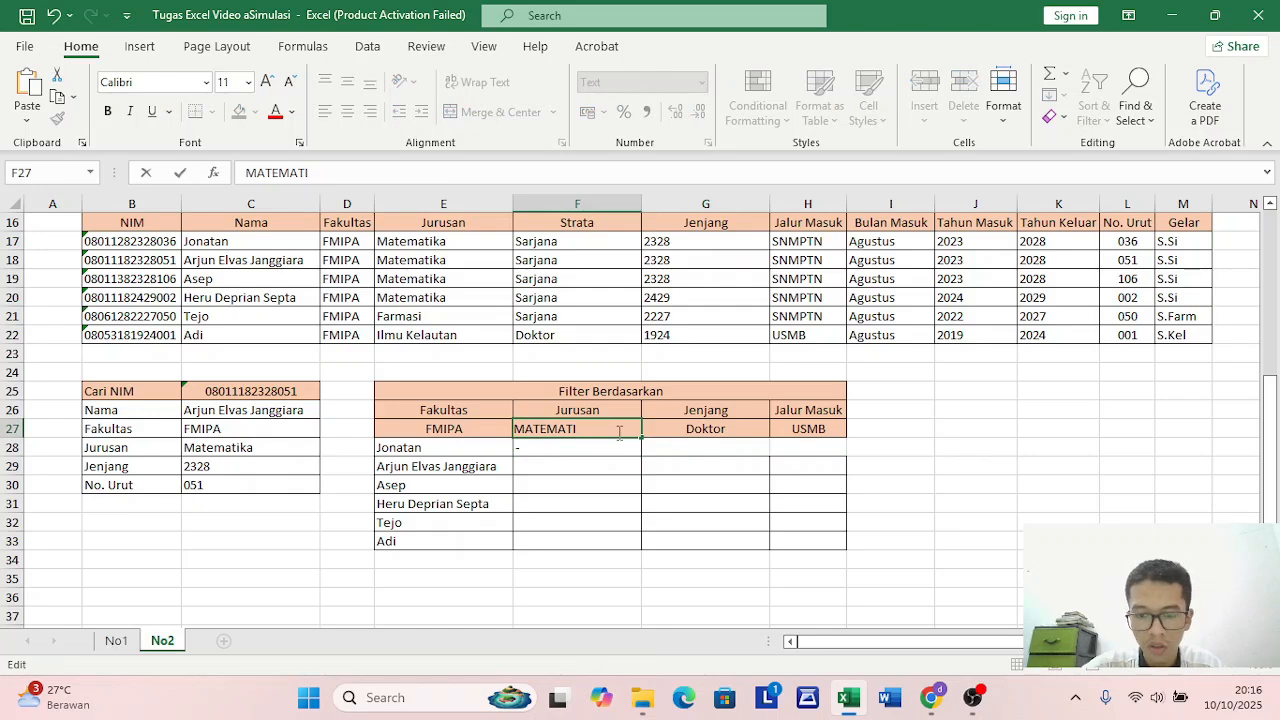
pyautogui.press('Return')
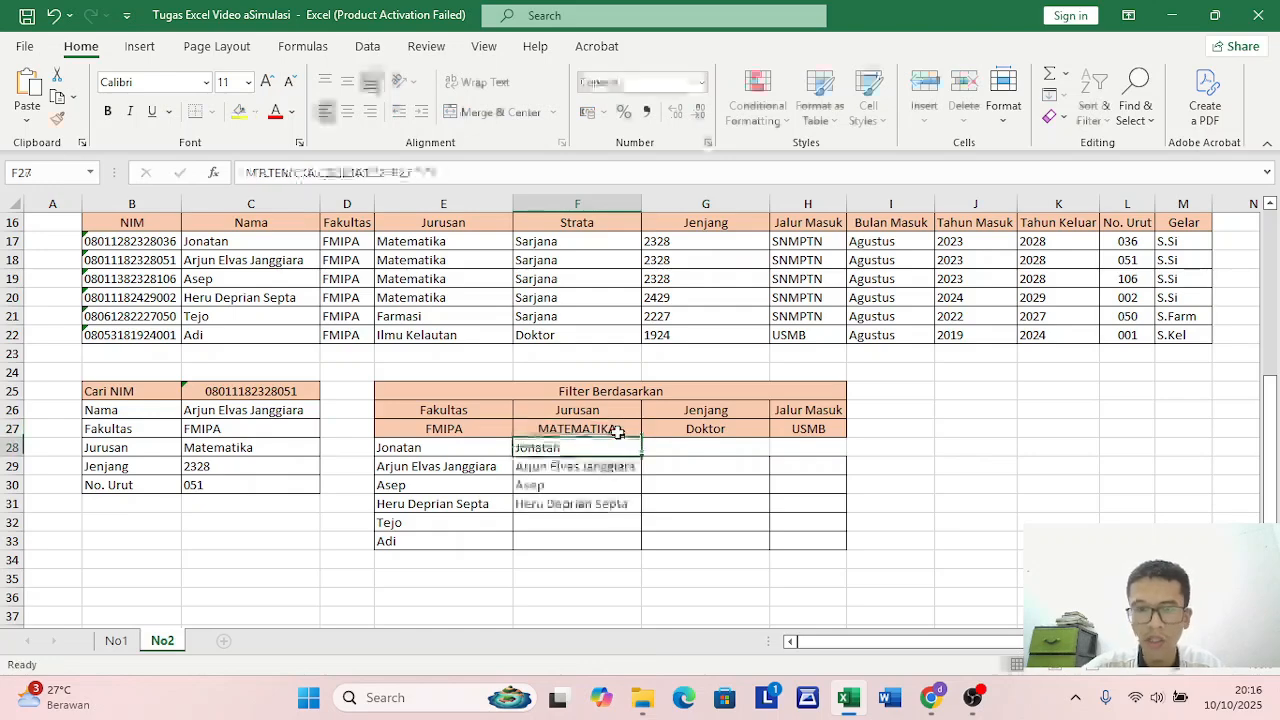
# Start a FILTER formula in G28 under the Jenjang criterion, using the student names in C17:C22 as the array
pyautogui.click(716, 450)
pyautogui.click(735, 430)
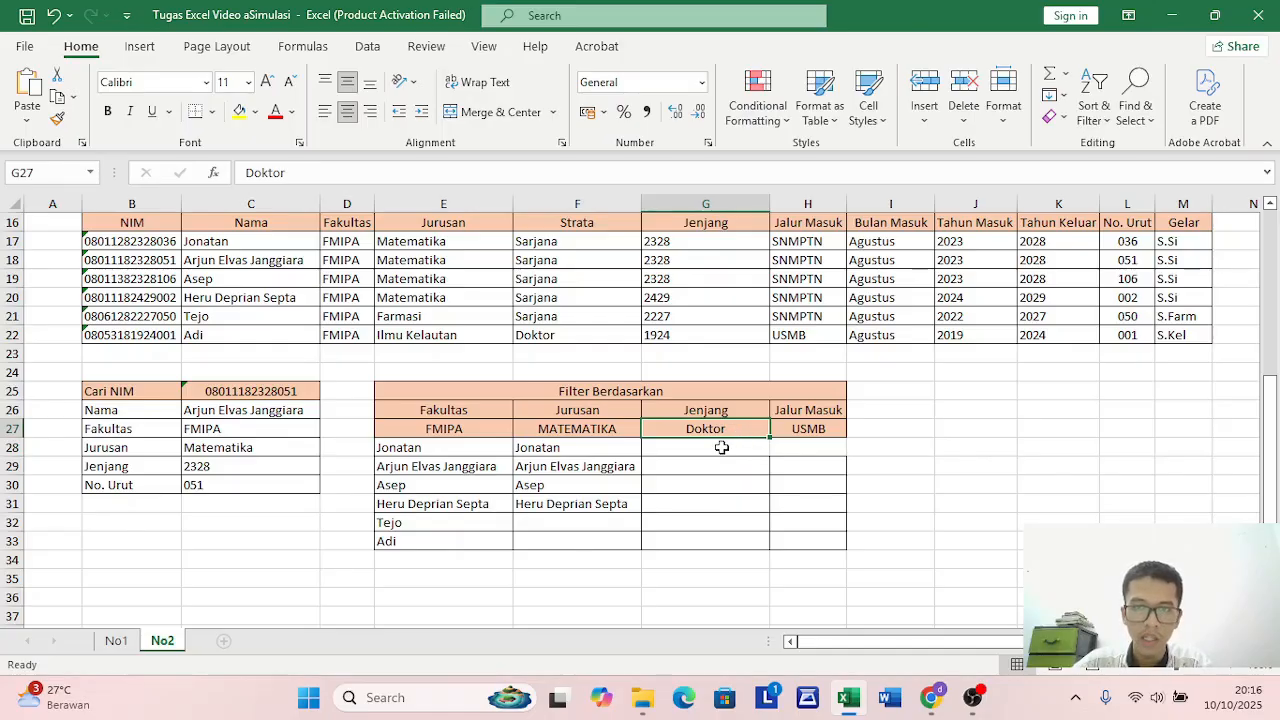
pyautogui.click(723, 452)
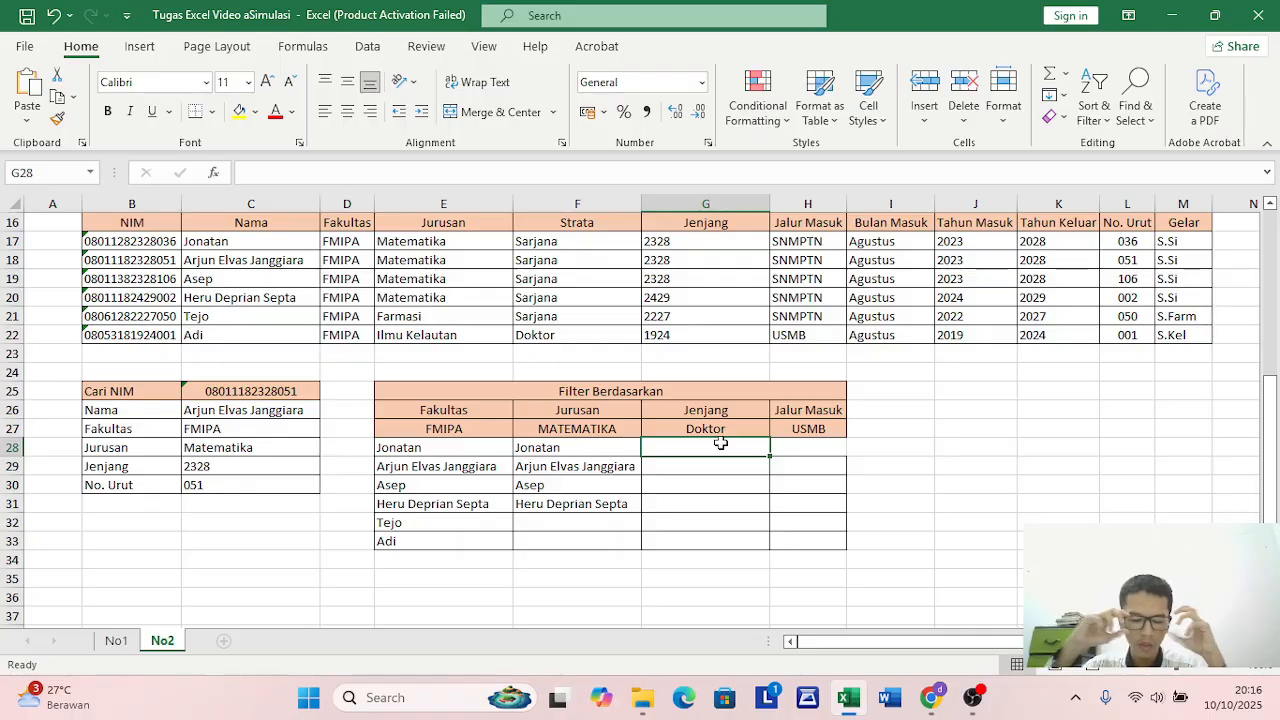
pyautogui.write('=')
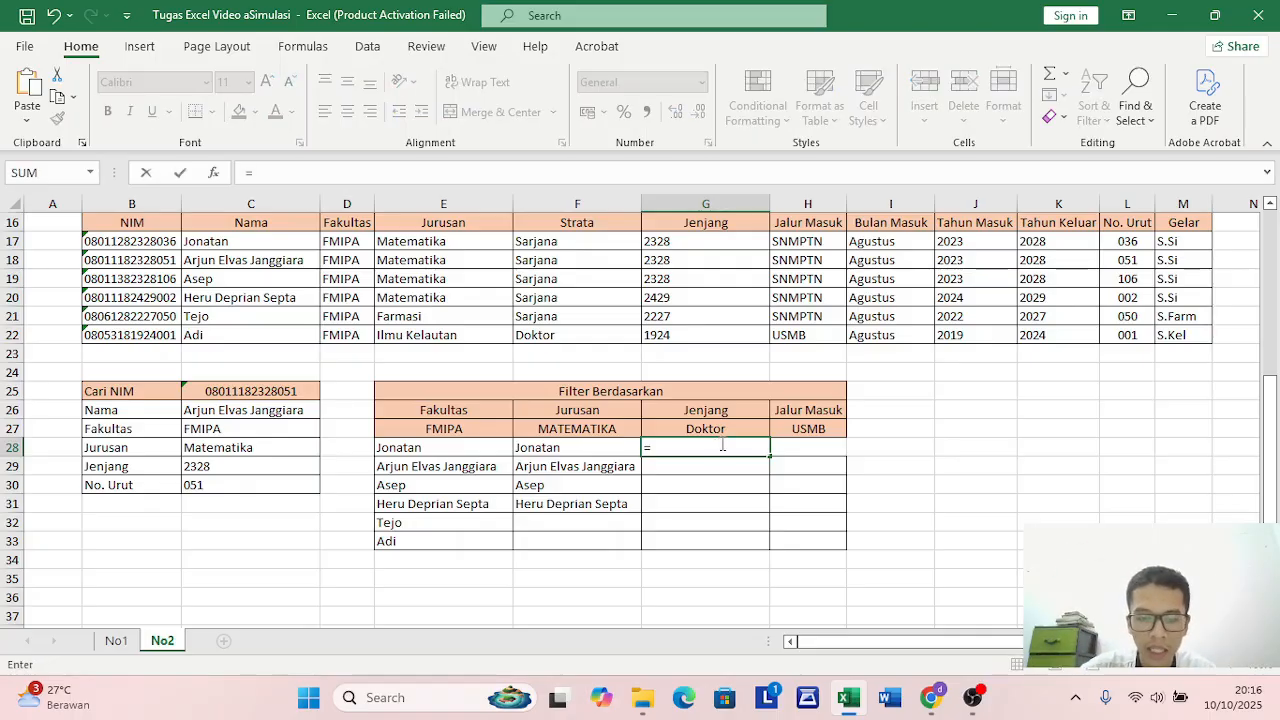
pyautogui.write('FILTER')
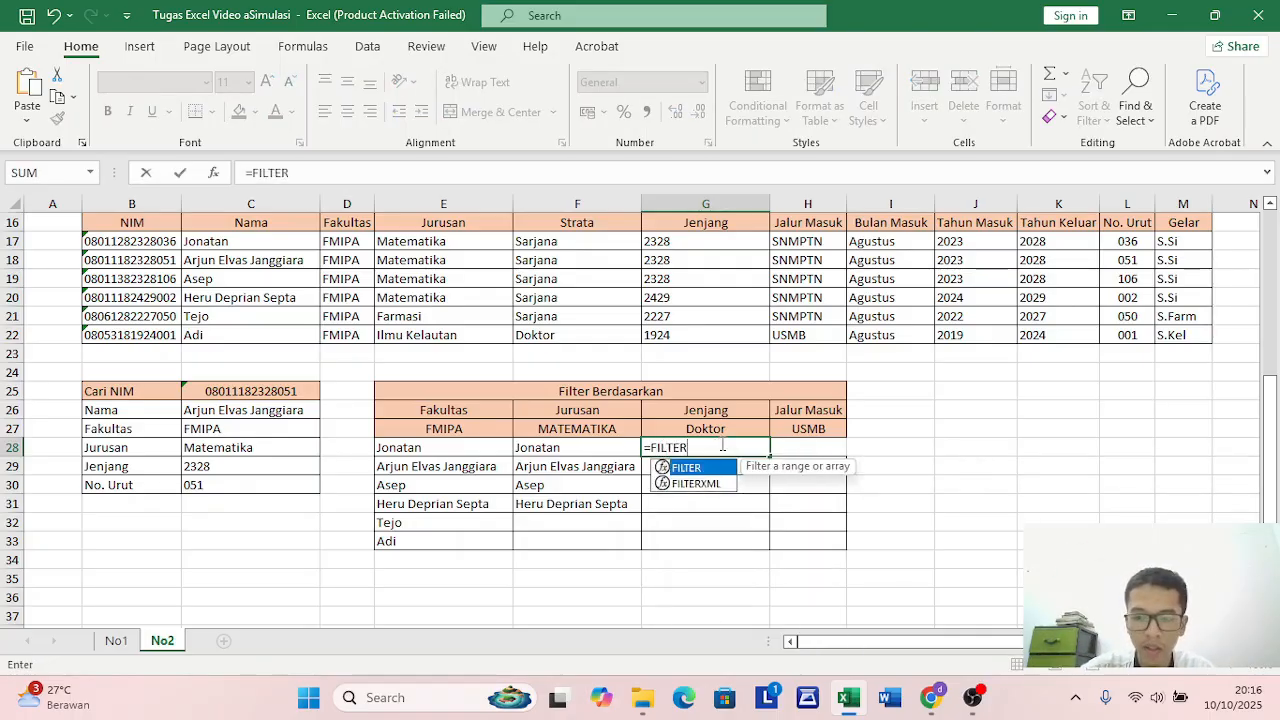
pyautogui.write('(')
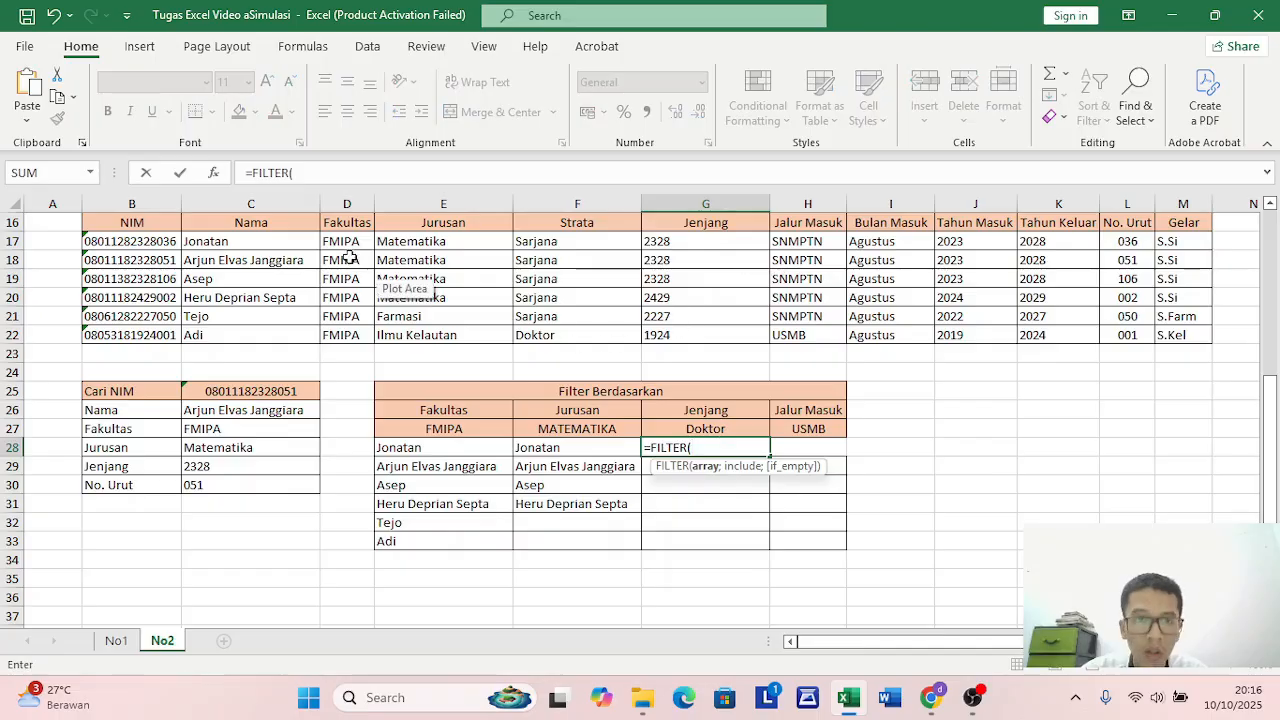
pyautogui.moveTo(270, 220)
pyautogui.mouseDown()
pyautogui.moveTo(286, 318)
pyautogui.moveTo(286, 222)
pyautogui.mouseUp()
pyautogui.click(1058, 428)
pyautogui.click(738, 446)
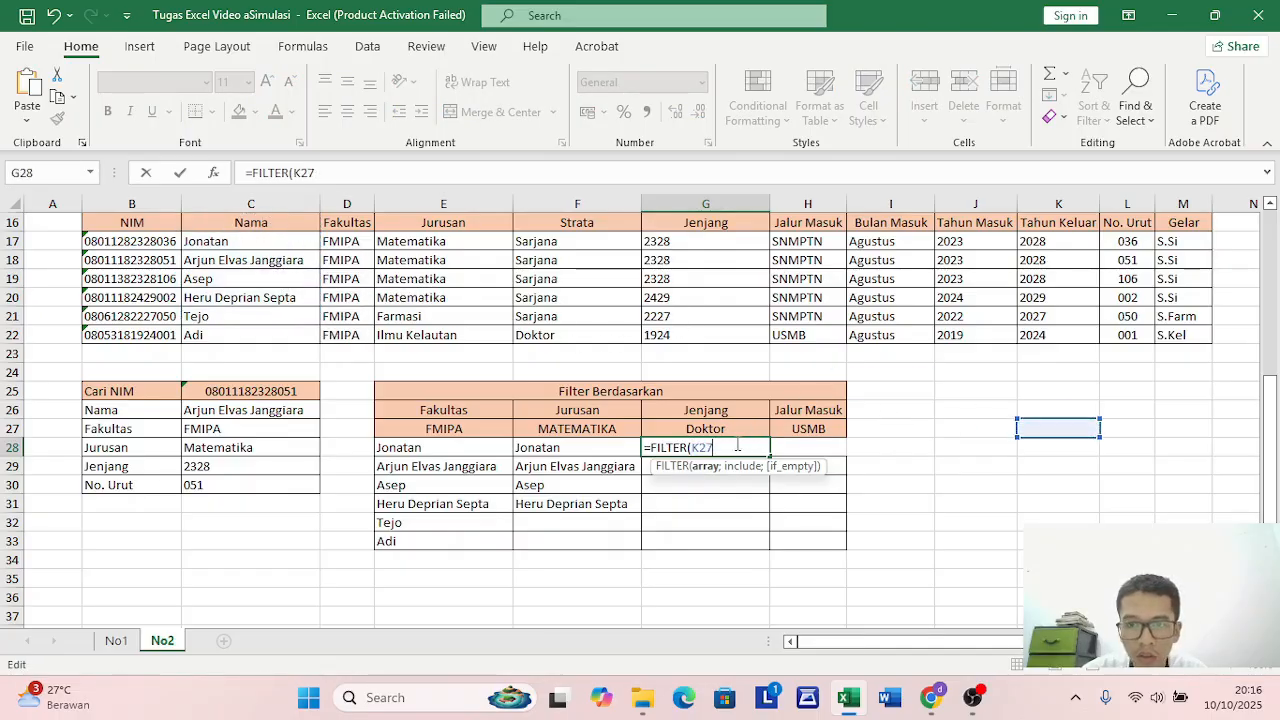
pyautogui.press('BackSpace')
pyautogui.moveTo(215, 242); pyautogui.dragTo(244, 334)
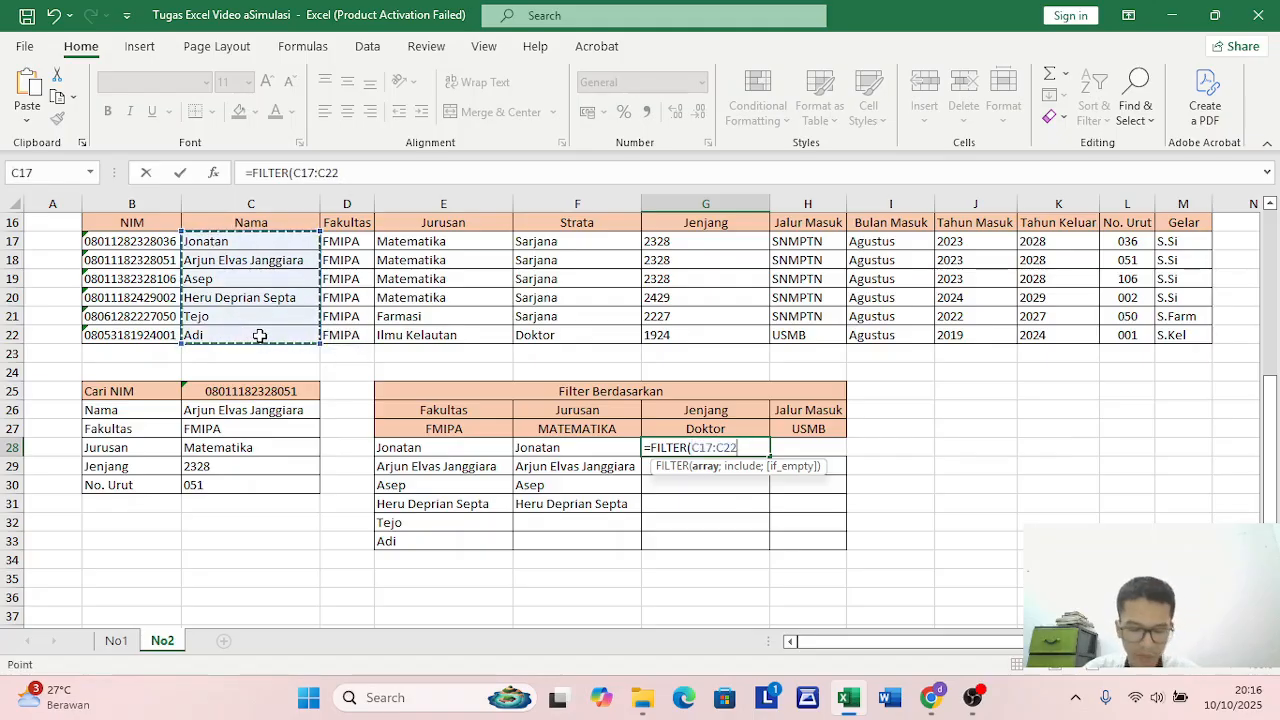
# Complete the FILTER formula in G28 with the include condition F17:F22=G27, matching the Strata column to the Jenjang criterion
pyautogui.write(';')
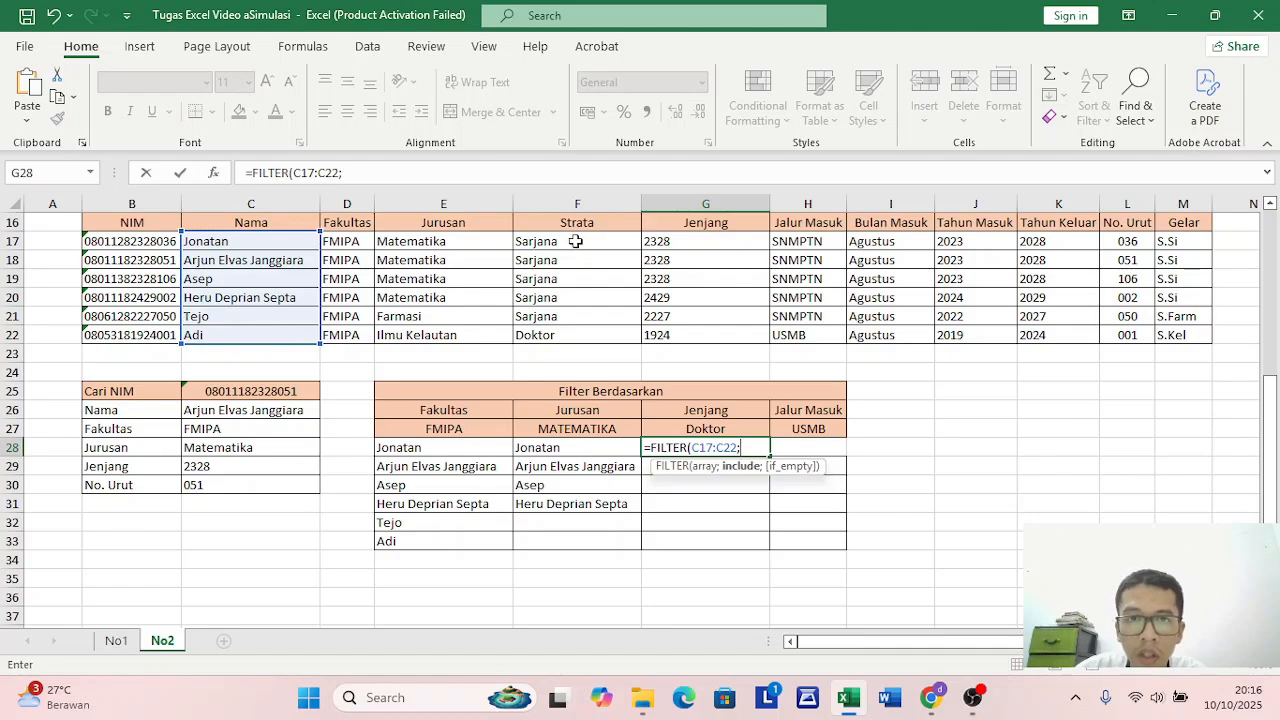
pyautogui.moveTo(573, 241); pyautogui.dragTo(580, 333)
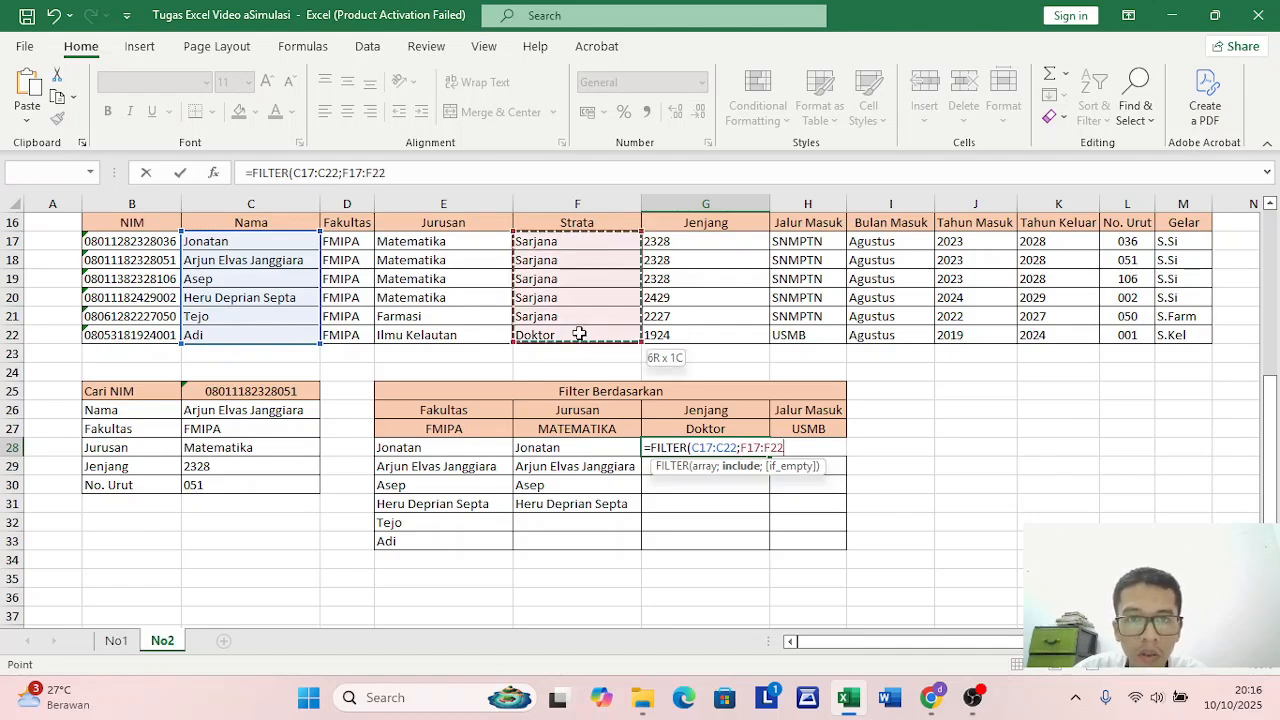
pyautogui.write('=')
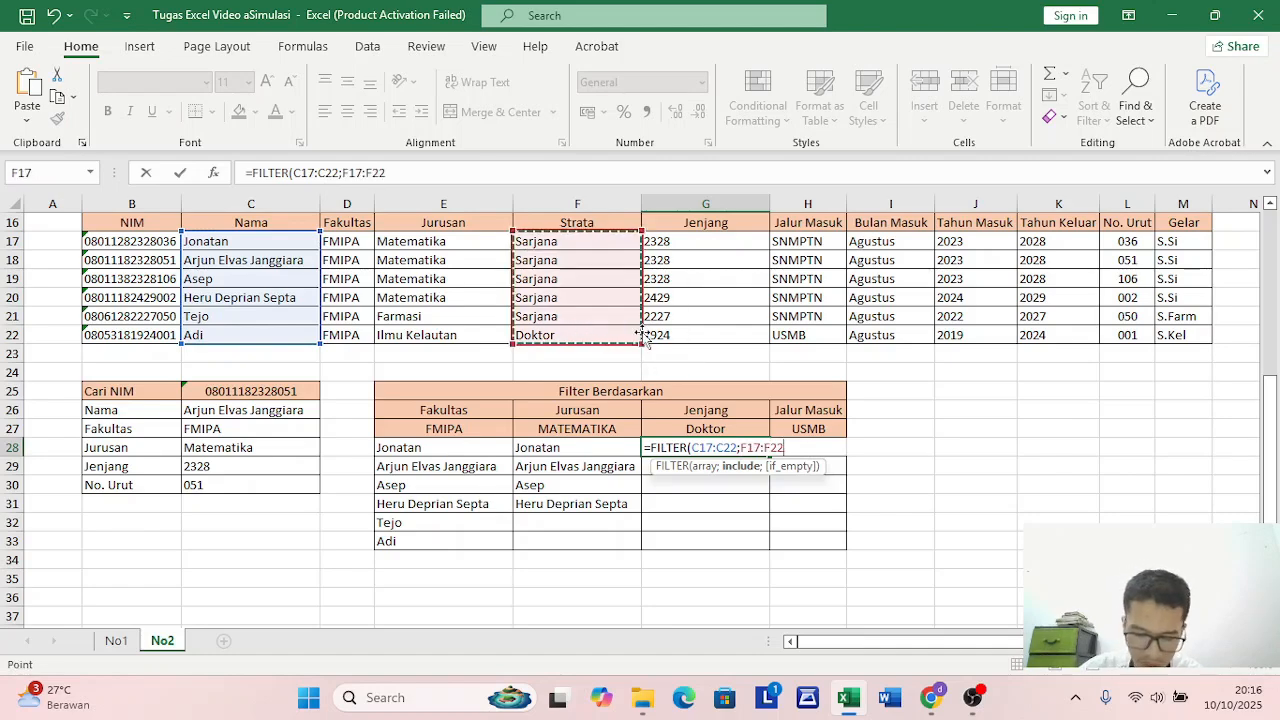
pyautogui.click(750, 432)
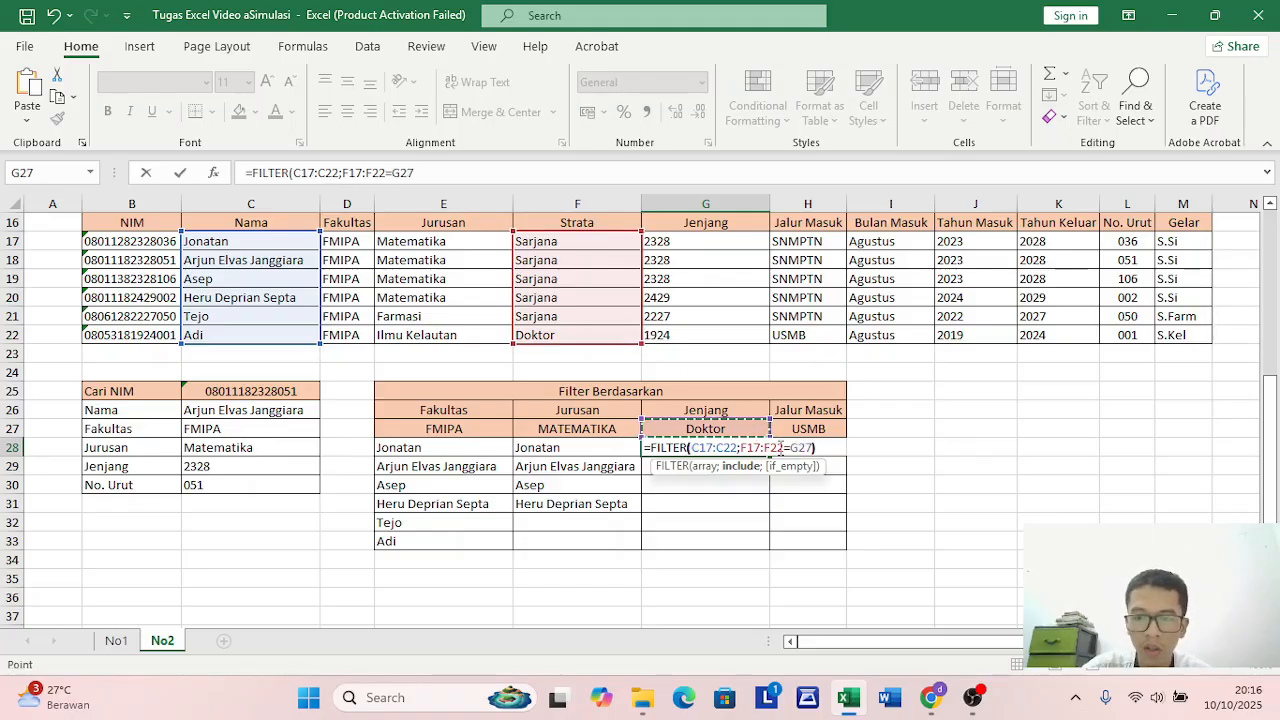
pyautogui.write(')')
pyautogui.press('Return')
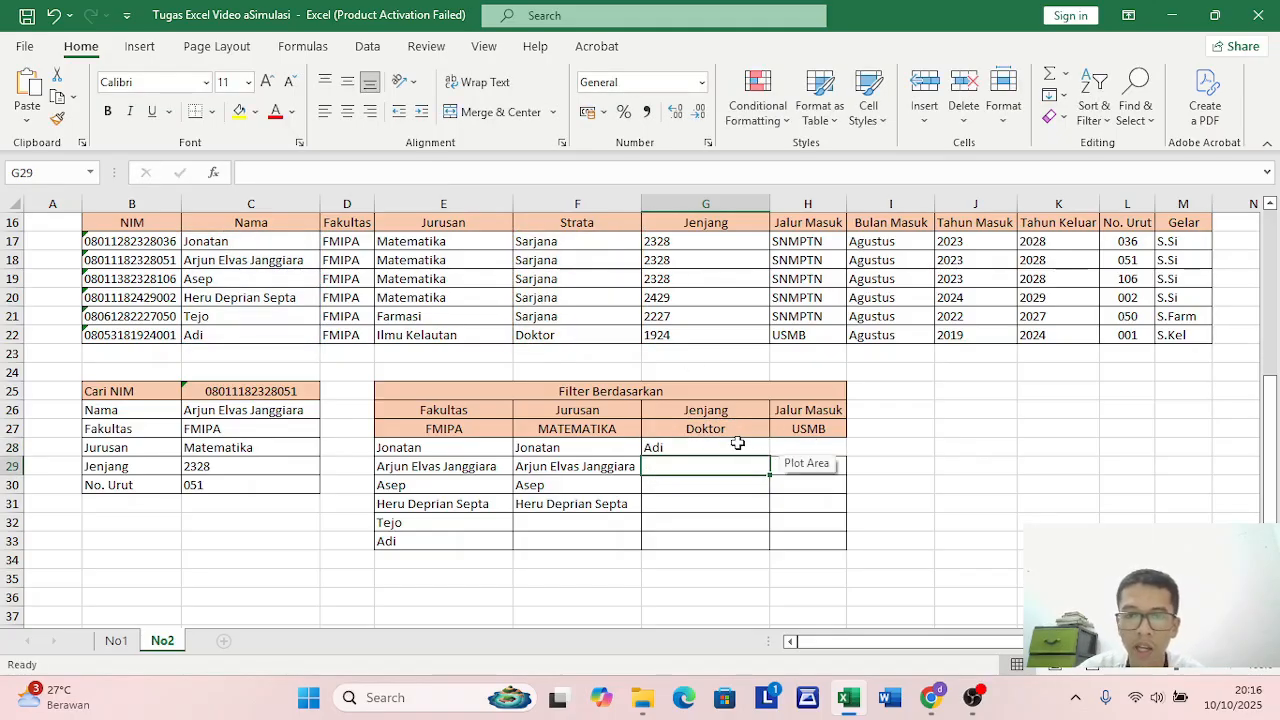
pyautogui.click(737, 443)
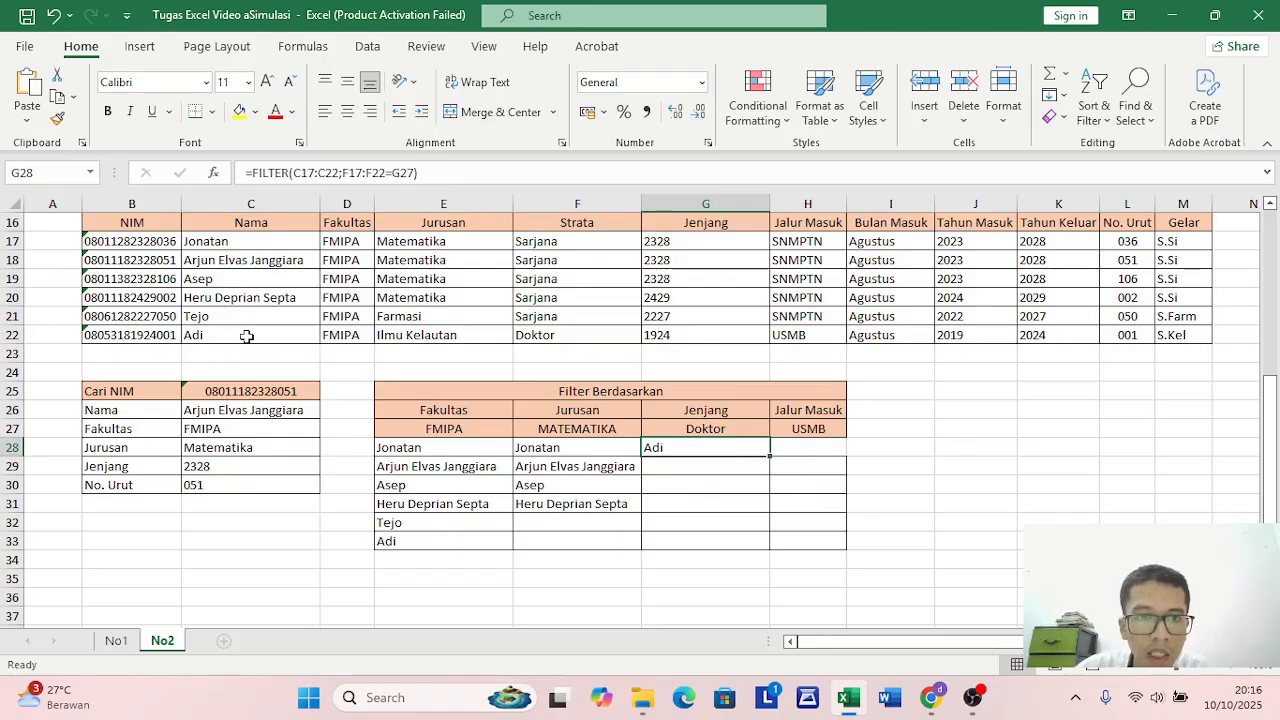
# Enter =FILTER(C17:C22;H17:H22=H27) in H28 to list the student names matching the Jalur Masuk criterion
pyautogui.click(819, 448)
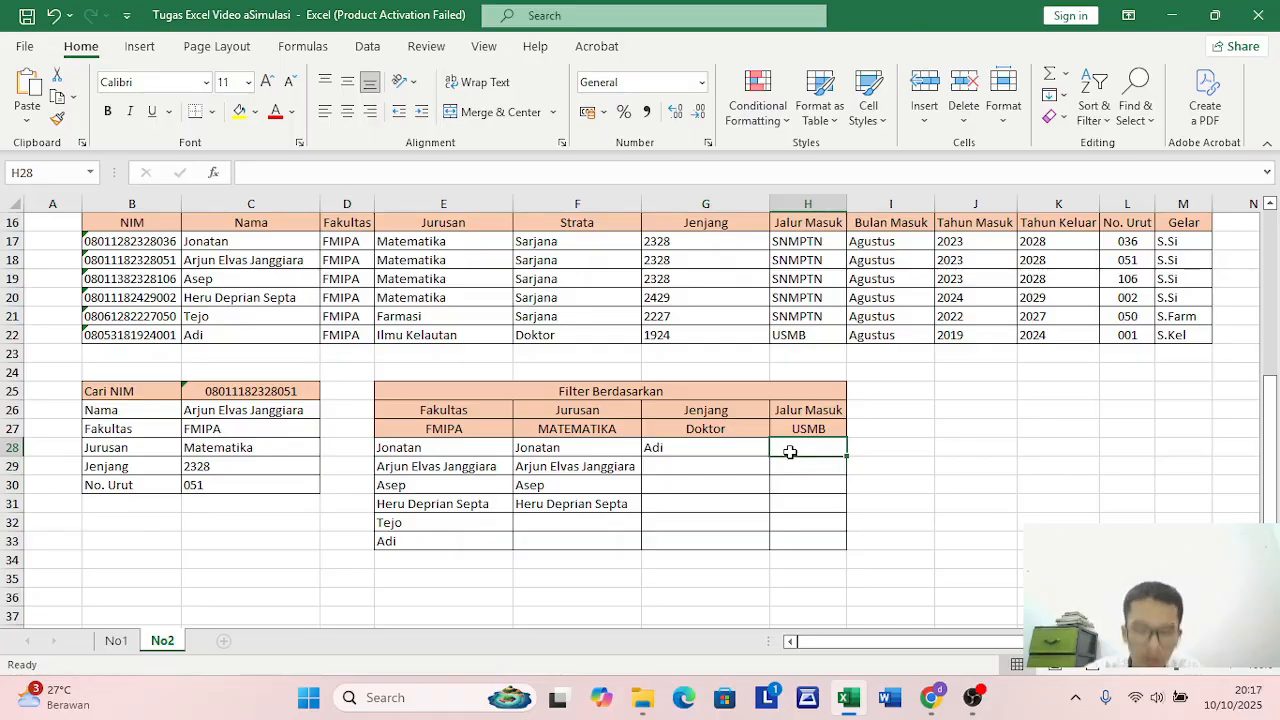
pyautogui.write('=')
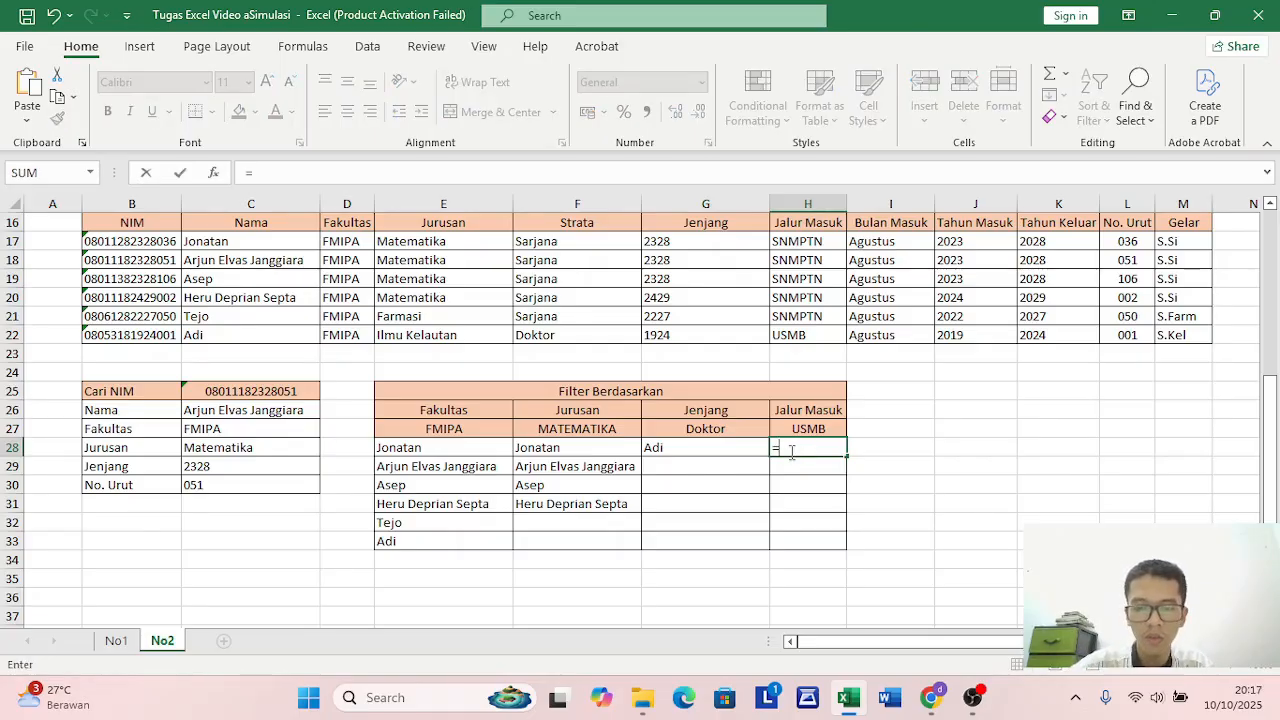
pyautogui.write('FILTER')
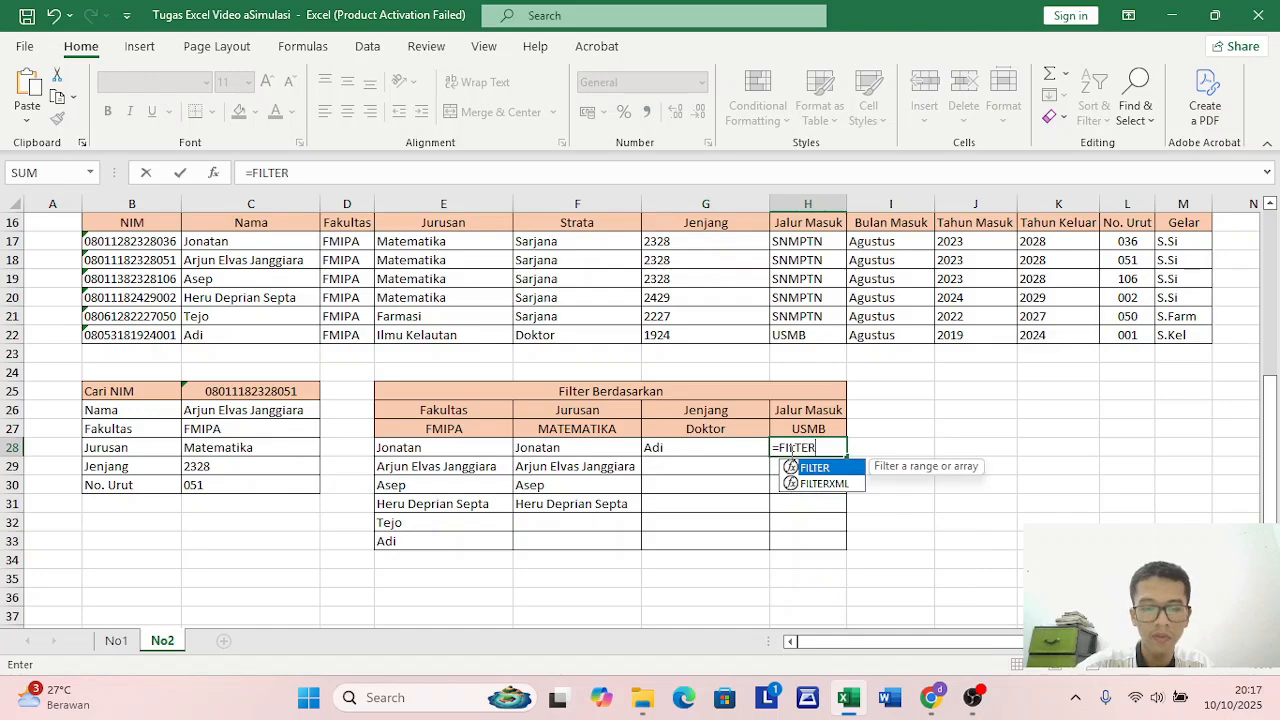
pyautogui.write('(')
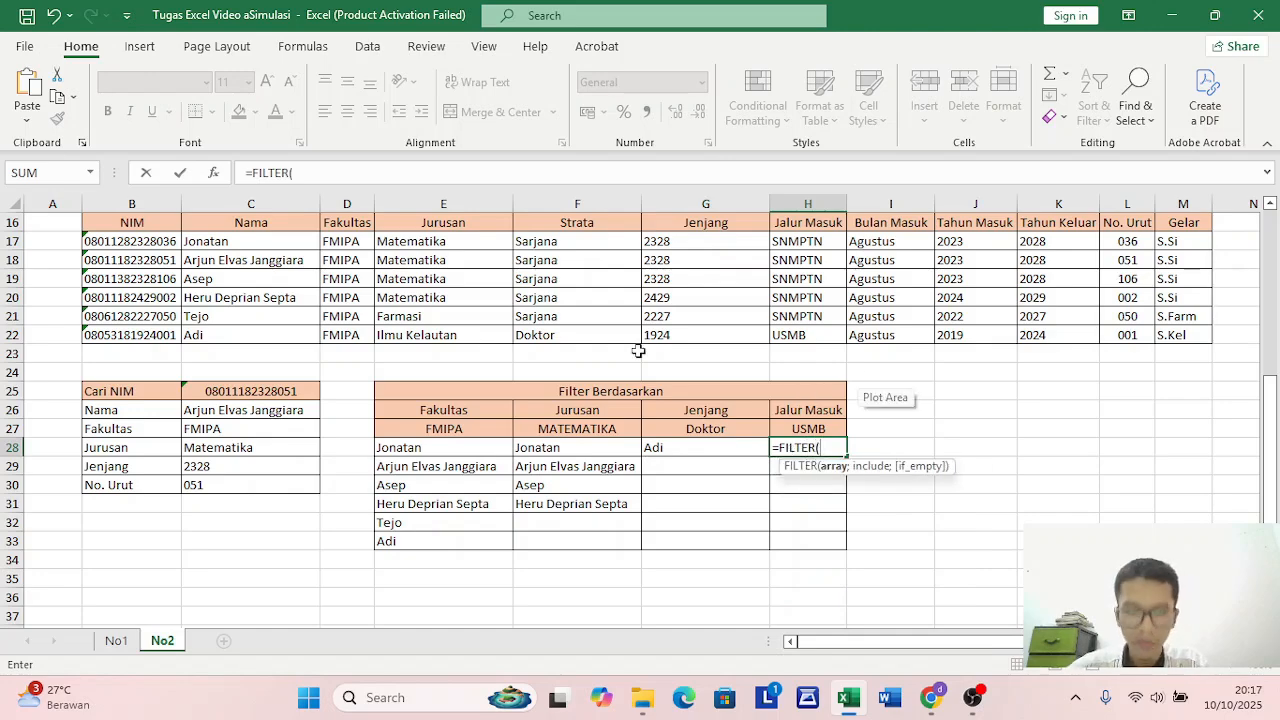
pyautogui.moveTo(264, 246); pyautogui.dragTo(318, 342)
pyautogui.write(';')
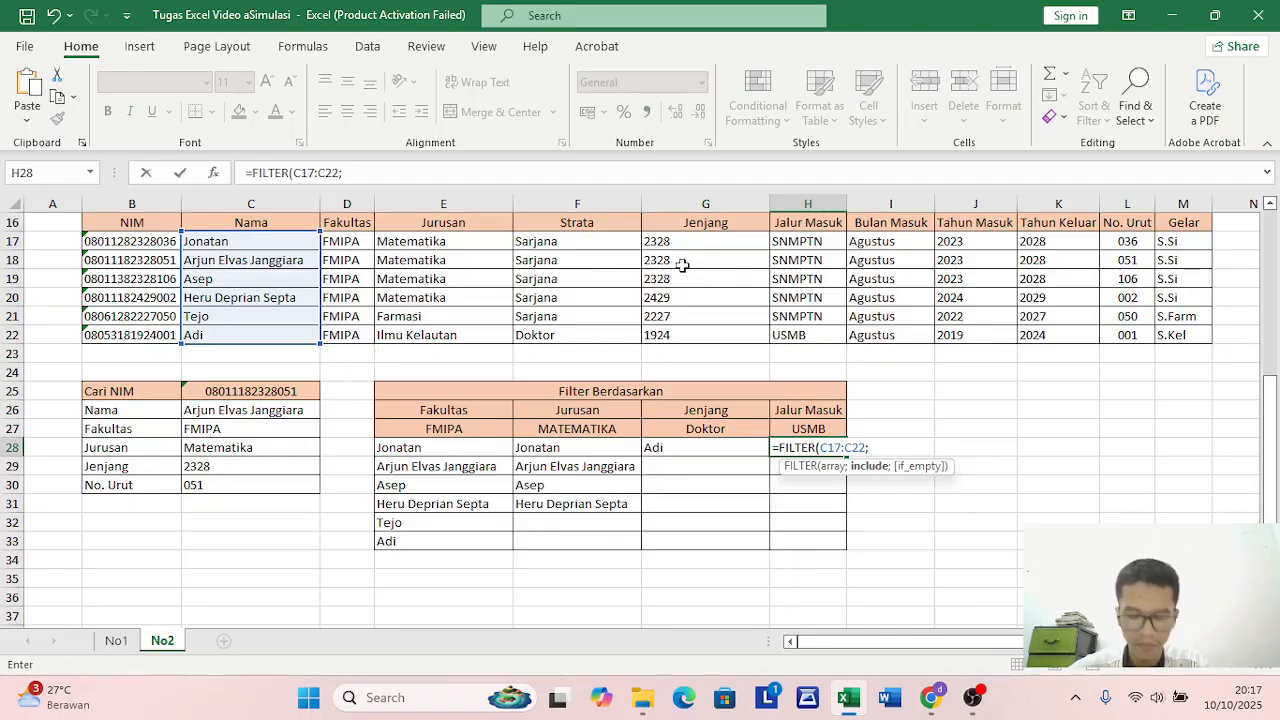
pyautogui.moveTo(808, 241); pyautogui.dragTo(809, 340)
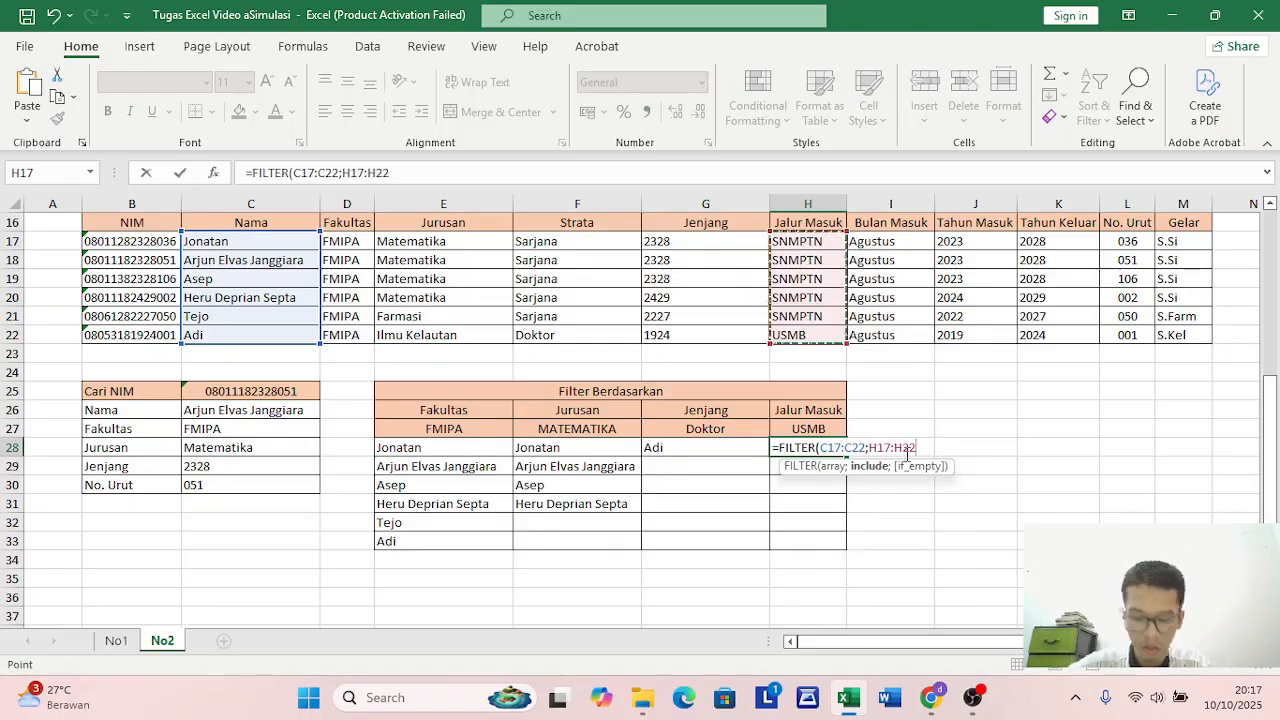
pyautogui.write('=')
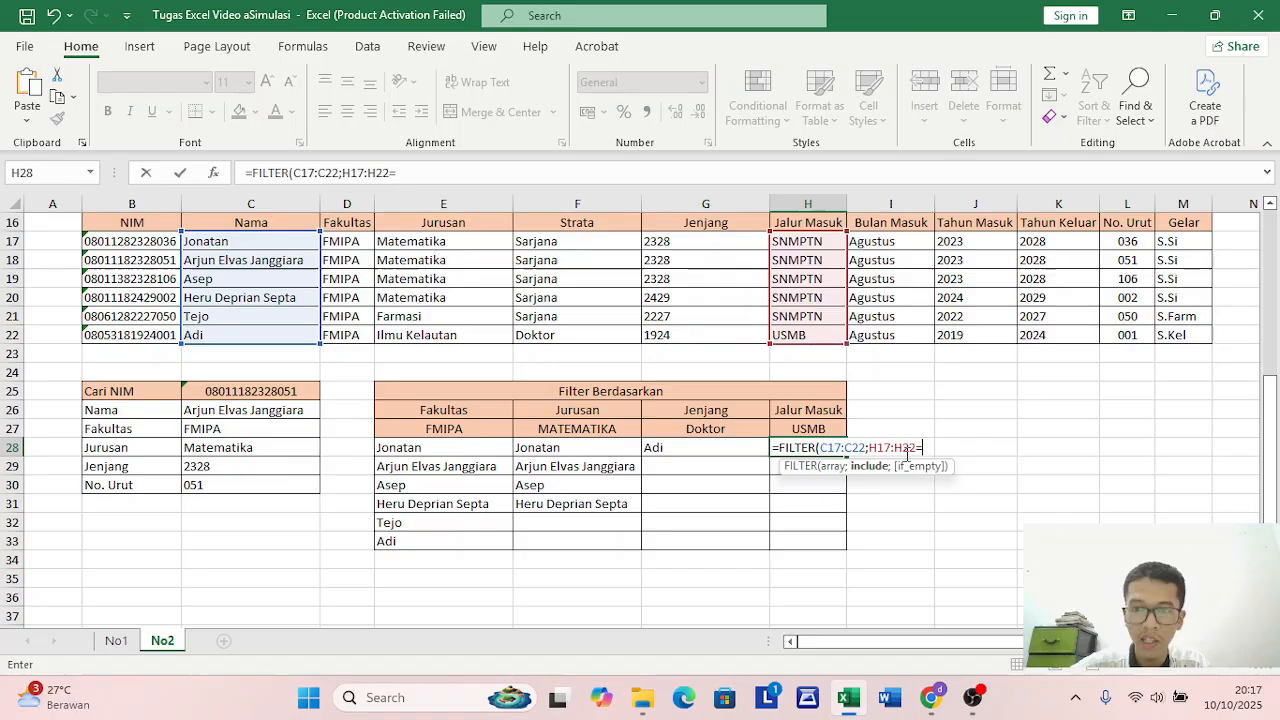
pyautogui.click(830, 430)
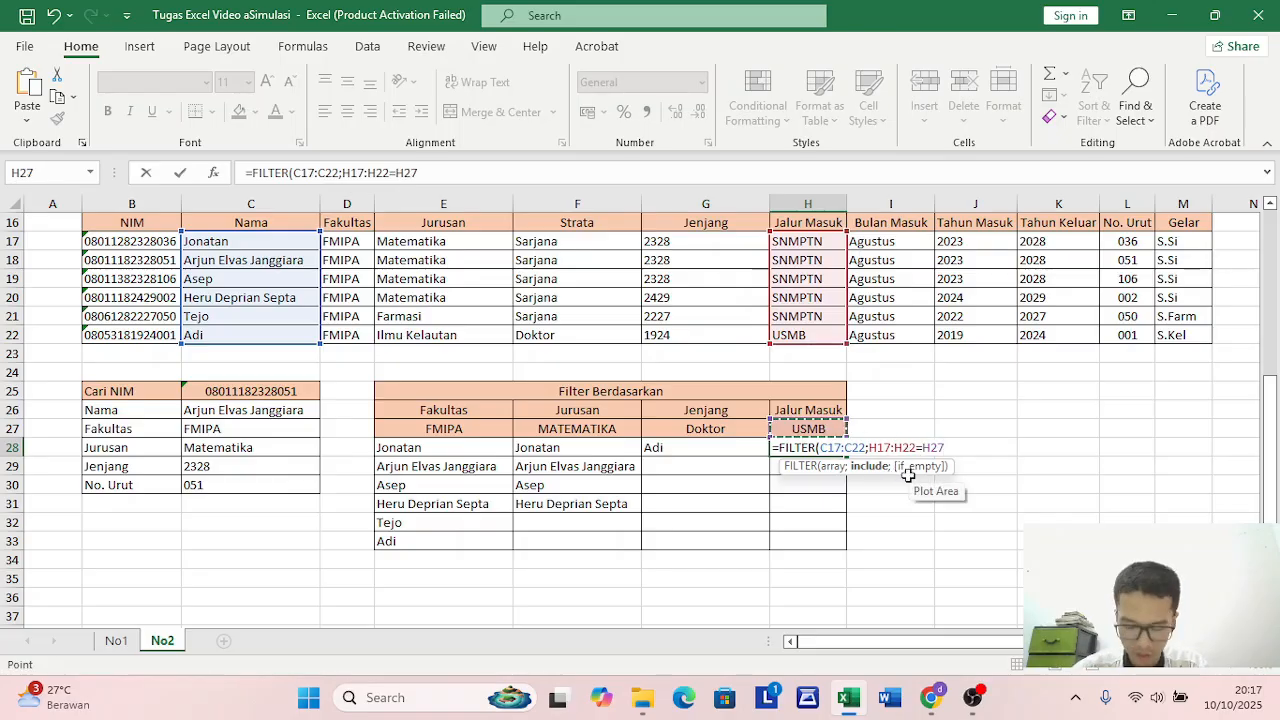
pyautogui.write(')')
pyautogui.press('Return')
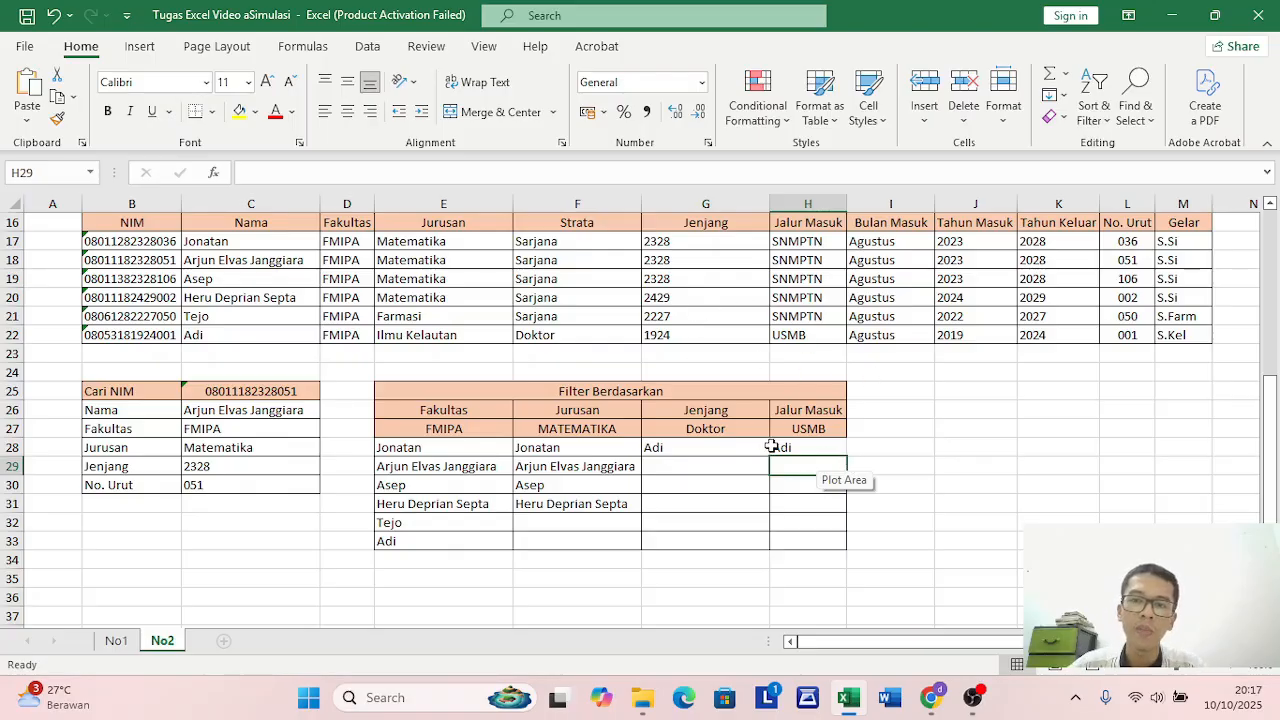
pyautogui.scroll(4, 328, 268)
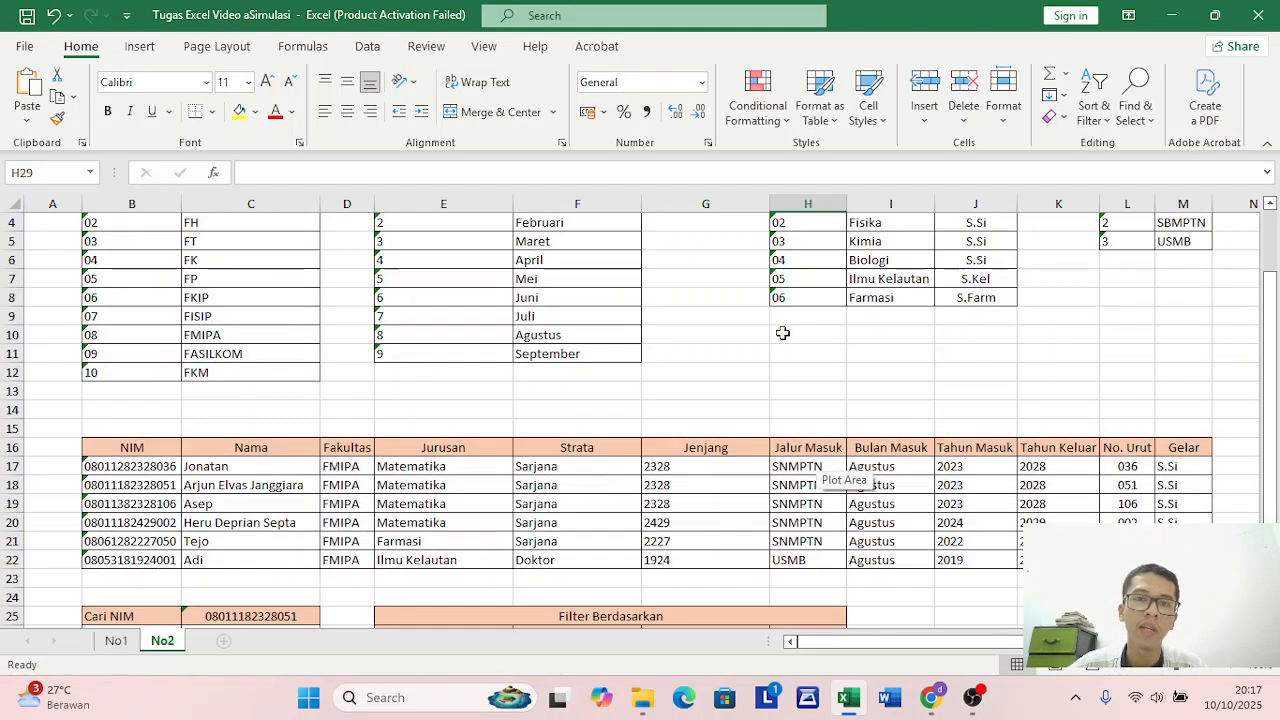
pyautogui.scroll(-4, 647, 520)
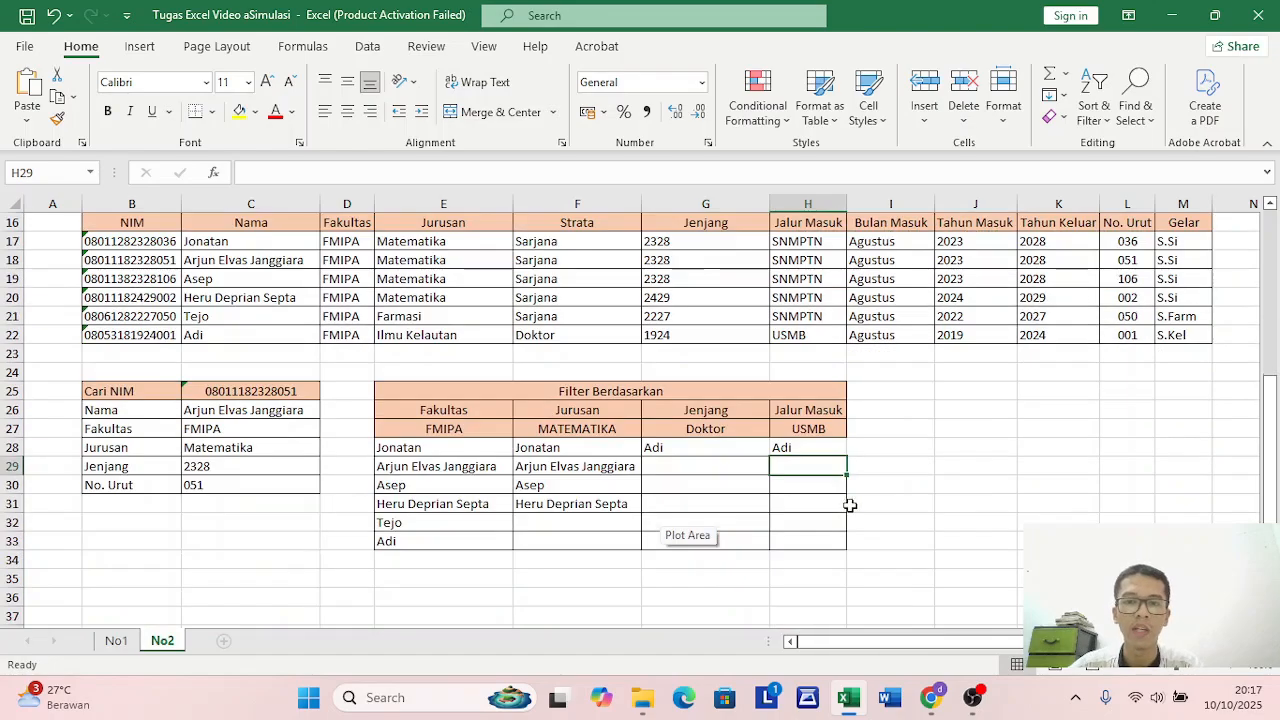
pyautogui.click(964, 492)
pyautogui.scroll(5, 400, 466)
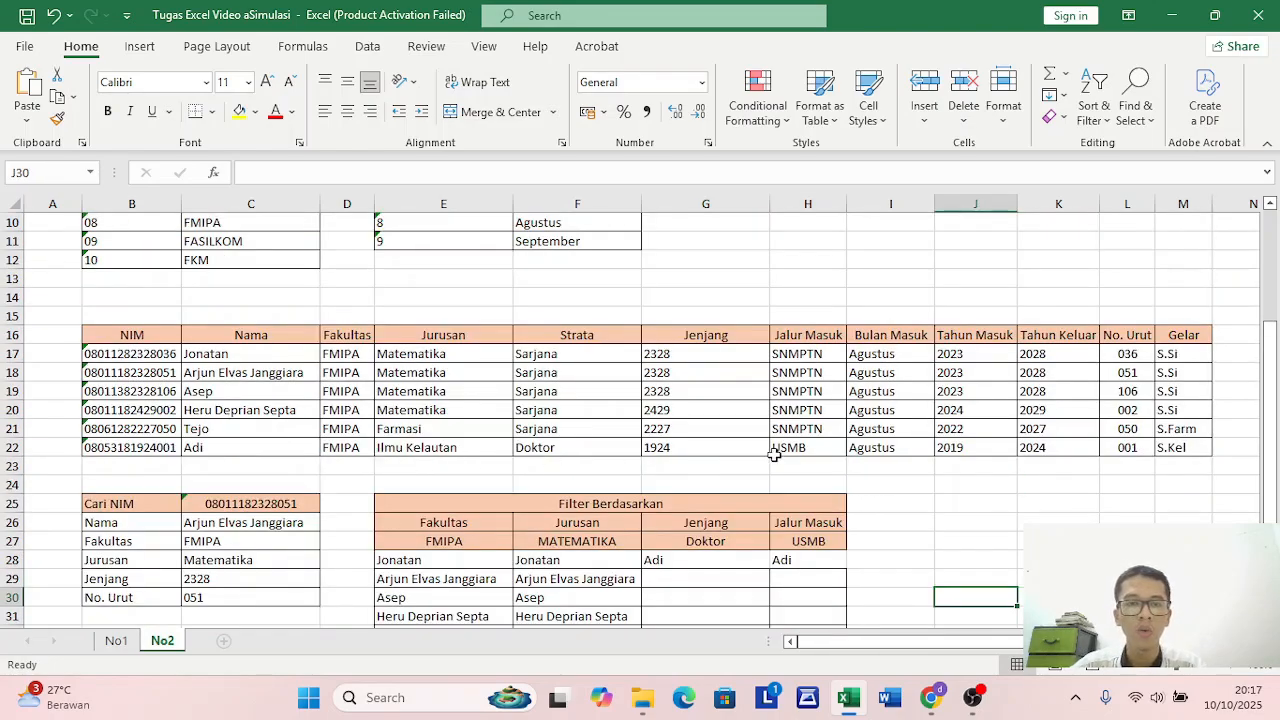
pyautogui.scroll(-6, 878, 413)
pyautogui.scroll(2, 877, 414)
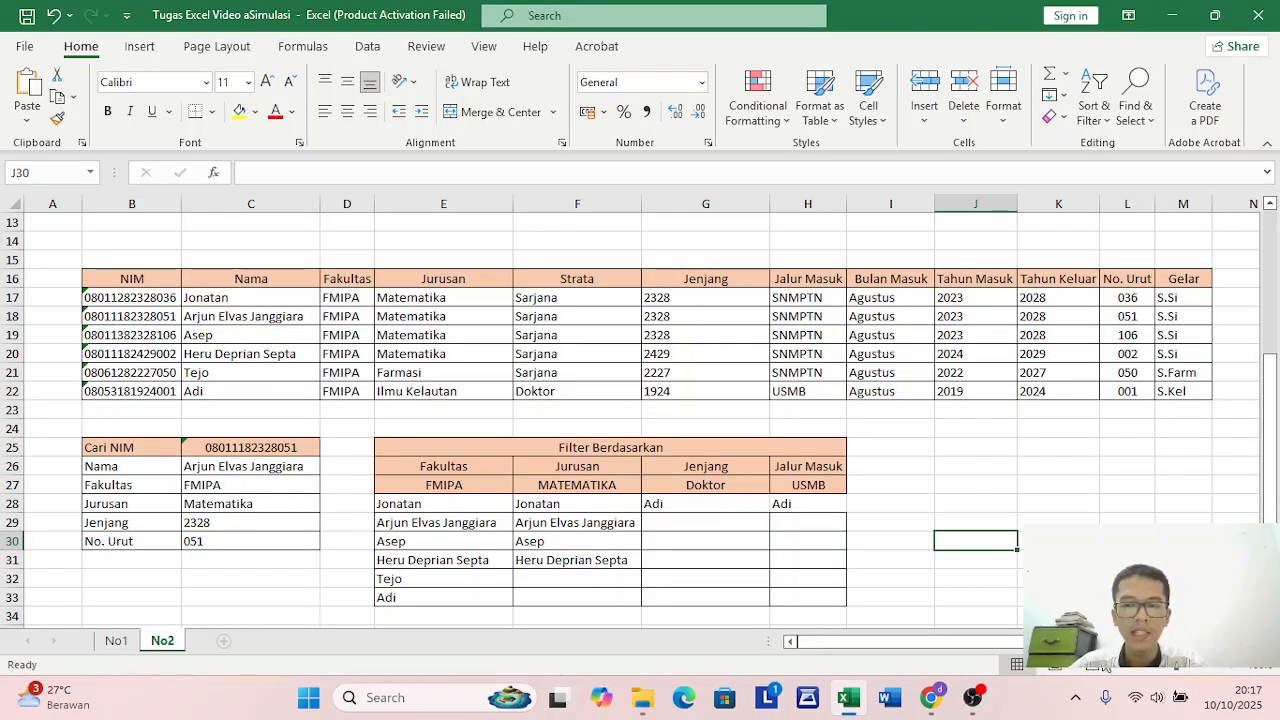
pyautogui.click(990, 694)
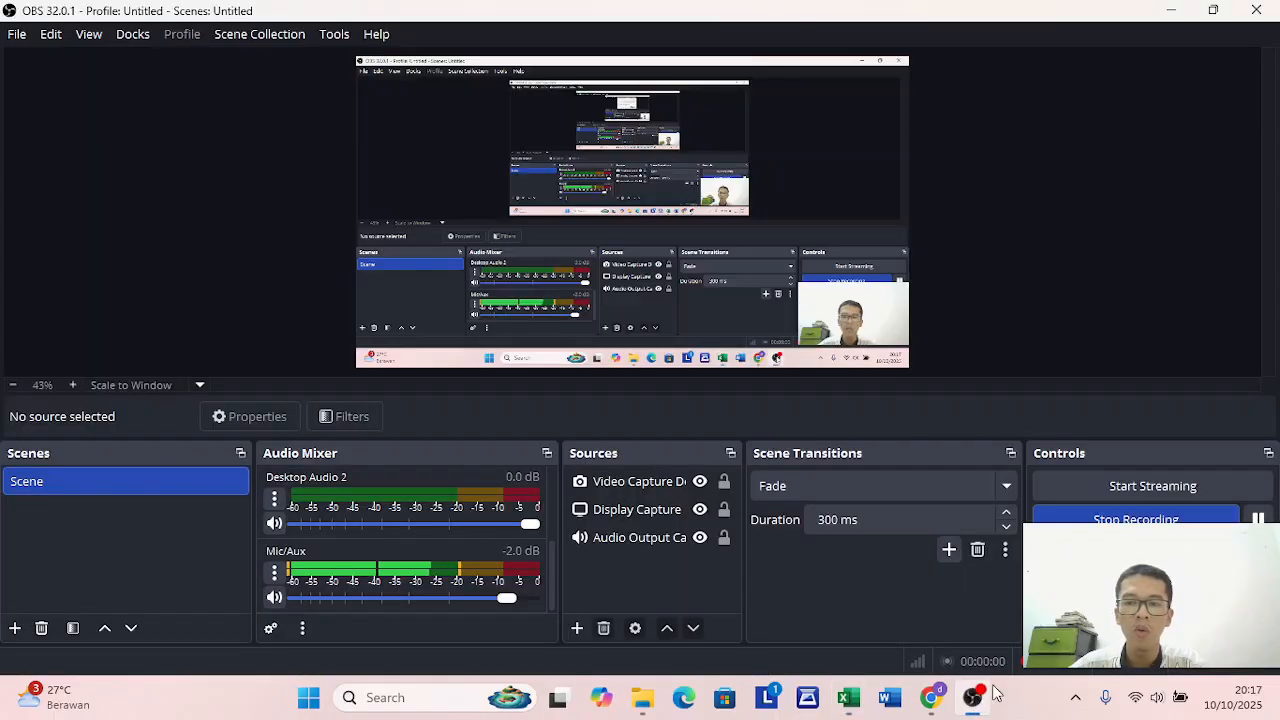